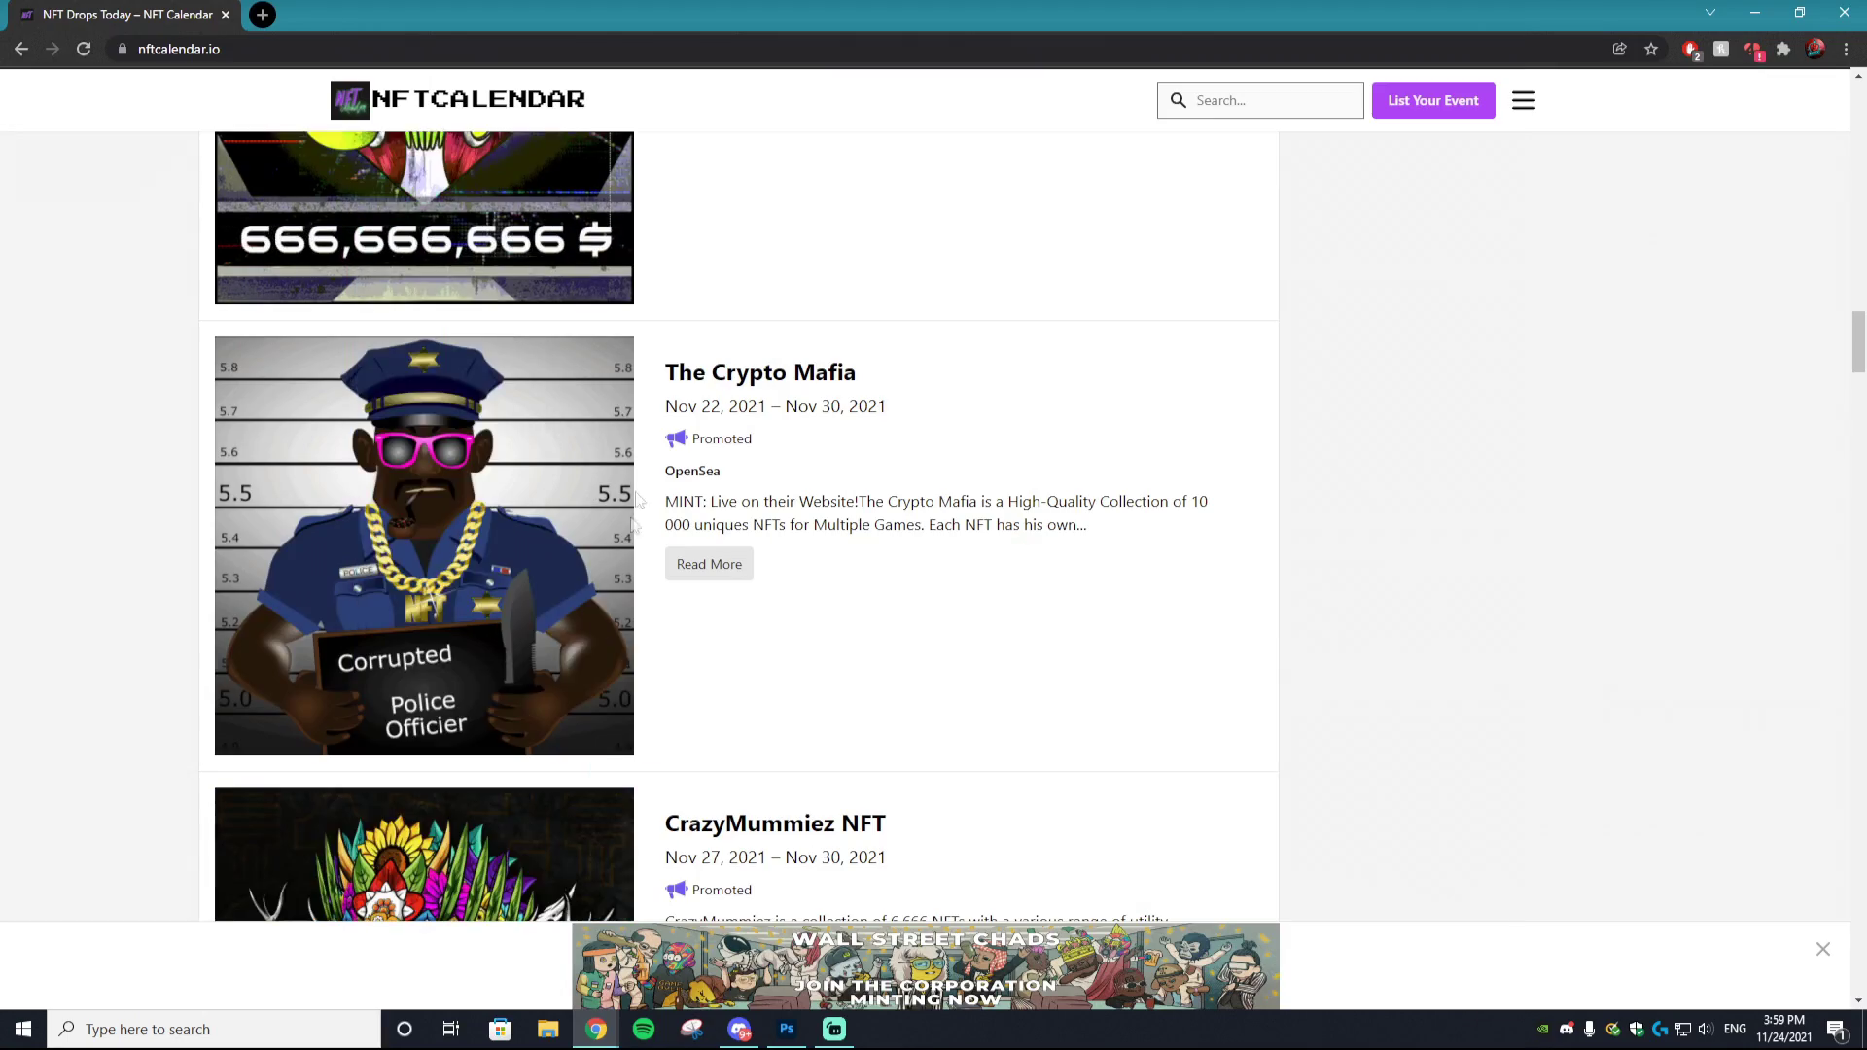
Step: Browse the promoted and verified NFT drops on NFTCalendar, examining the artwork styles, release dates and descriptions of the listed projects
{"action": "scroll", "coordinate": [681, 467], "scroll_direction": "up", "scroll_amount": 10}
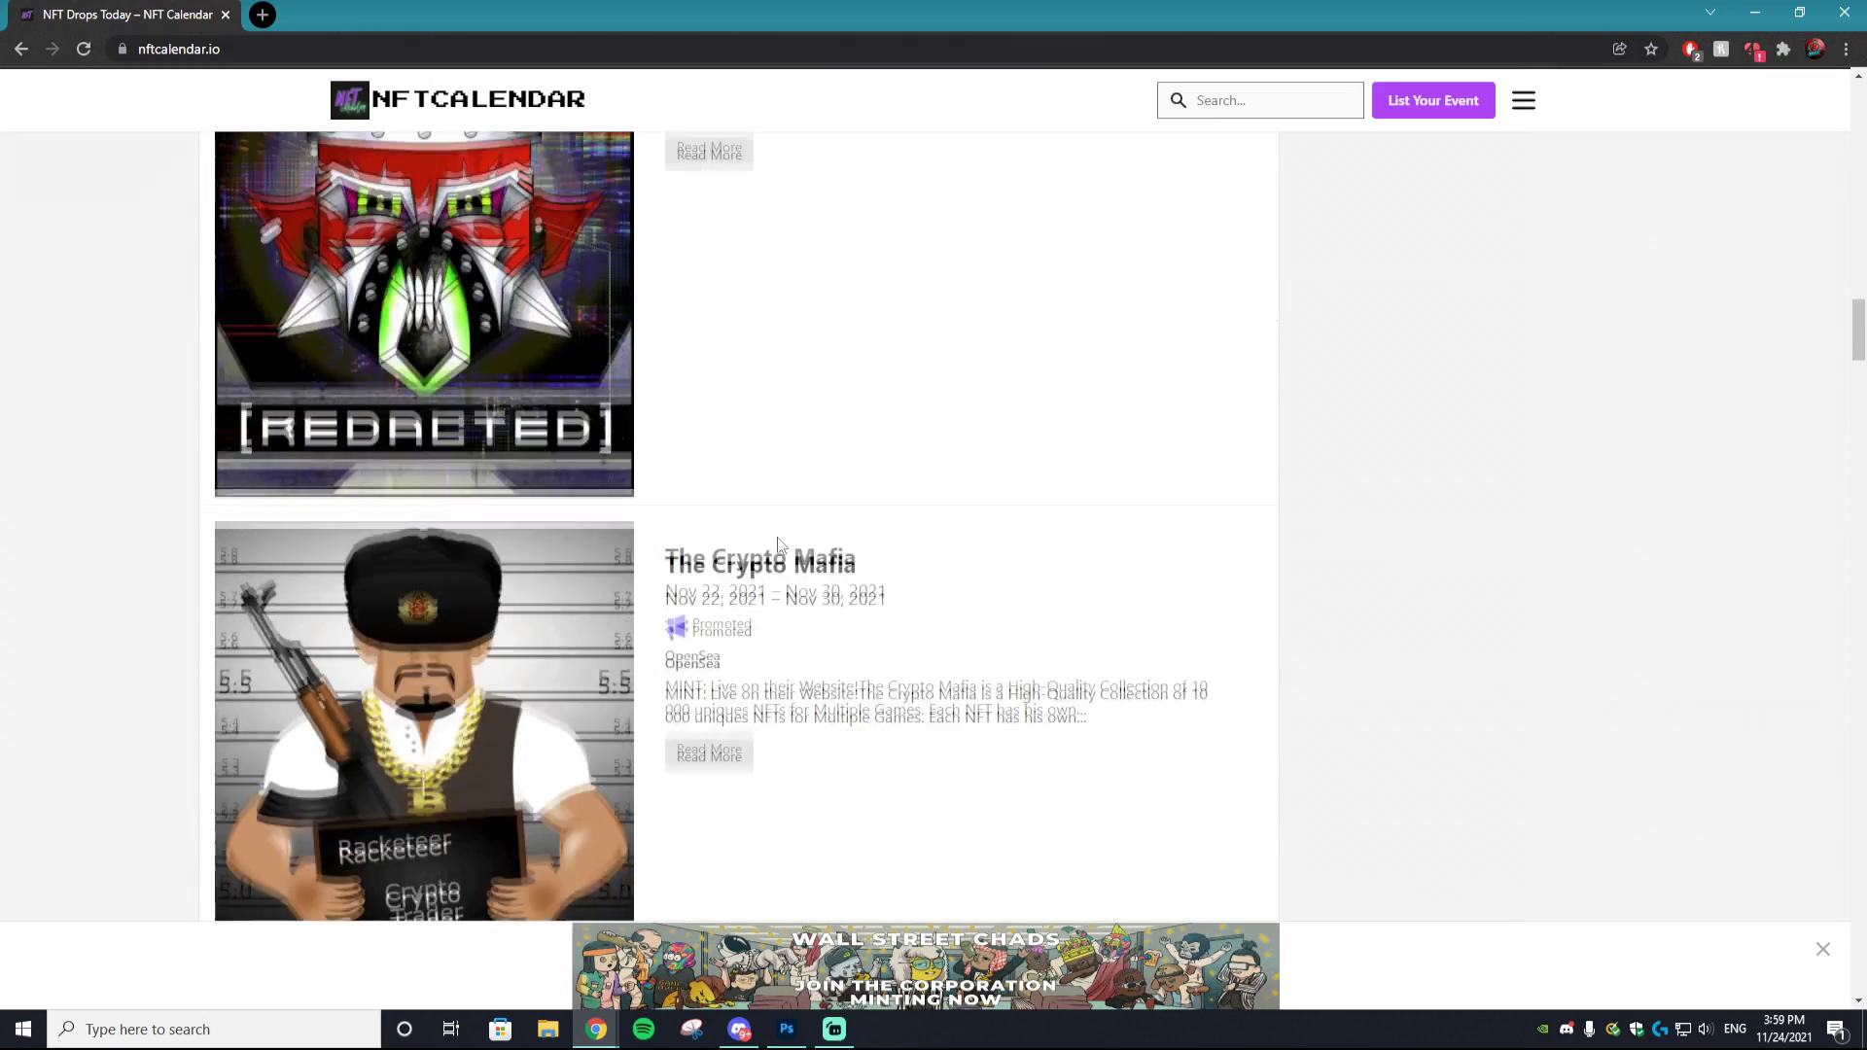
{"action": "scroll", "coordinate": [767, 533], "scroll_direction": "up", "scroll_amount": 8}
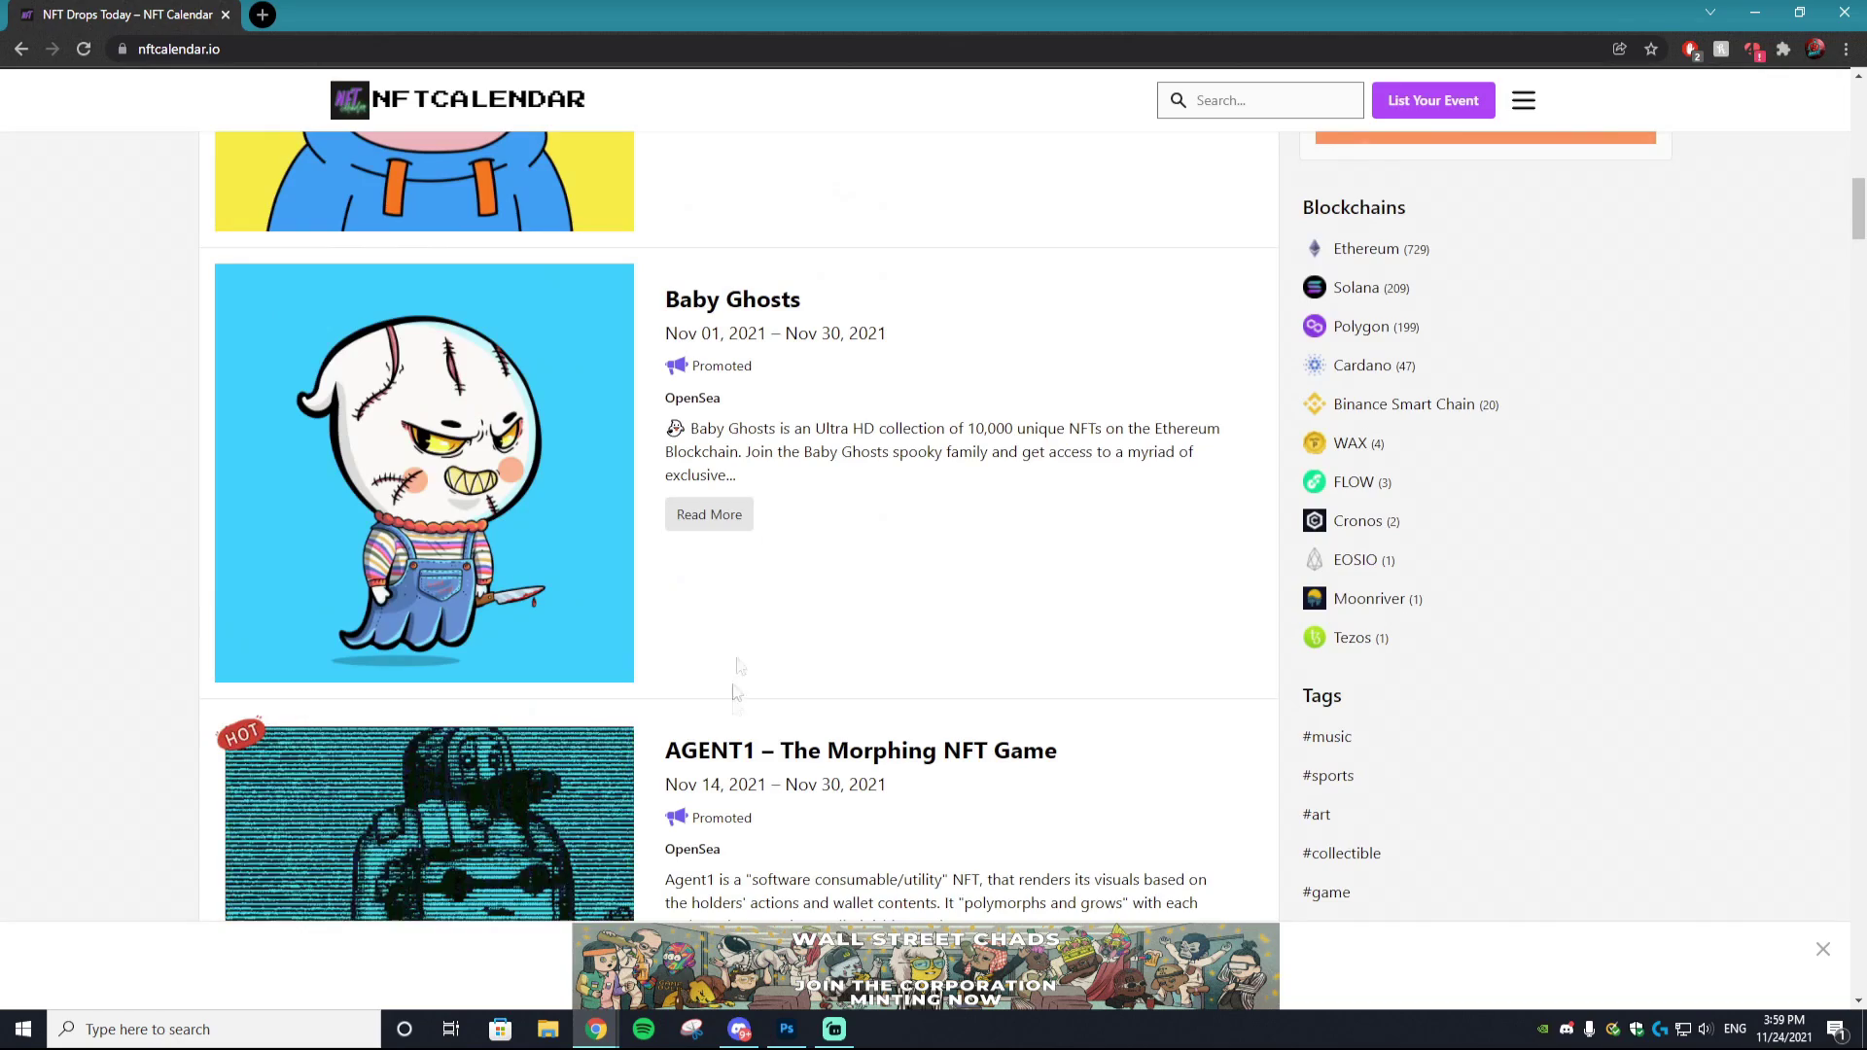
{"action": "scroll", "coordinate": [623, 372], "scroll_direction": "up", "scroll_amount": 5}
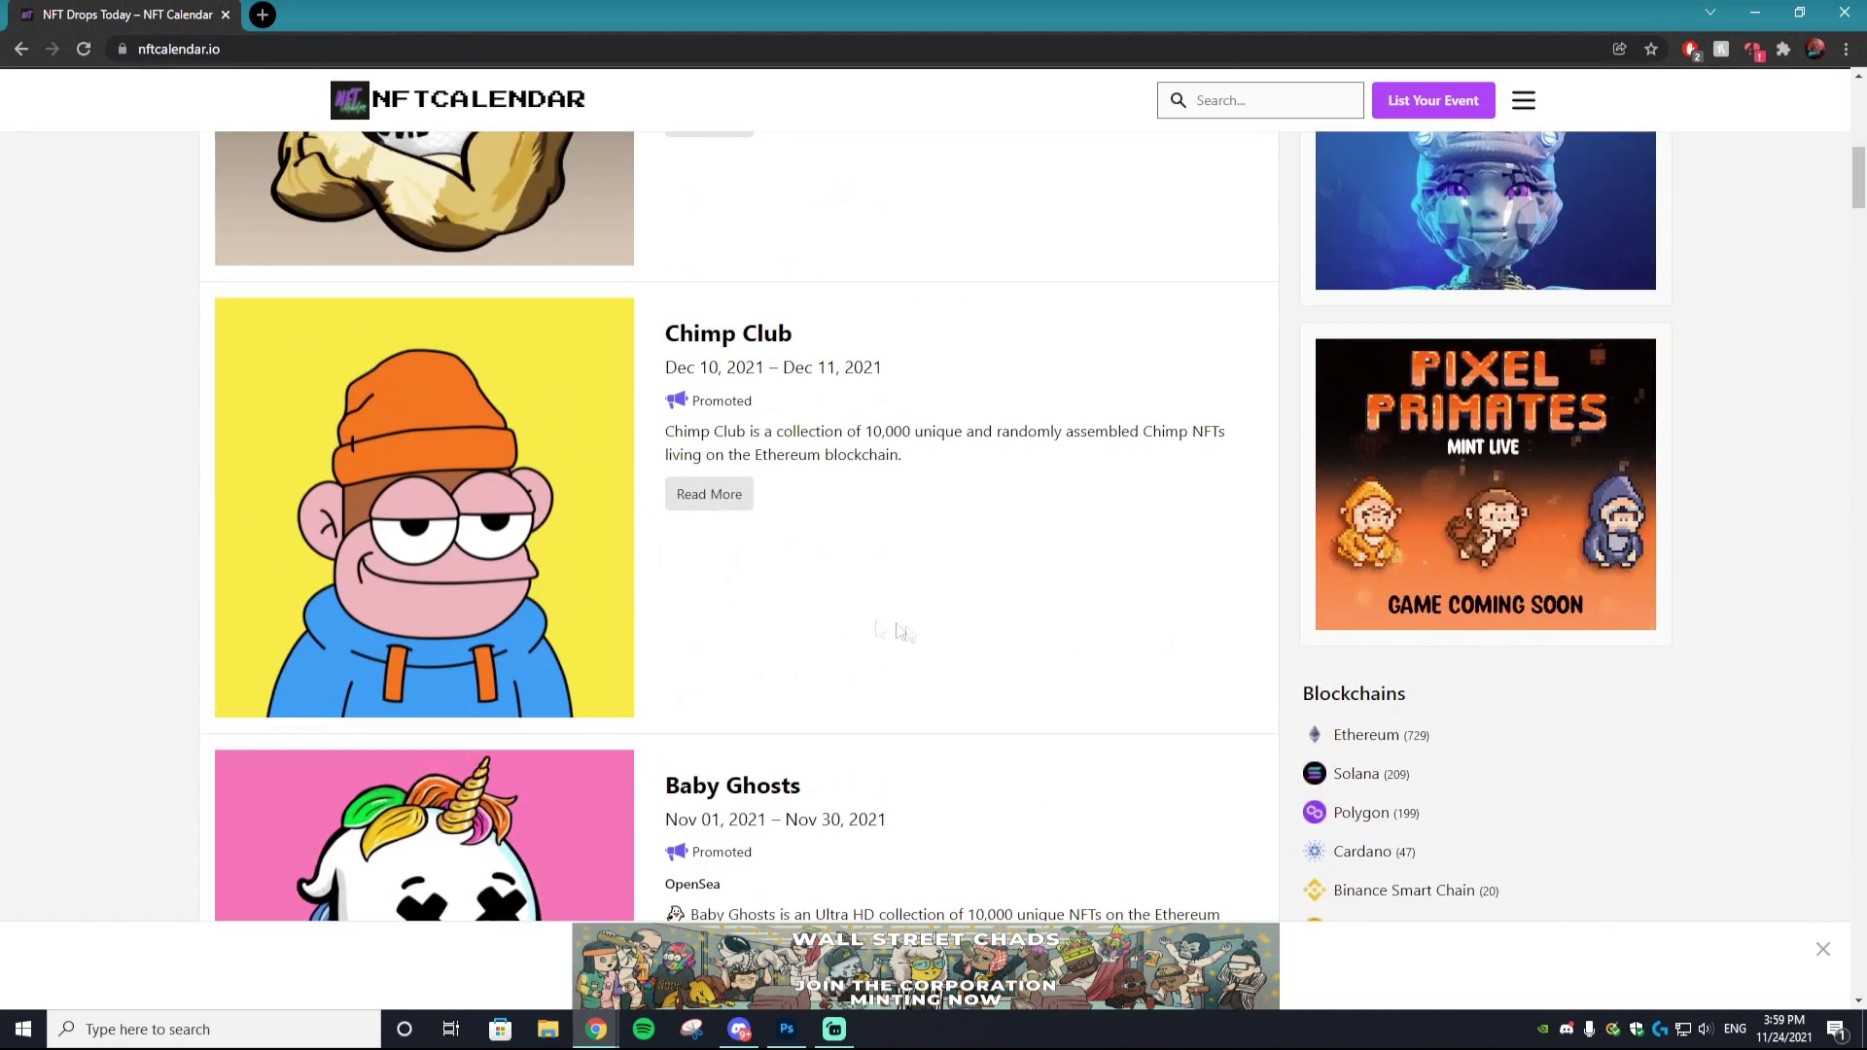
{"action": "scroll", "coordinate": [719, 515], "scroll_direction": "down", "scroll_amount": 20}
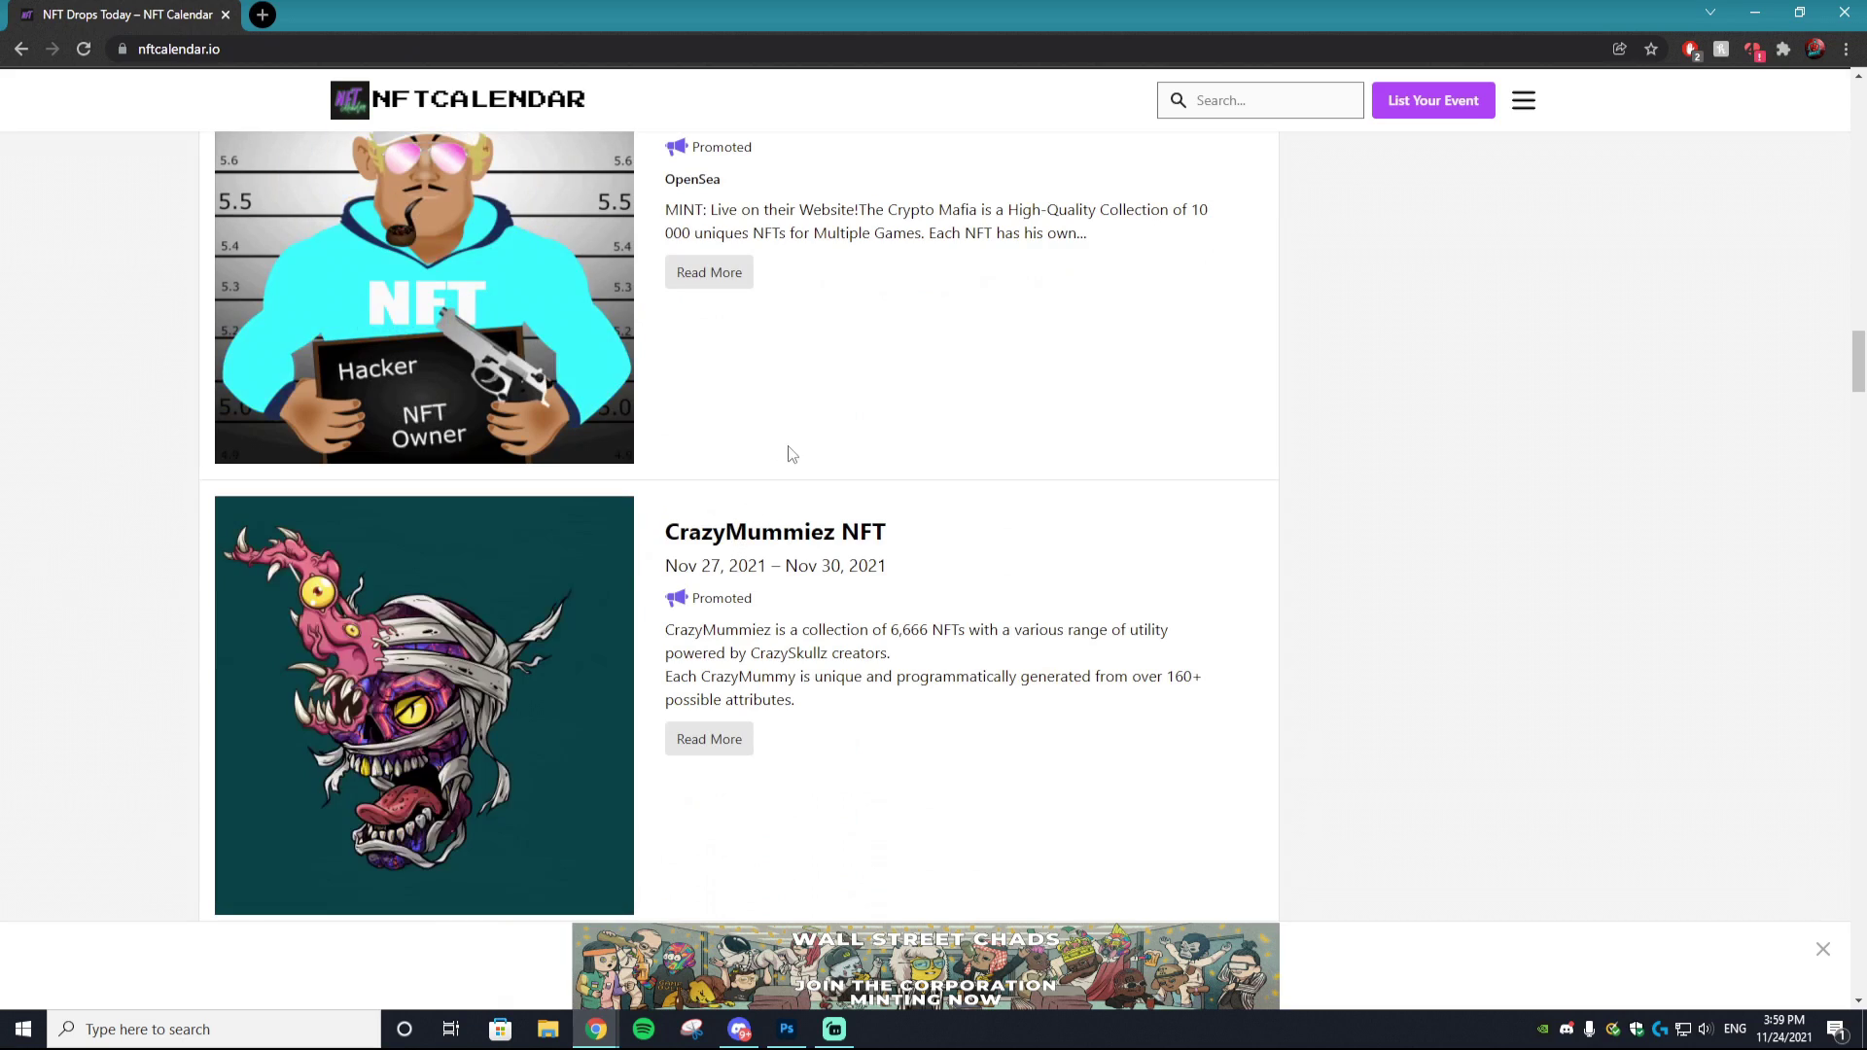
{"action": "scroll", "coordinate": [741, 488], "scroll_direction": "down", "scroll_amount": 4}
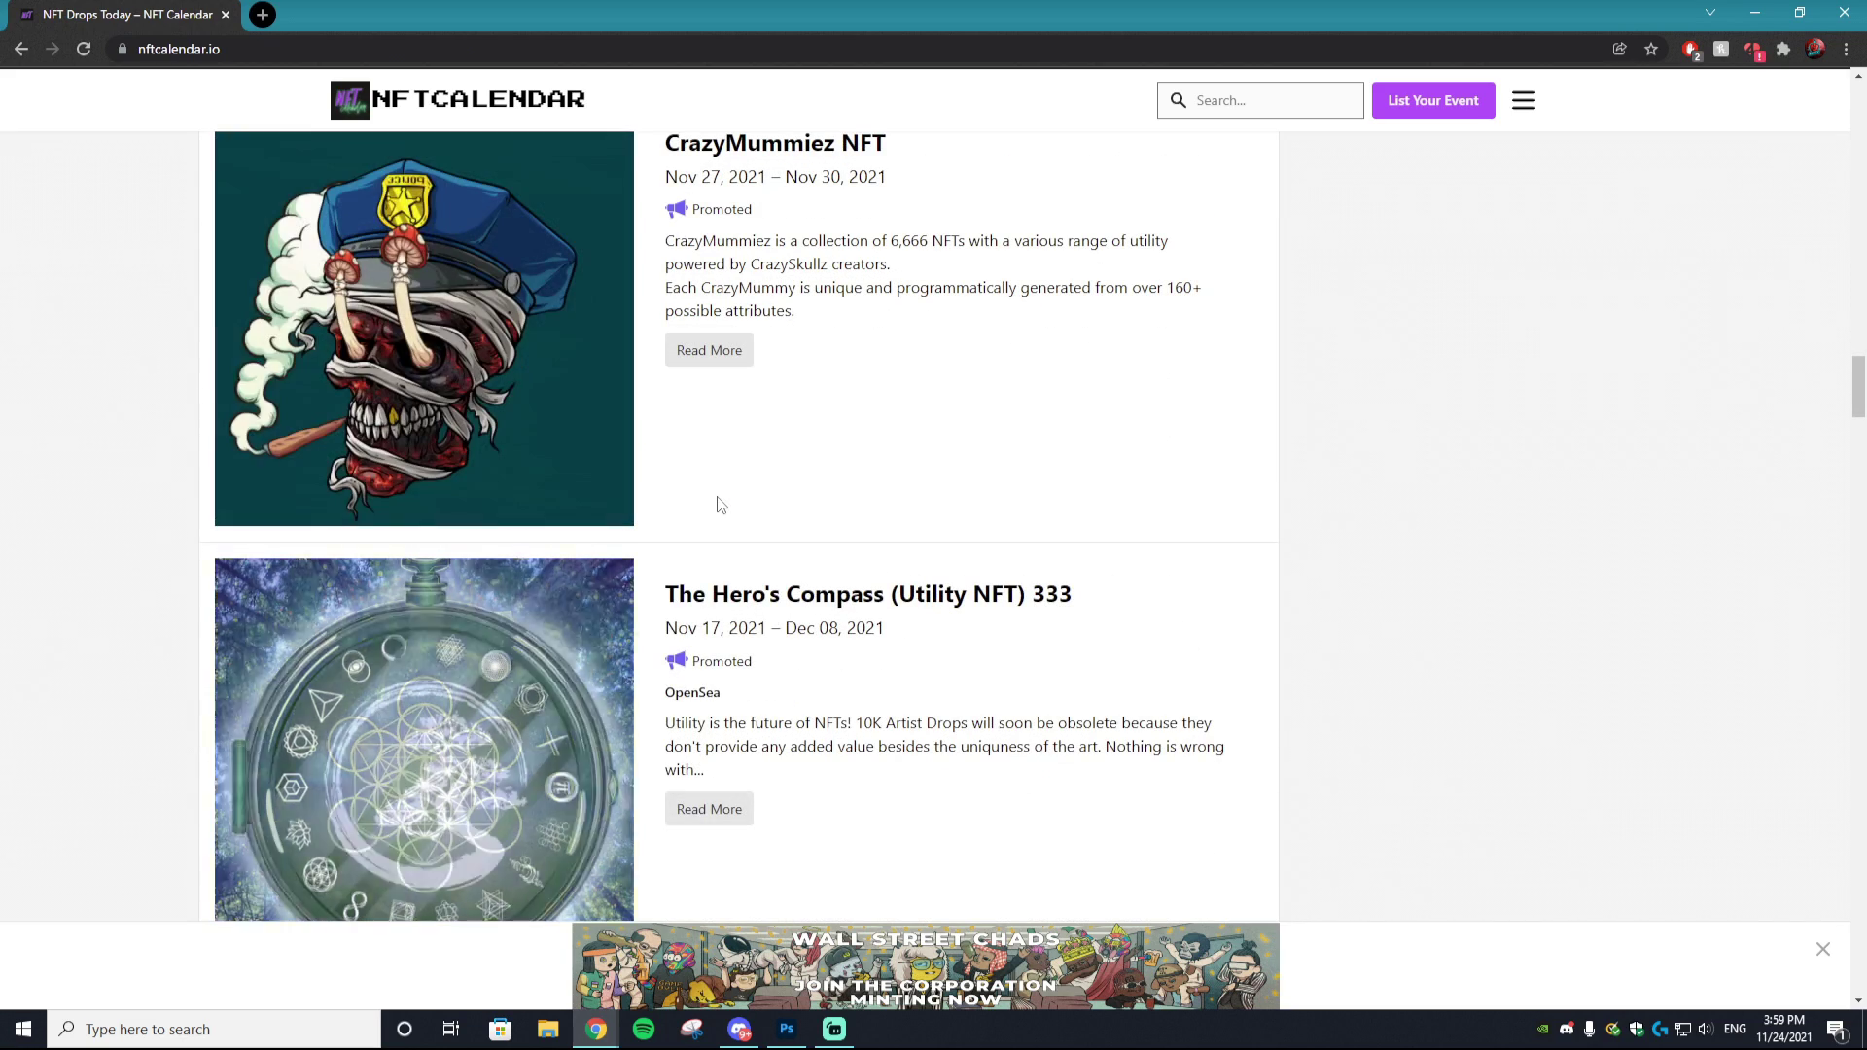
{"action": "scroll", "coordinate": [717, 502], "scroll_direction": "up", "scroll_amount": 2}
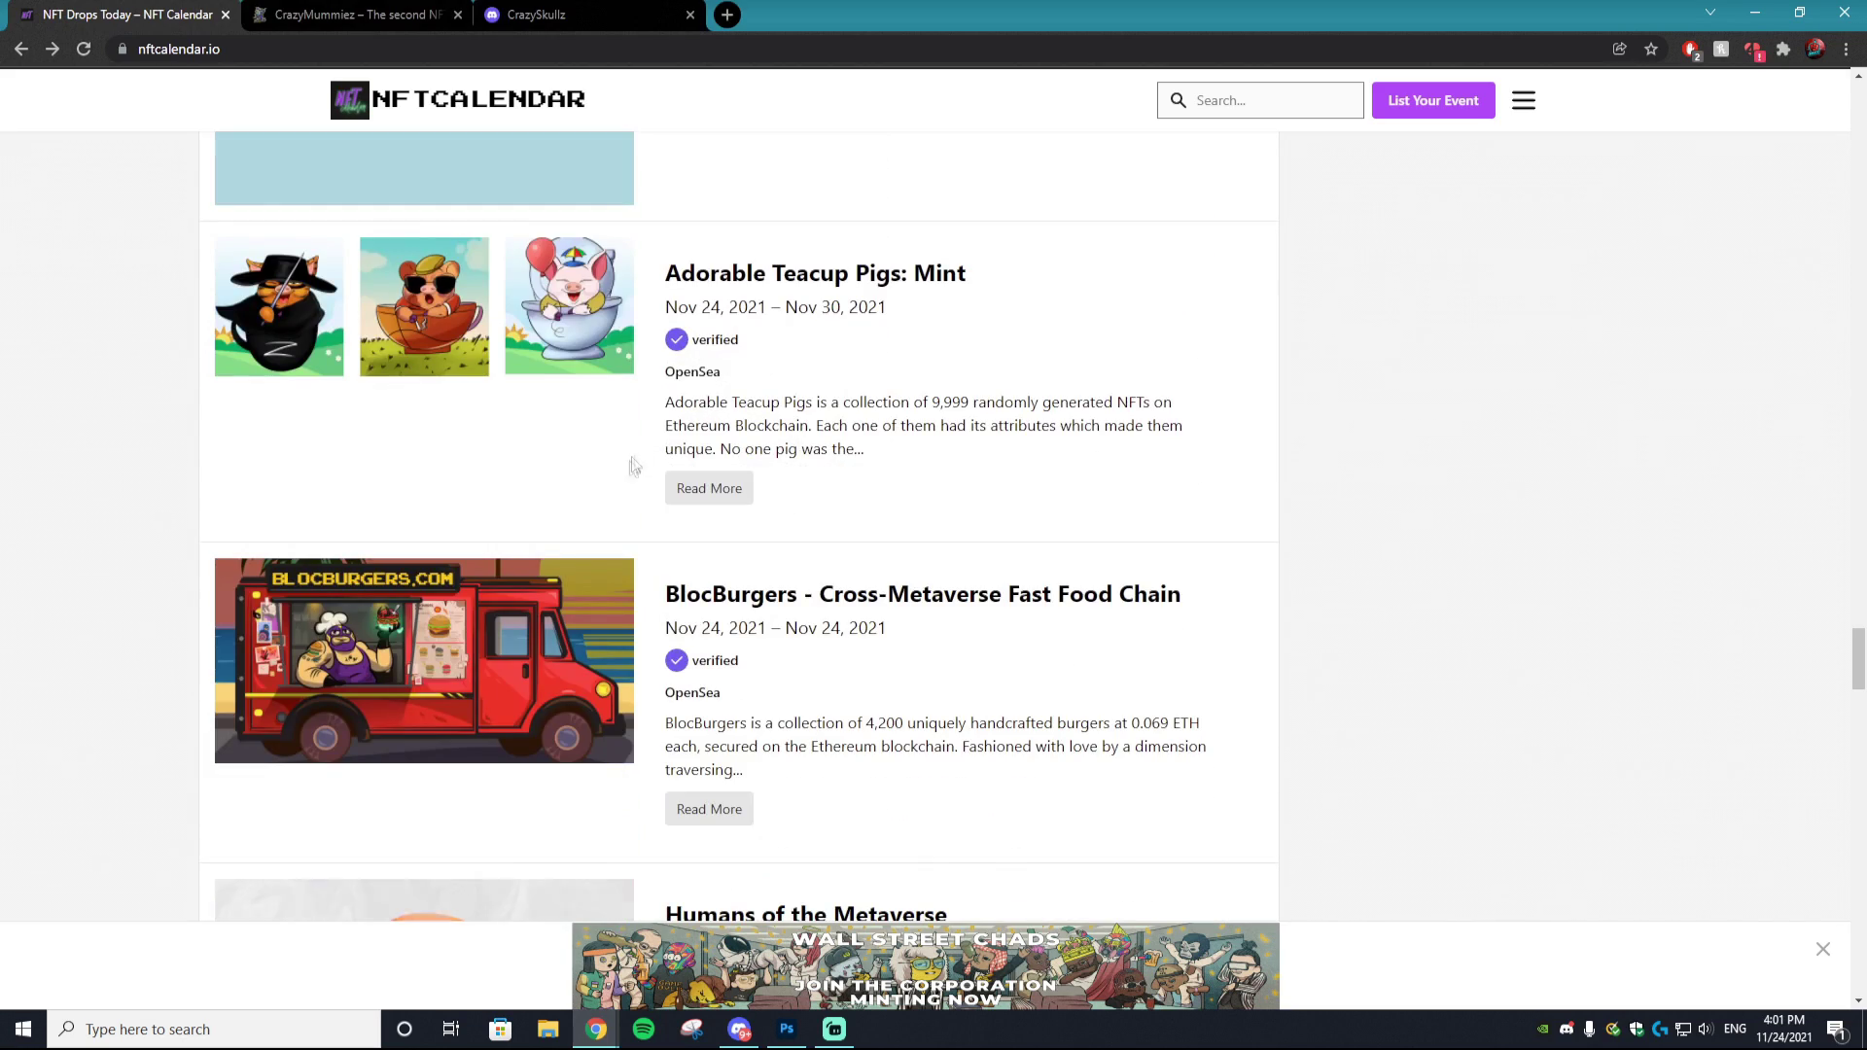
{"action": "scroll", "coordinate": [630, 472], "scroll_direction": "down", "scroll_amount": 10}
{"action": "scroll", "coordinate": [625, 408], "scroll_direction": "down", "scroll_amount": 6}
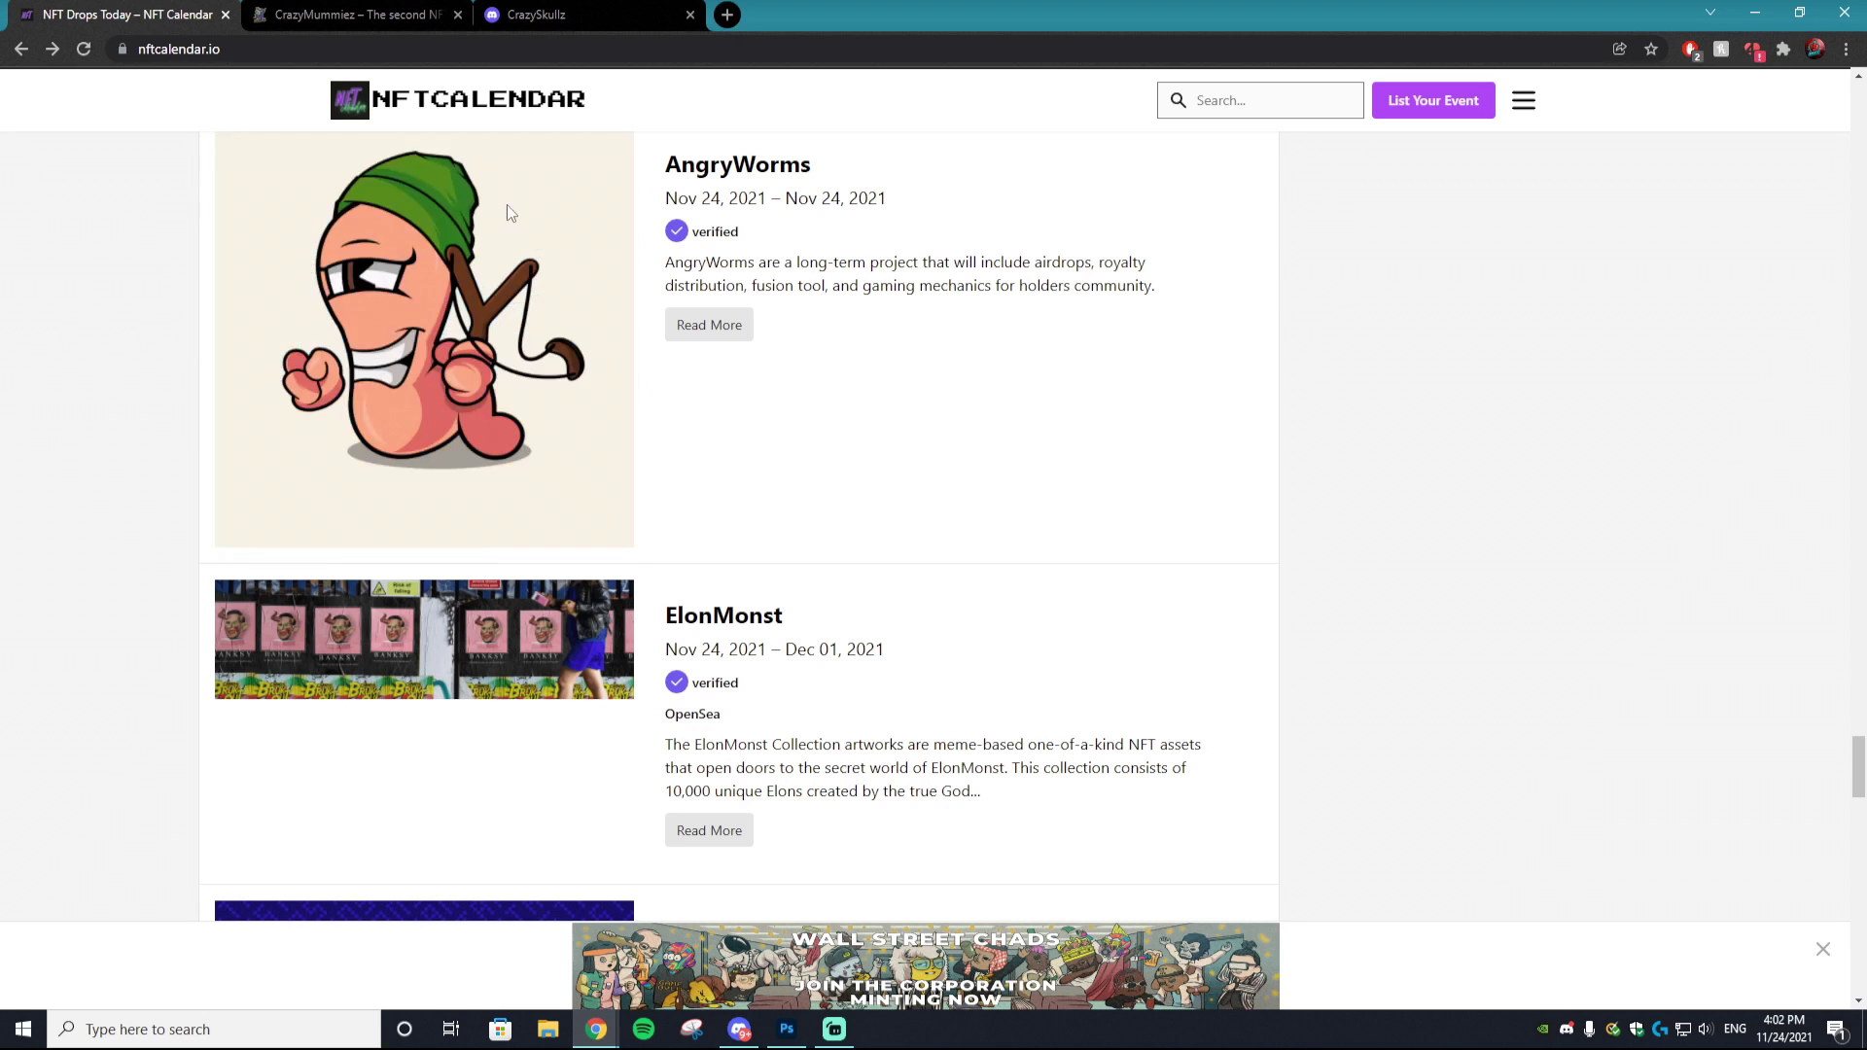
{"action": "scroll", "coordinate": [802, 408], "scroll_direction": "up", "scroll_amount": 1}
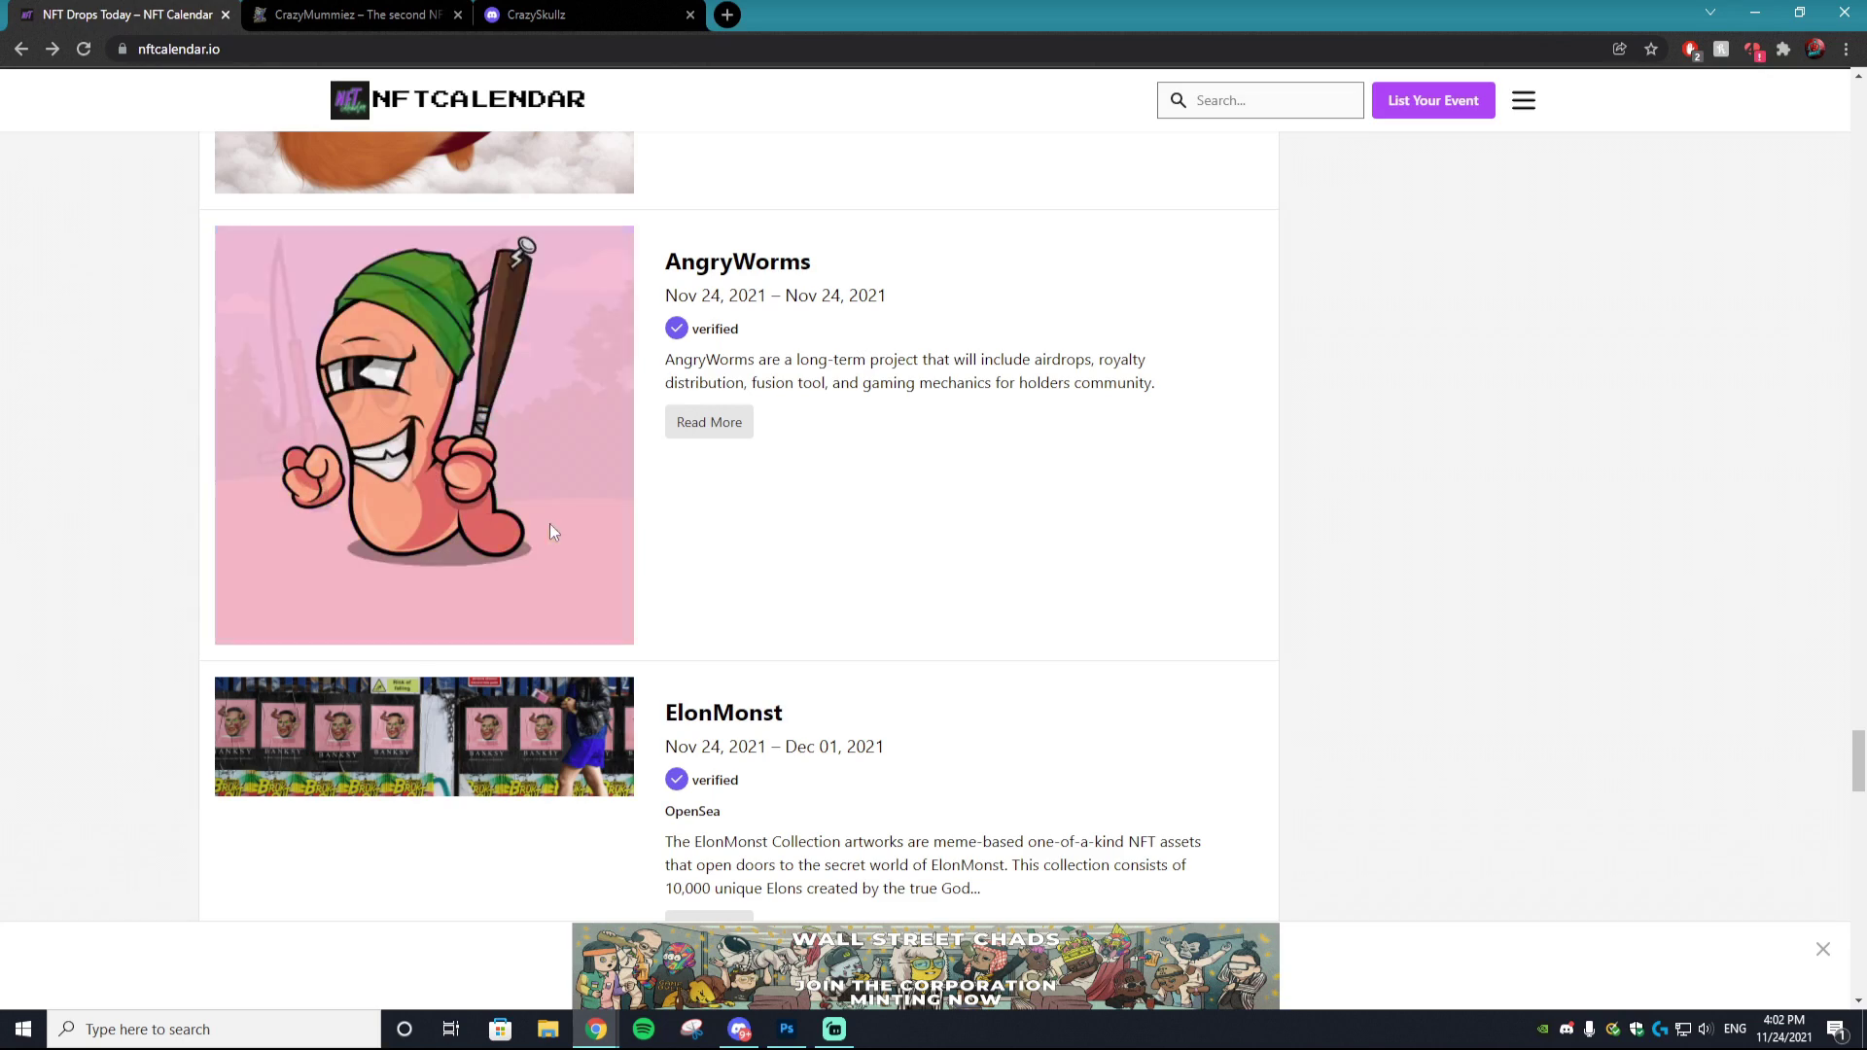
{"action": "scroll", "coordinate": [712, 644], "scroll_direction": "down", "scroll_amount": 15}
{"action": "scroll", "coordinate": [715, 642], "scroll_direction": "down", "scroll_amount": 17}
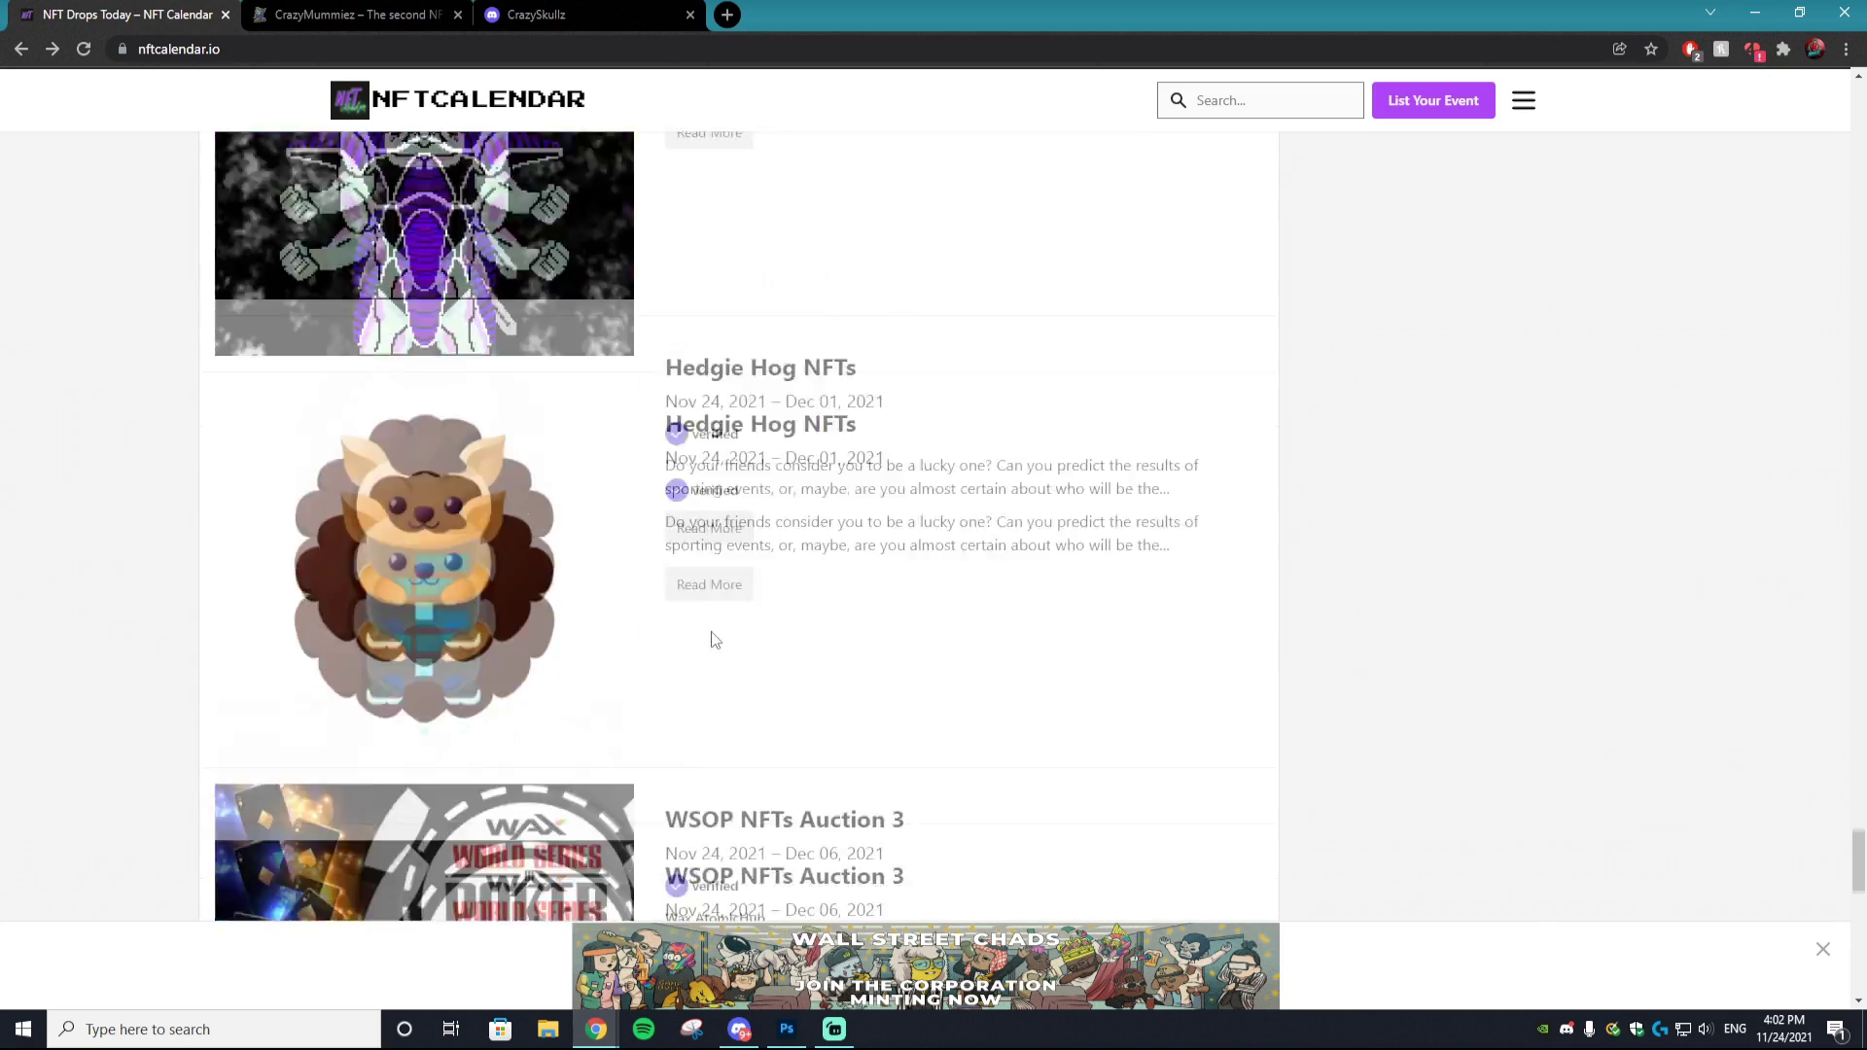
{"action": "scroll", "coordinate": [735, 771], "scroll_direction": "up", "scroll_amount": 3}
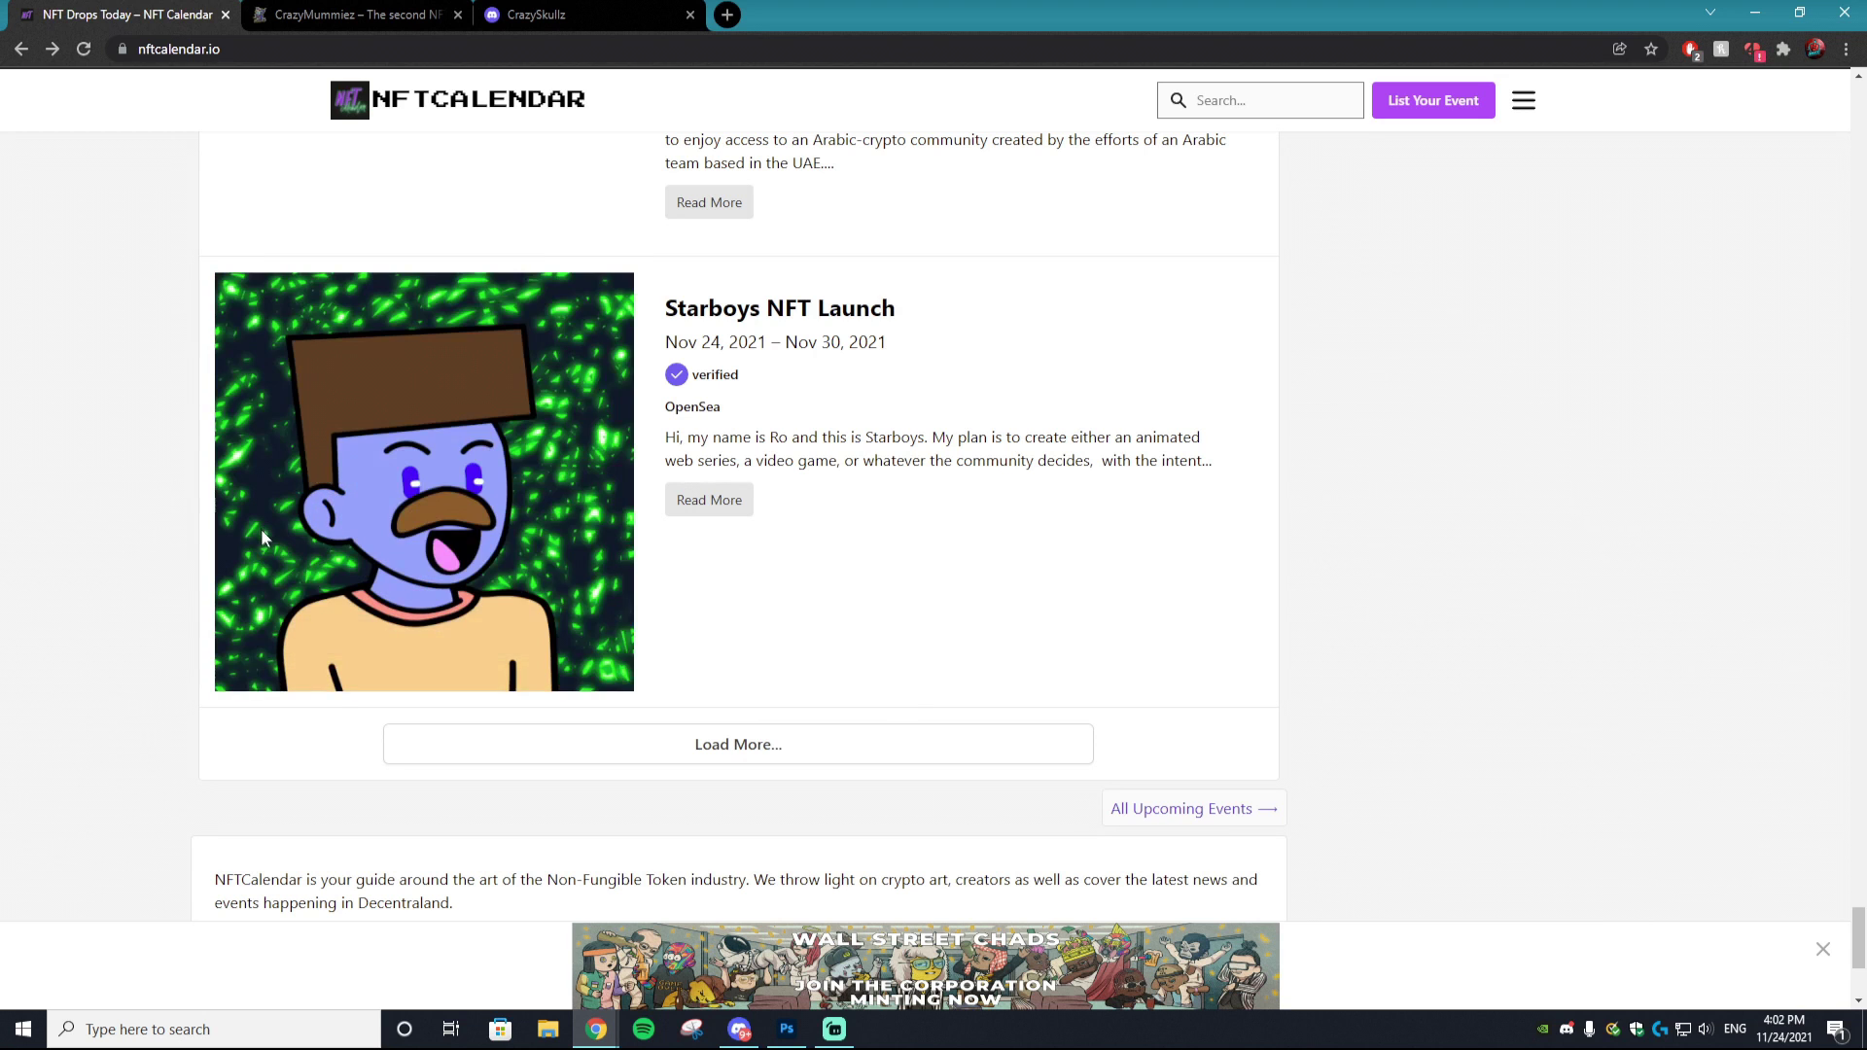
{"action": "scroll", "coordinate": [806, 609], "scroll_direction": "up", "scroll_amount": 4}
{"action": "scroll", "coordinate": [833, 651], "scroll_direction": "down", "scroll_amount": 5}
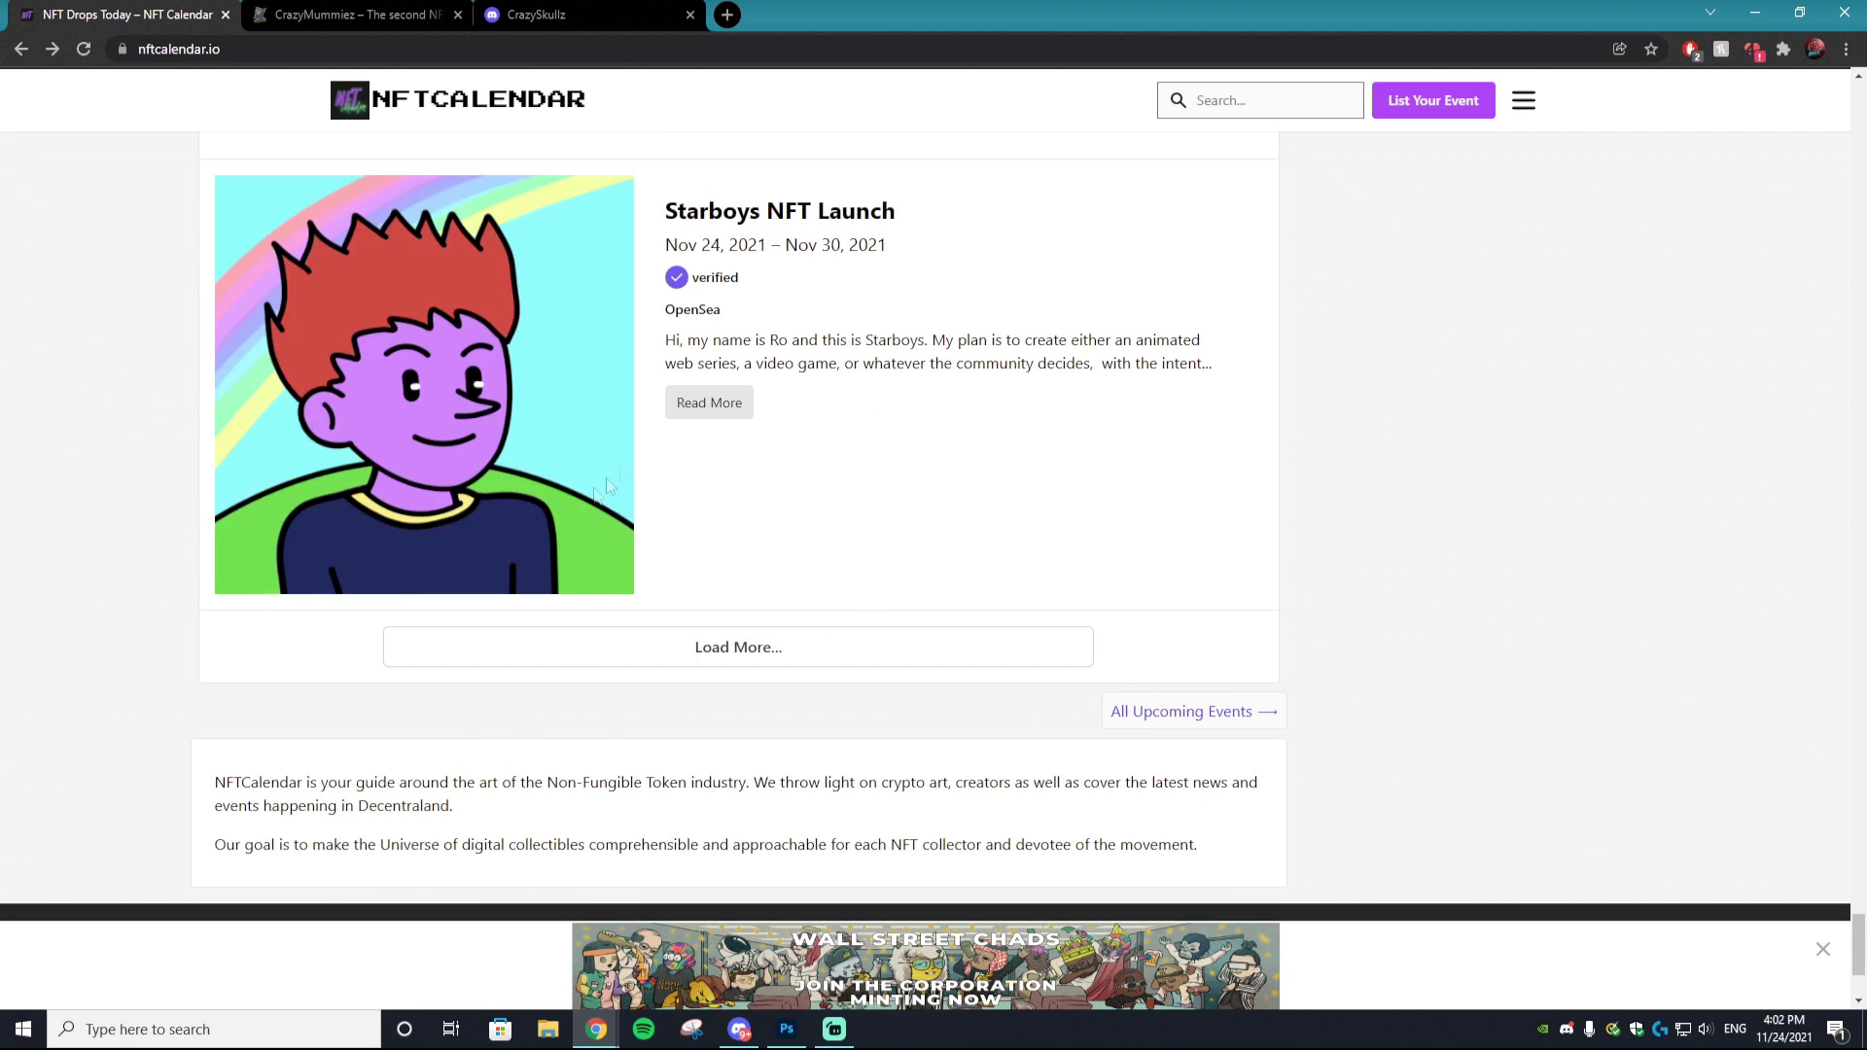
{"action": "scroll", "coordinate": [404, 630], "scroll_direction": "up", "scroll_amount": 10}
{"action": "scroll", "coordinate": [404, 630], "scroll_direction": "down", "scroll_amount": 3}
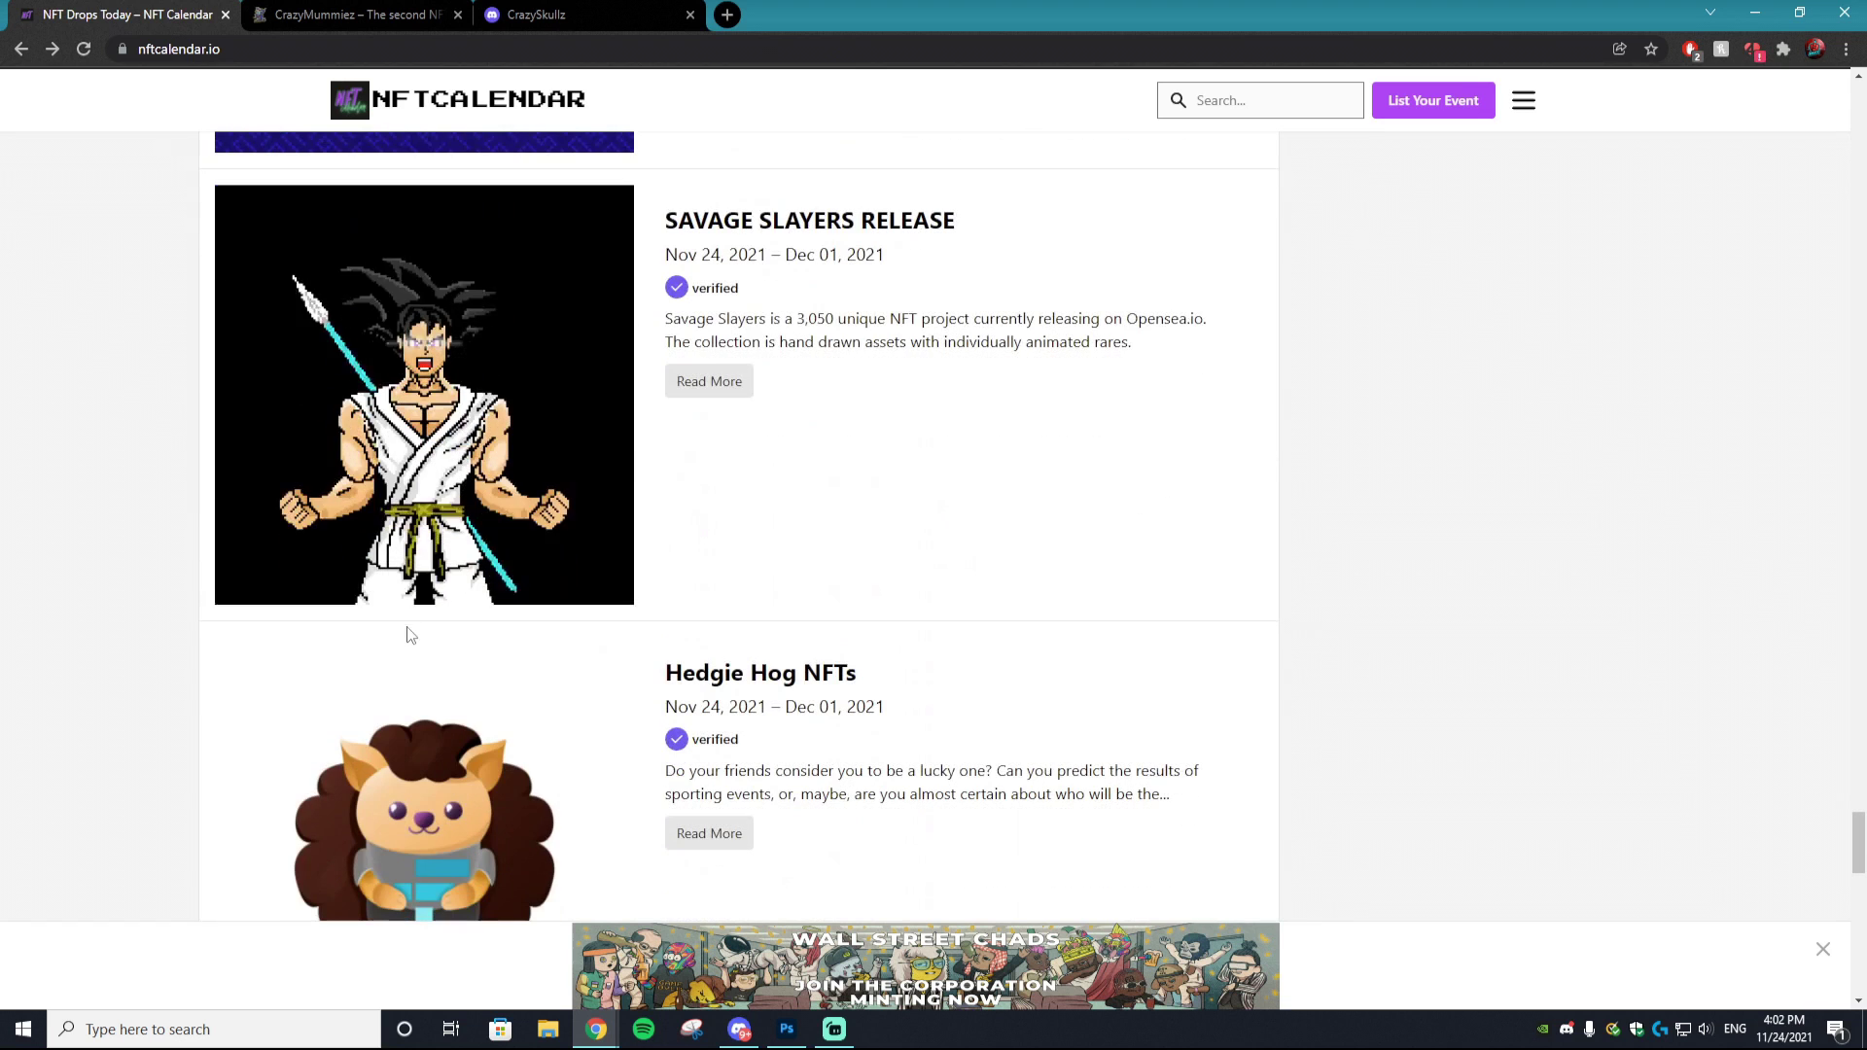
{"action": "scroll", "coordinate": [408, 637], "scroll_direction": "down", "scroll_amount": 2}
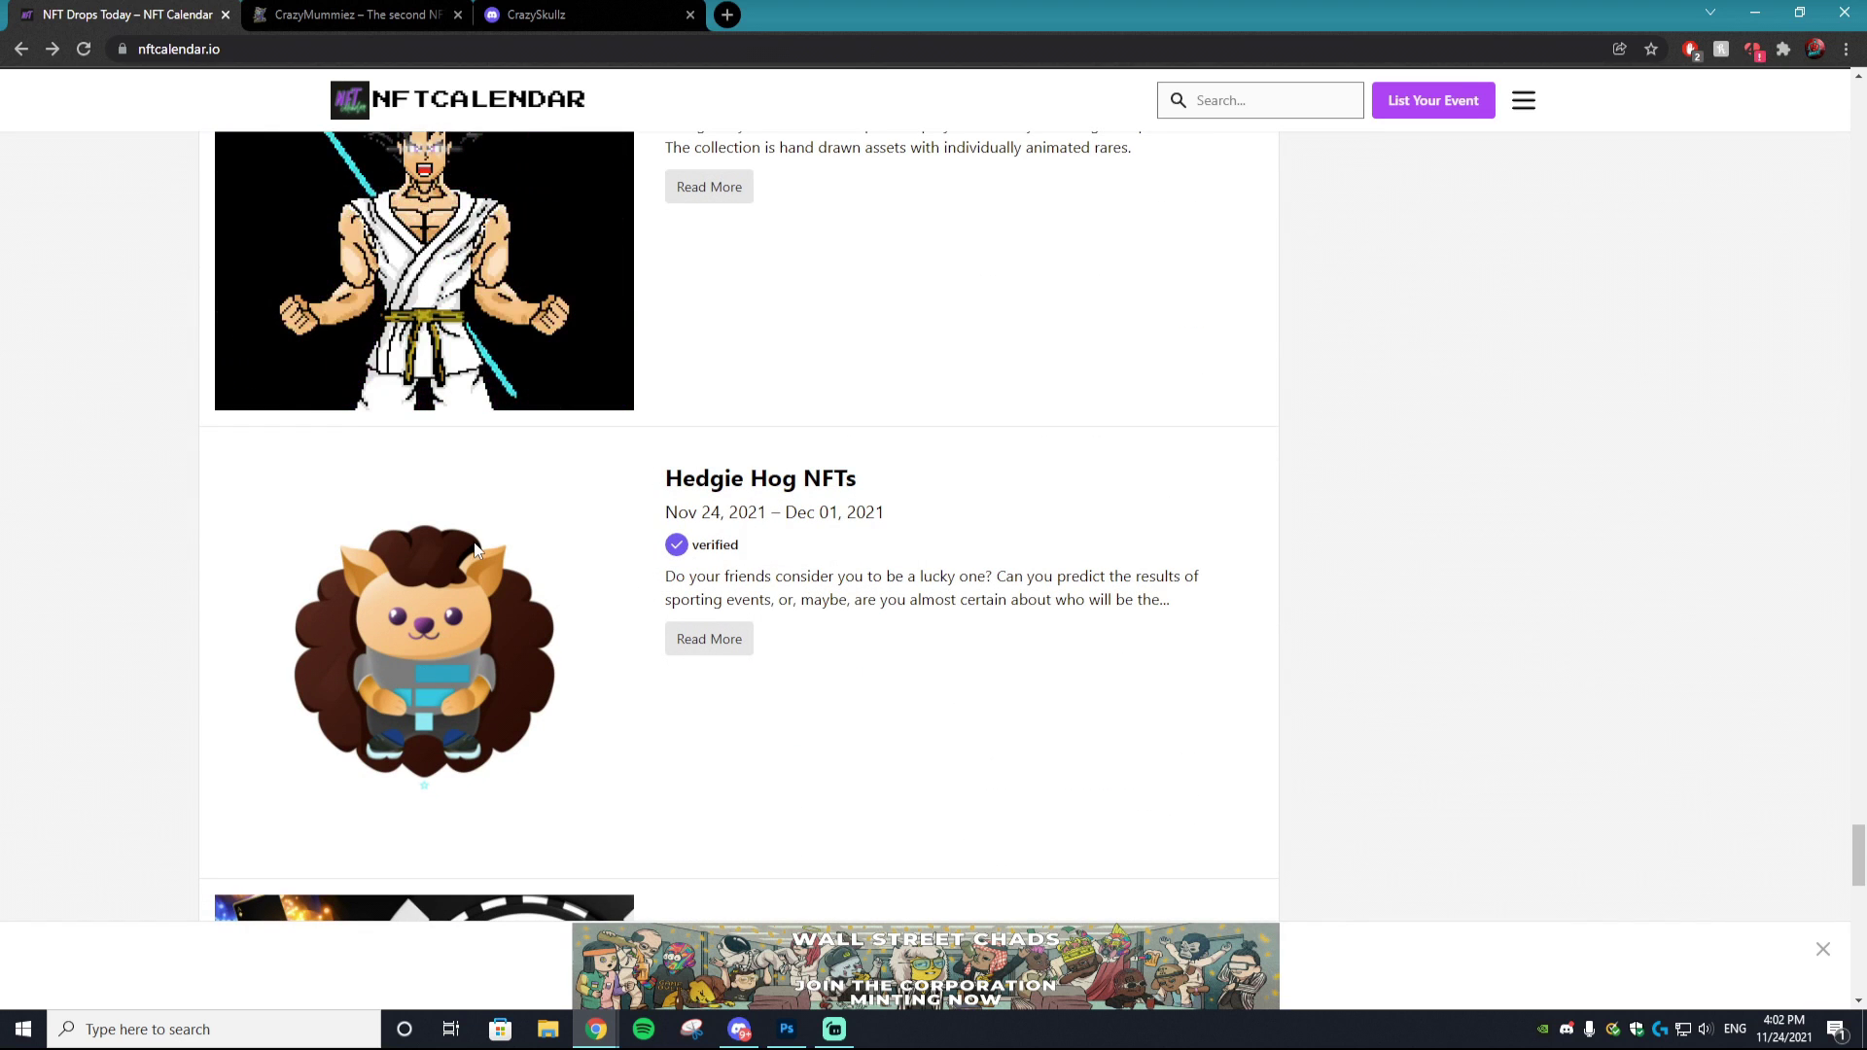
{"action": "scroll", "coordinate": [506, 593], "scroll_direction": "up", "scroll_amount": 15}
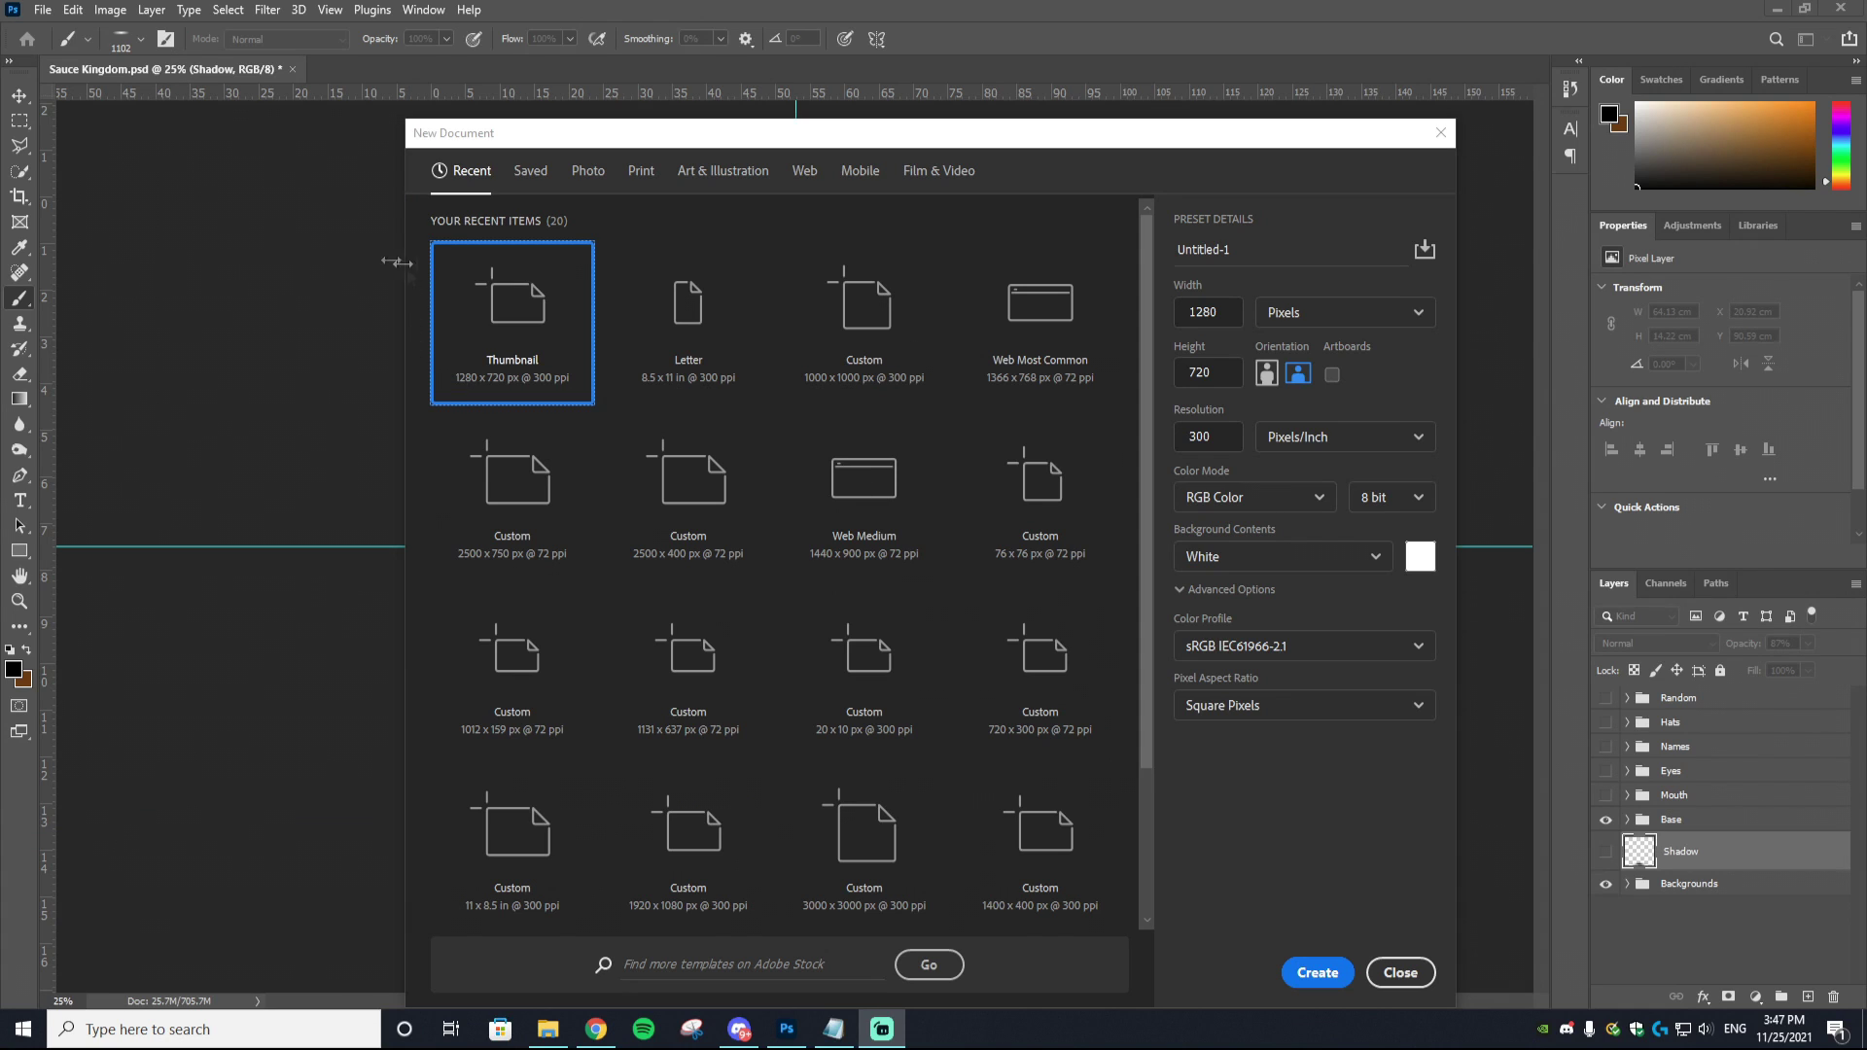
{"action": "left_click", "coordinate": [1214, 312]}
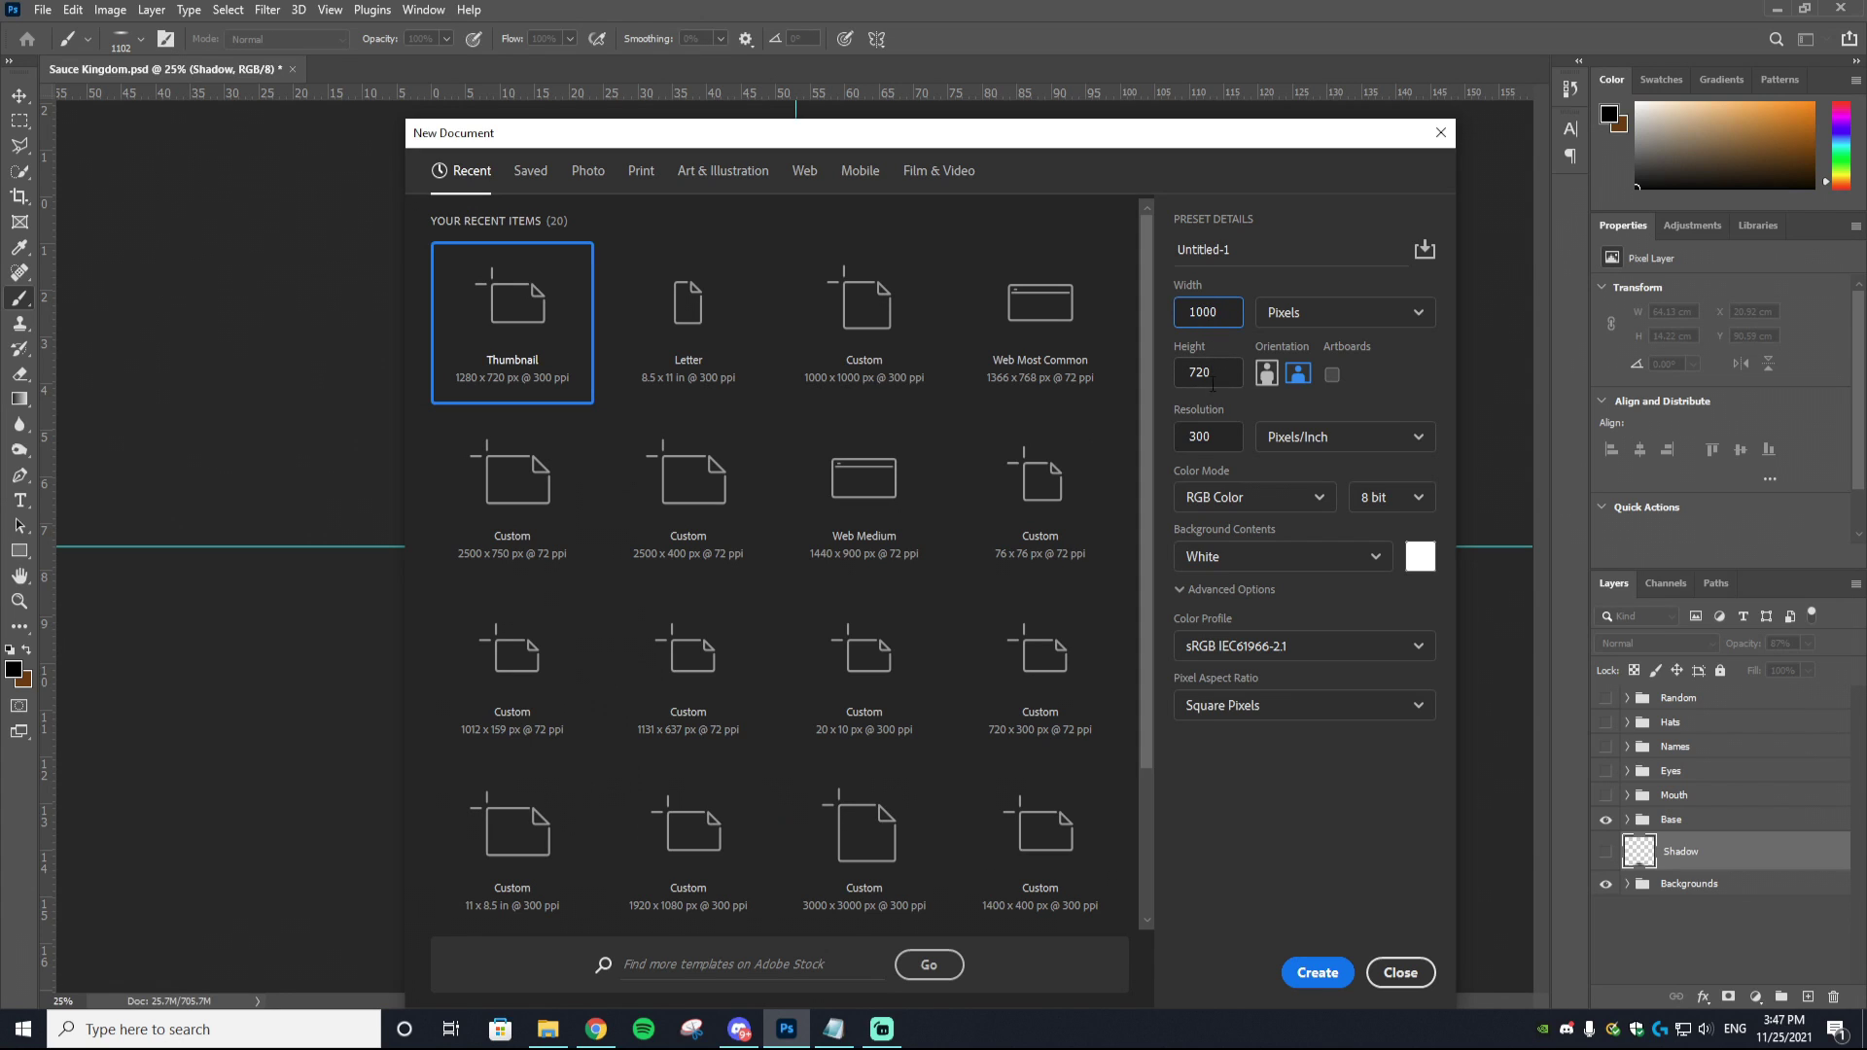
{"action": "key", "text": "Tab"}
{"action": "type", "text": "1"}
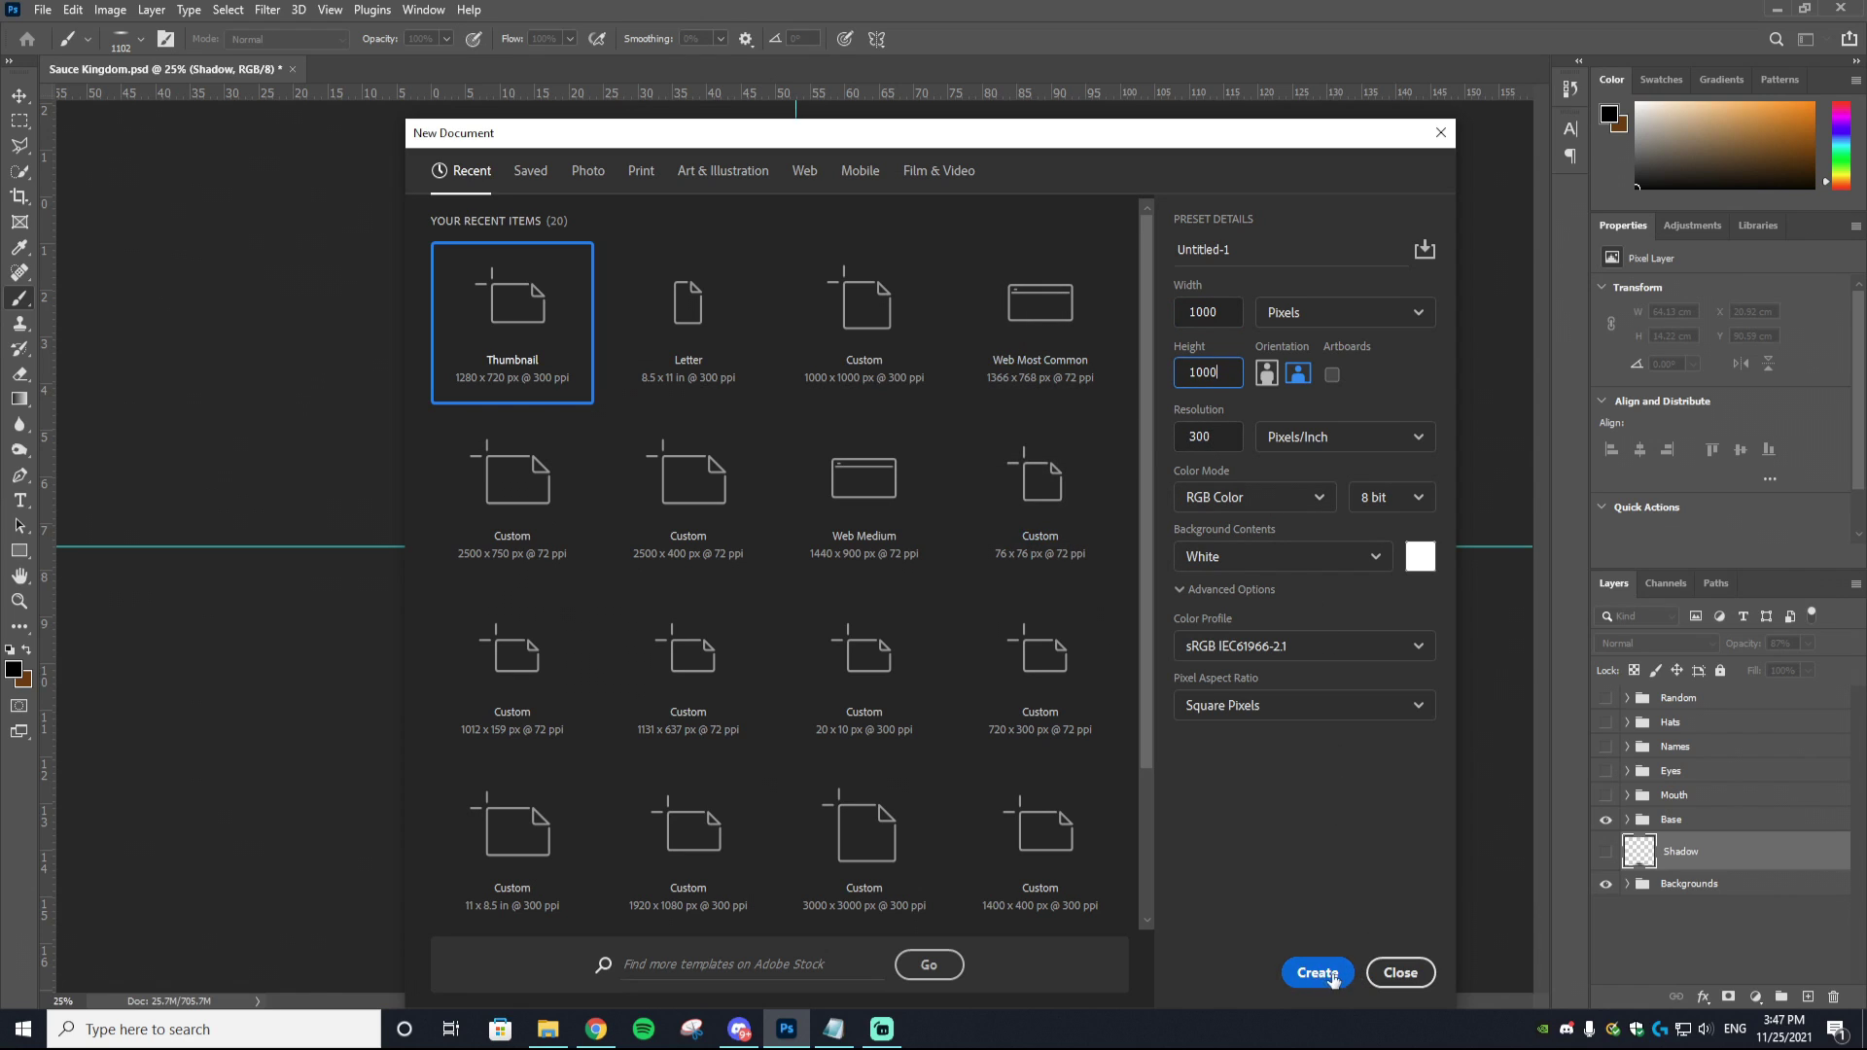
{"action": "left_click", "coordinate": [1400, 973]}
Step: Hide all layer groups and the Shadow layer, and place a horizontal guide across the centre of the empty canvas
{"action": "left_click_drag", "start_coordinate": [1605, 697], "coordinate": [1610, 819]}
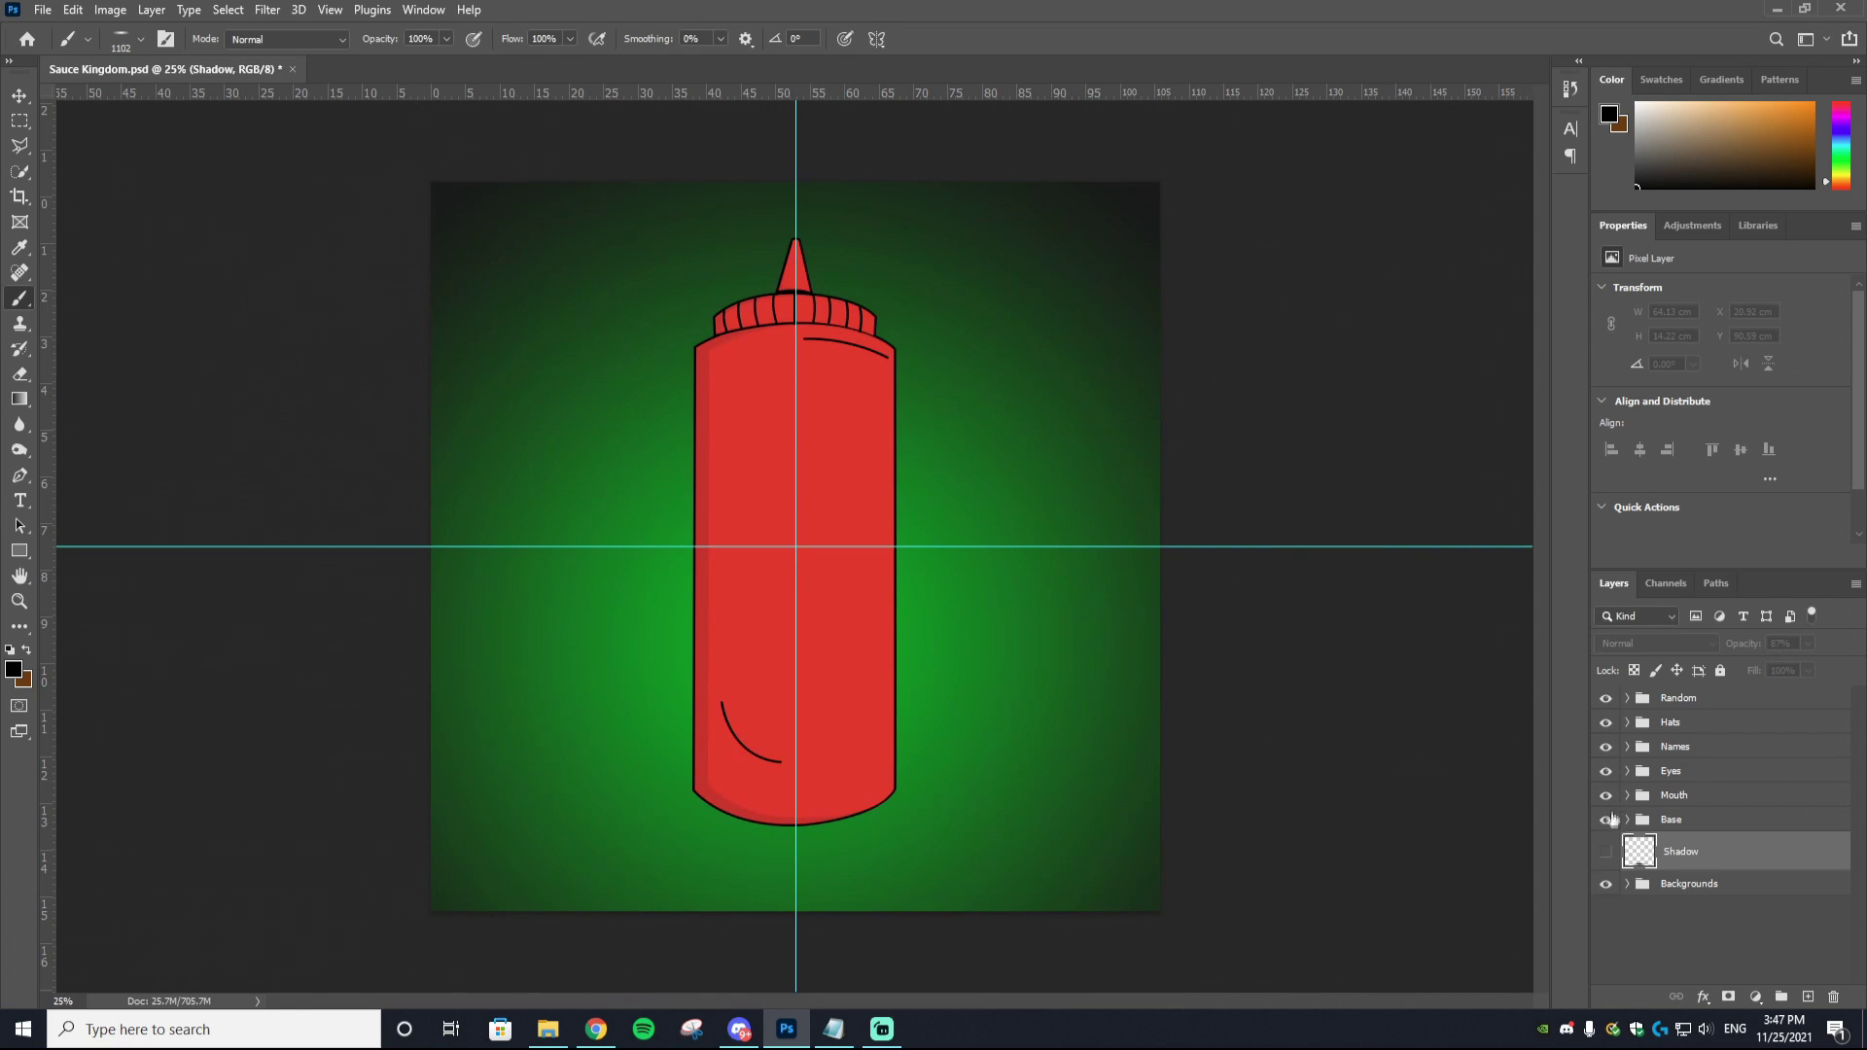
{"action": "left_click", "coordinate": [1607, 853], "text": "alt"}
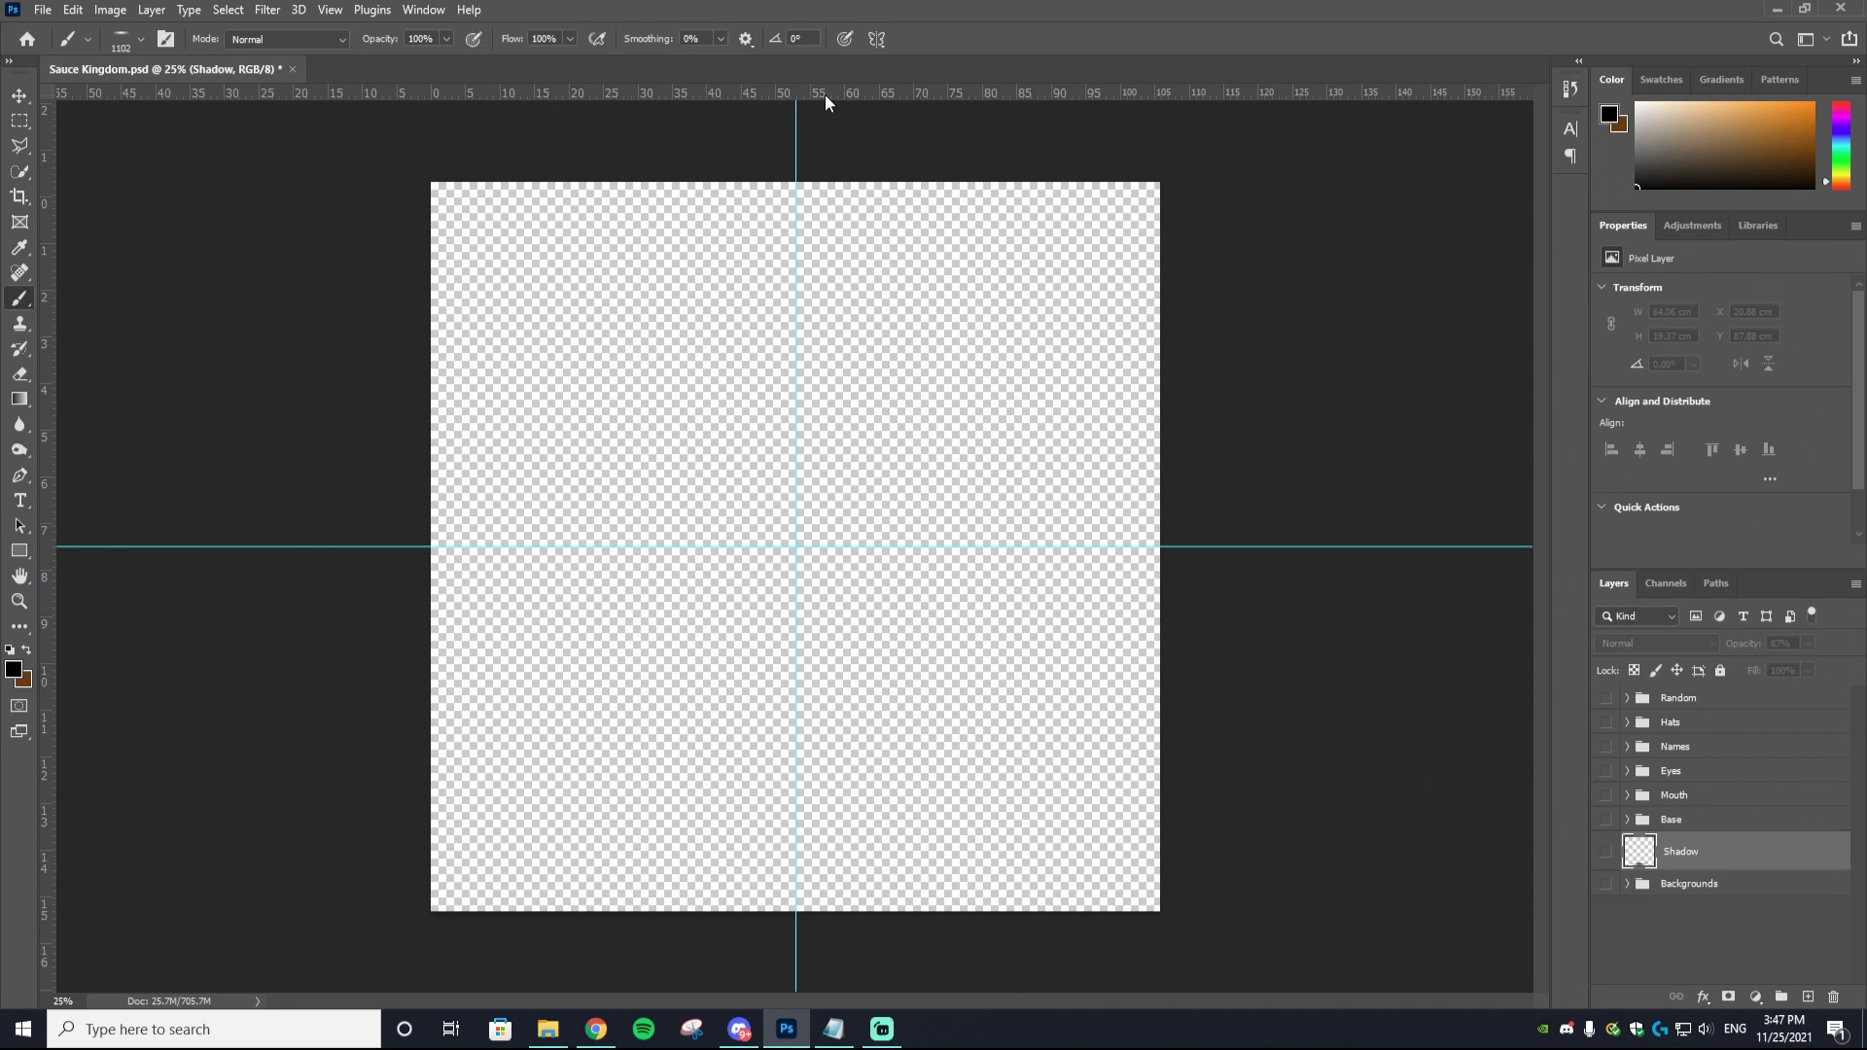
{"action": "left_click", "coordinate": [328, 12]}
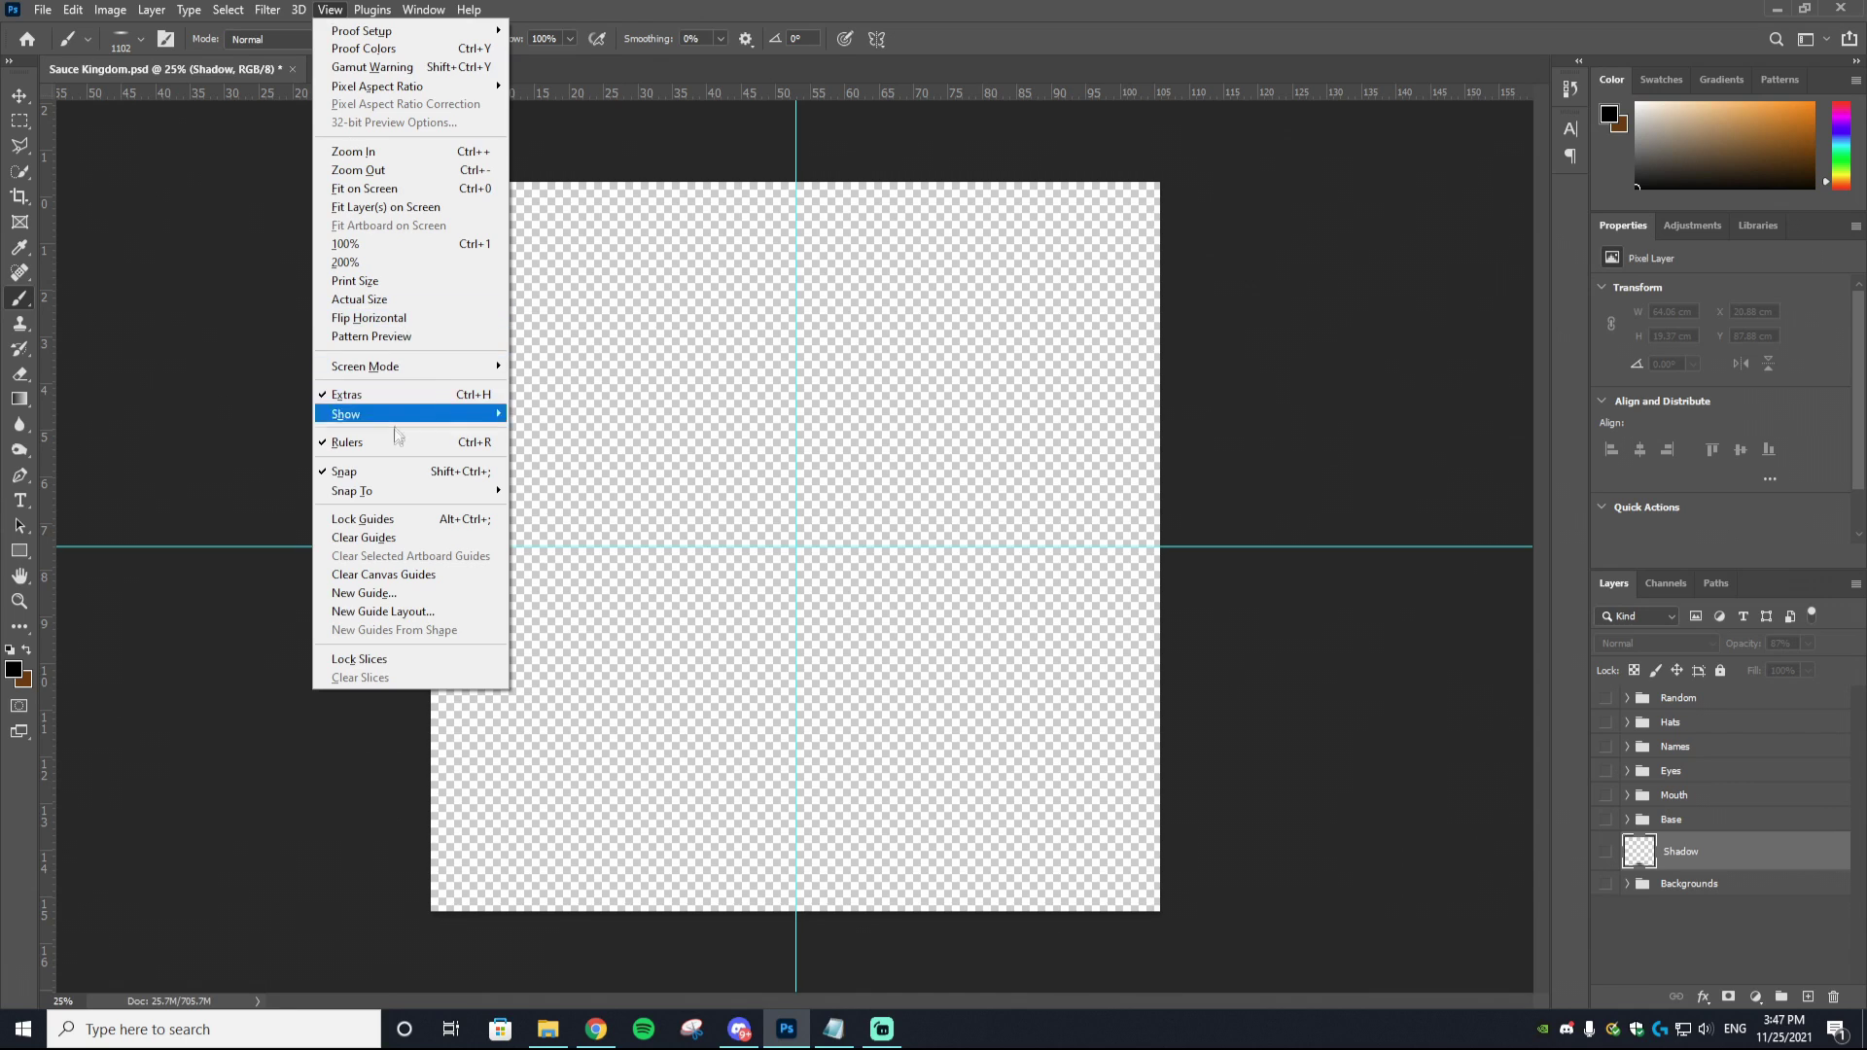
{"action": "left_click", "coordinate": [1123, 72]}
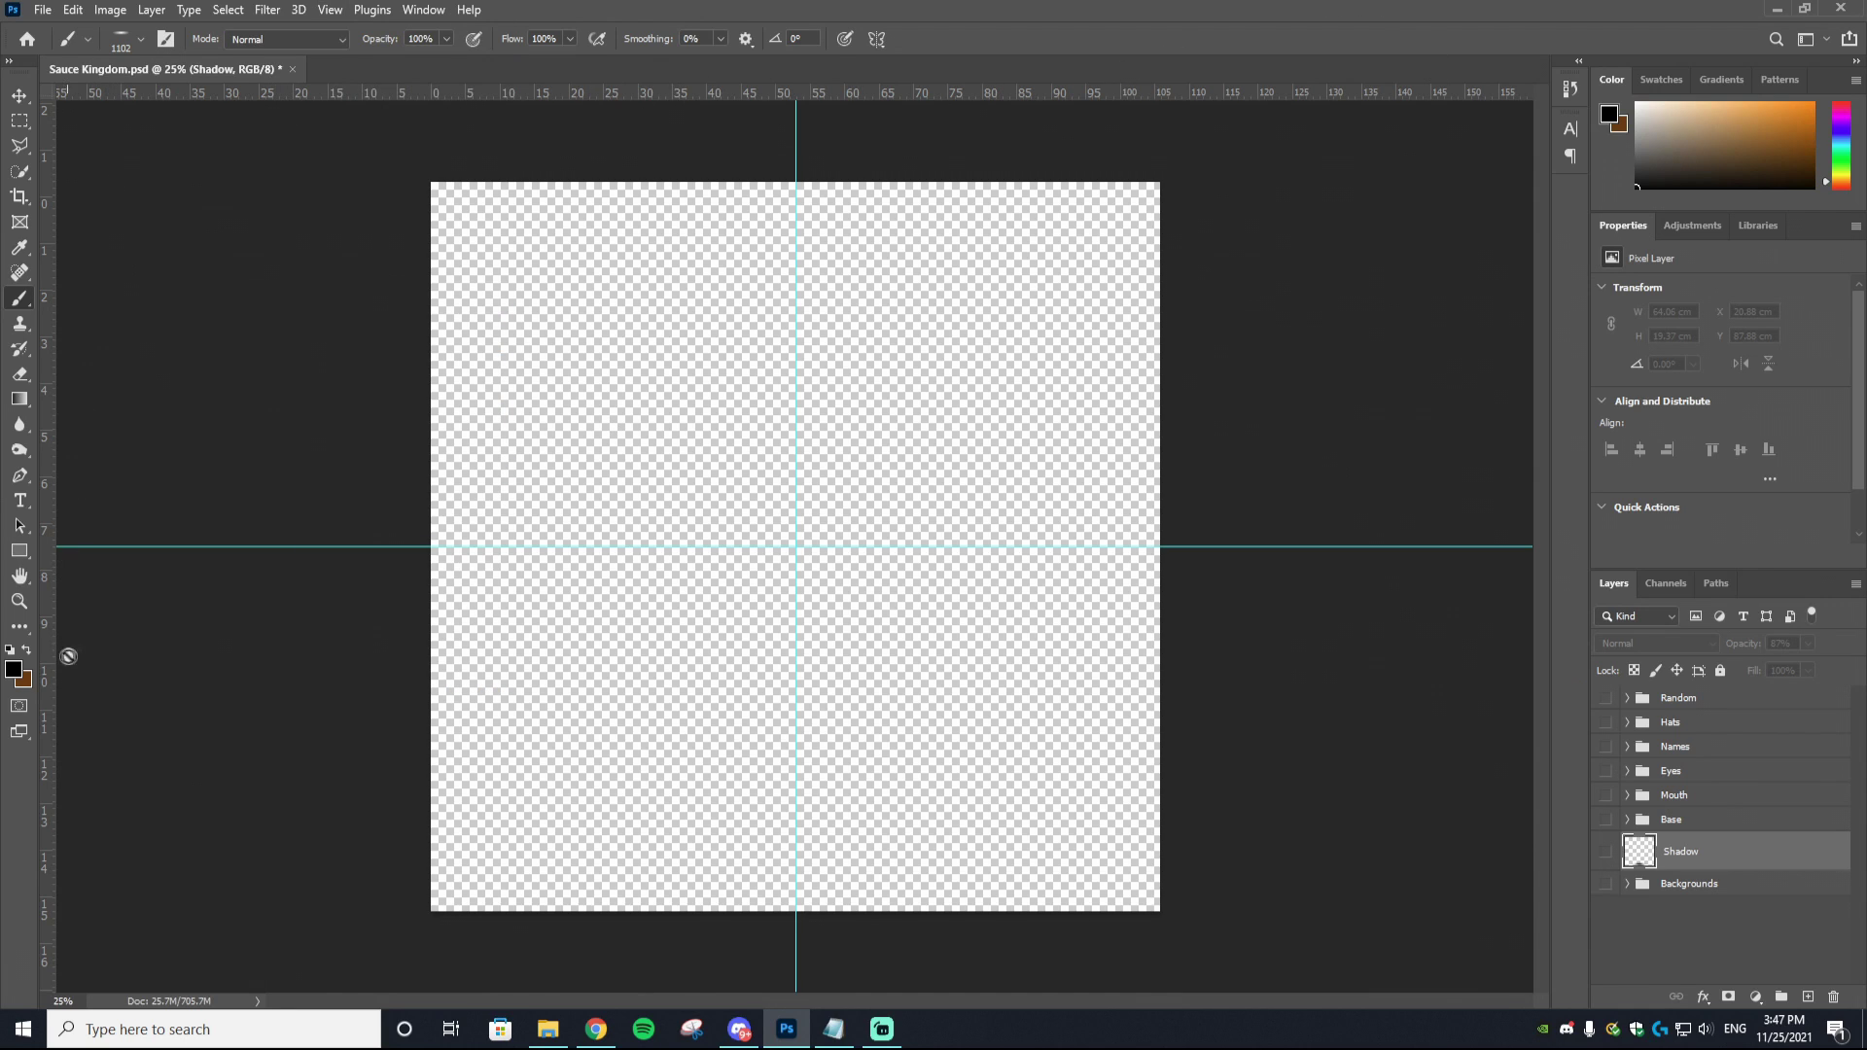
{"action": "left_click_drag", "start_coordinate": [889, 94], "coordinate": [846, 547]}
Step: Show all layer groups and the Shadow layer to view the complete character, and collapse the Random group
{"action": "left_click_drag", "start_coordinate": [1605, 699], "coordinate": [1609, 887]}
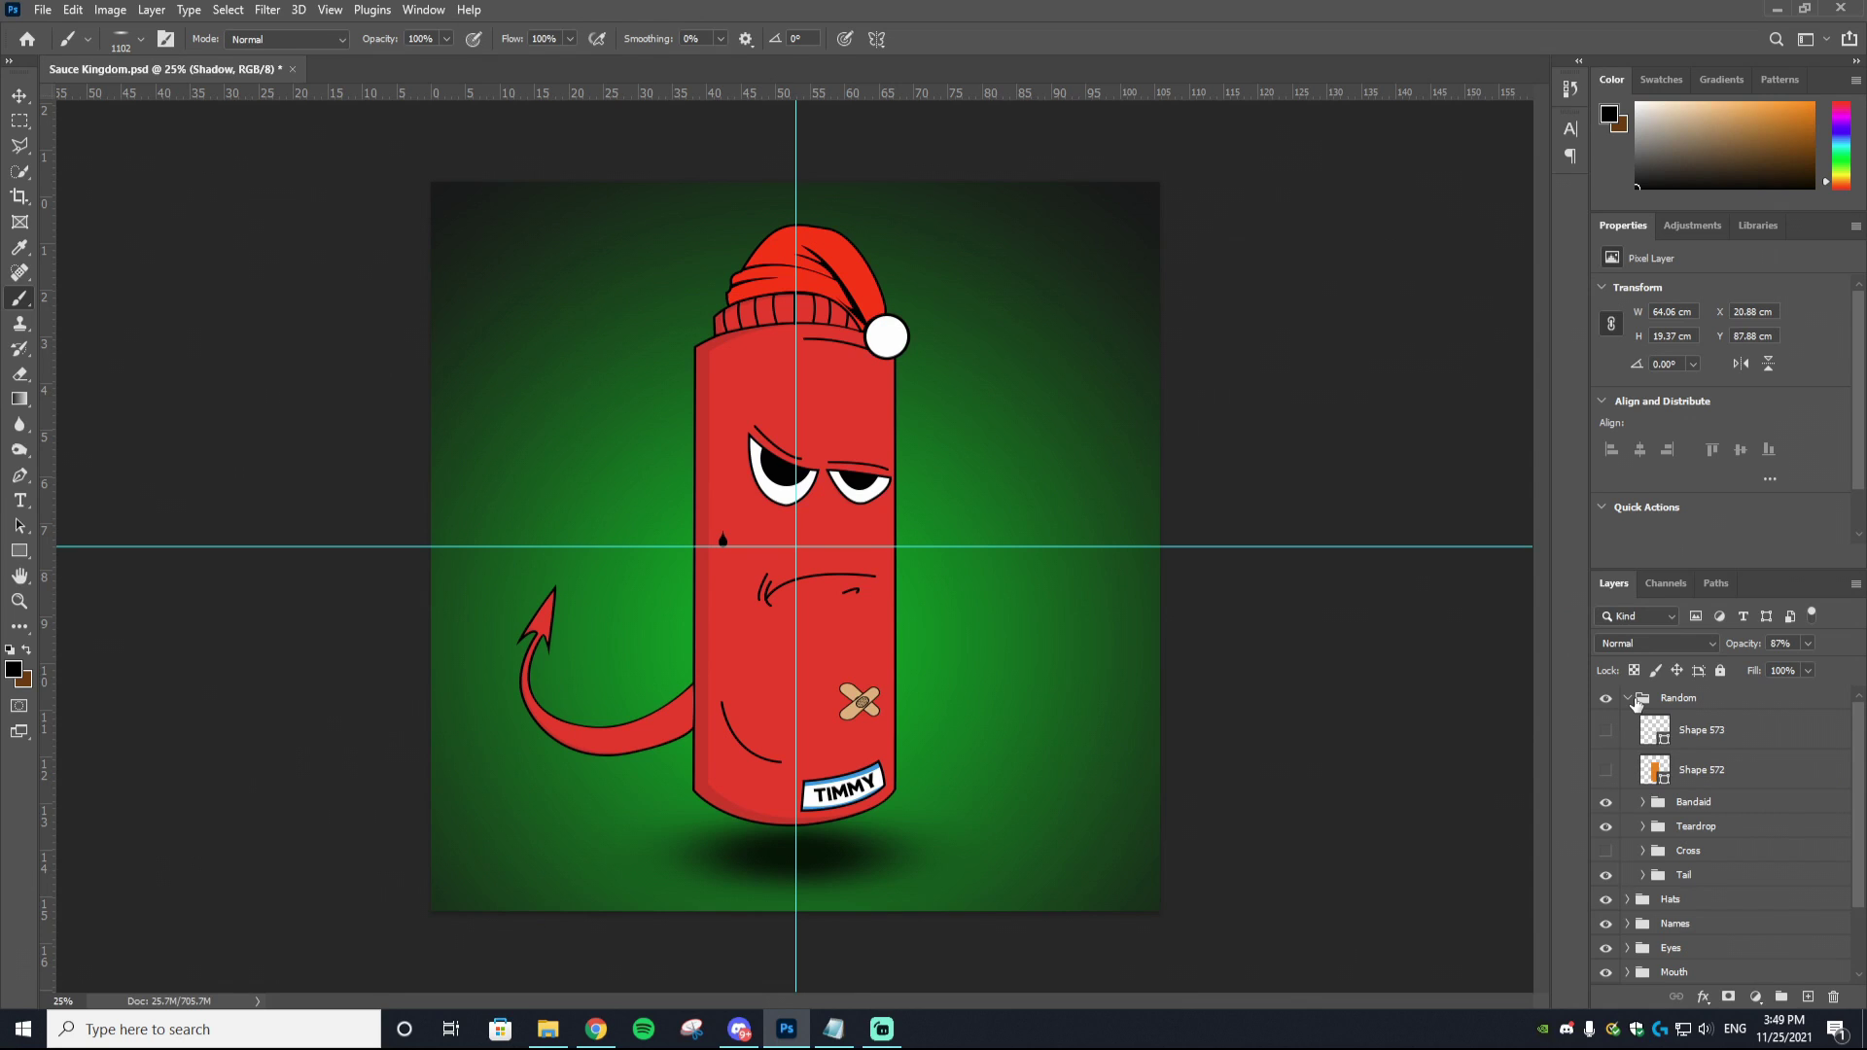
{"action": "left_click", "coordinate": [1629, 699]}
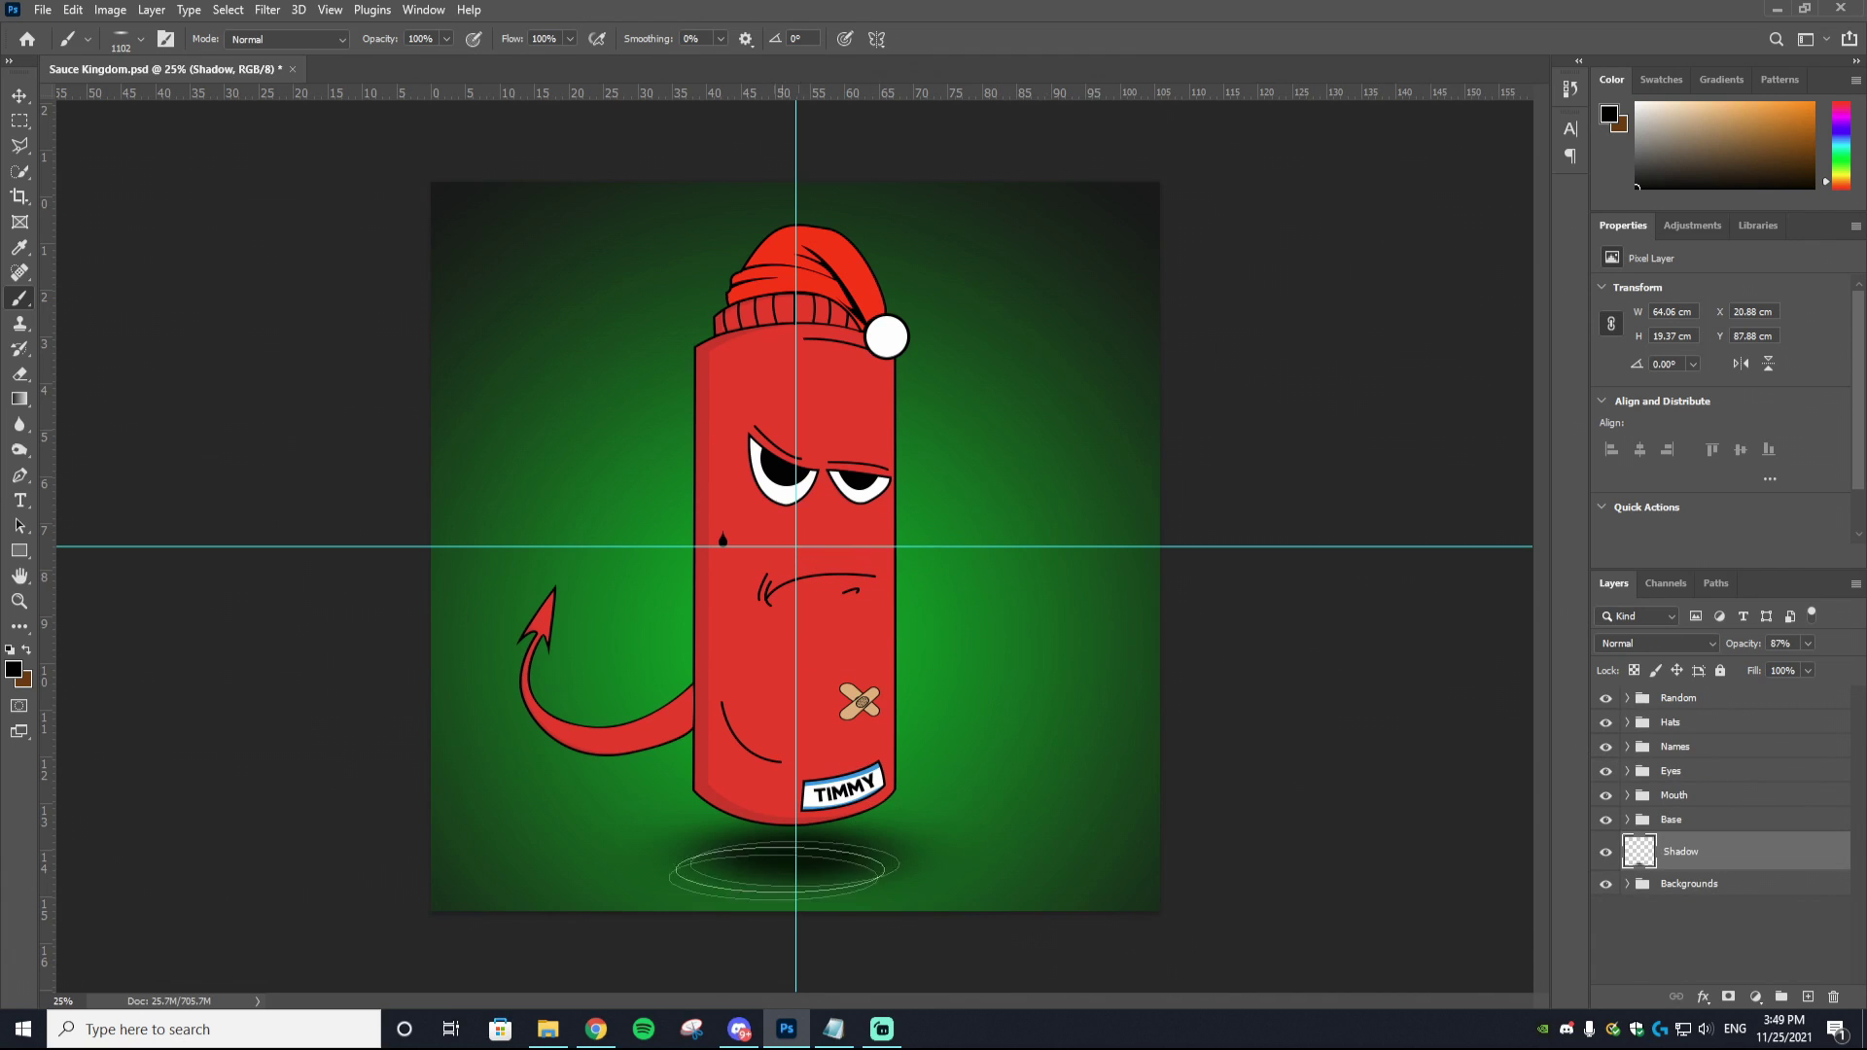
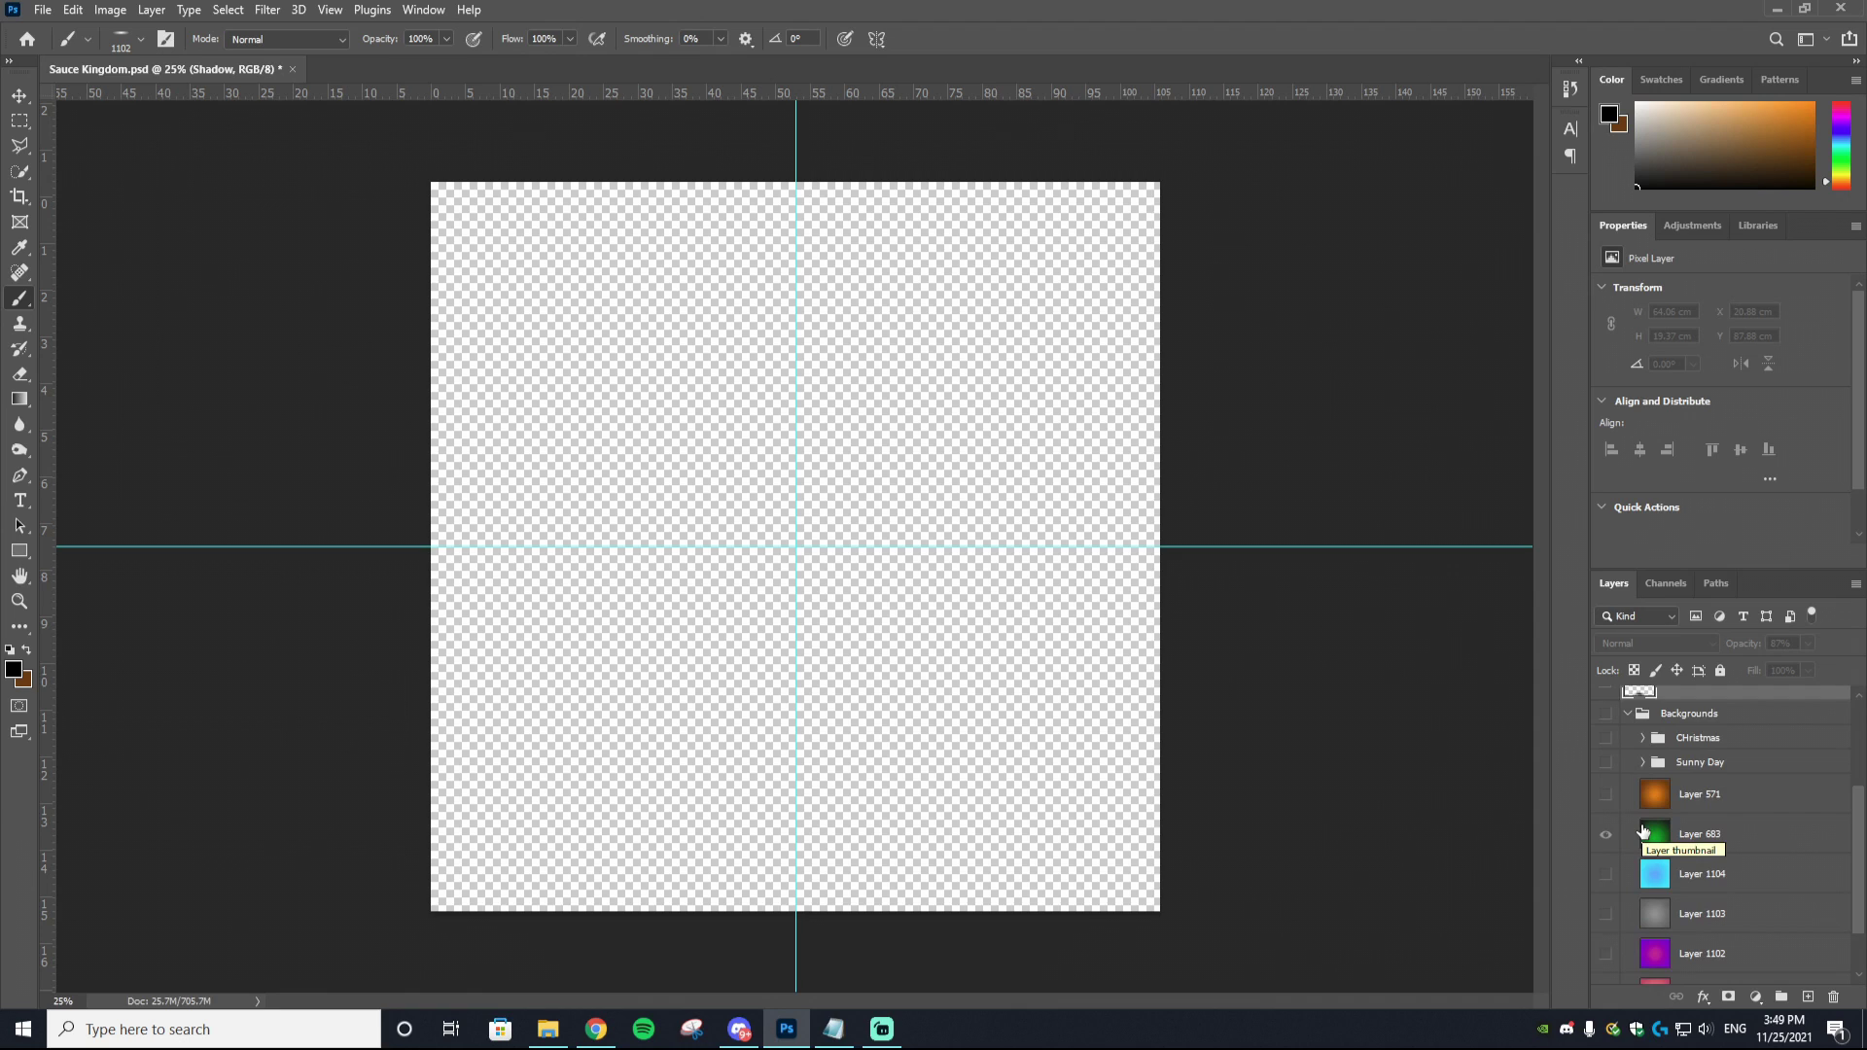
Step: Preview the background options by toggling Layer 571, Layer 683, Layer 1104, Layer 1103 and the CHristmas group
{"action": "left_click", "coordinate": [1607, 833]}
{"action": "left_click", "coordinate": [1607, 796]}
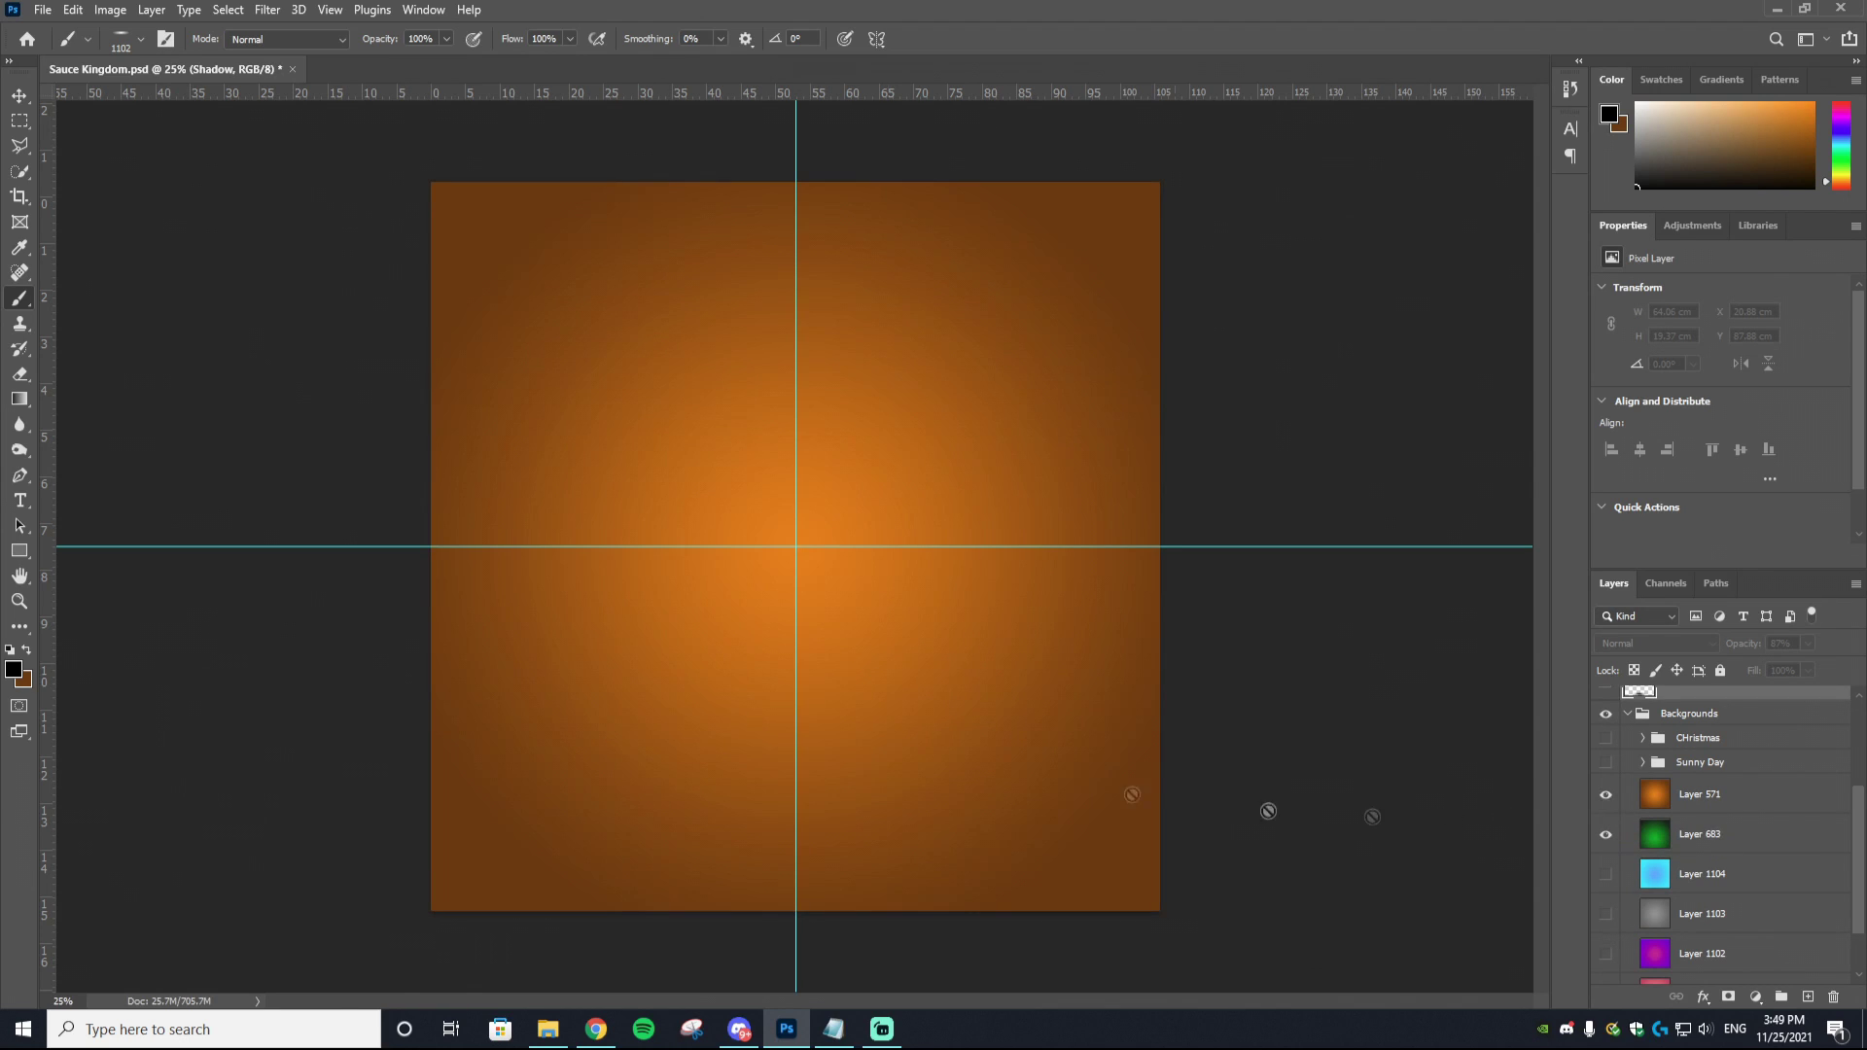
{"action": "left_click", "coordinate": [1607, 795]}
{"action": "left_click", "coordinate": [1607, 834]}
{"action": "left_click", "coordinate": [1606, 874]}
{"action": "left_click", "coordinate": [1607, 875]}
{"action": "left_click", "coordinate": [1607, 914]}
{"action": "left_click", "coordinate": [1607, 914]}
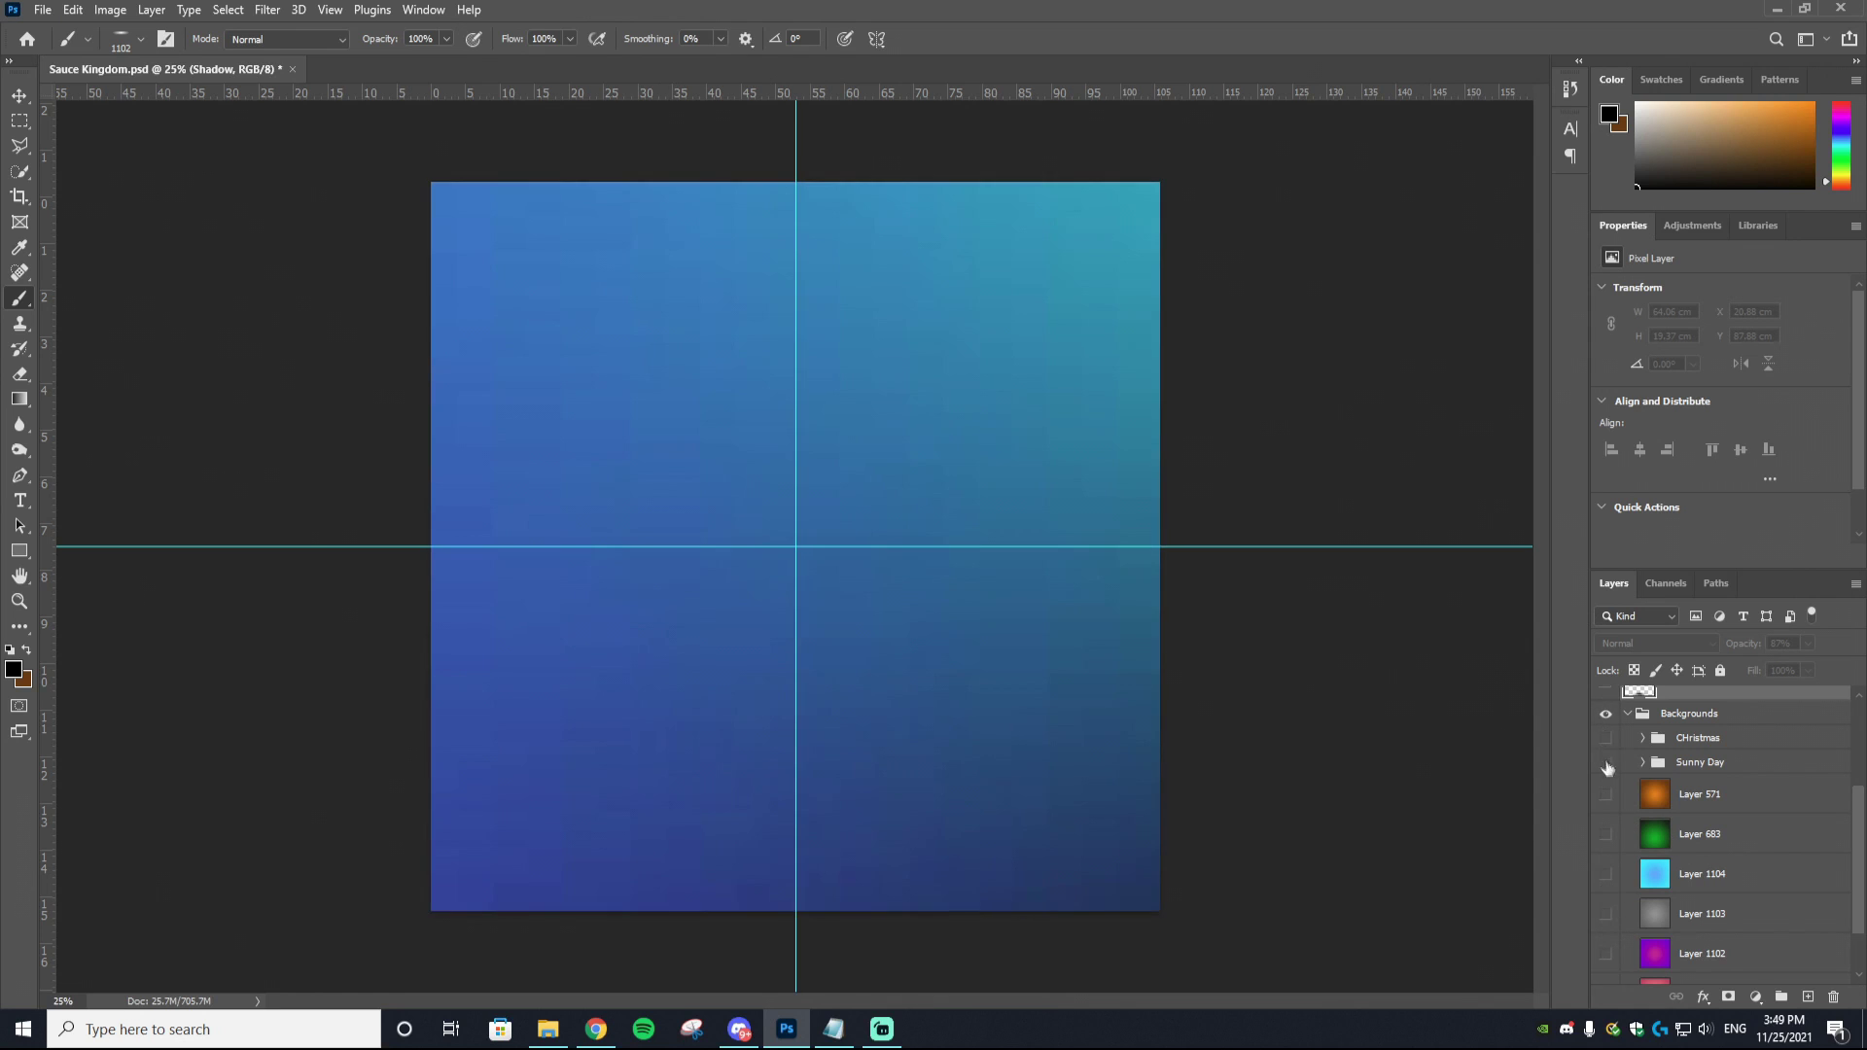
{"action": "left_click", "coordinate": [1606, 738]}
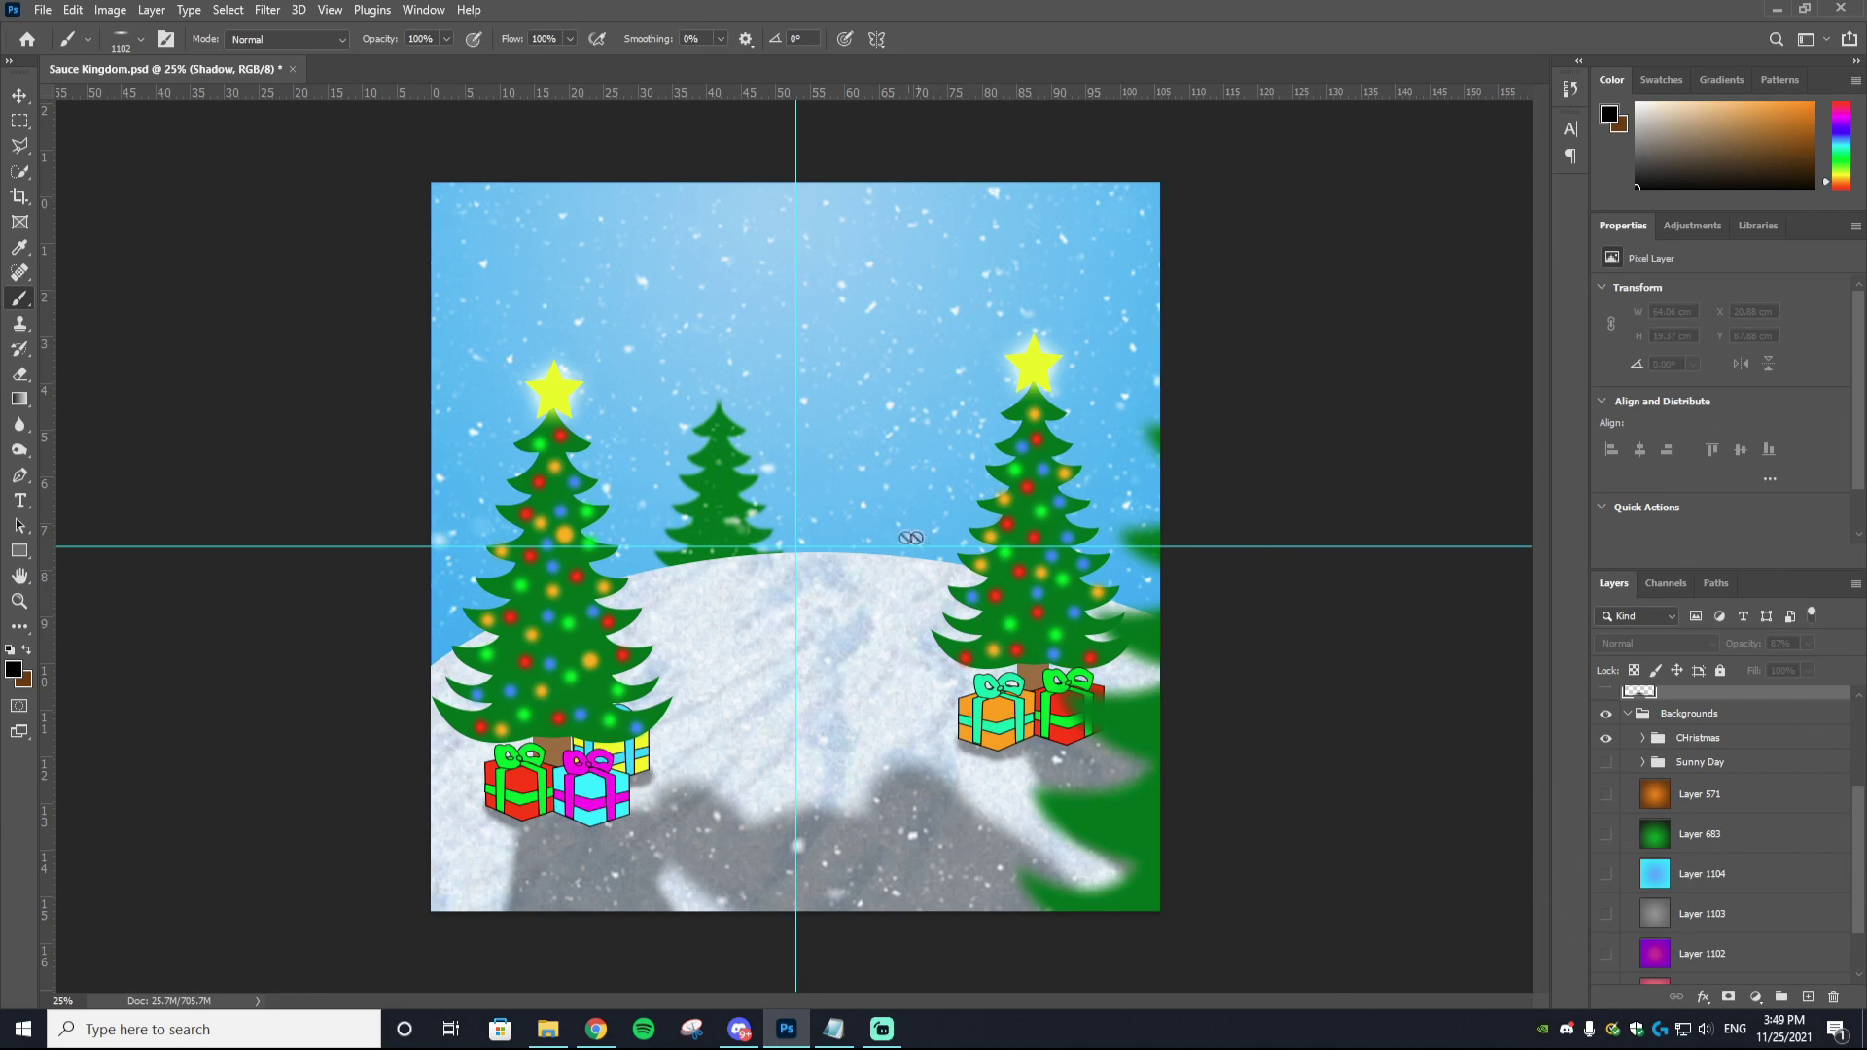
{"action": "left_click", "coordinate": [1606, 738]}
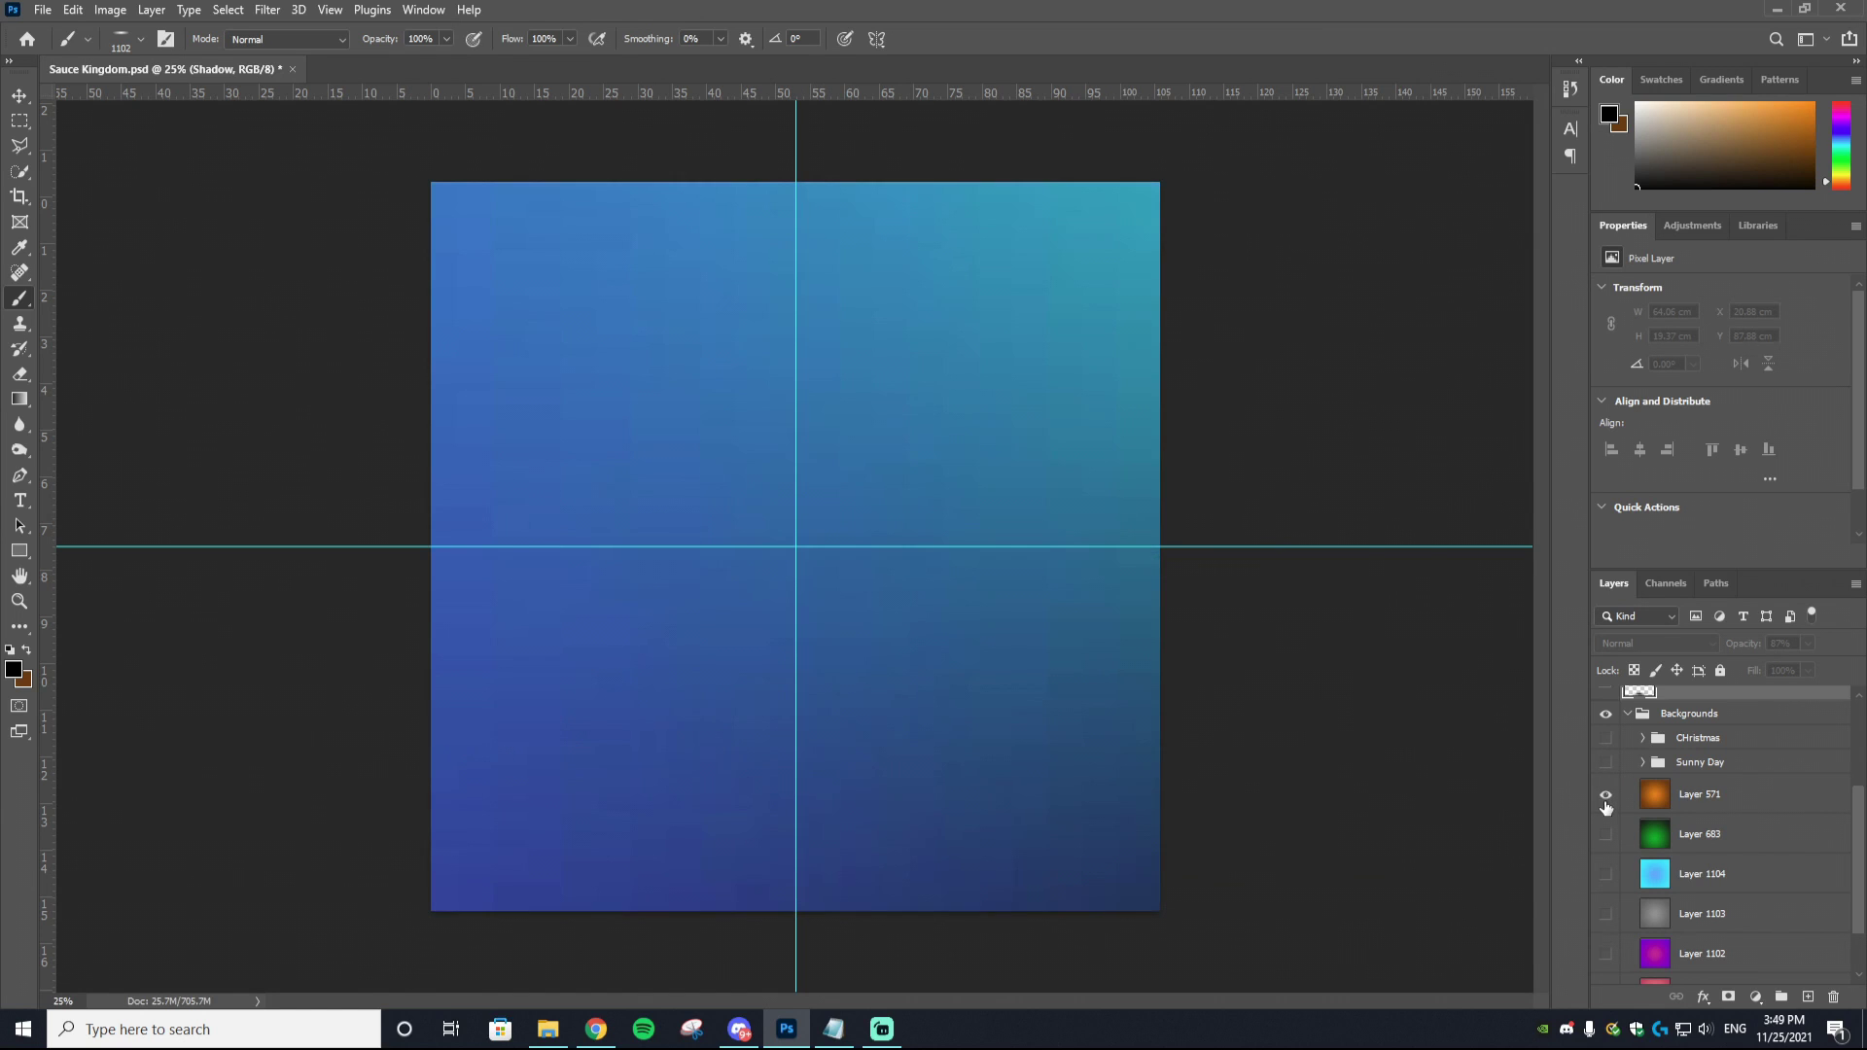
Step: Hide Layer 571 and the download layer so that no background in the Backgrounds group is displayed
{"action": "left_click", "coordinate": [1606, 794]}
{"action": "scroll", "coordinate": [1630, 924], "scroll_direction": "down", "scroll_amount": 2}
{"action": "left_click", "coordinate": [1605, 965]}
{"action": "left_click", "coordinate": [1606, 725]}
{"action": "scroll", "coordinate": [1686, 778], "scroll_direction": "up", "scroll_amount": 1}
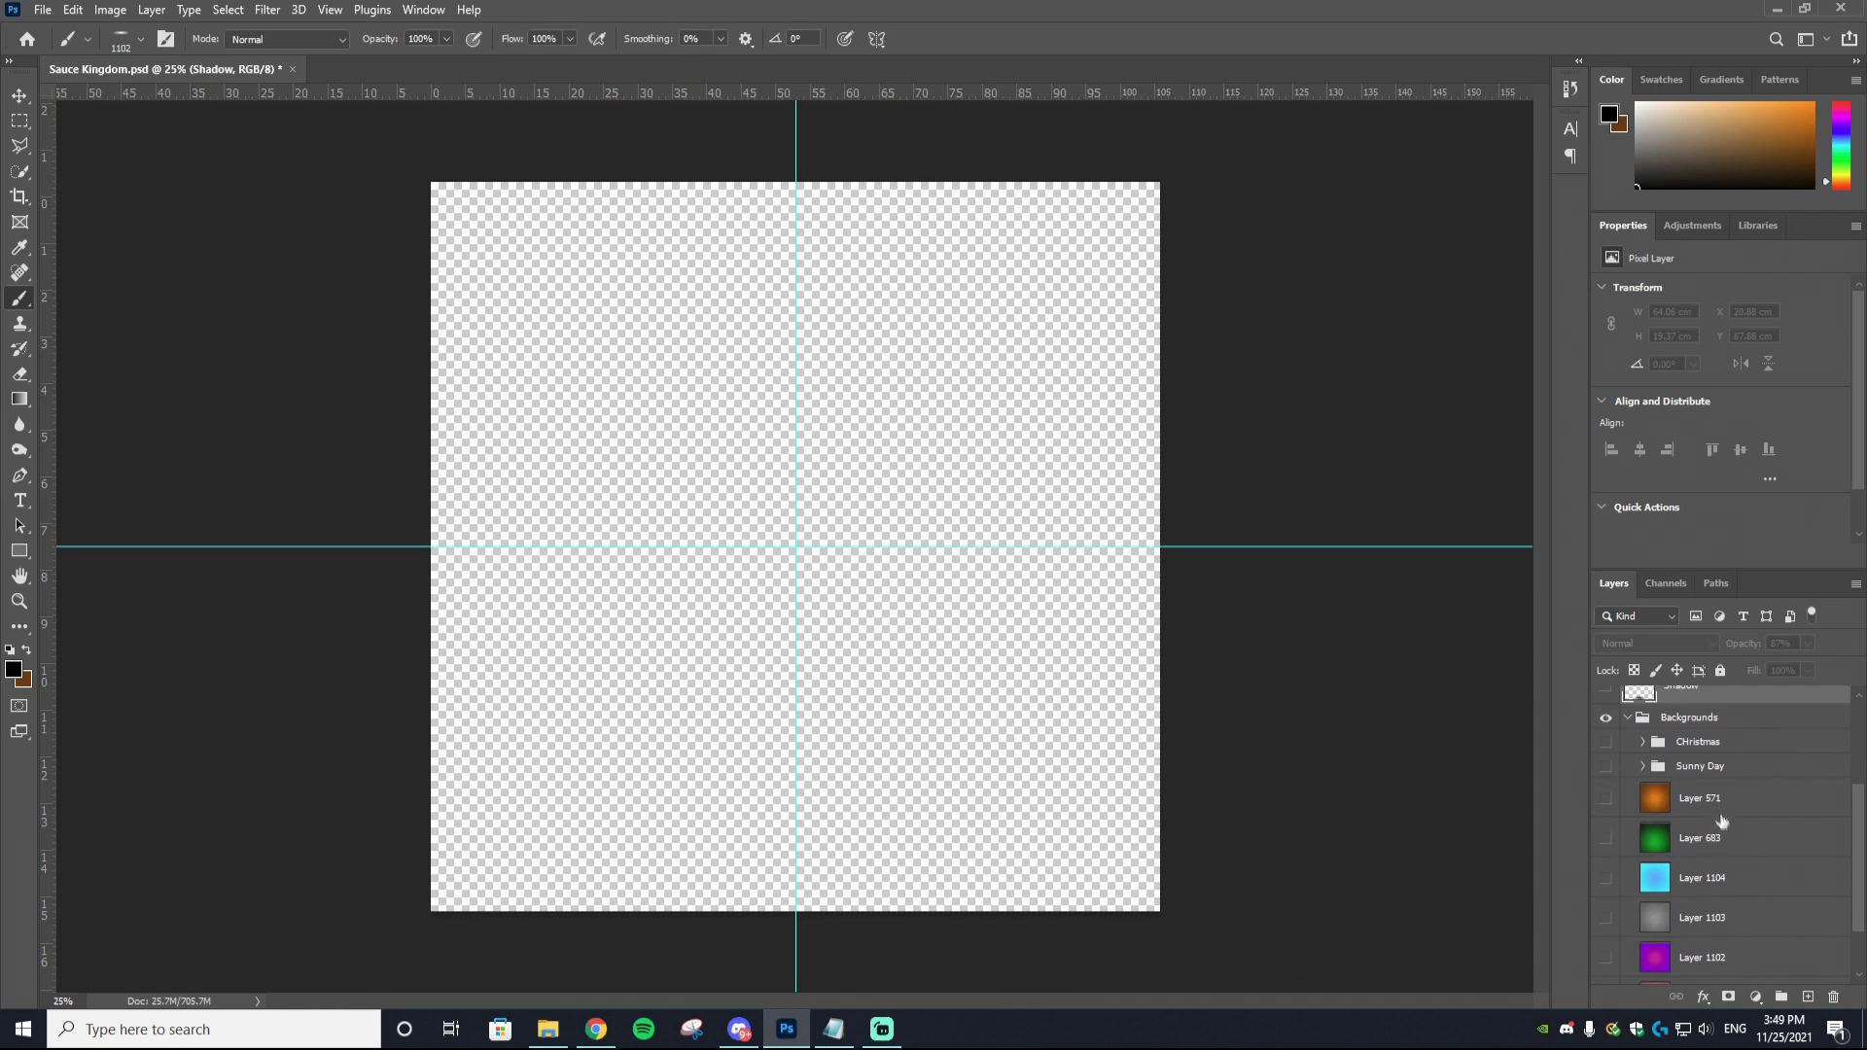
Step: Add a new empty layer directly above Layer 571 in the Backgrounds group and activate the Gradient tool
{"action": "left_click", "coordinate": [1718, 803]}
{"action": "left_click", "coordinate": [1807, 997]}
{"action": "left_click", "coordinate": [21, 399]}
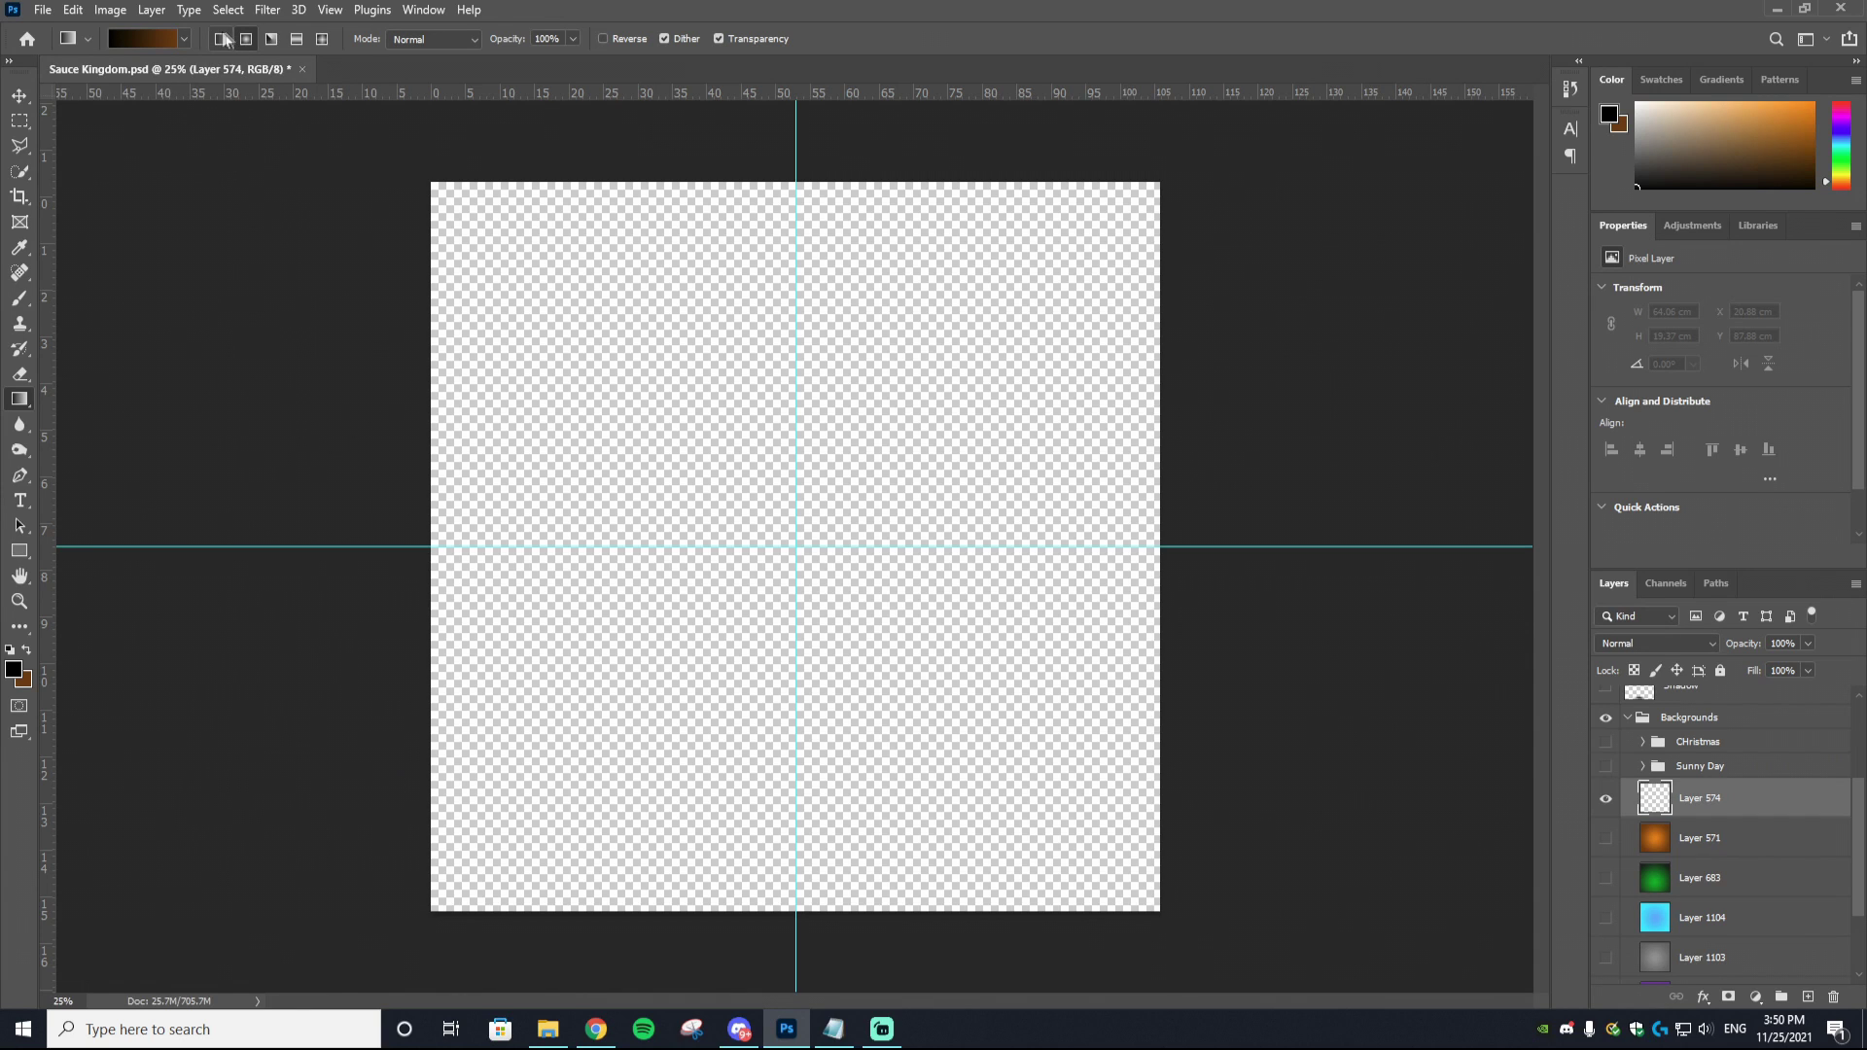
Step: Set the foreground colour to bright green 00ff8a
{"action": "left_click", "coordinate": [16, 671]}
{"action": "left_click", "coordinate": [303, 558]}
{"action": "mouse_move", "coordinate": [303, 562]}
{"action": "left_mouse_down"}
{"action": "mouse_move", "coordinate": [301, 654]}
{"action": "mouse_move", "coordinate": [278, 486]}
{"action": "mouse_move", "coordinate": [301, 410]}
{"action": "left_mouse_up"}
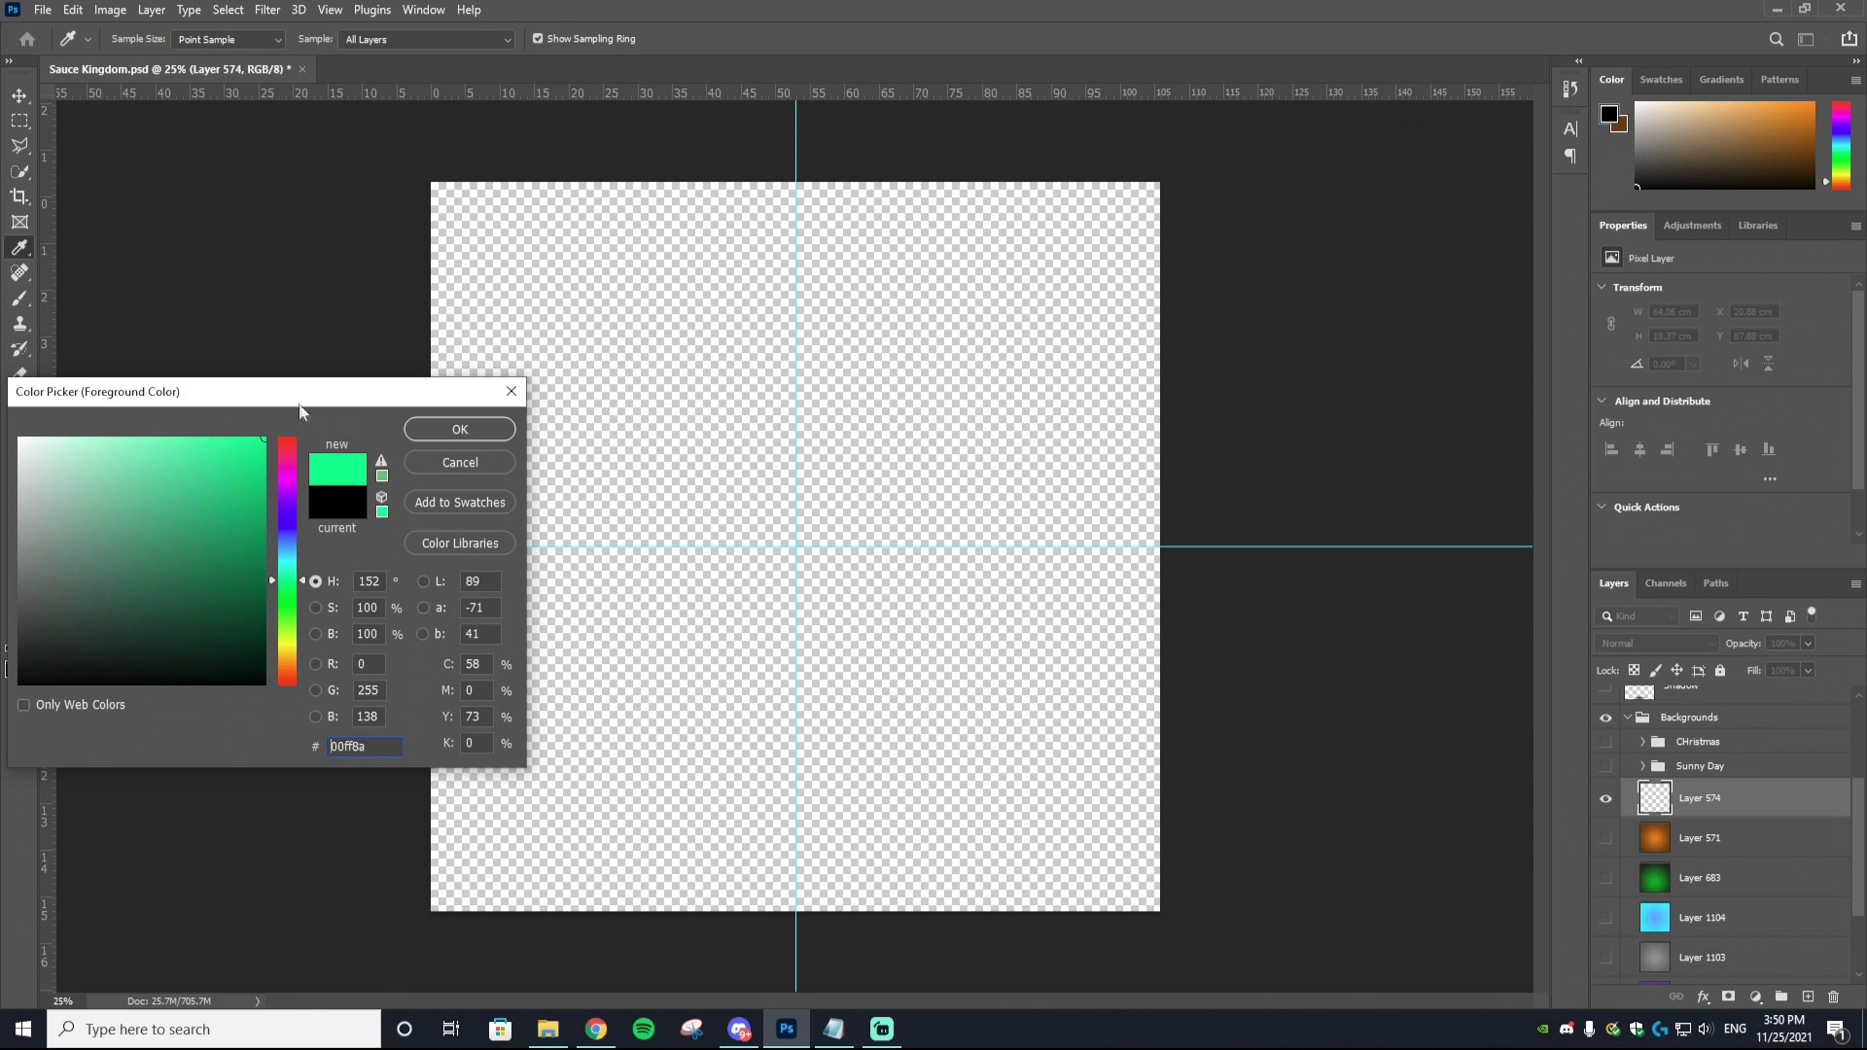
{"action": "left_click", "coordinate": [473, 429]}
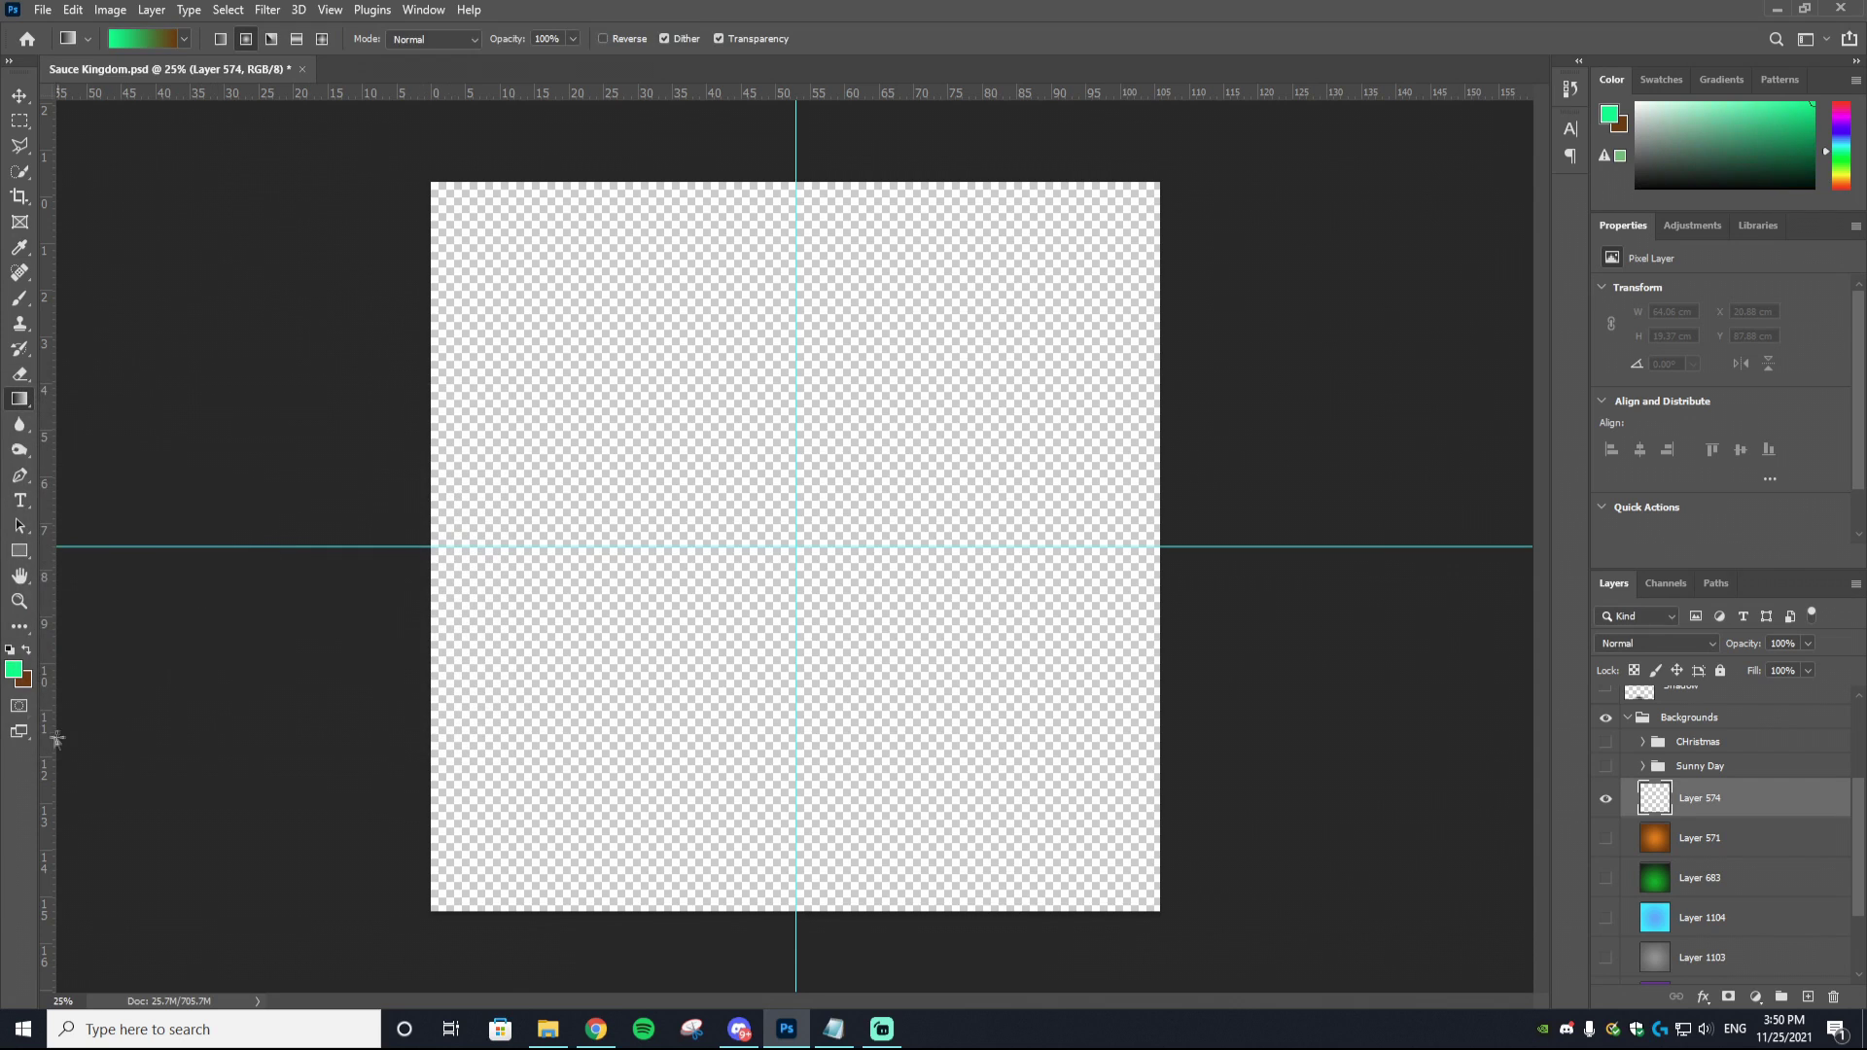
Step: Change the background colour to a dark shade of green
{"action": "left_click", "coordinate": [27, 680]}
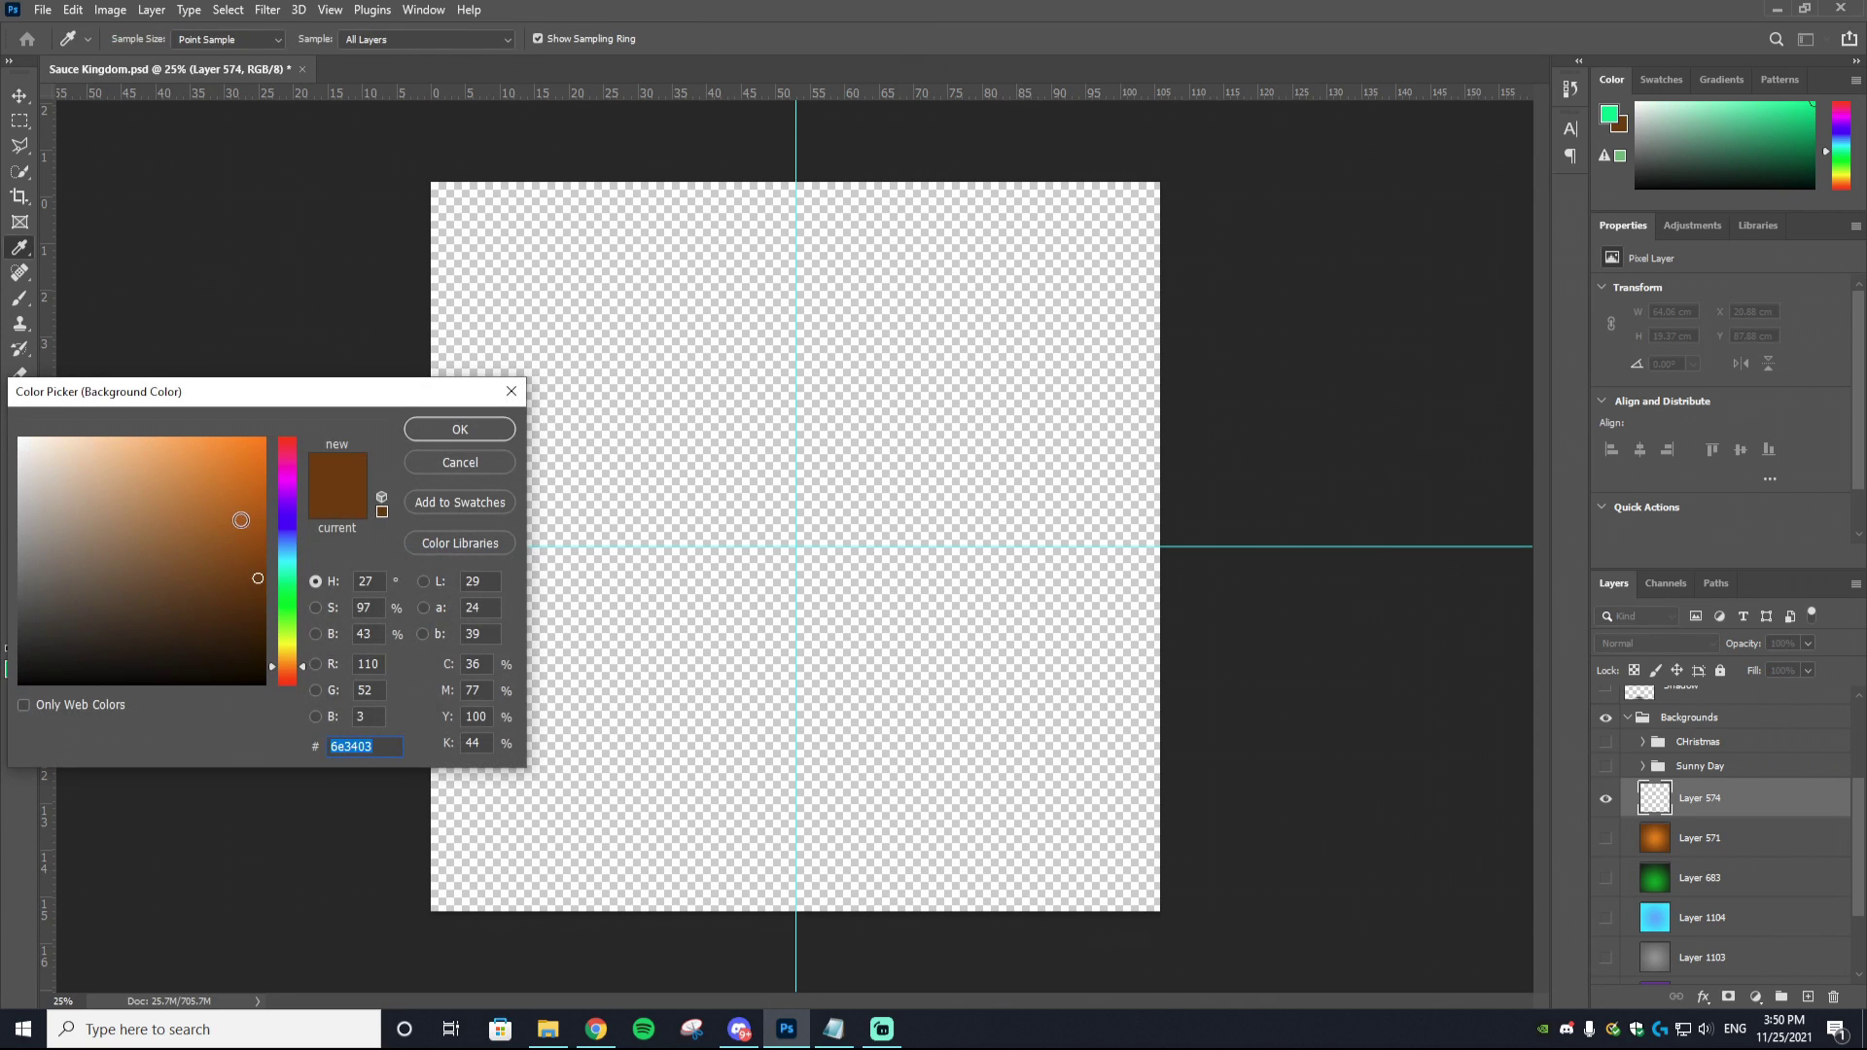
{"action": "left_click", "coordinate": [290, 568]}
{"action": "left_click_drag", "start_coordinate": [291, 568], "coordinate": [251, 609]}
{"action": "left_click", "coordinate": [458, 431]}
Step: Fill the new layer with a bright-to-dark green radial gradient drawn from the canvas centre to just past its upper edge
{"action": "key", "text": "g"}
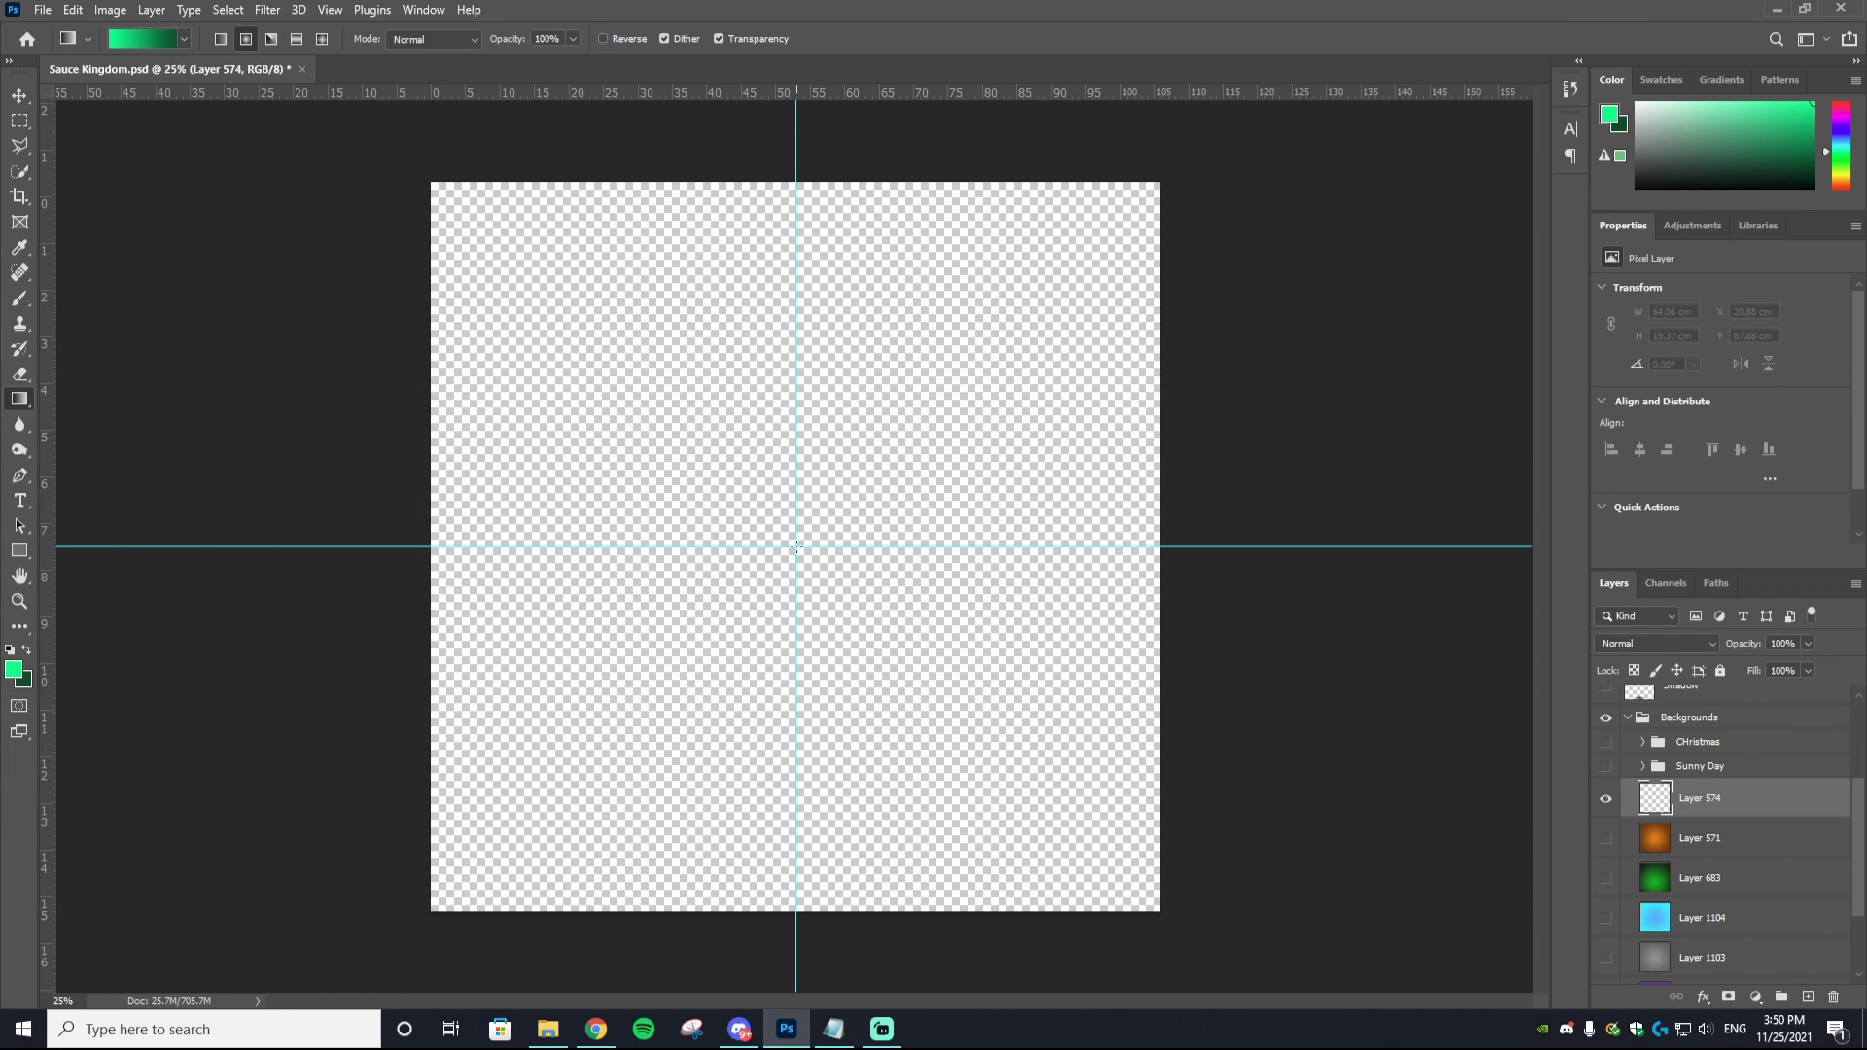
{"action": "left_click_drag", "start_coordinate": [796, 547], "coordinate": [794, 118]}
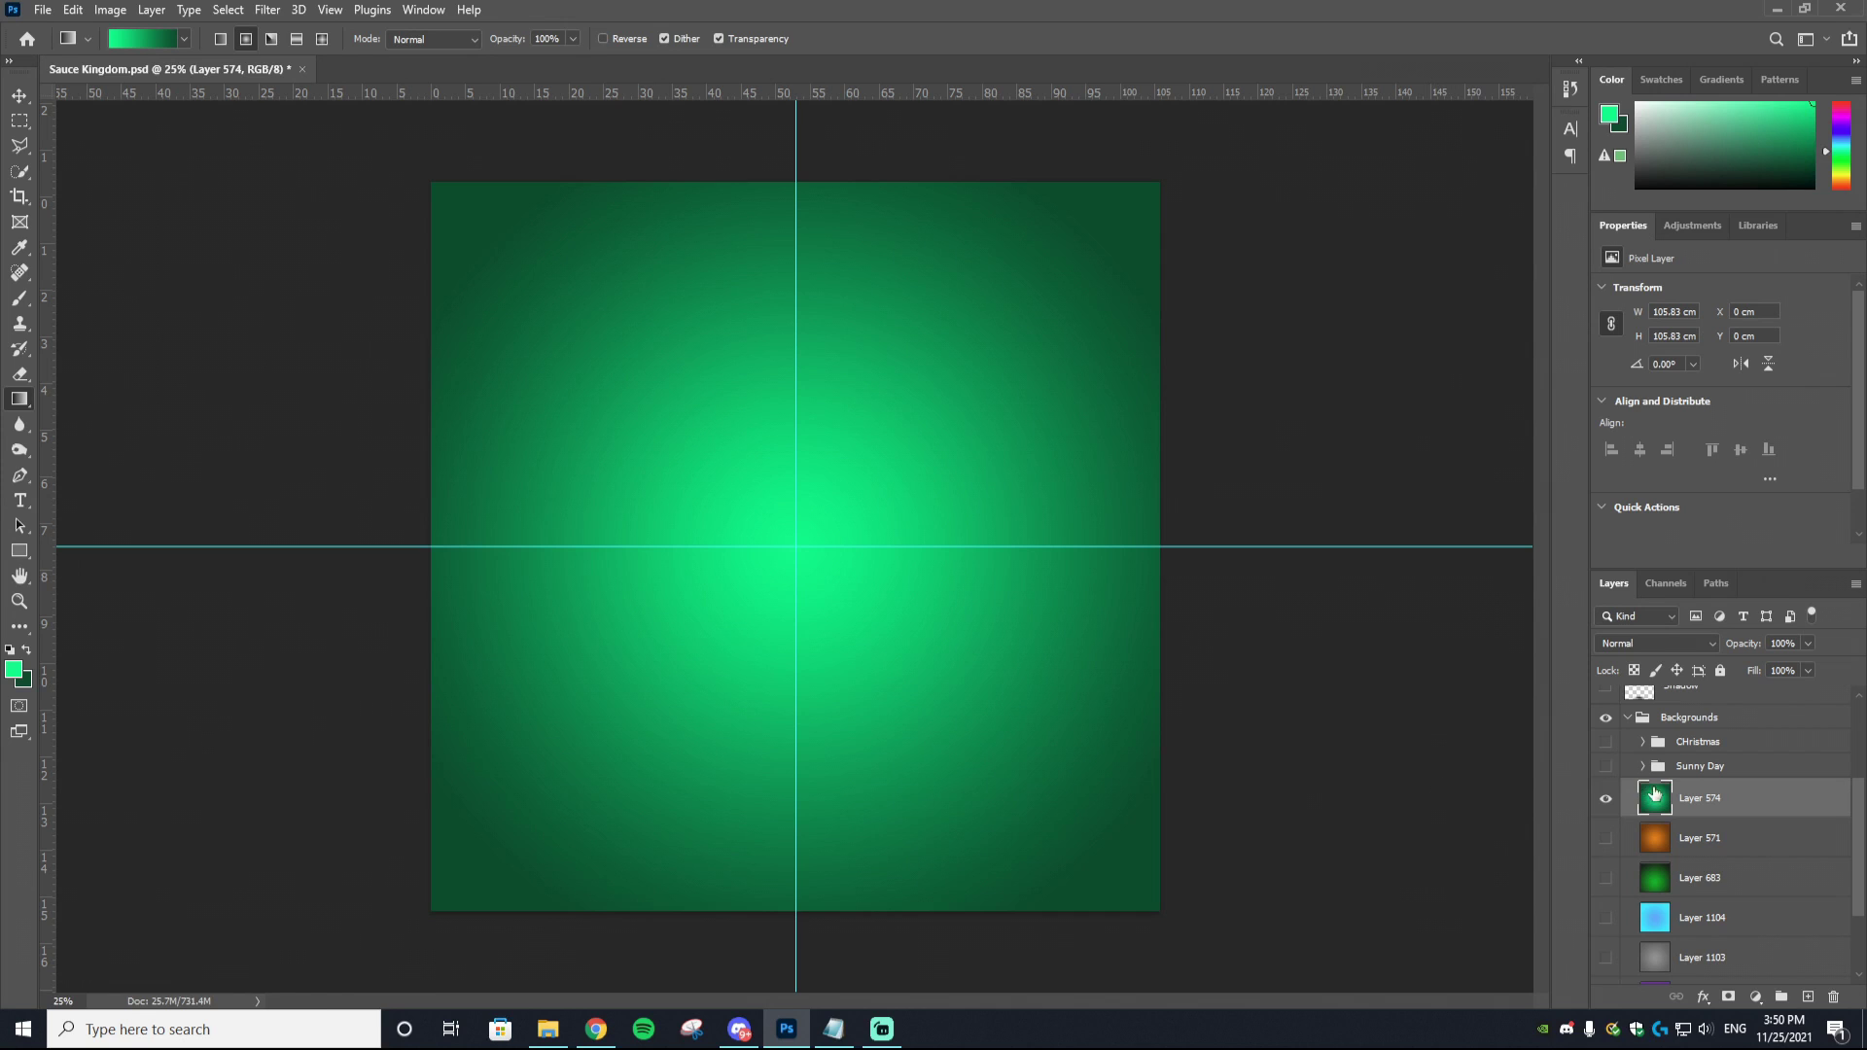
{"action": "scroll", "coordinate": [1663, 837], "scroll_direction": "down", "scroll_amount": 3}
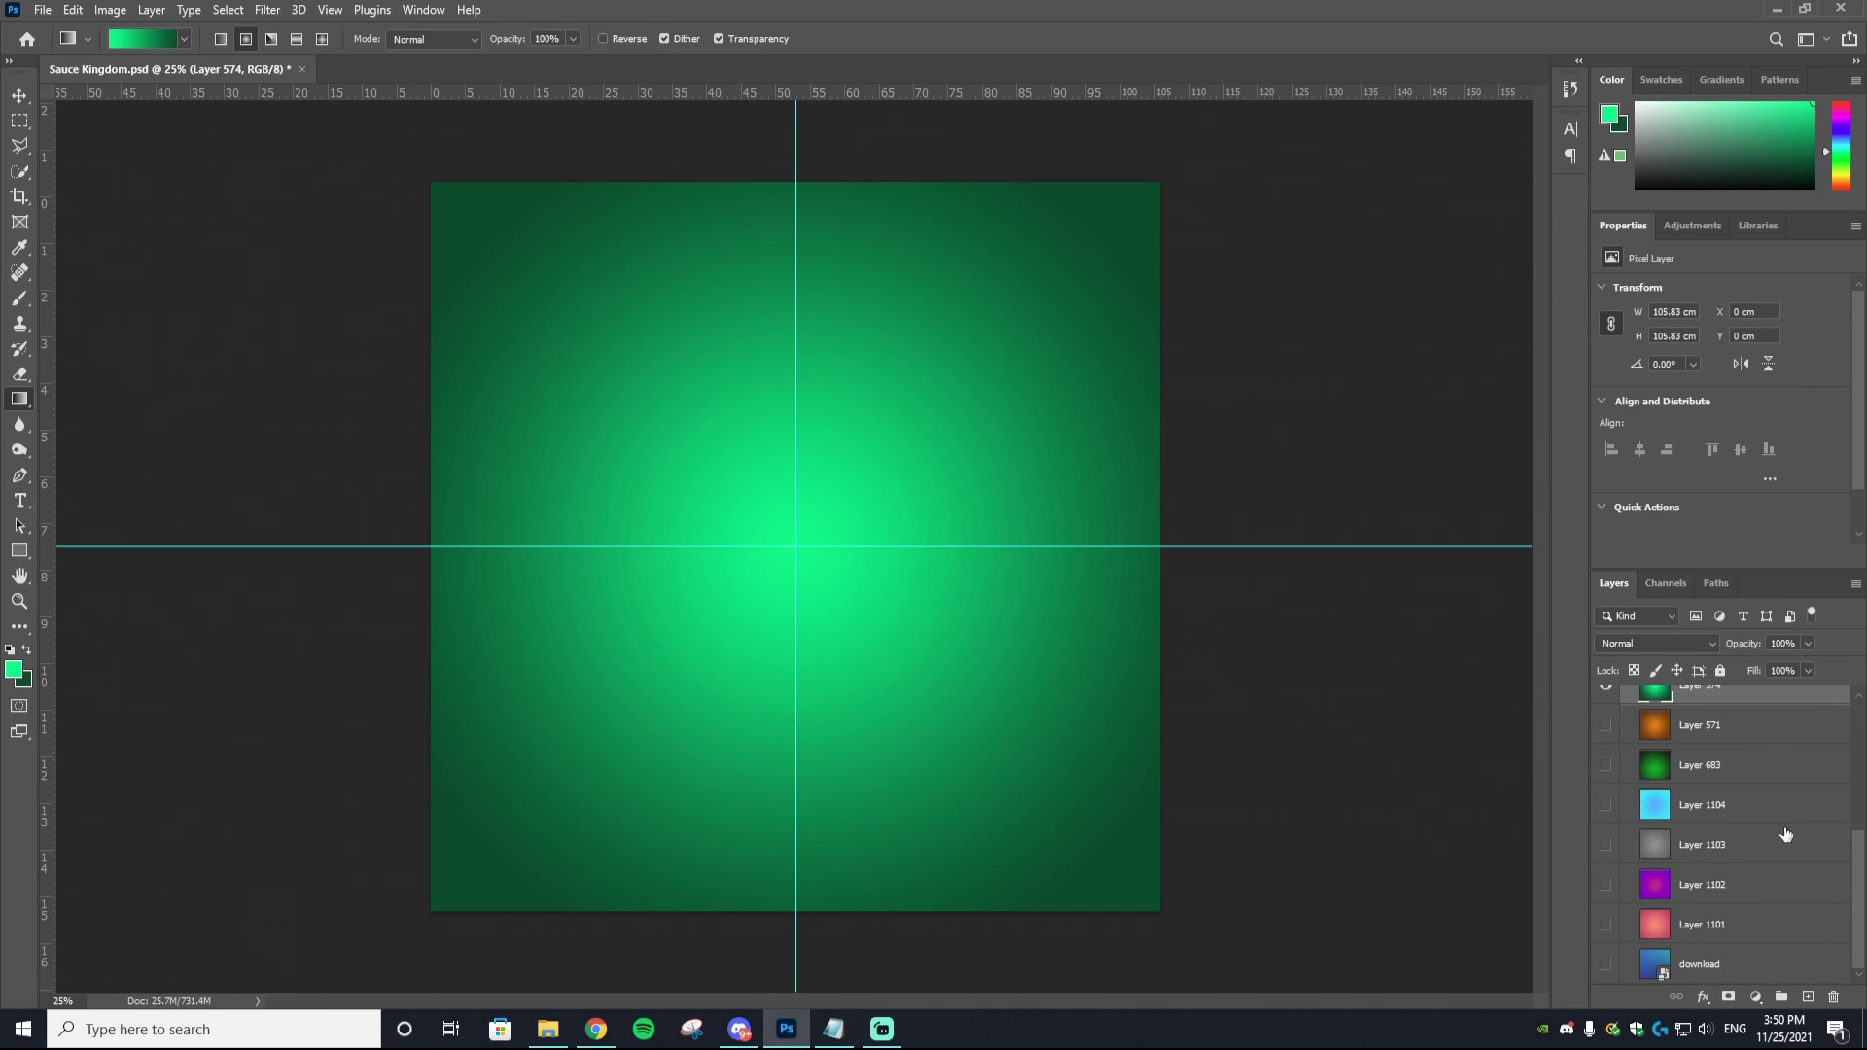
Step: Collapse the Backgrounds group and show the Base group containing the red sauce bottle
{"action": "scroll", "coordinate": [1793, 836], "scroll_direction": "up", "scroll_amount": 3}
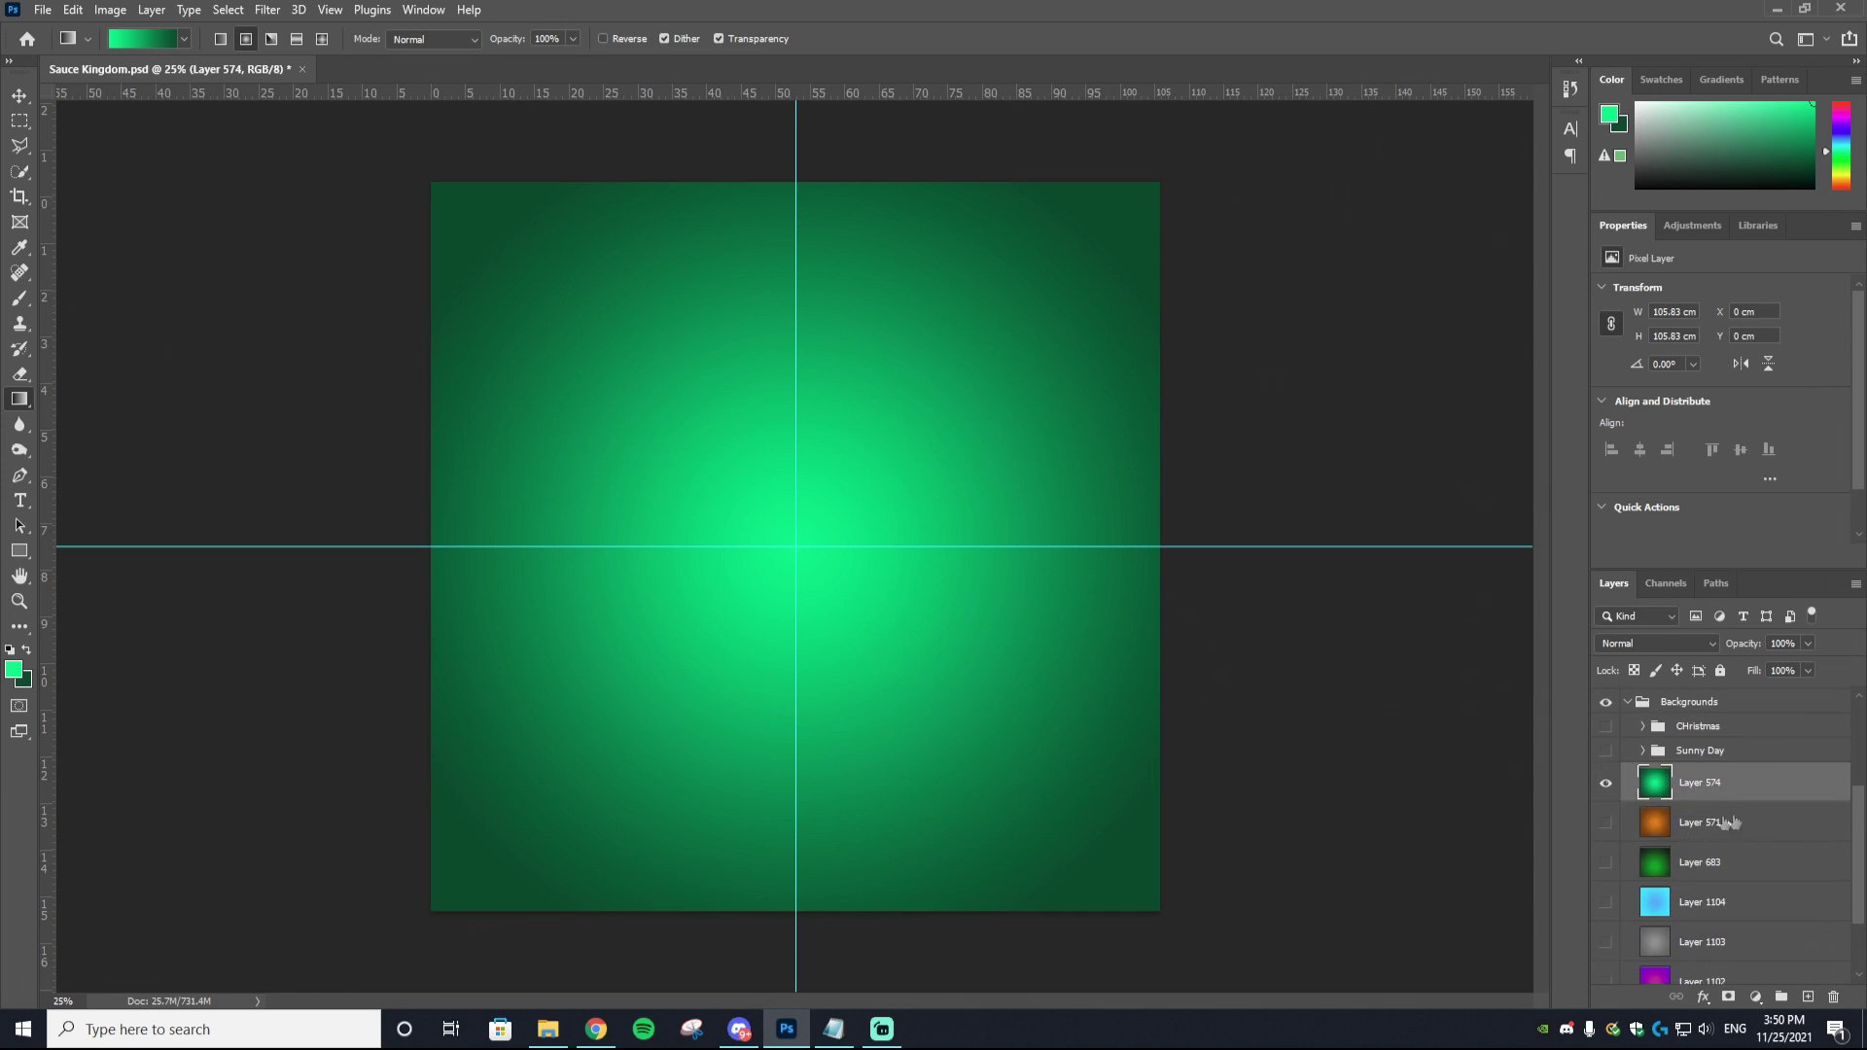
{"action": "left_click", "coordinate": [1631, 702]}
{"action": "left_click", "coordinate": [1606, 820]}
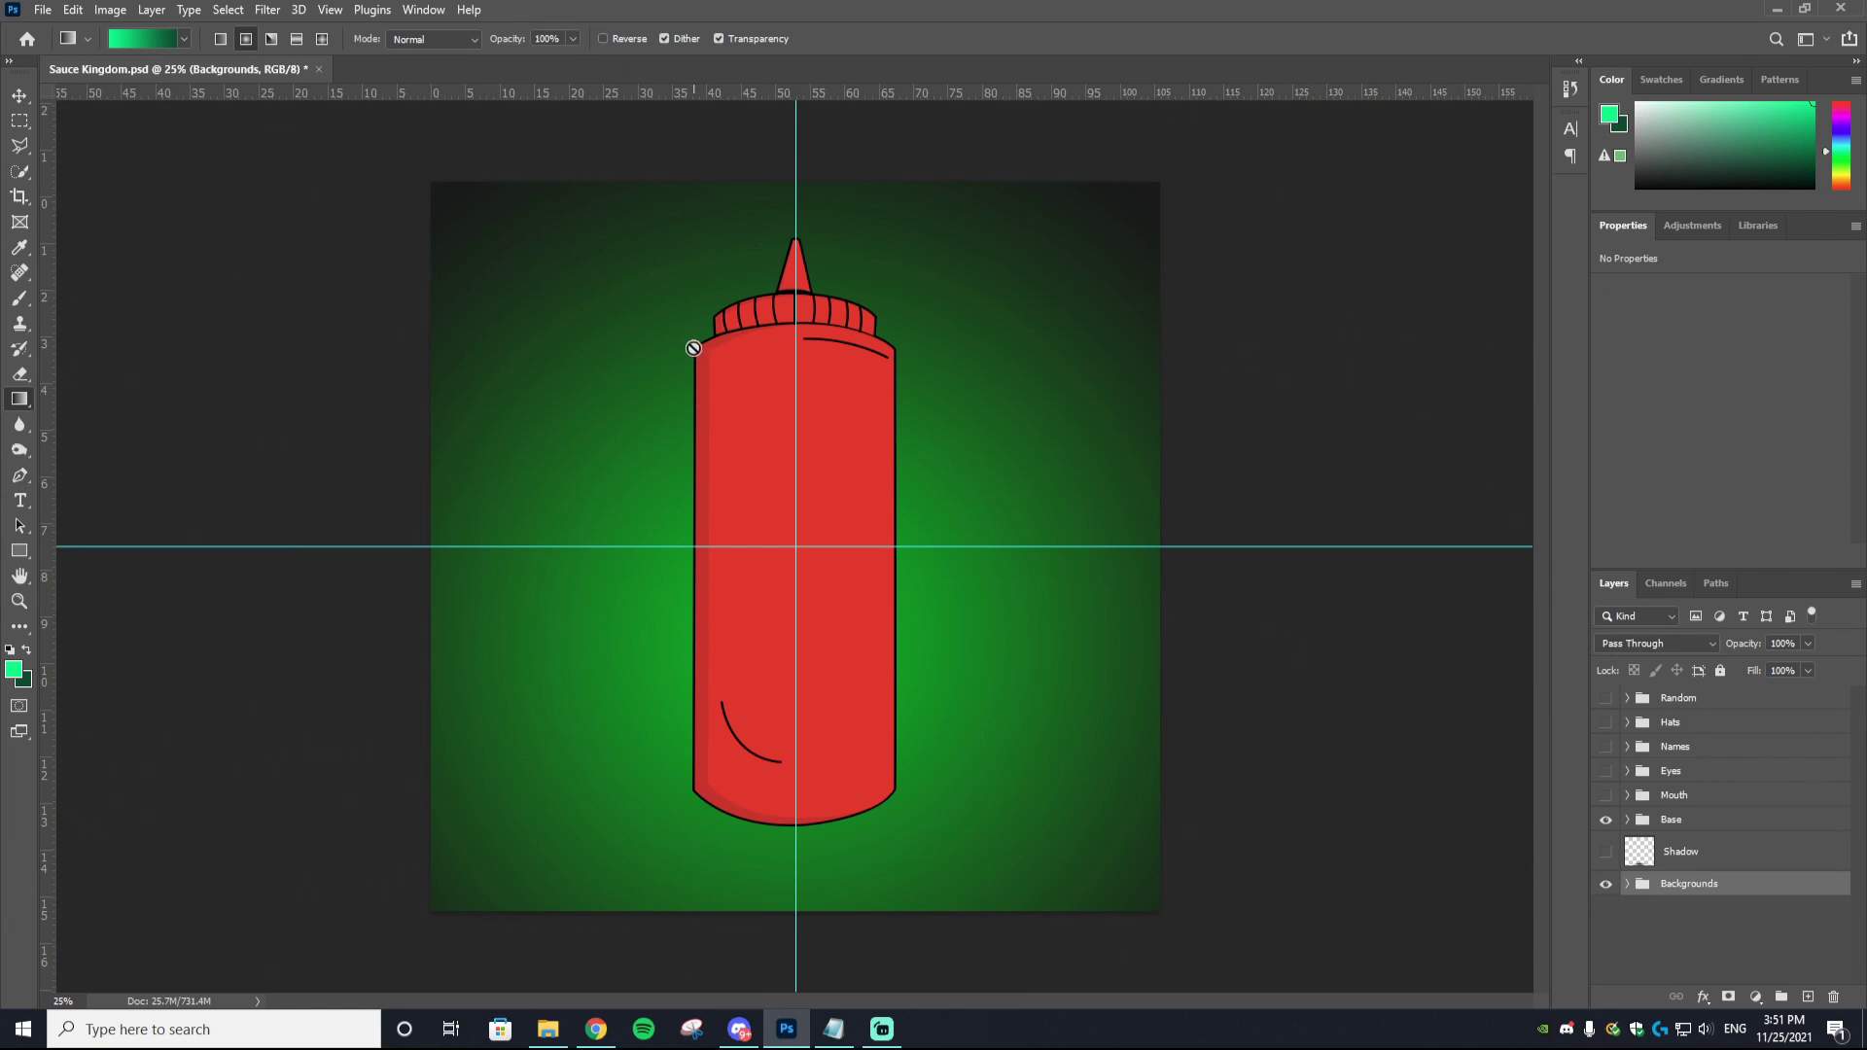
Step: With the Pen tool in Shape mode and a black fill, trace the base and right side of the reference photo's bottle
{"action": "left_click", "coordinate": [19, 476]}
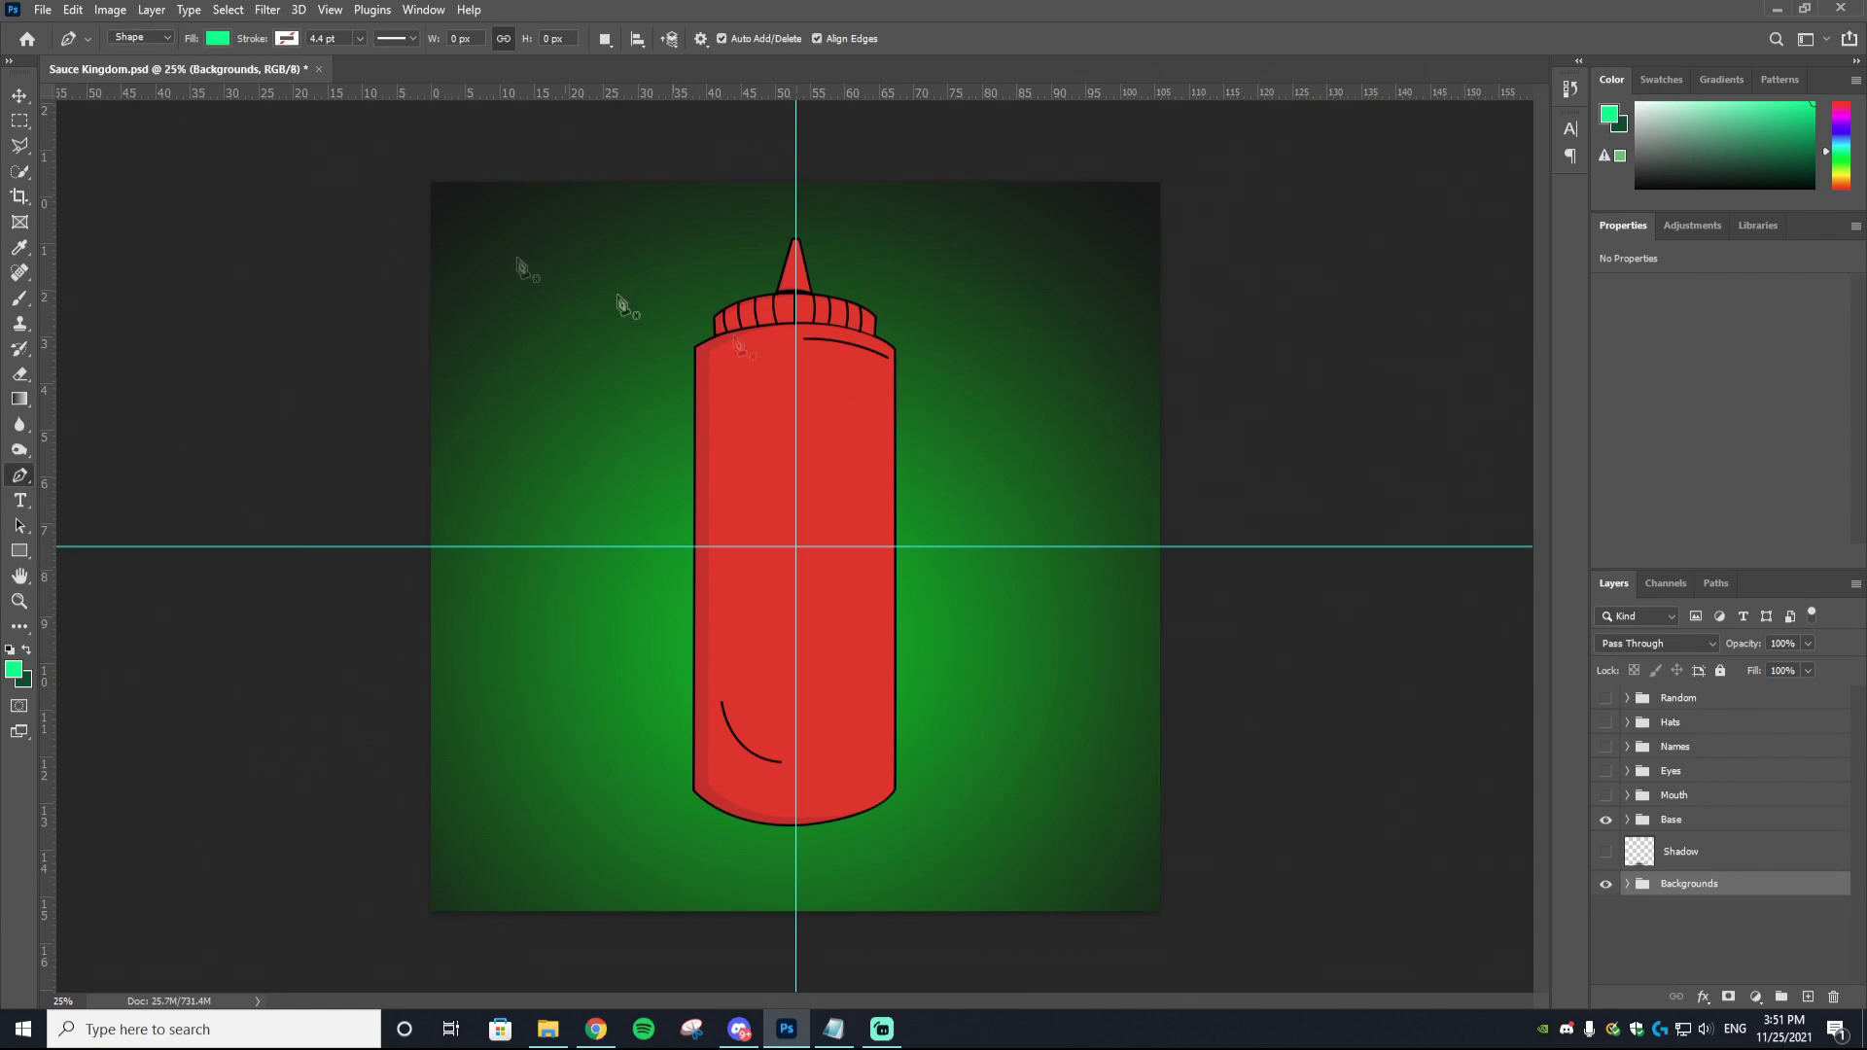
{"action": "left_click", "coordinate": [218, 38]}
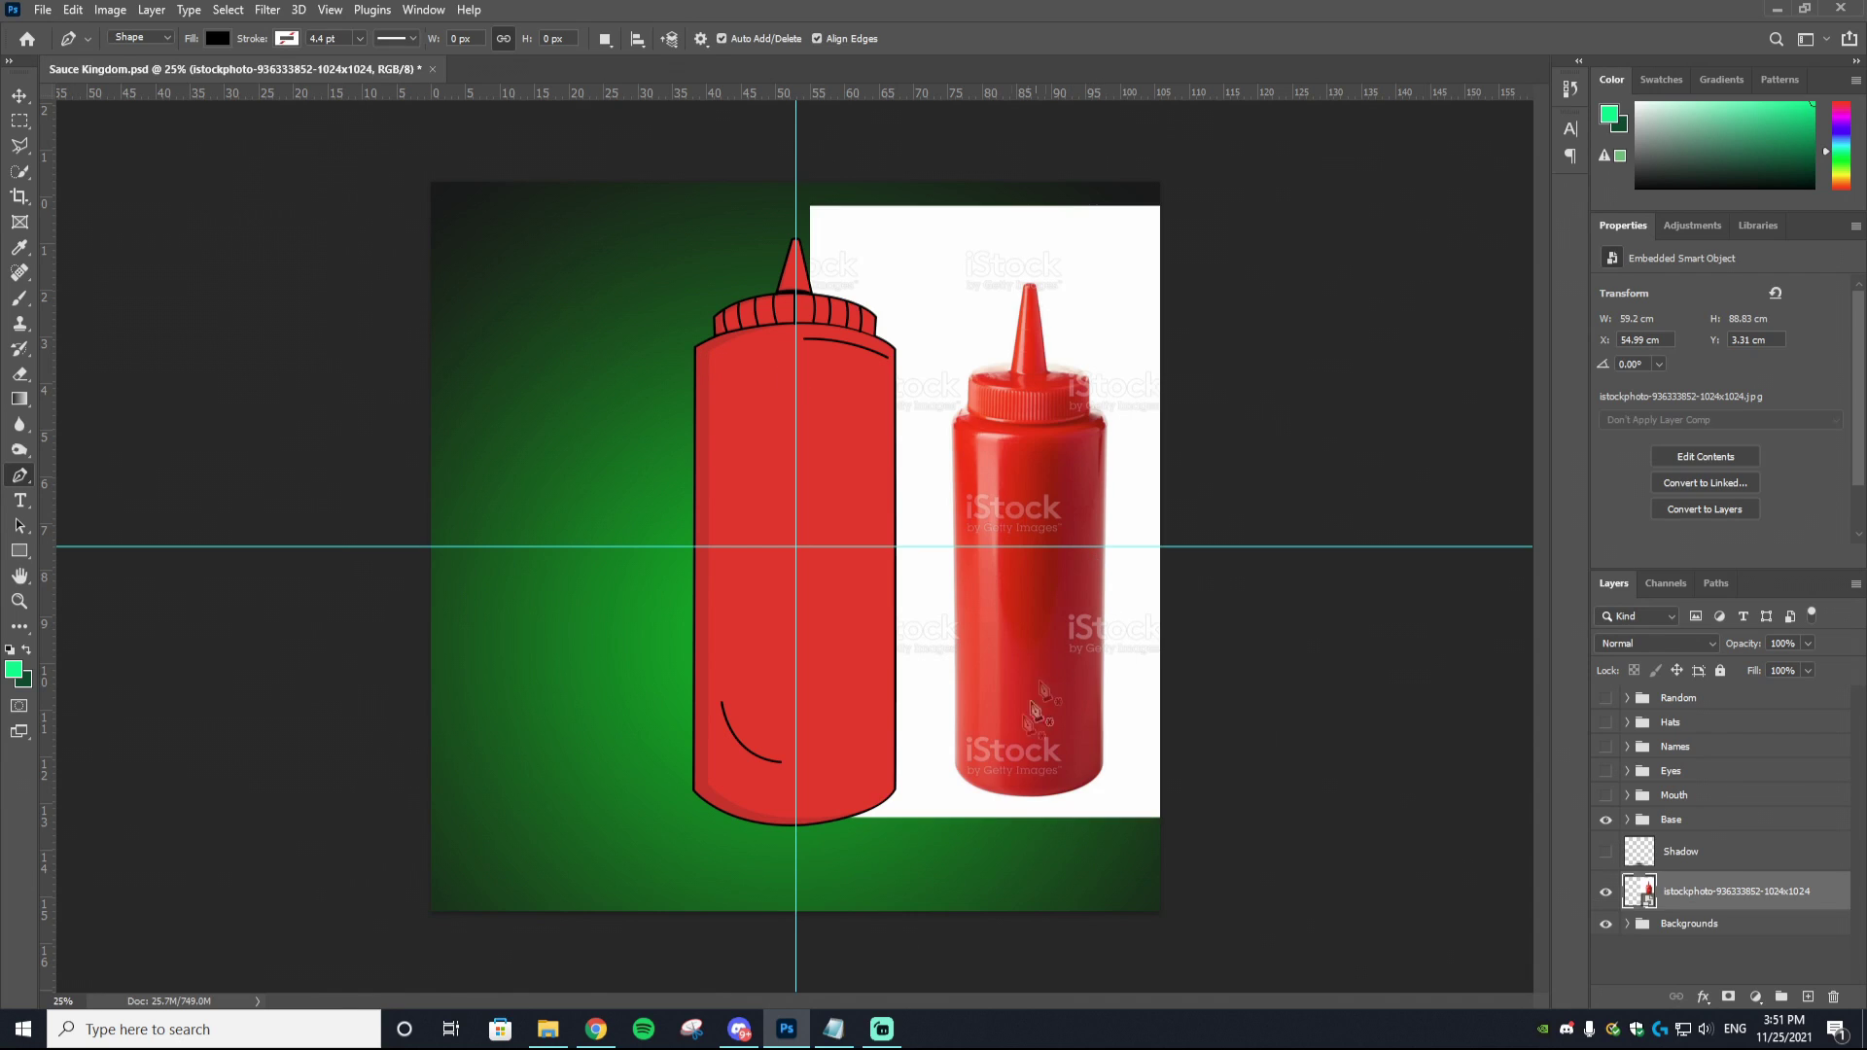
{"action": "left_click", "coordinate": [954, 764]}
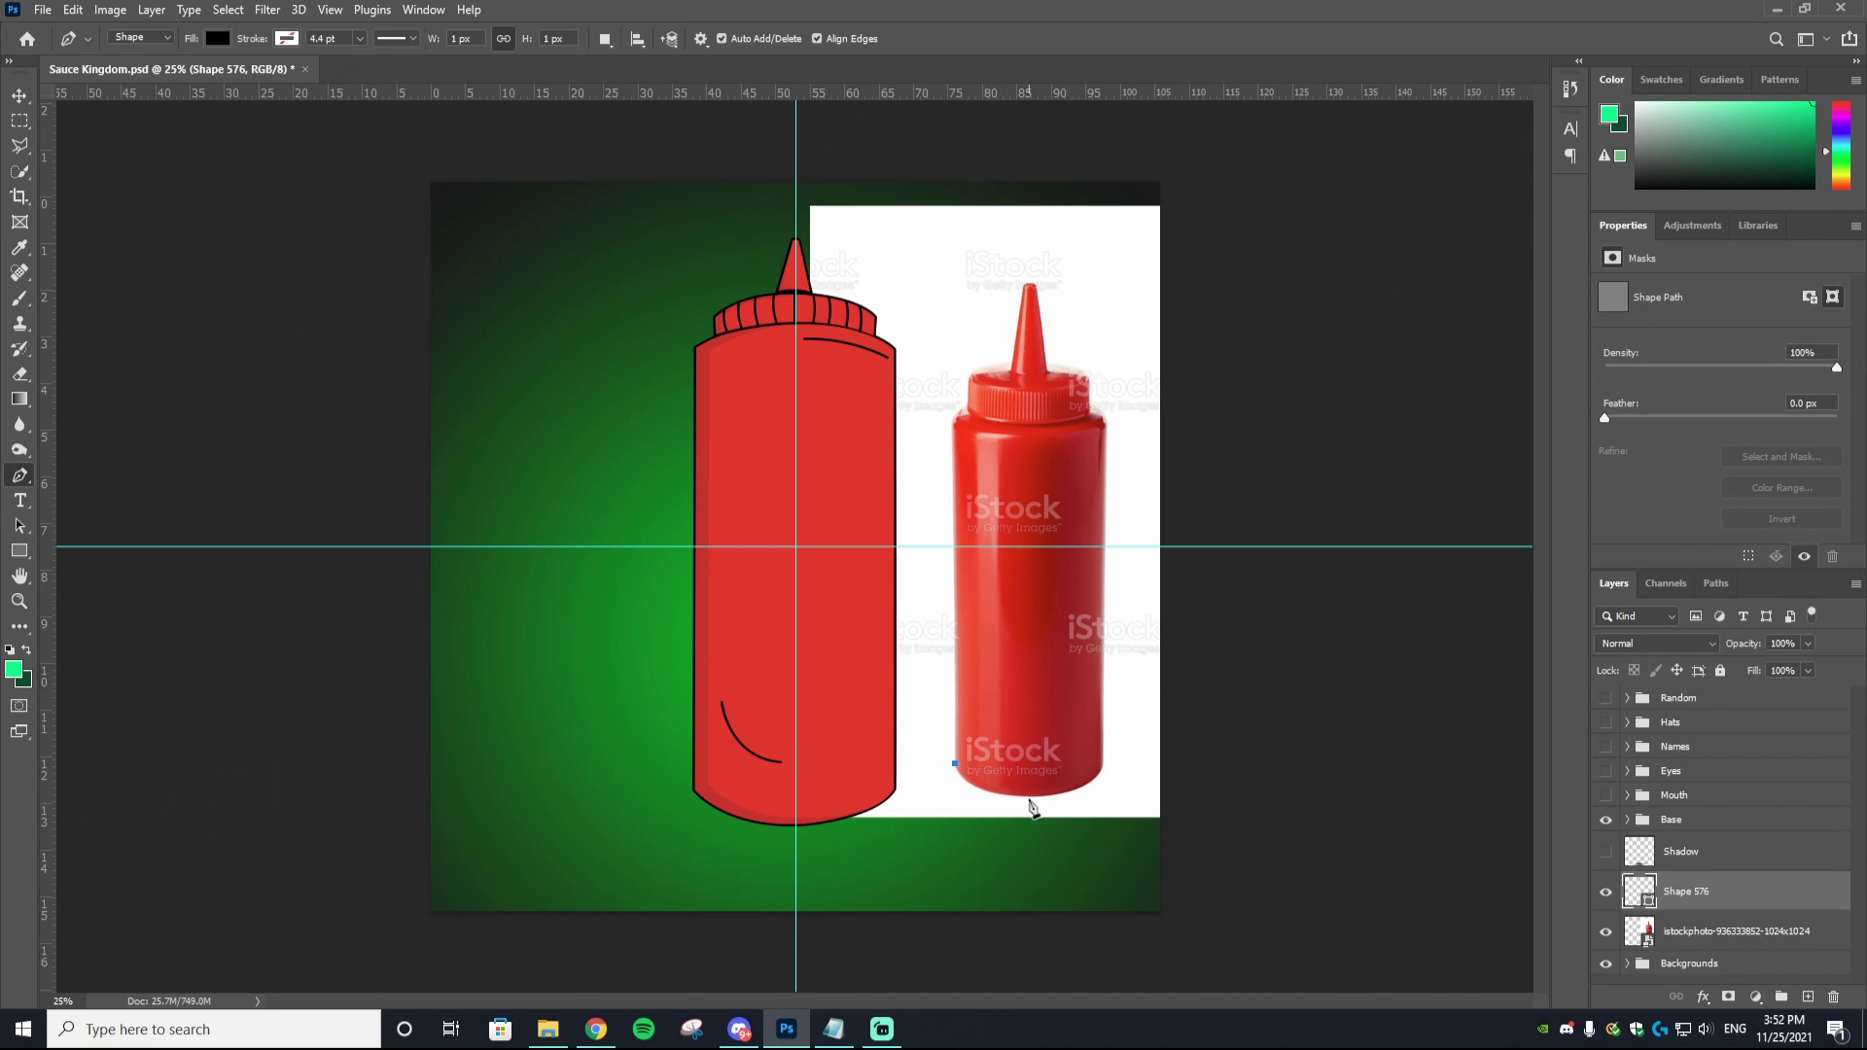
{"action": "left_click", "coordinate": [1105, 773]}
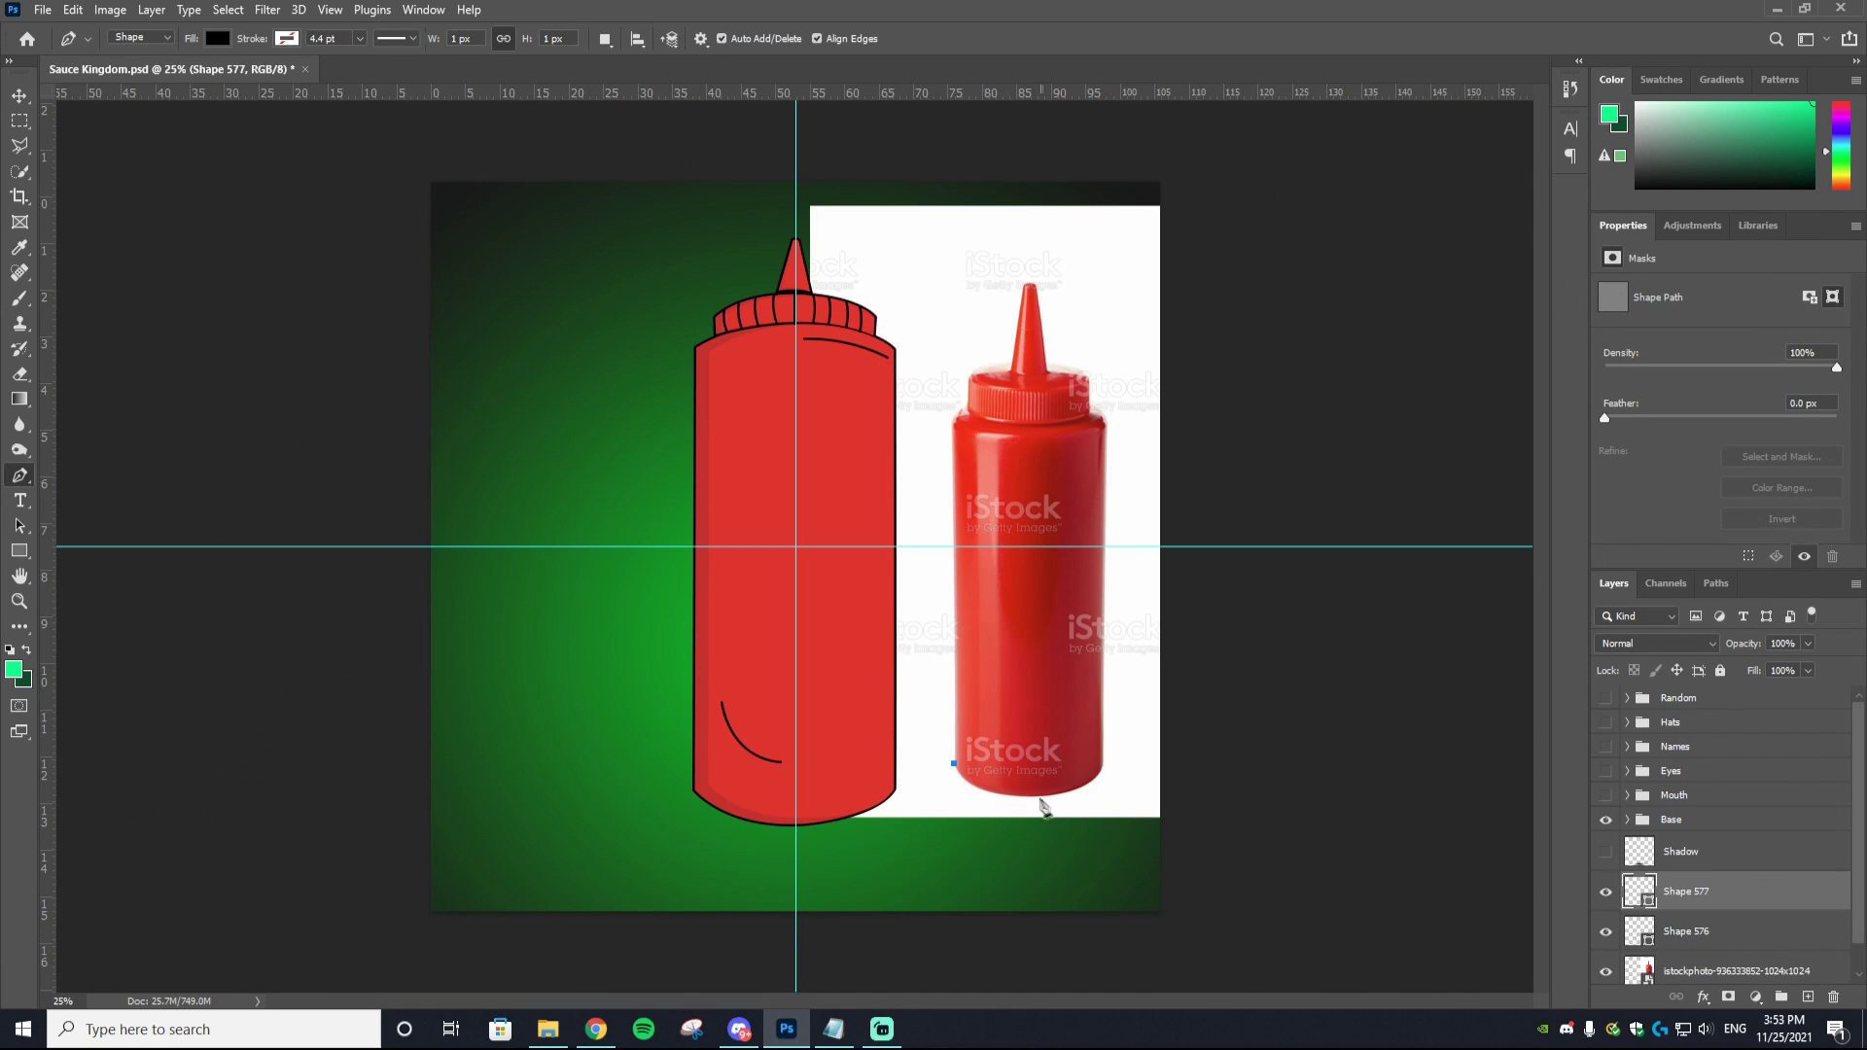
{"action": "left_click_drag", "start_coordinate": [1027, 800], "coordinate": [1107, 761]}
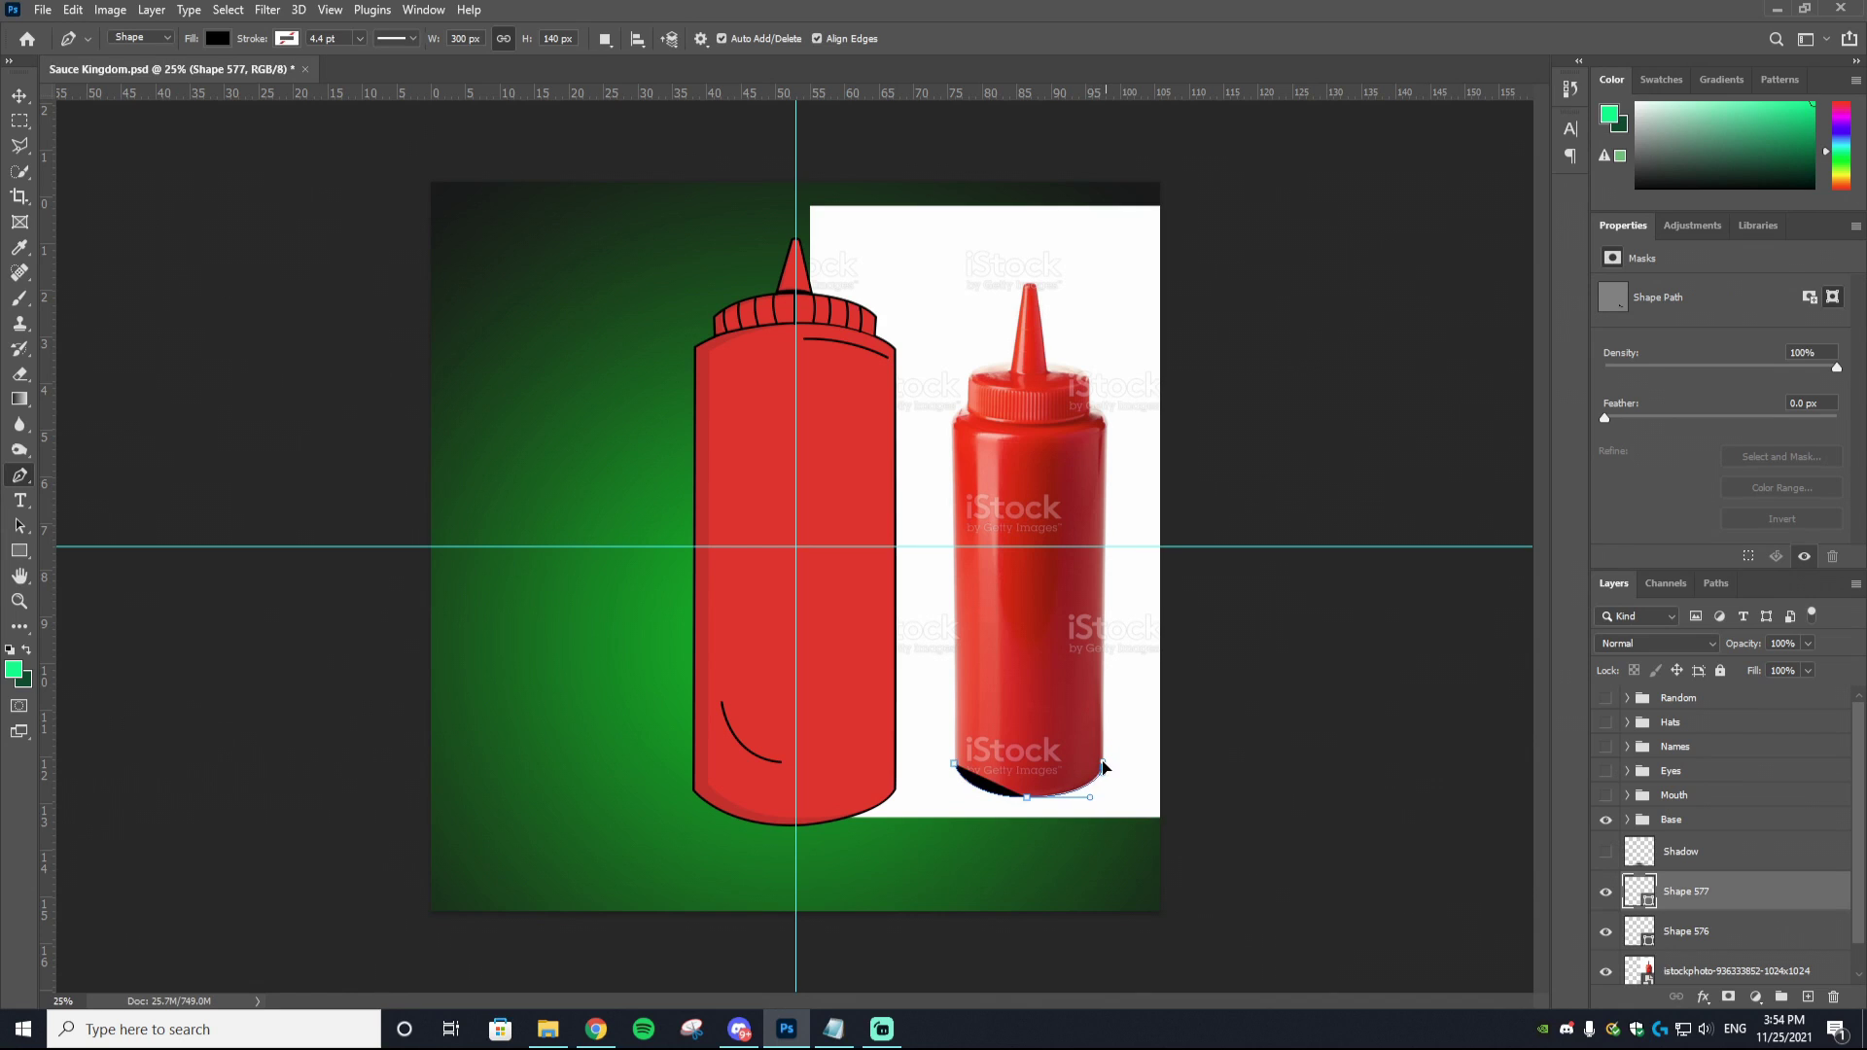
{"action": "left_click", "coordinate": [1107, 425]}
Step: Continue the pen path around the cap's right corner, up and over the nozzle, and down the cap's left side
{"action": "left_click_drag", "start_coordinate": [1079, 375], "coordinate": [1063, 379]}
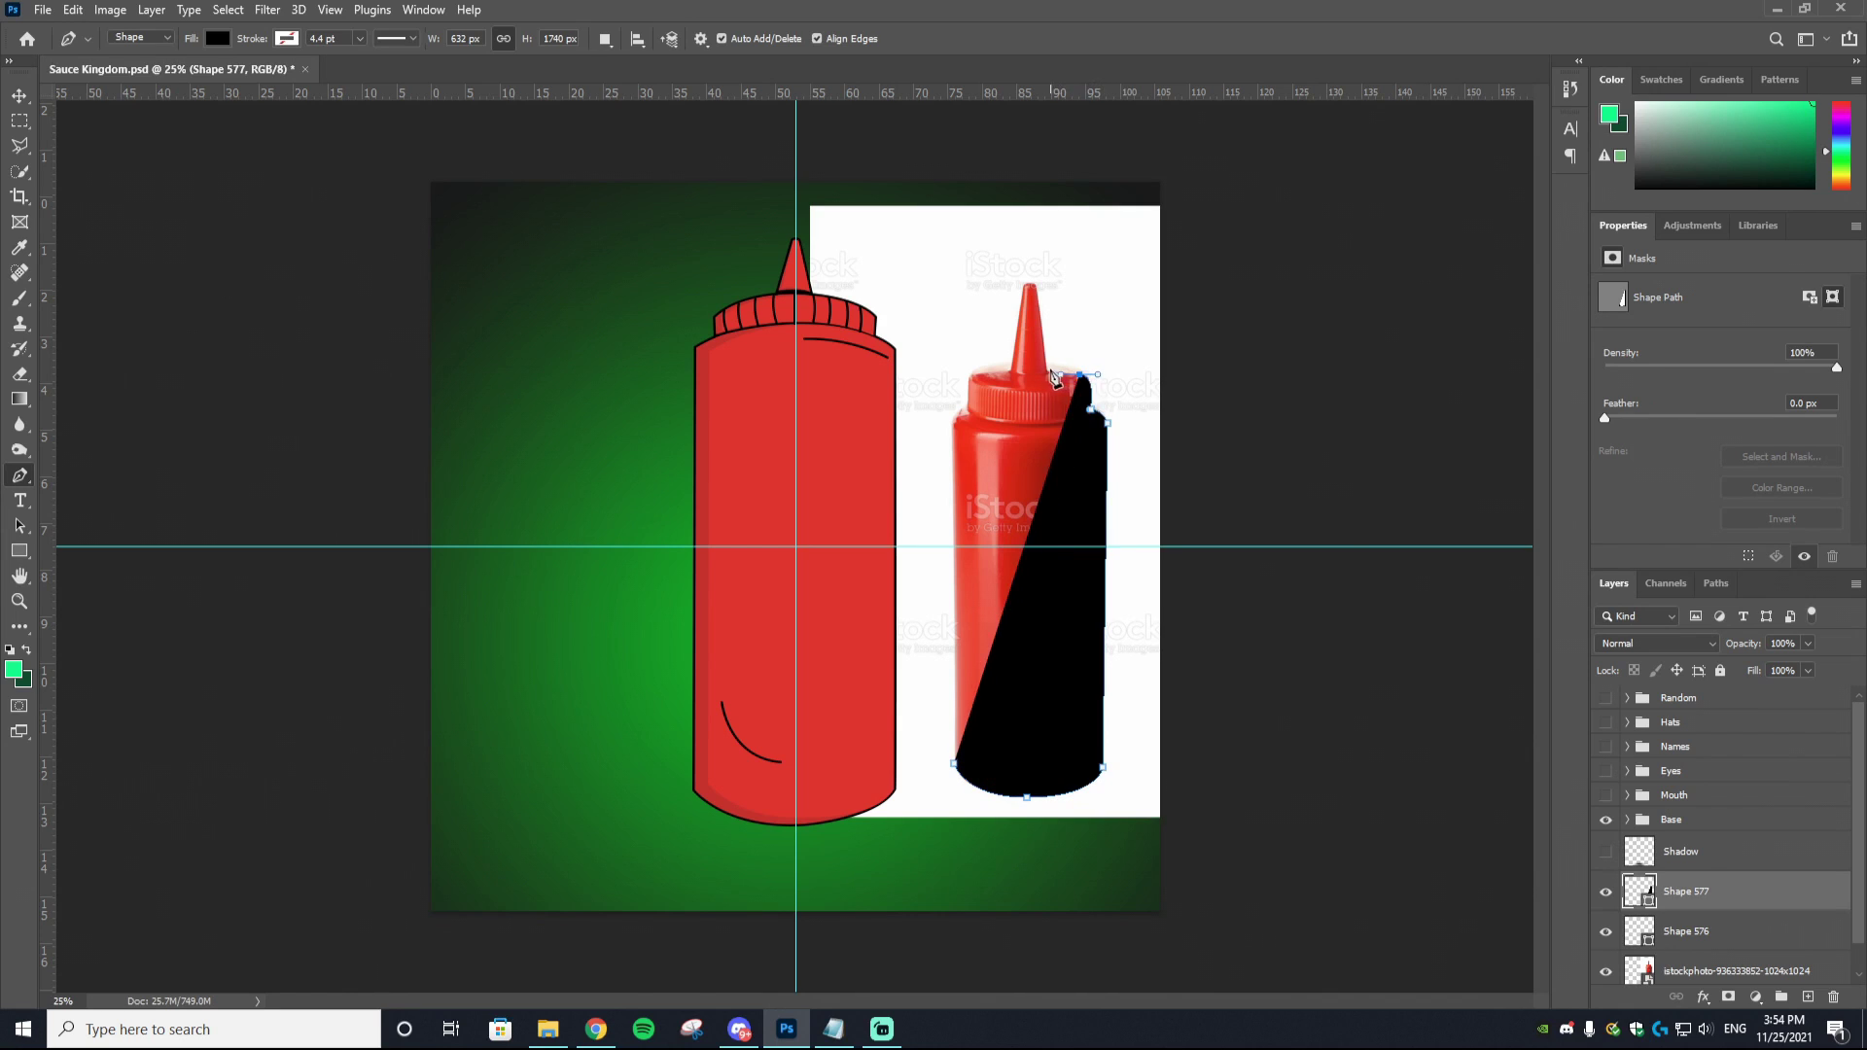
{"action": "left_click", "coordinate": [1047, 368]}
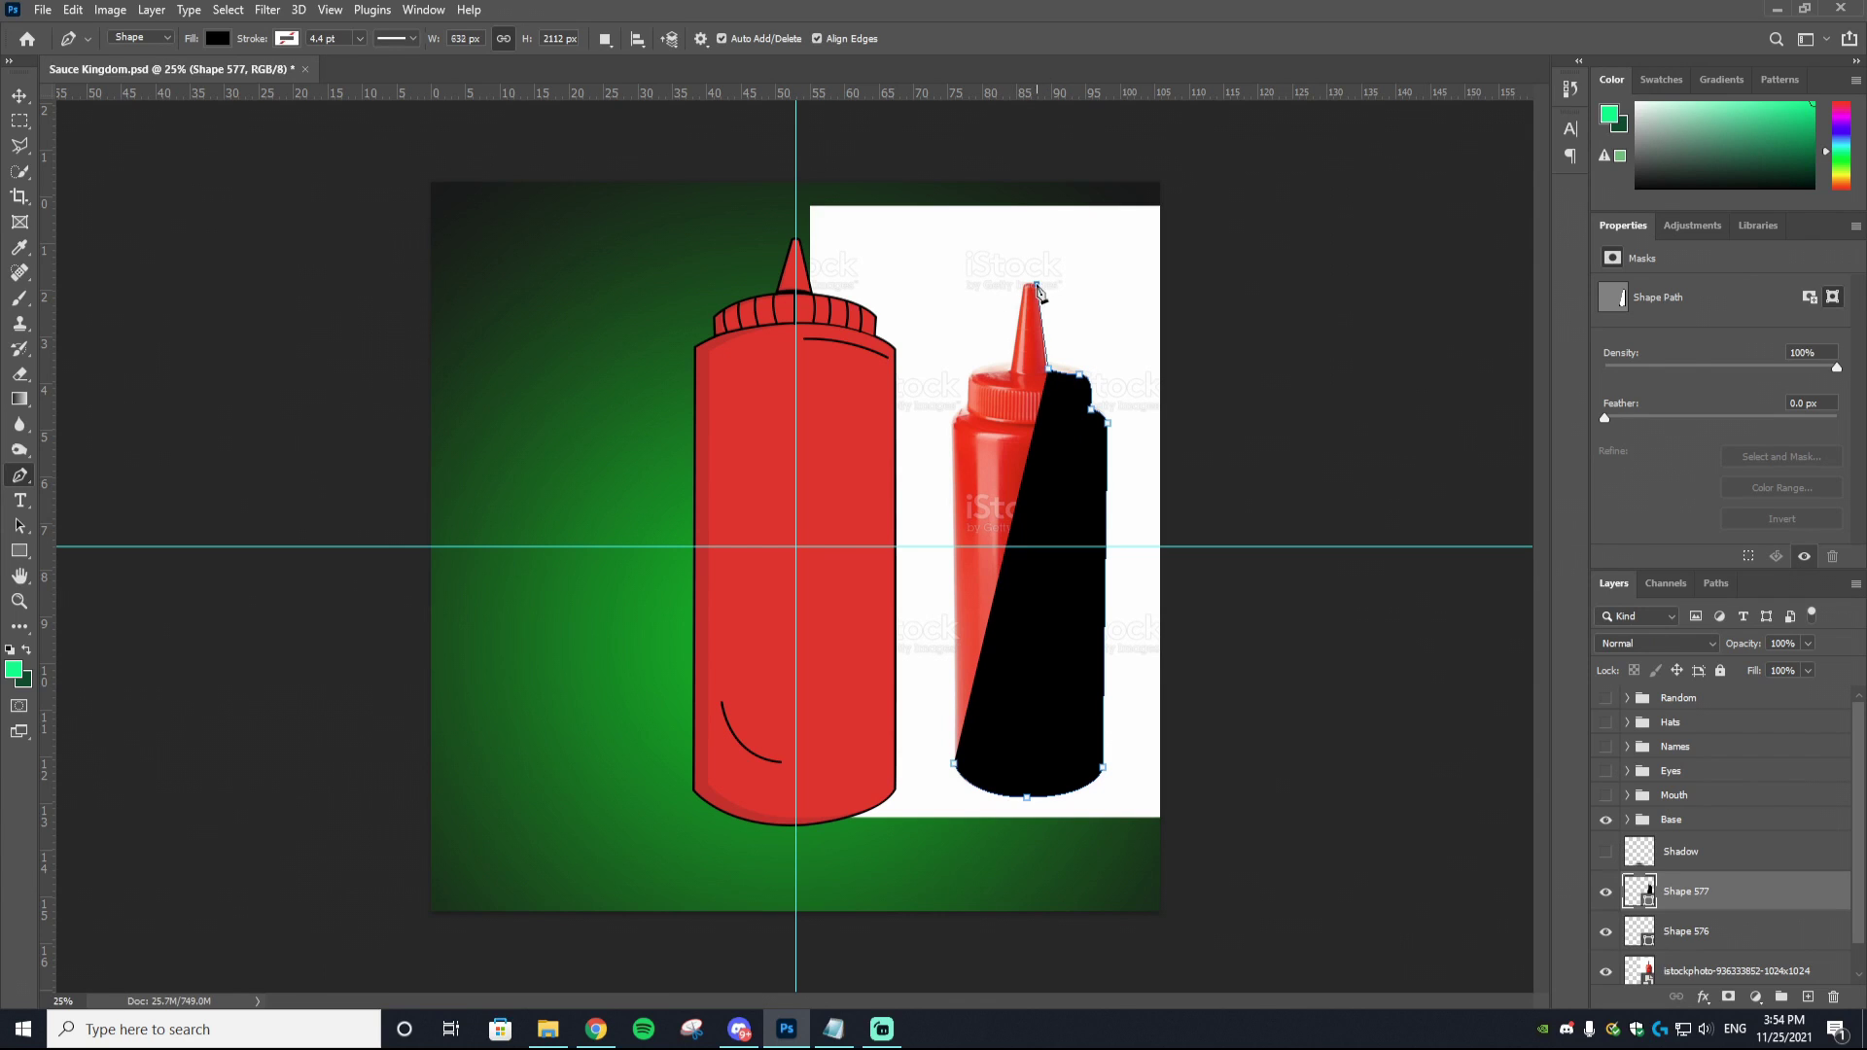
{"action": "left_click", "coordinate": [1037, 284]}
{"action": "left_click", "coordinate": [1026, 284]}
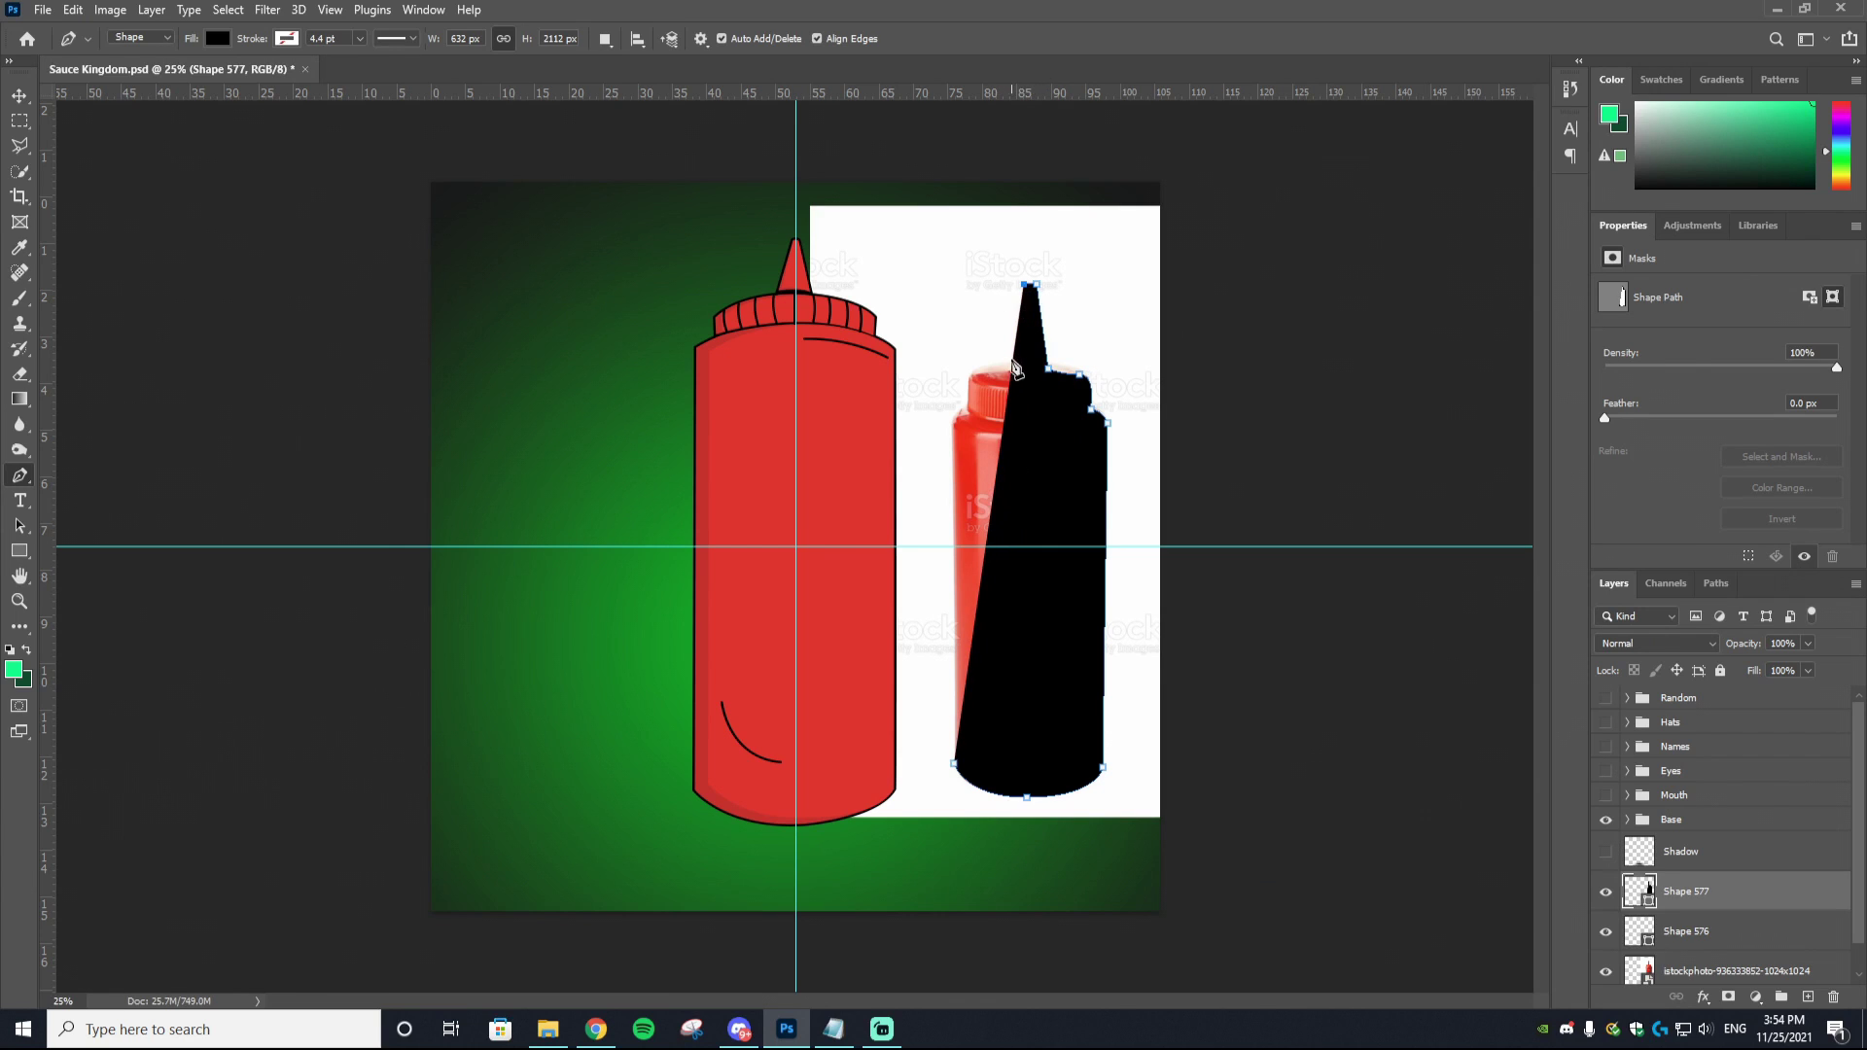
{"action": "left_click", "coordinate": [1011, 363]}
{"action": "left_click_drag", "start_coordinate": [966, 386], "coordinate": [966, 413]}
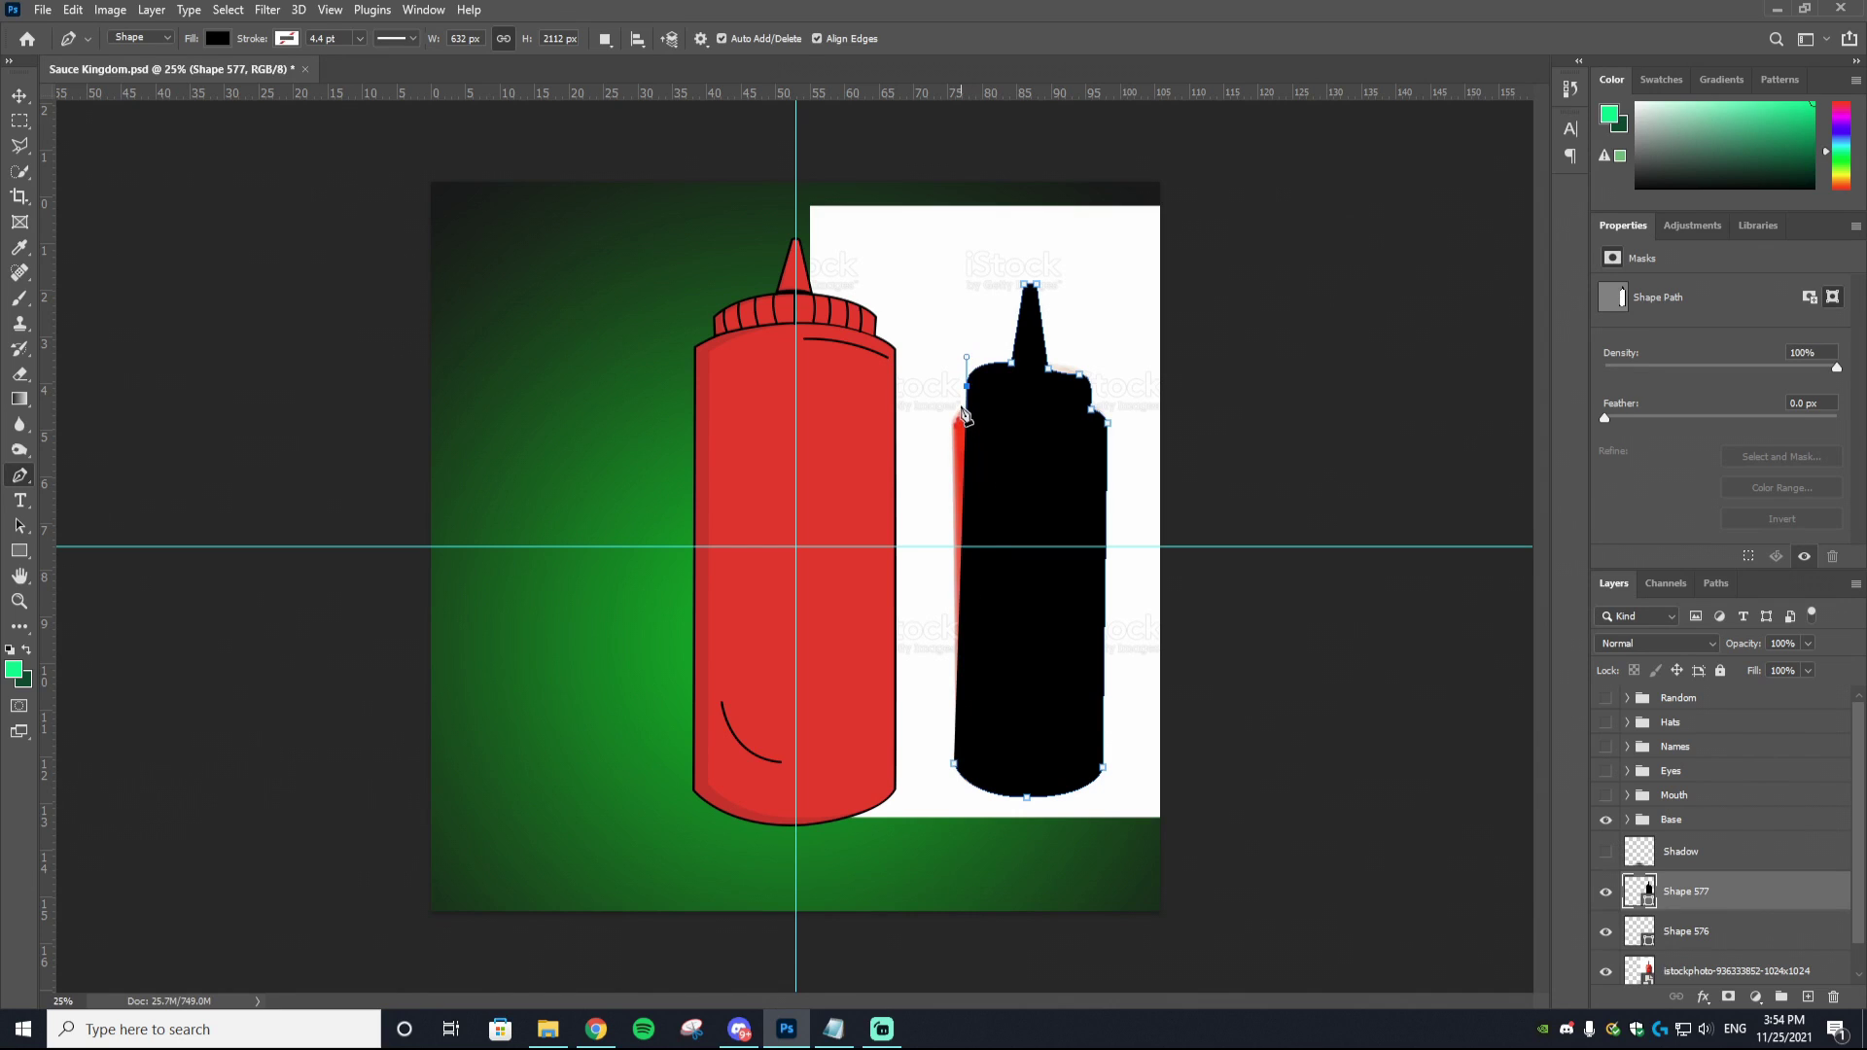
Step: Trace the bottle's left side down to the starting anchor and close the path
{"action": "left_click_drag", "start_coordinate": [951, 500], "coordinate": [939, 661]}
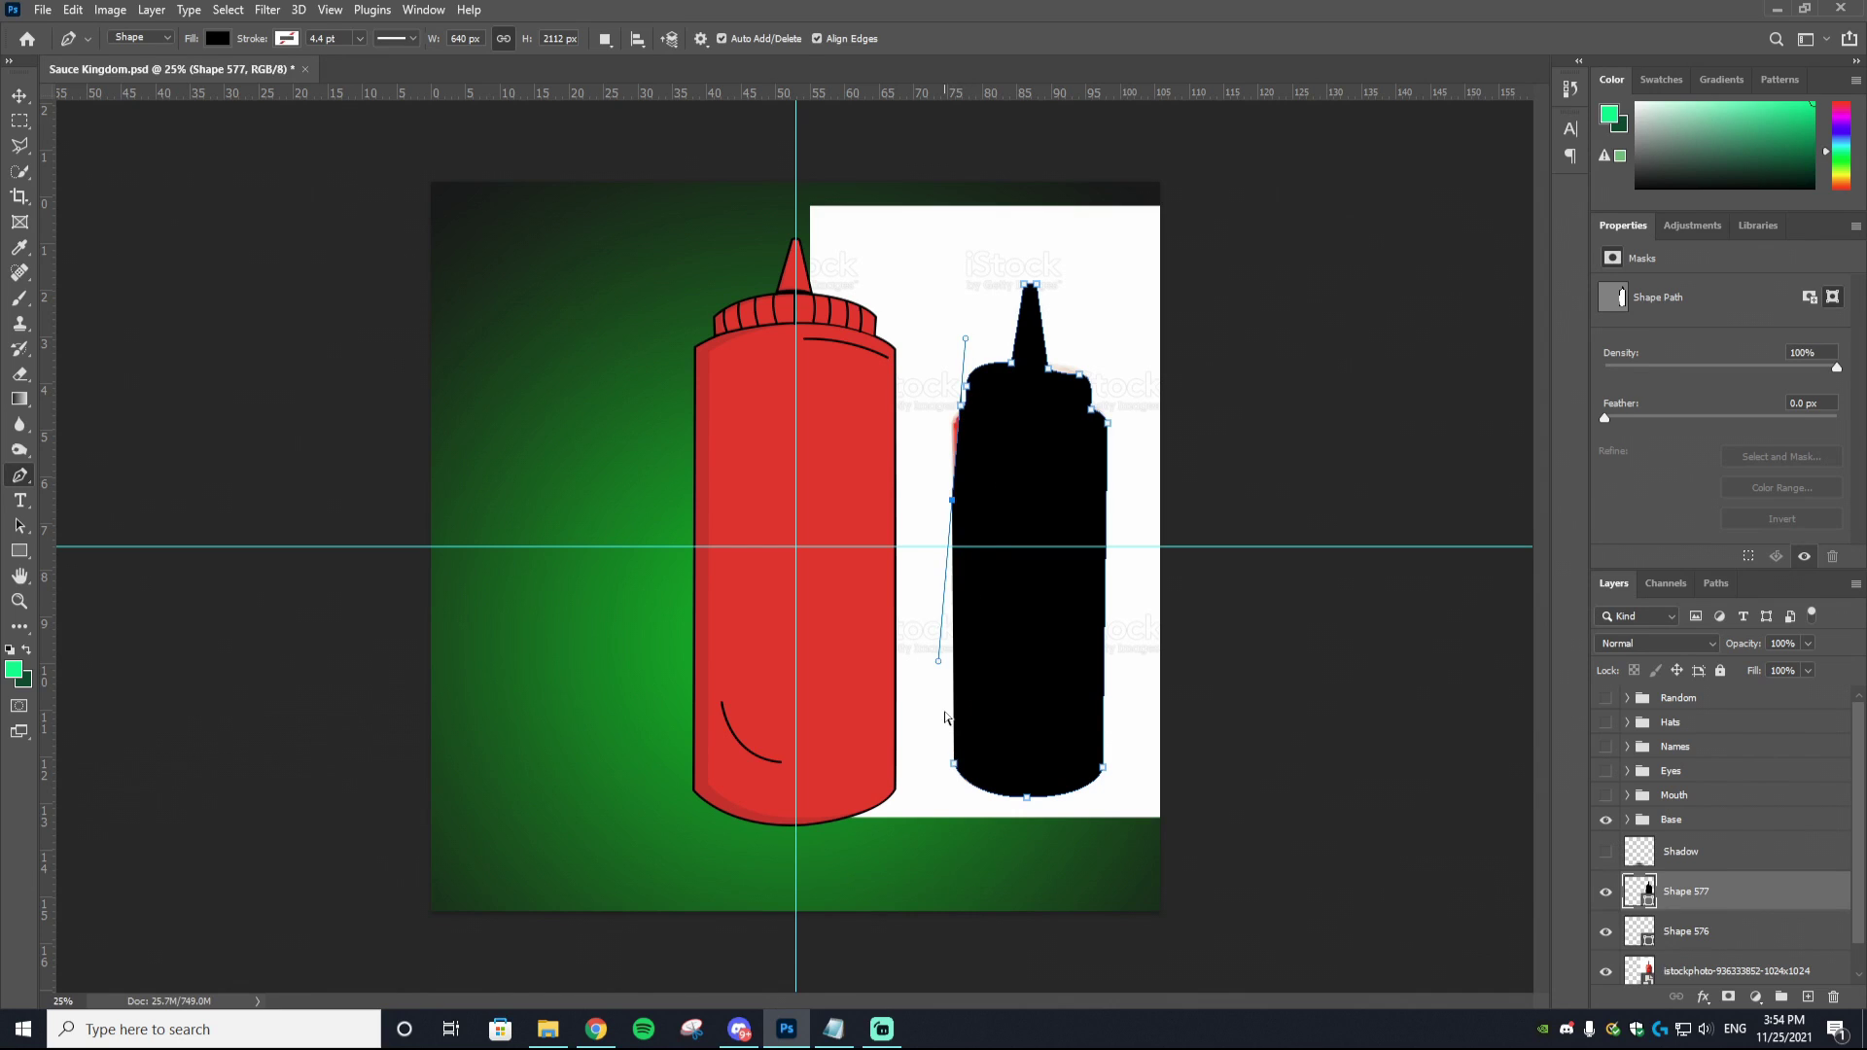
{"action": "key", "text": "z"}
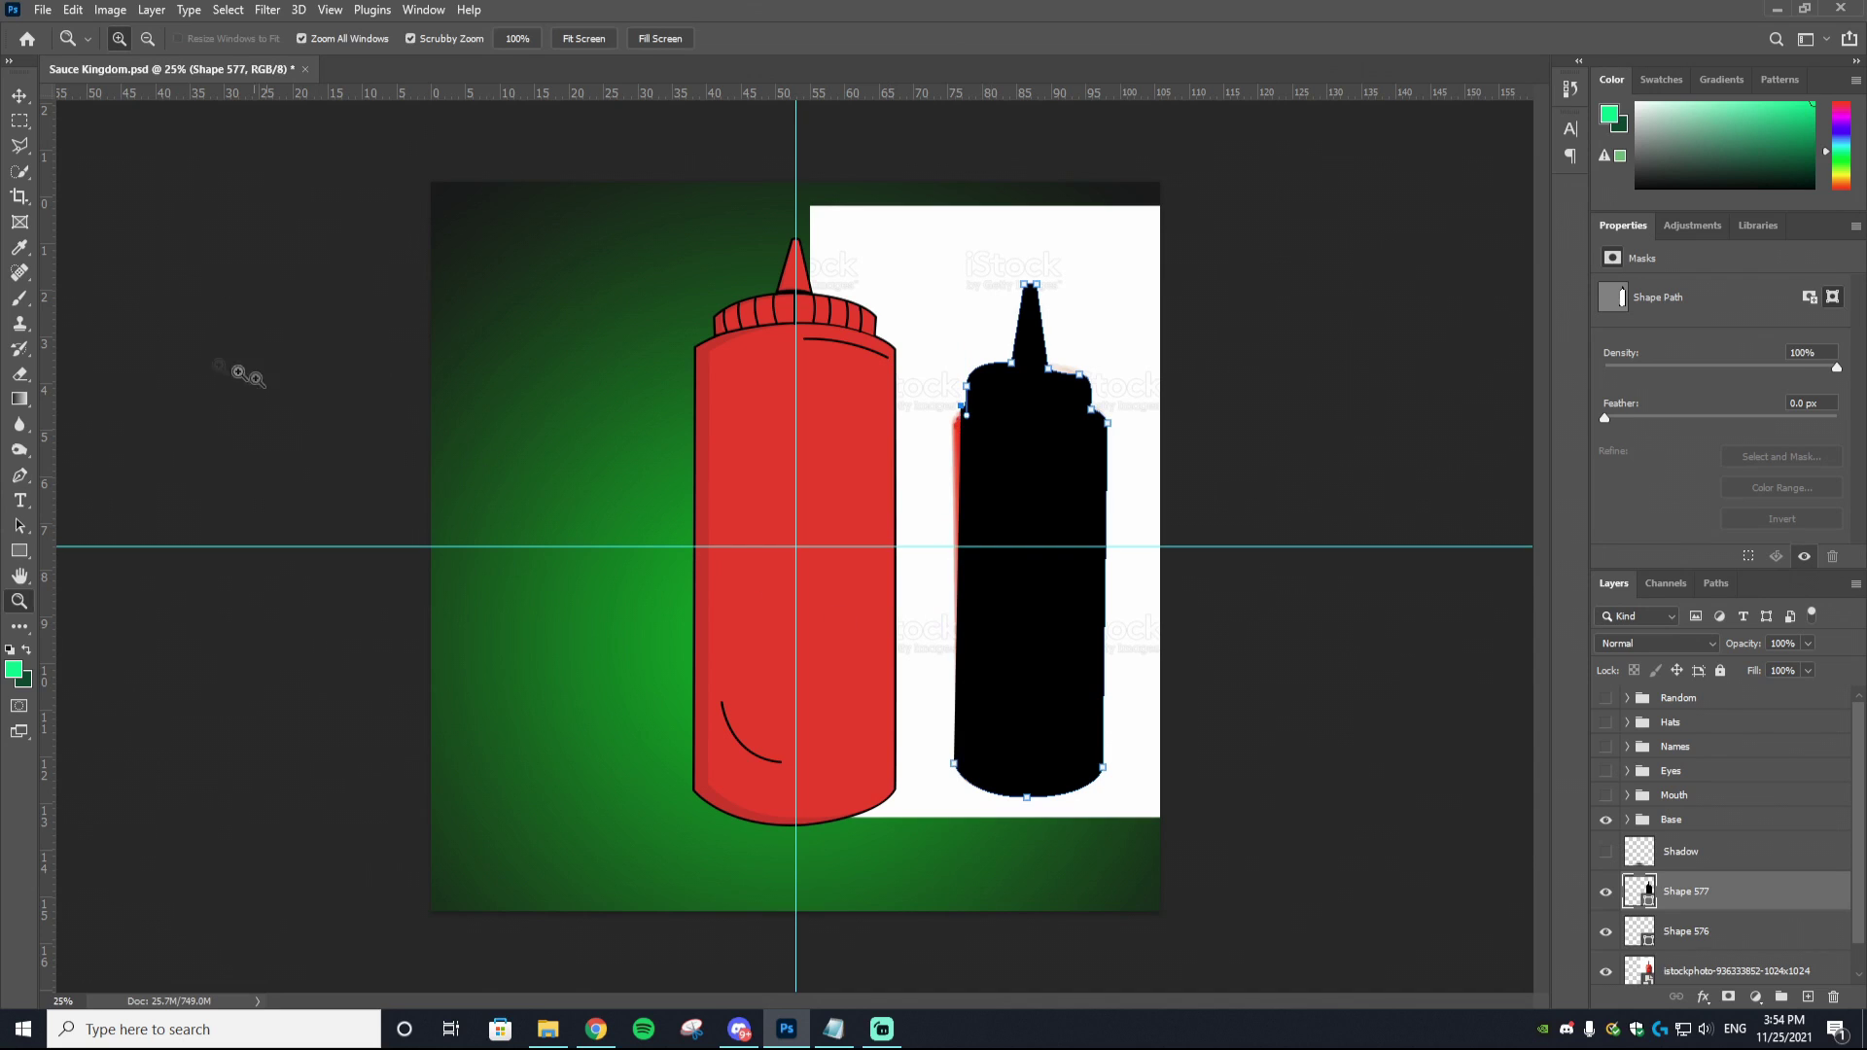
{"action": "left_click", "coordinate": [19, 475]}
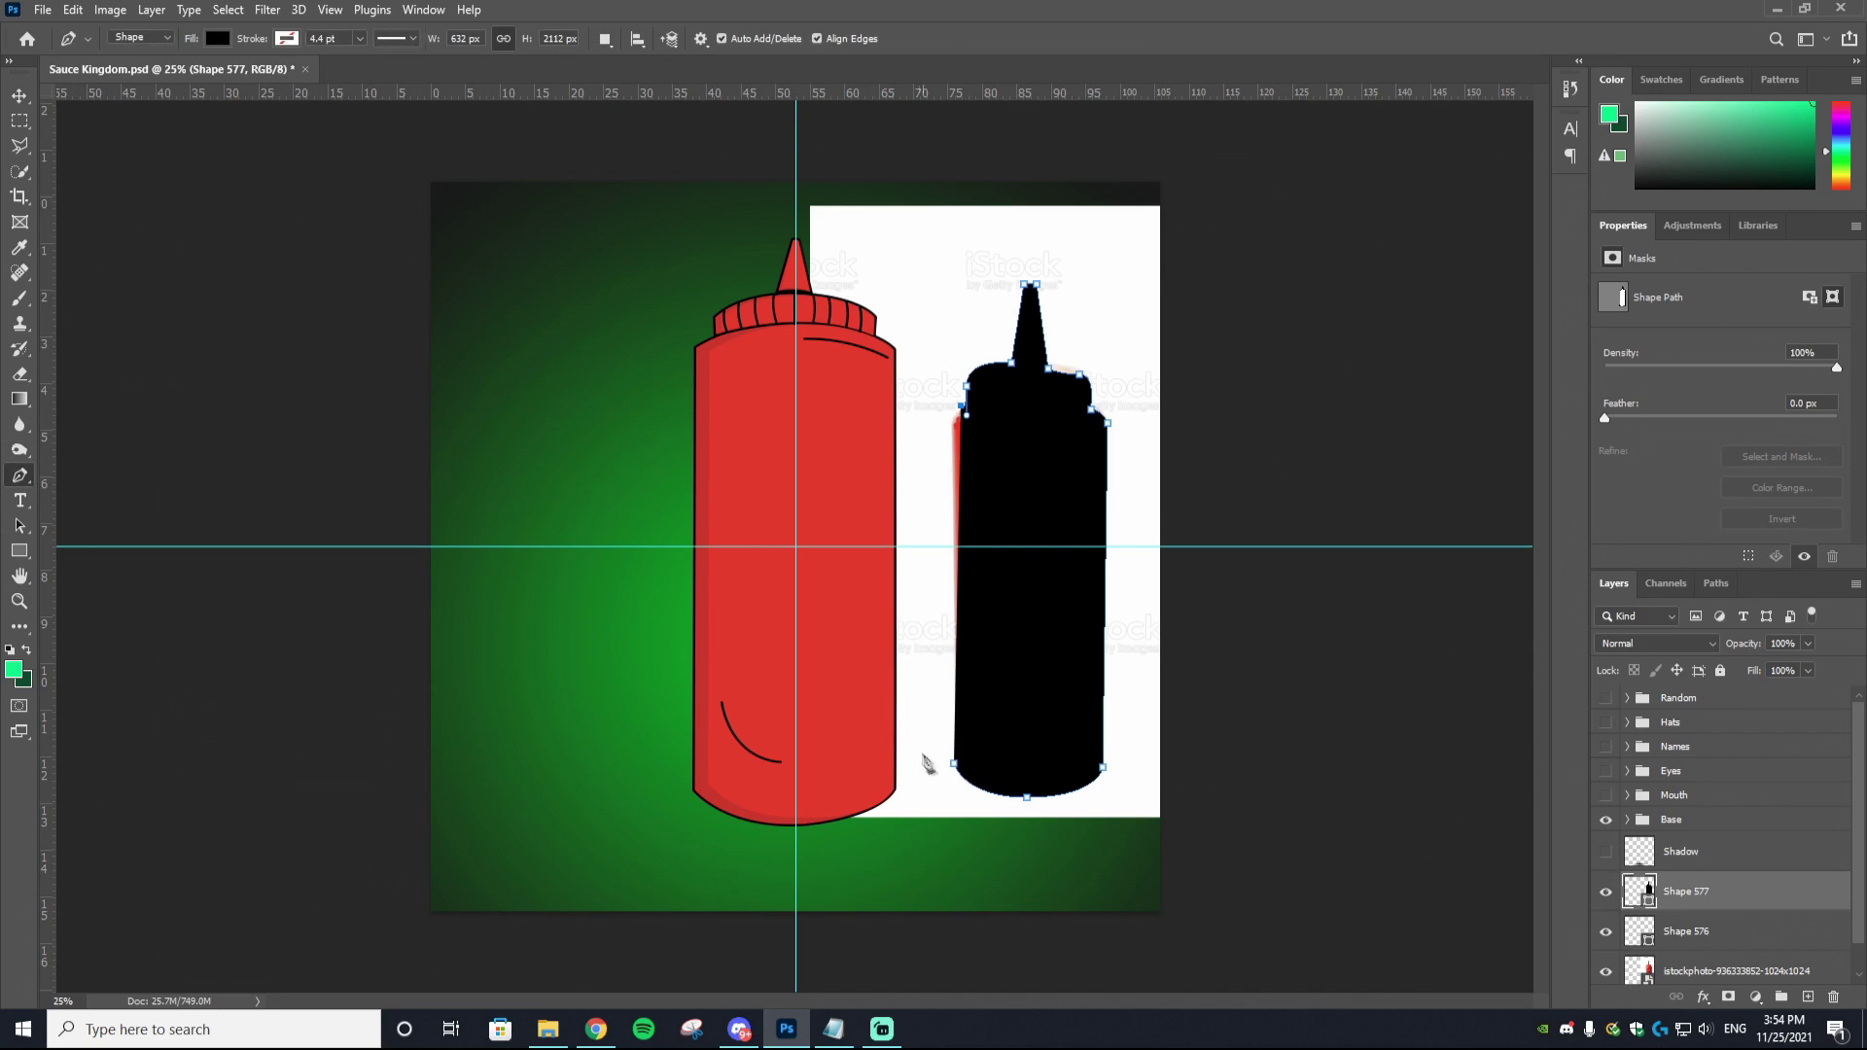
{"action": "left_click_drag", "start_coordinate": [954, 769], "coordinate": [965, 963]}
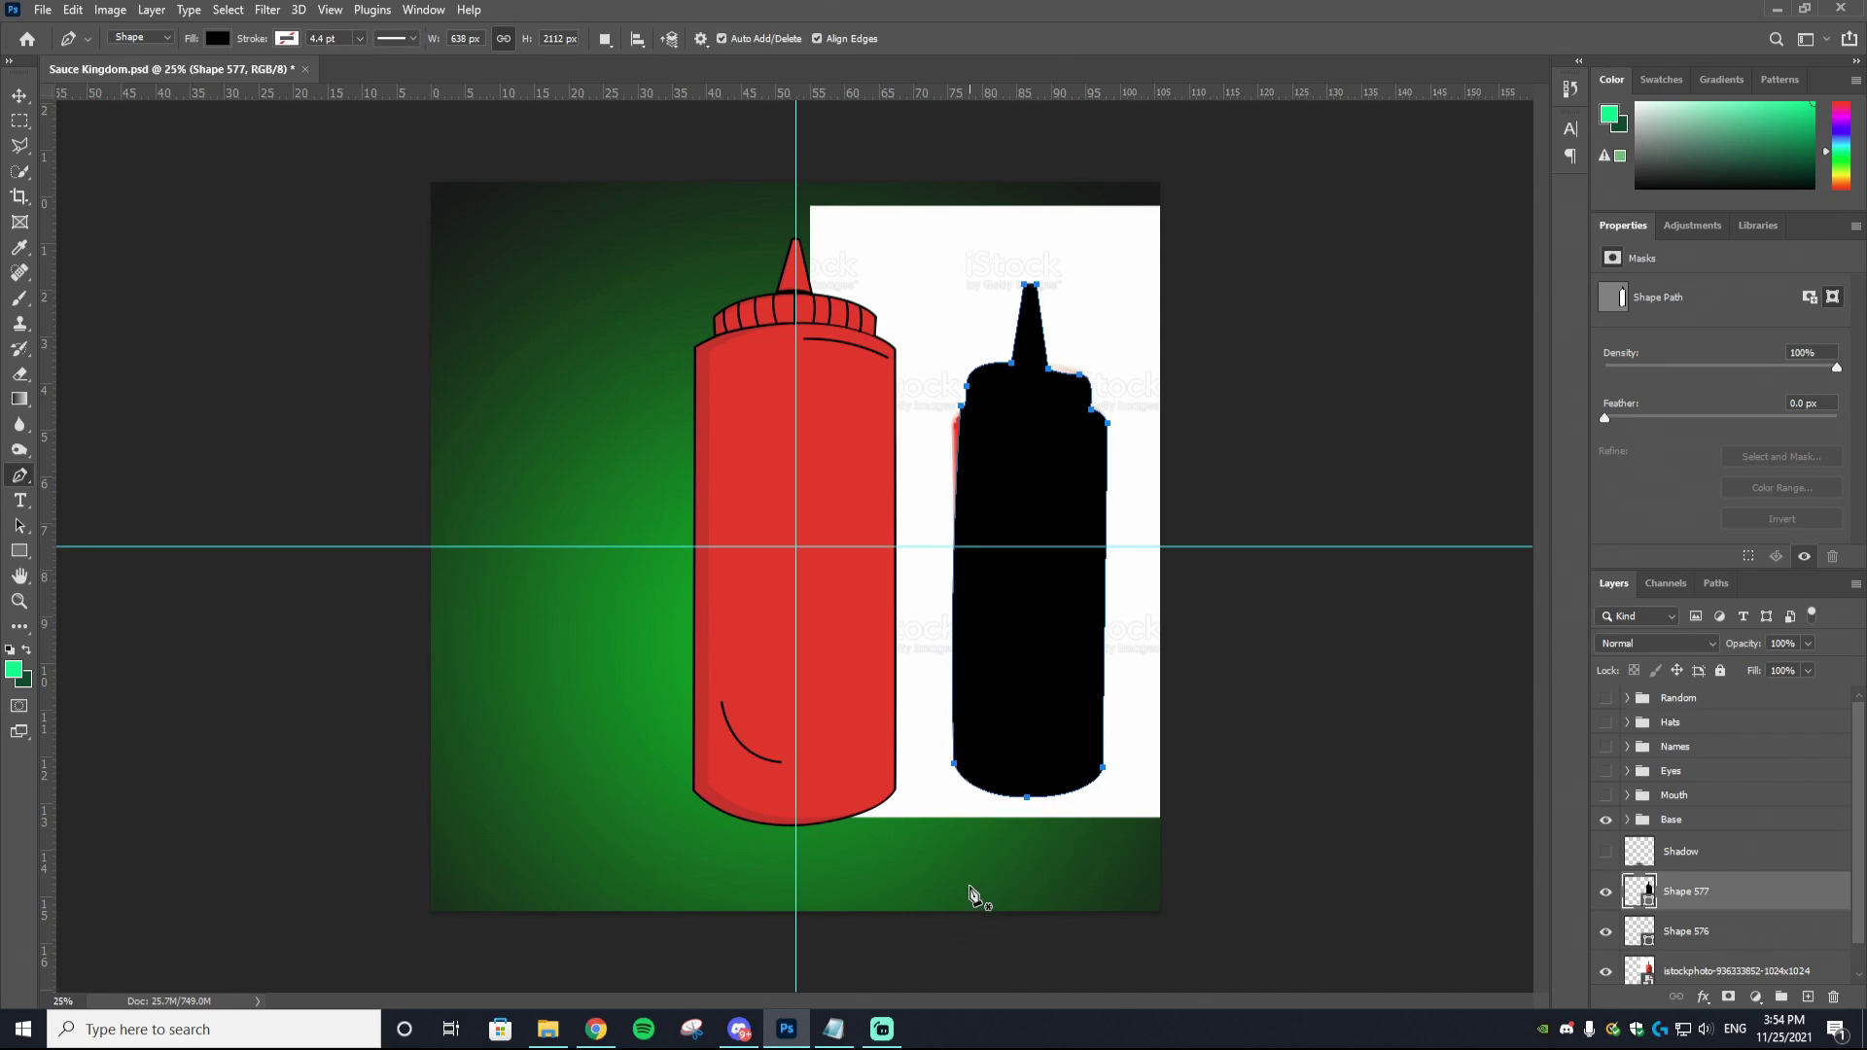
Step: Give the traced bottle shape a yellow fill and a black 10 pt stroke
{"action": "left_click", "coordinate": [229, 38]}
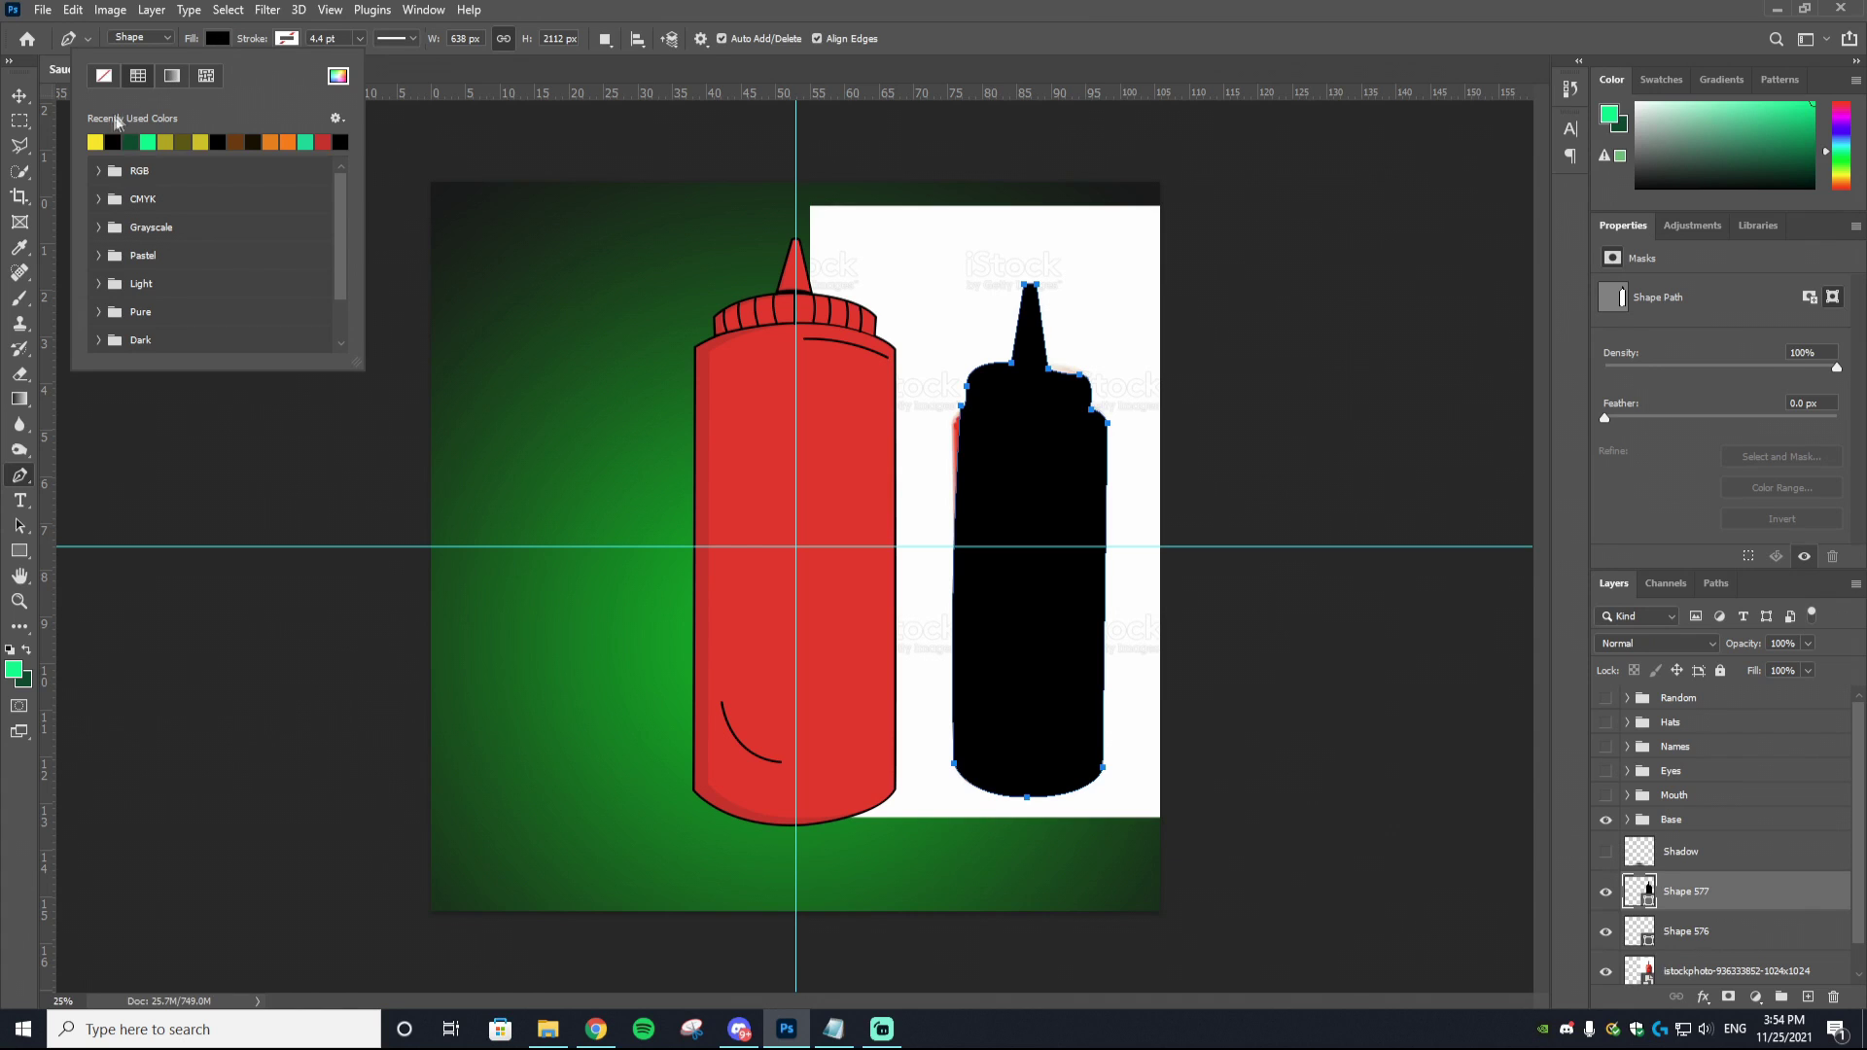
{"action": "left_click", "coordinate": [285, 38]}
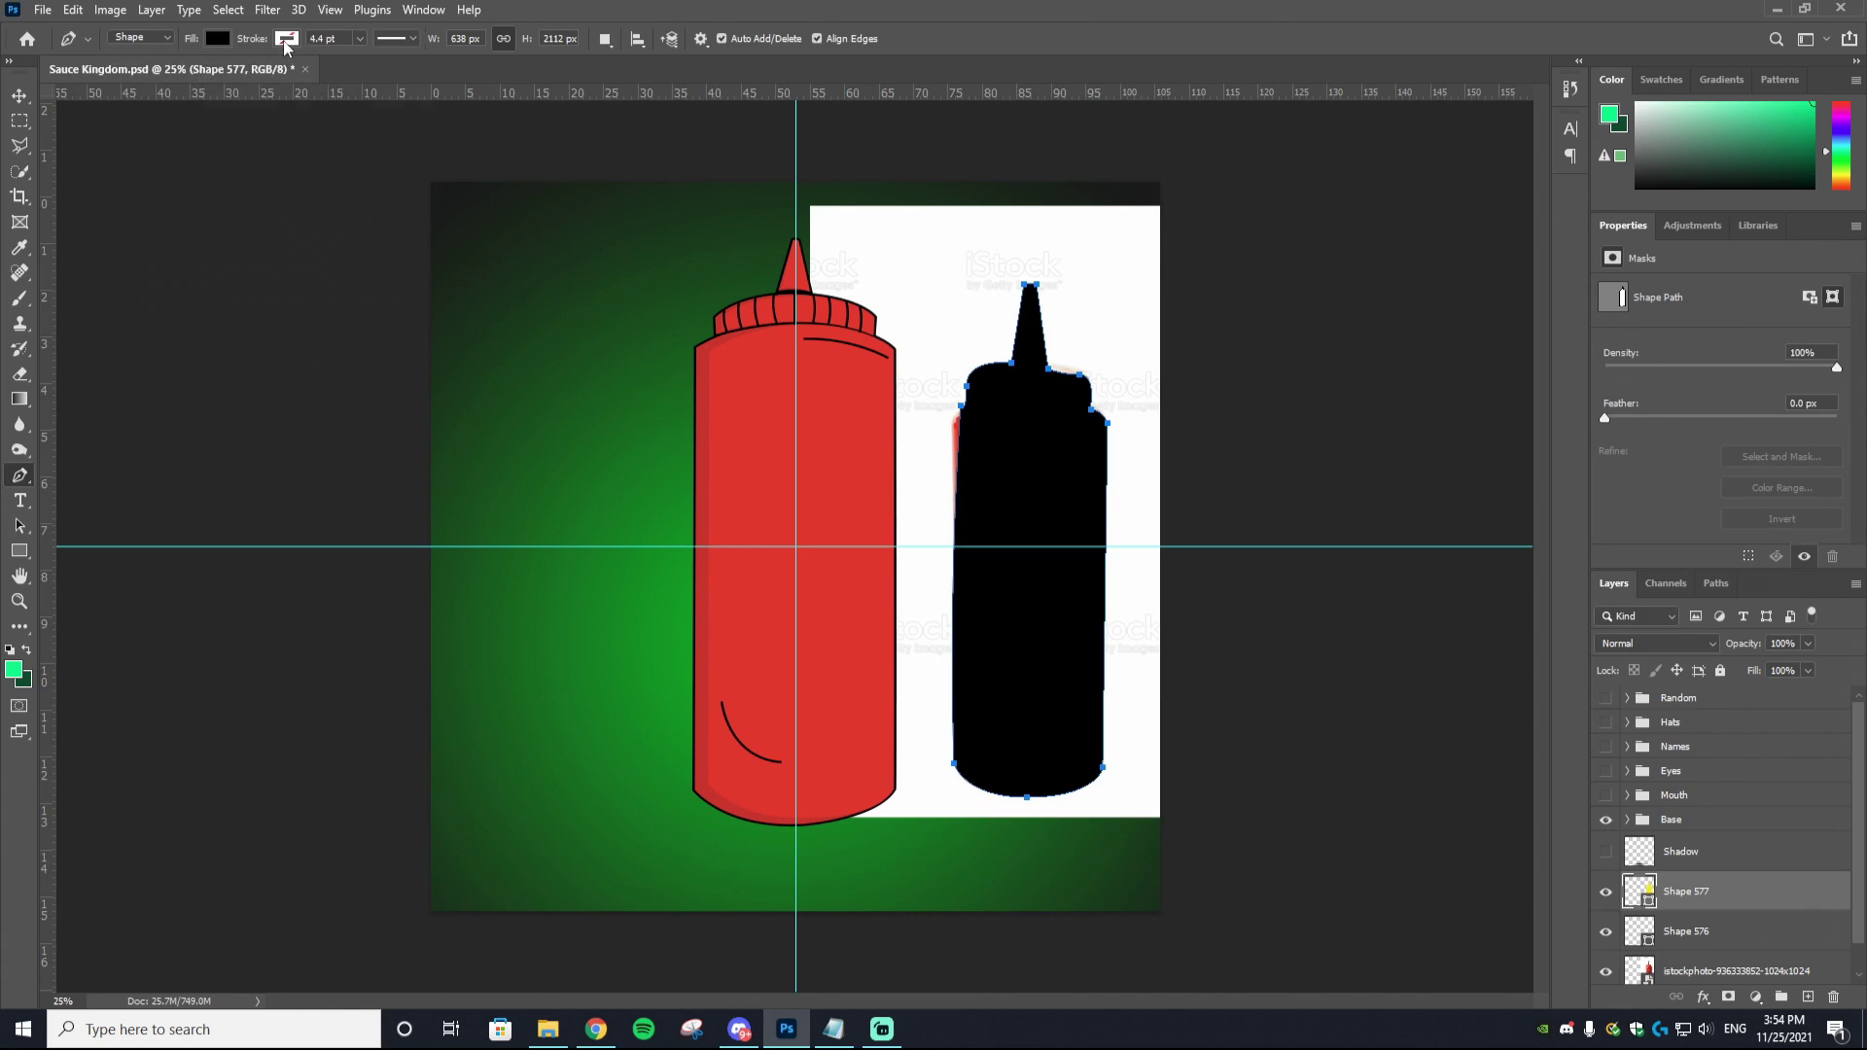
{"action": "left_click", "coordinate": [285, 38]}
{"action": "left_click", "coordinate": [188, 141]}
{"action": "left_click", "coordinate": [309, 39]}
{"action": "type", "text": "10v"}
Step: Delete the istockphoto reference layer and move the traced bottle slightly up beside the red bottle
{"action": "left_click", "coordinate": [1070, 221]}
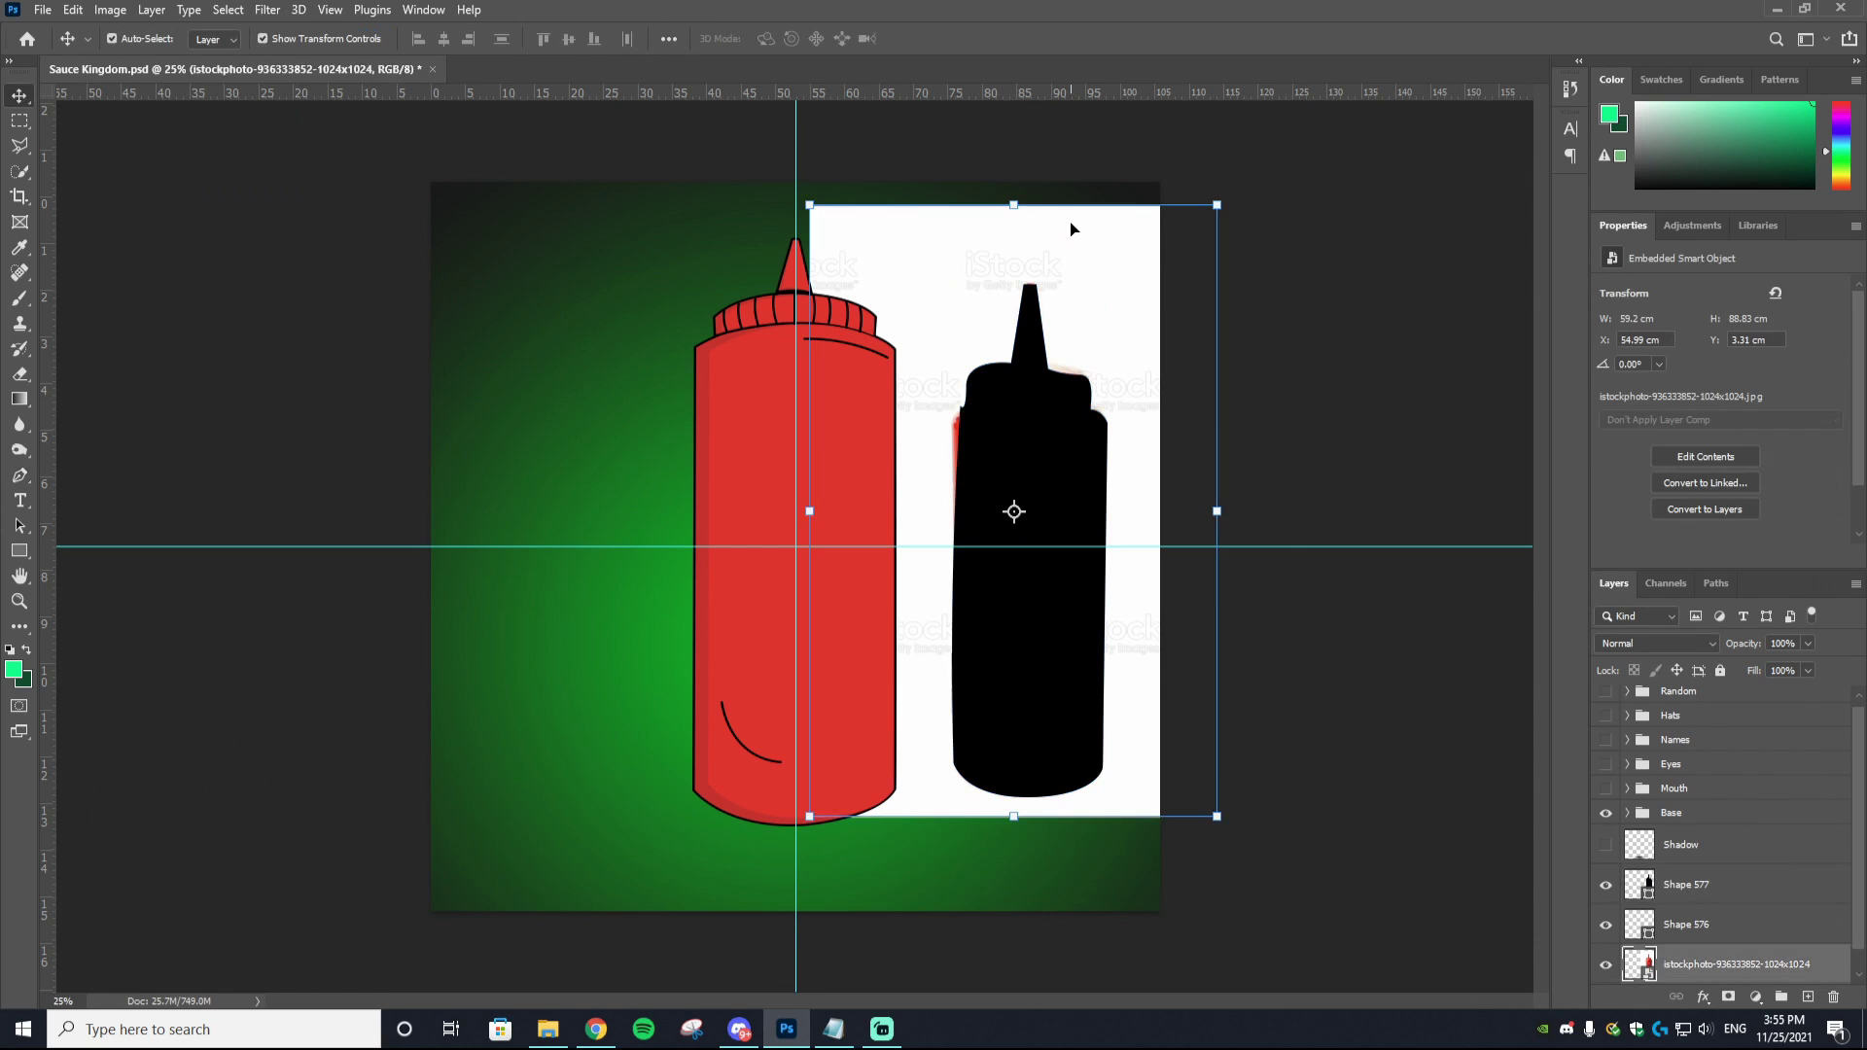
{"action": "key", "text": "Delete"}
{"action": "mouse_move", "coordinate": [1026, 408]}
{"action": "left_mouse_down"}
{"action": "mouse_move", "coordinate": [992, 407]}
{"action": "mouse_move", "coordinate": [1027, 391]}
{"action": "left_mouse_up"}
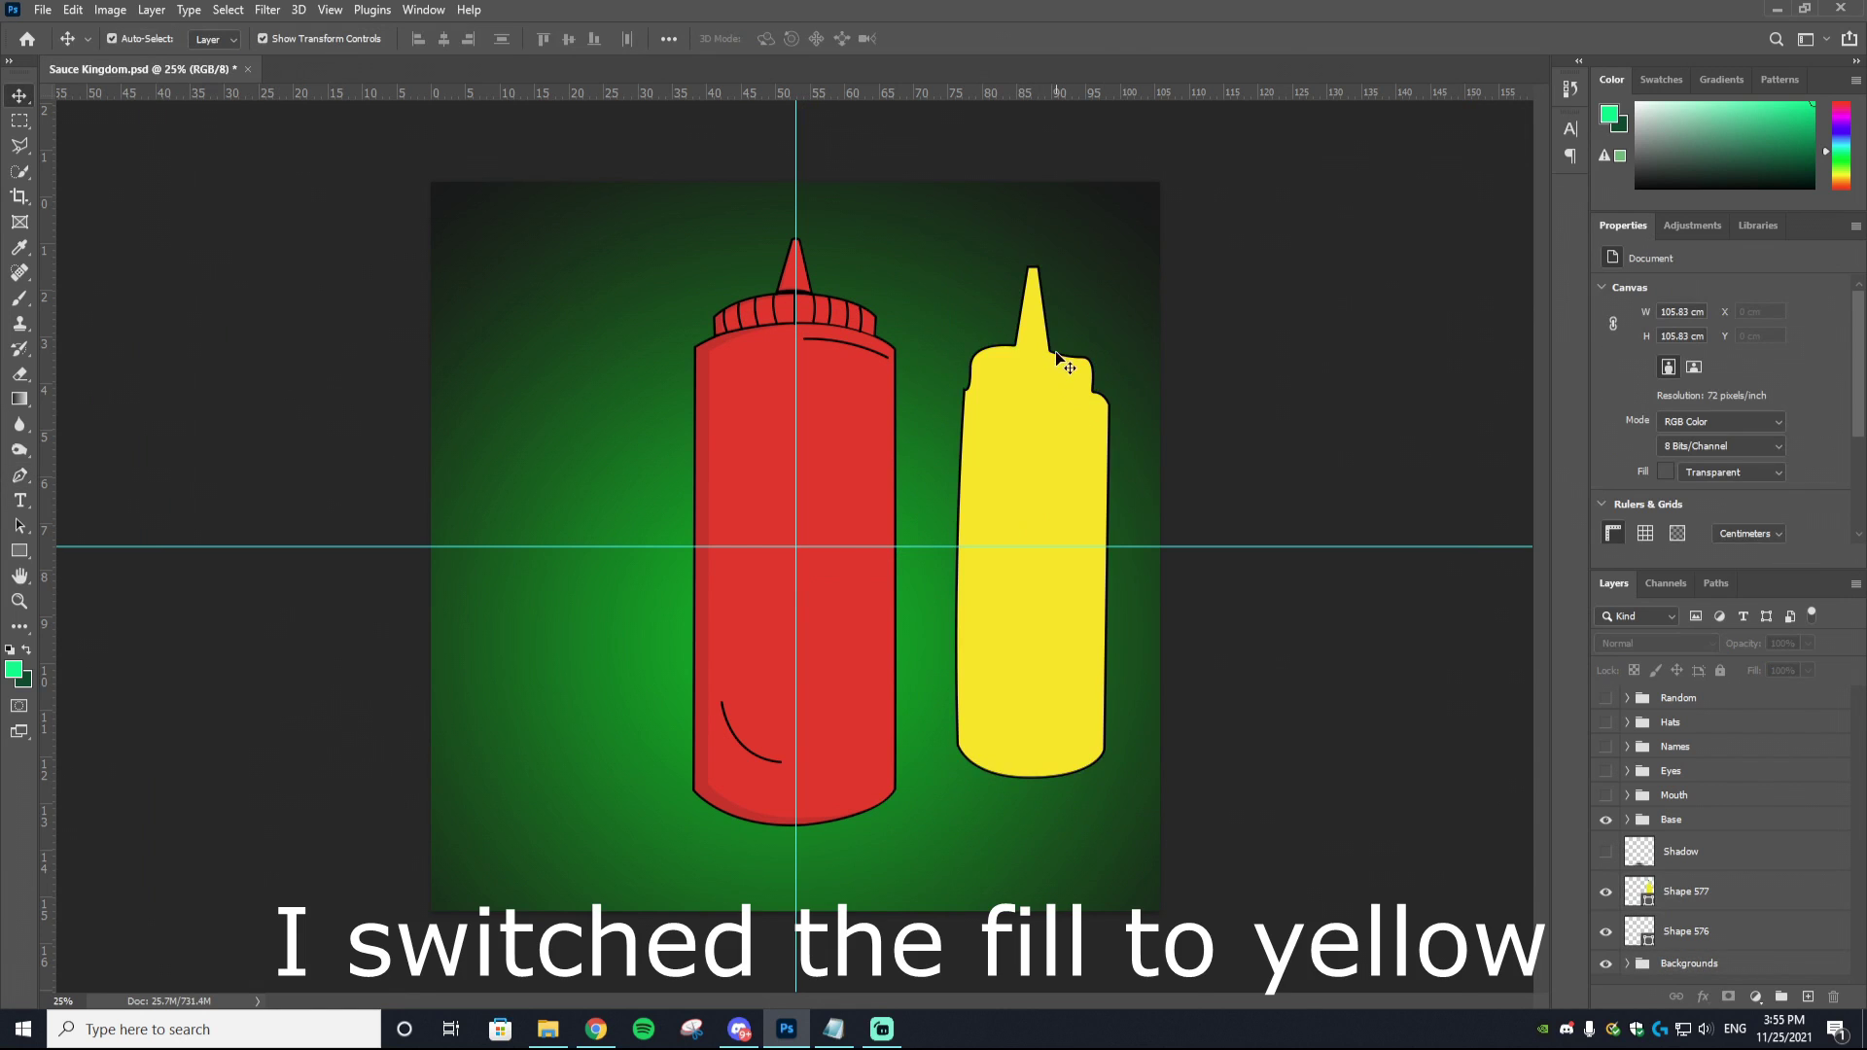
{"action": "mouse_move", "coordinate": [1060, 384]}
{"action": "left_mouse_down"}
{"action": "mouse_move", "coordinate": [1043, 396]}
{"action": "mouse_move", "coordinate": [1037, 365]}
{"action": "left_mouse_up"}
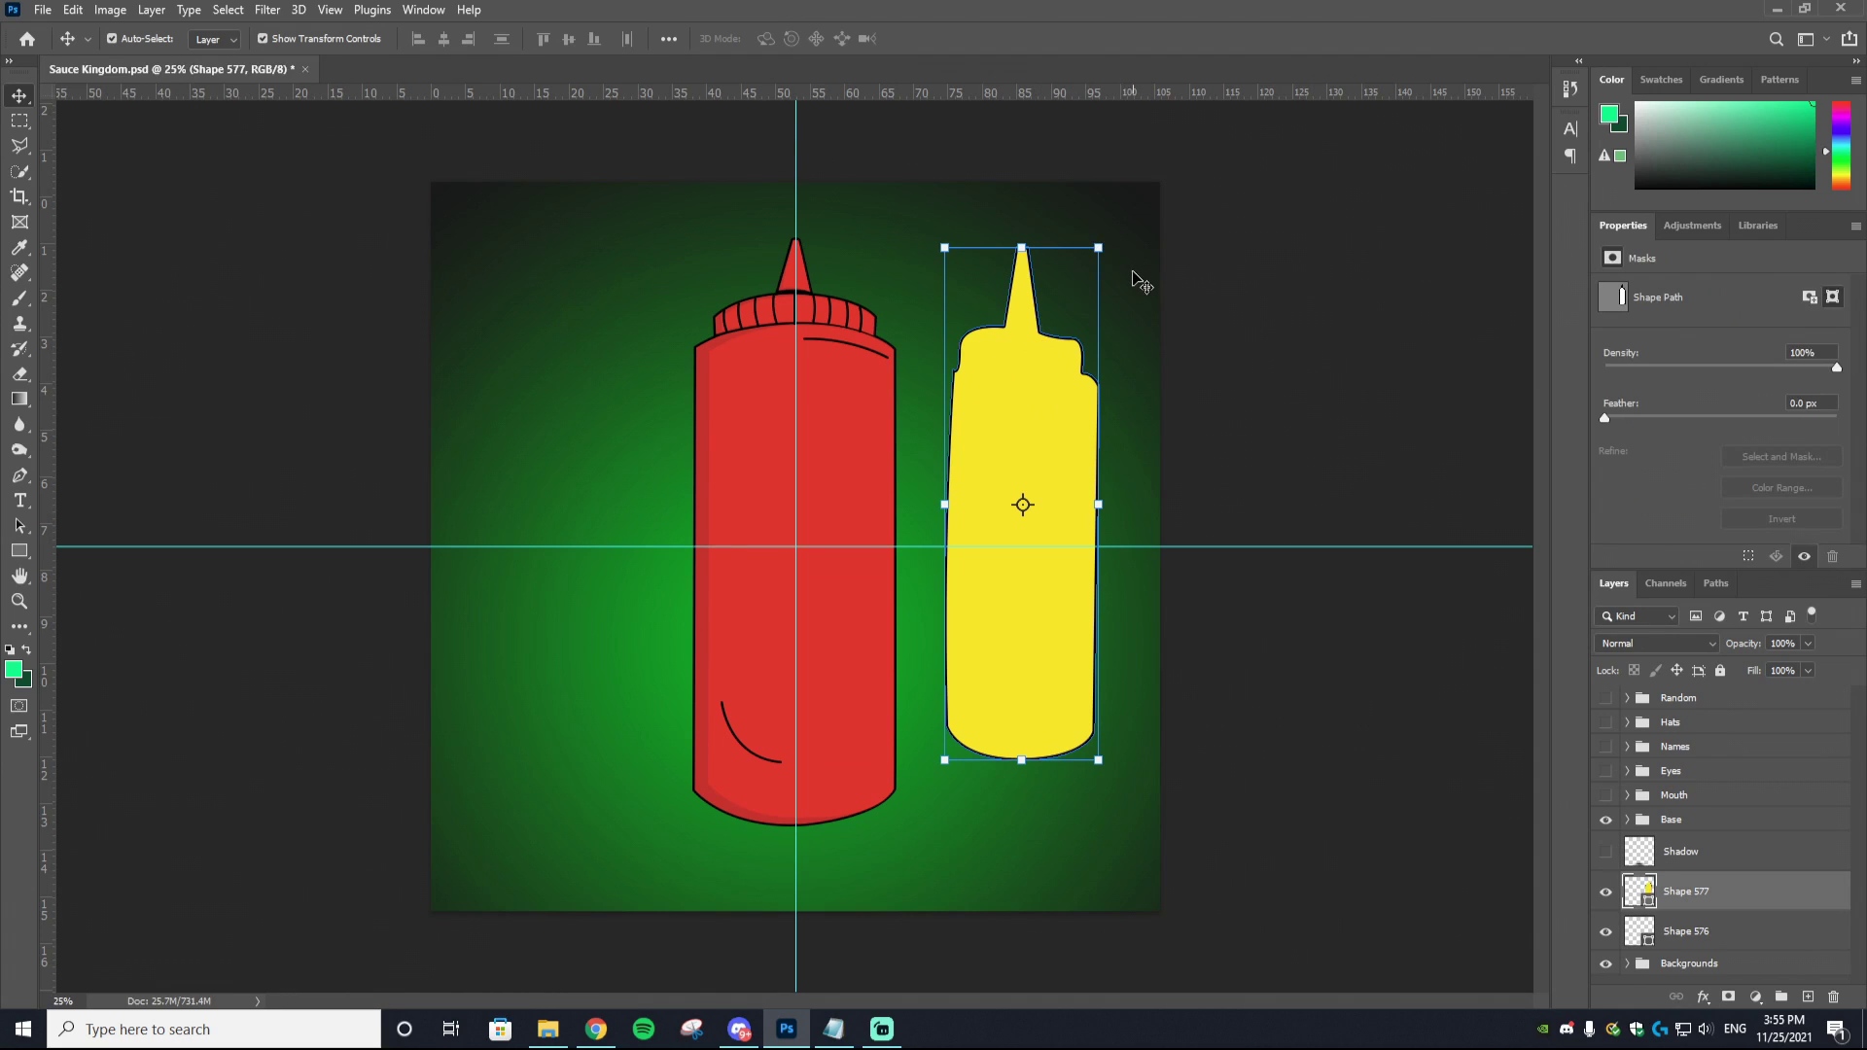
{"action": "left_click", "coordinate": [1128, 377]}
{"action": "left_click", "coordinate": [1062, 401]}
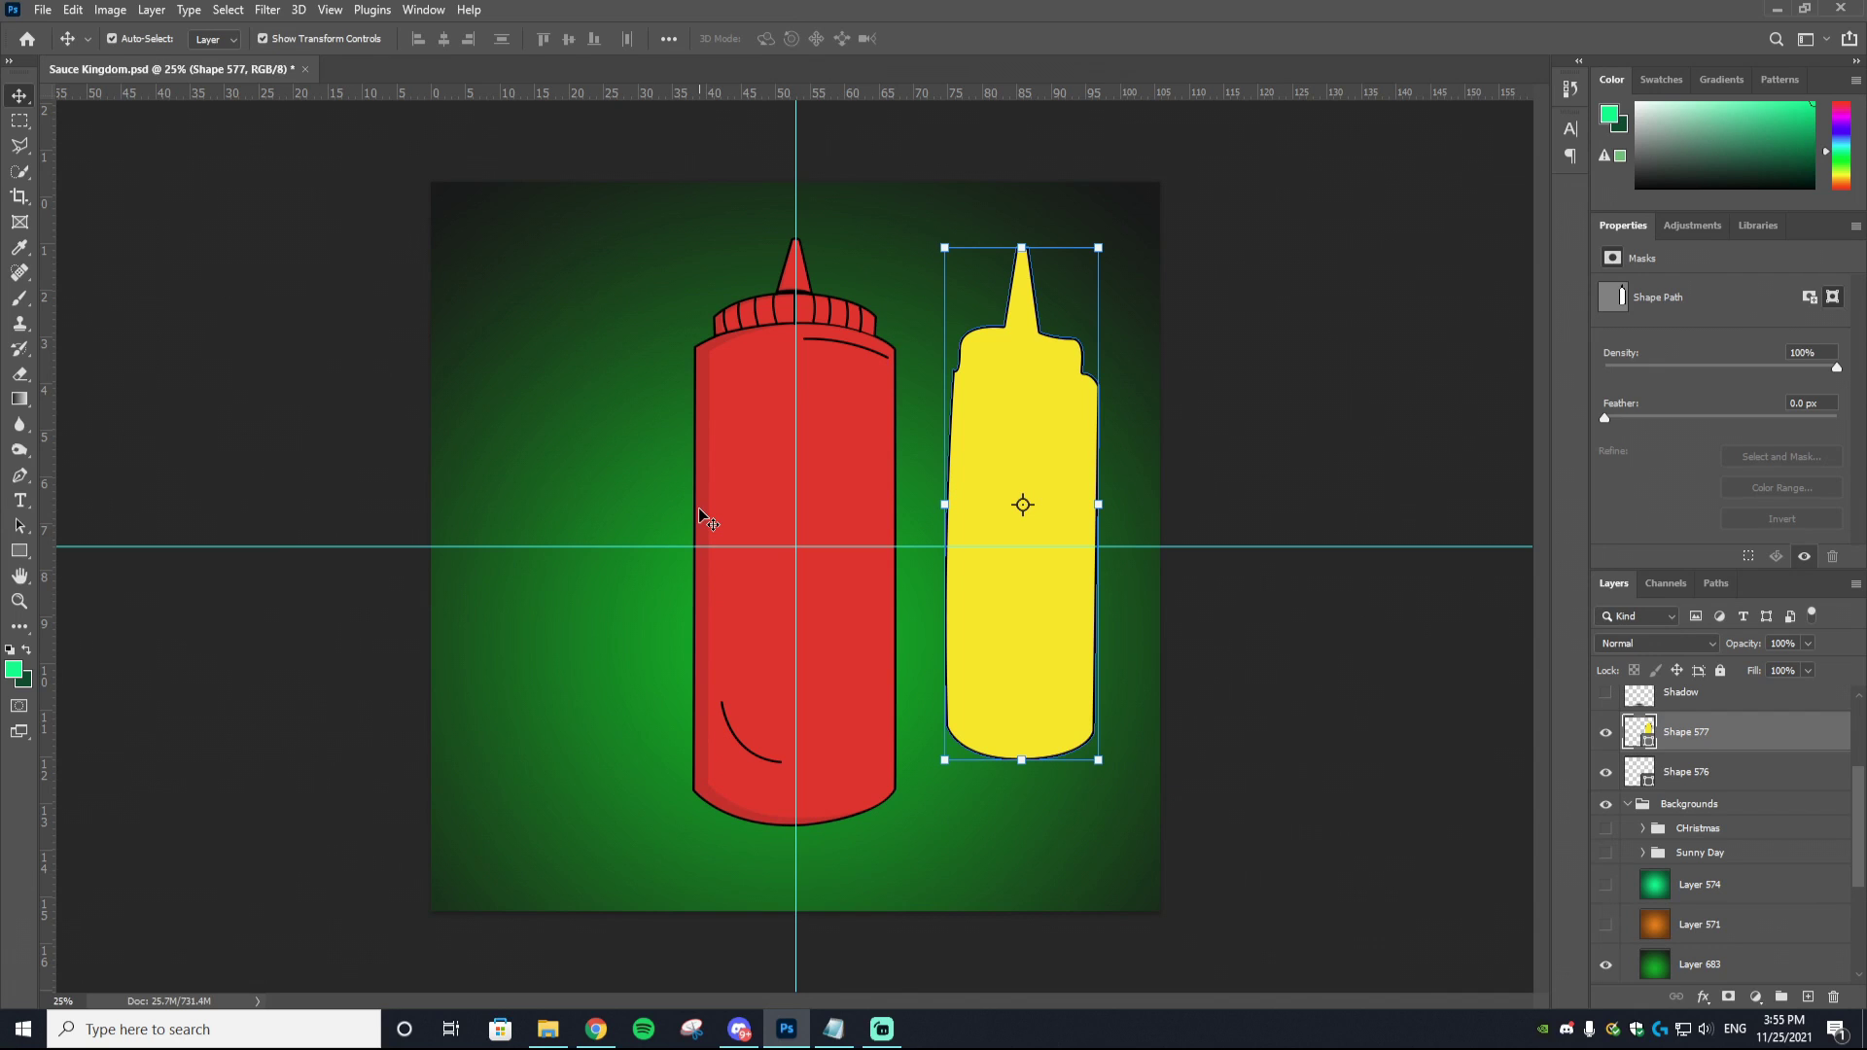
Step: Move the Shape 577 layer to the very top of the layer stack and duplicate it
{"action": "scroll", "coordinate": [1712, 764], "scroll_direction": "up", "scroll_amount": 2}
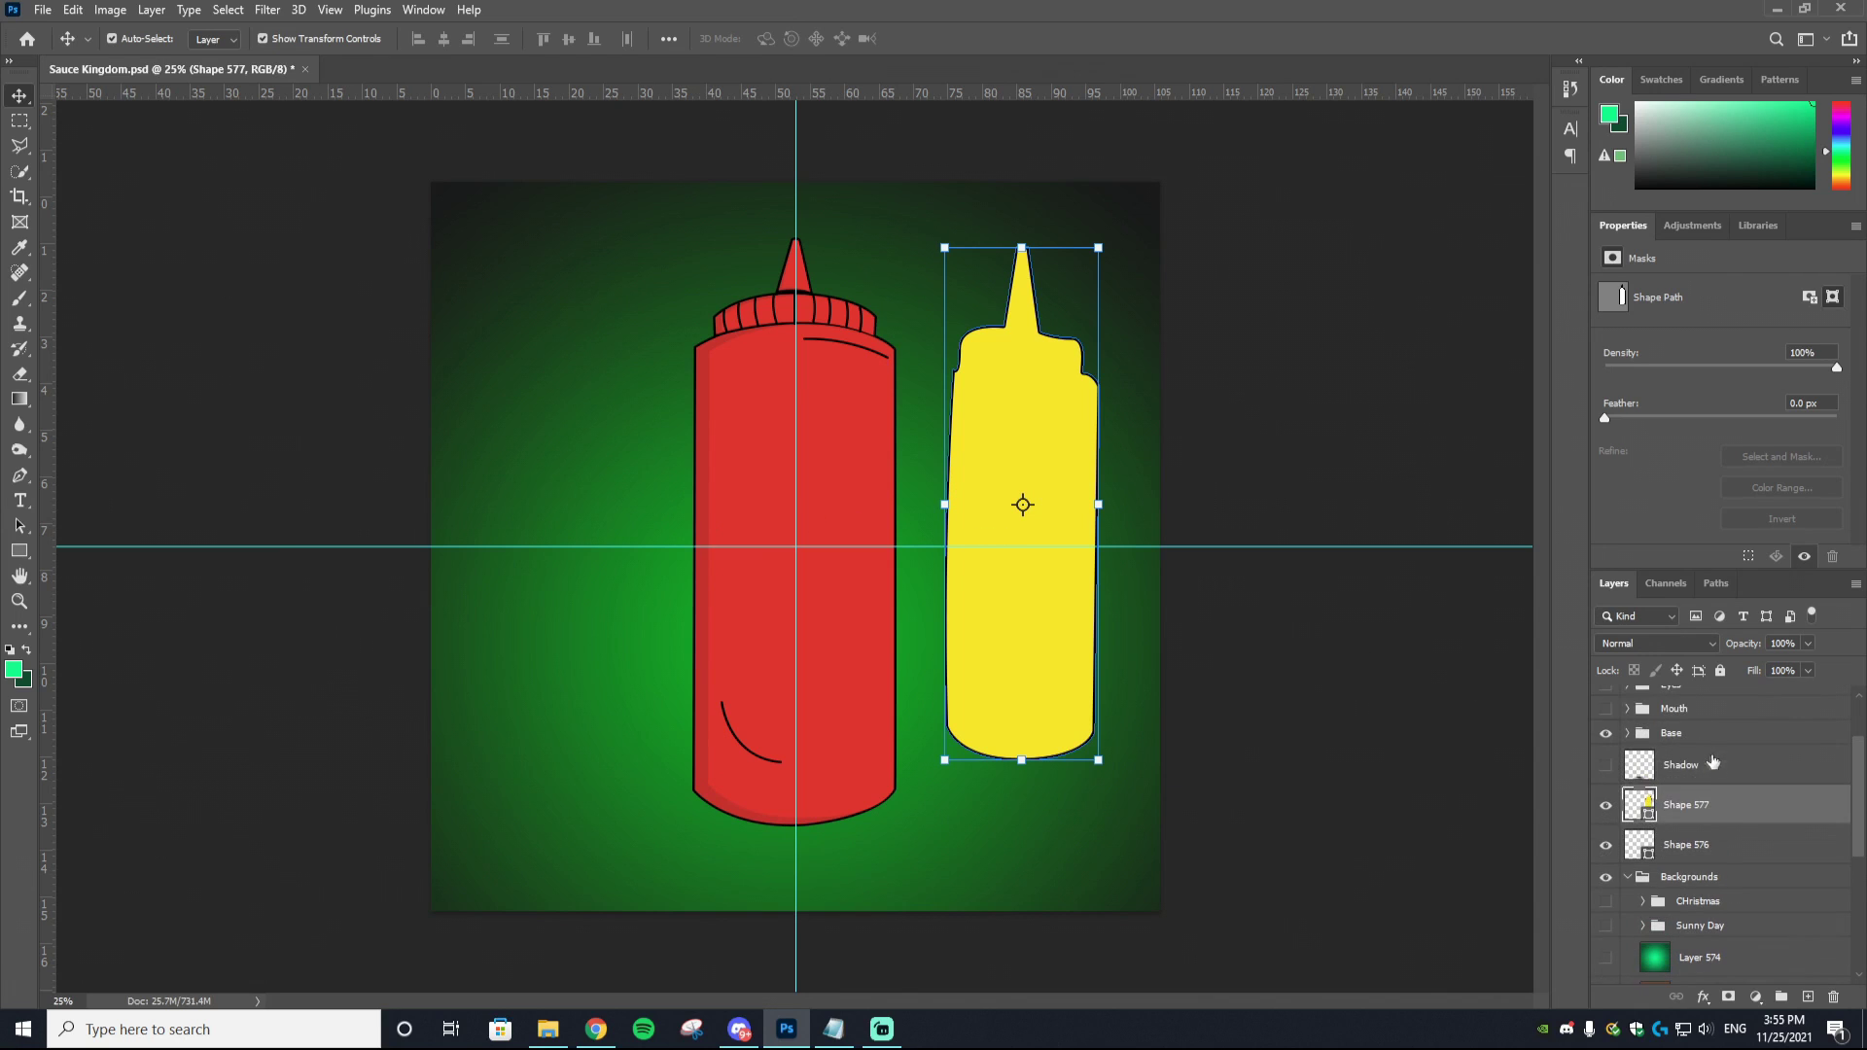
{"action": "scroll", "coordinate": [1712, 820], "scroll_direction": "up", "scroll_amount": 2}
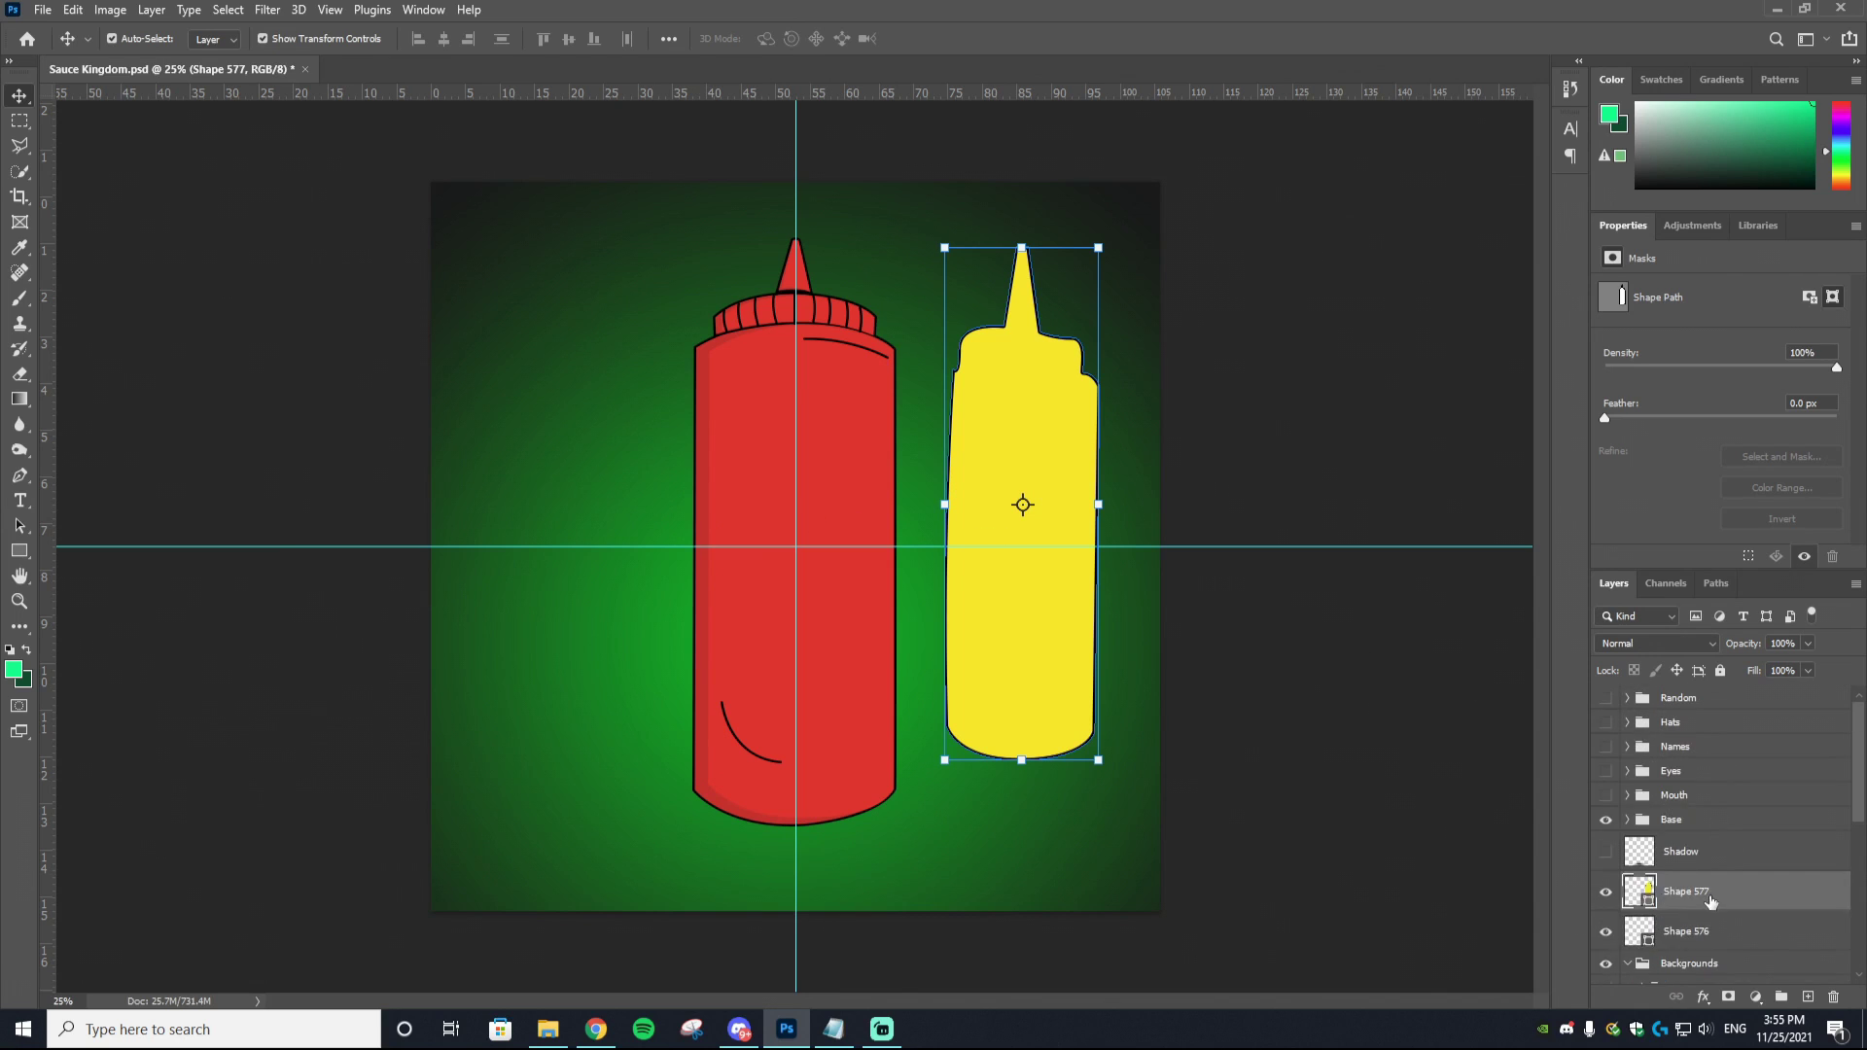
{"action": "left_click_drag", "start_coordinate": [1702, 907], "coordinate": [1695, 704]}
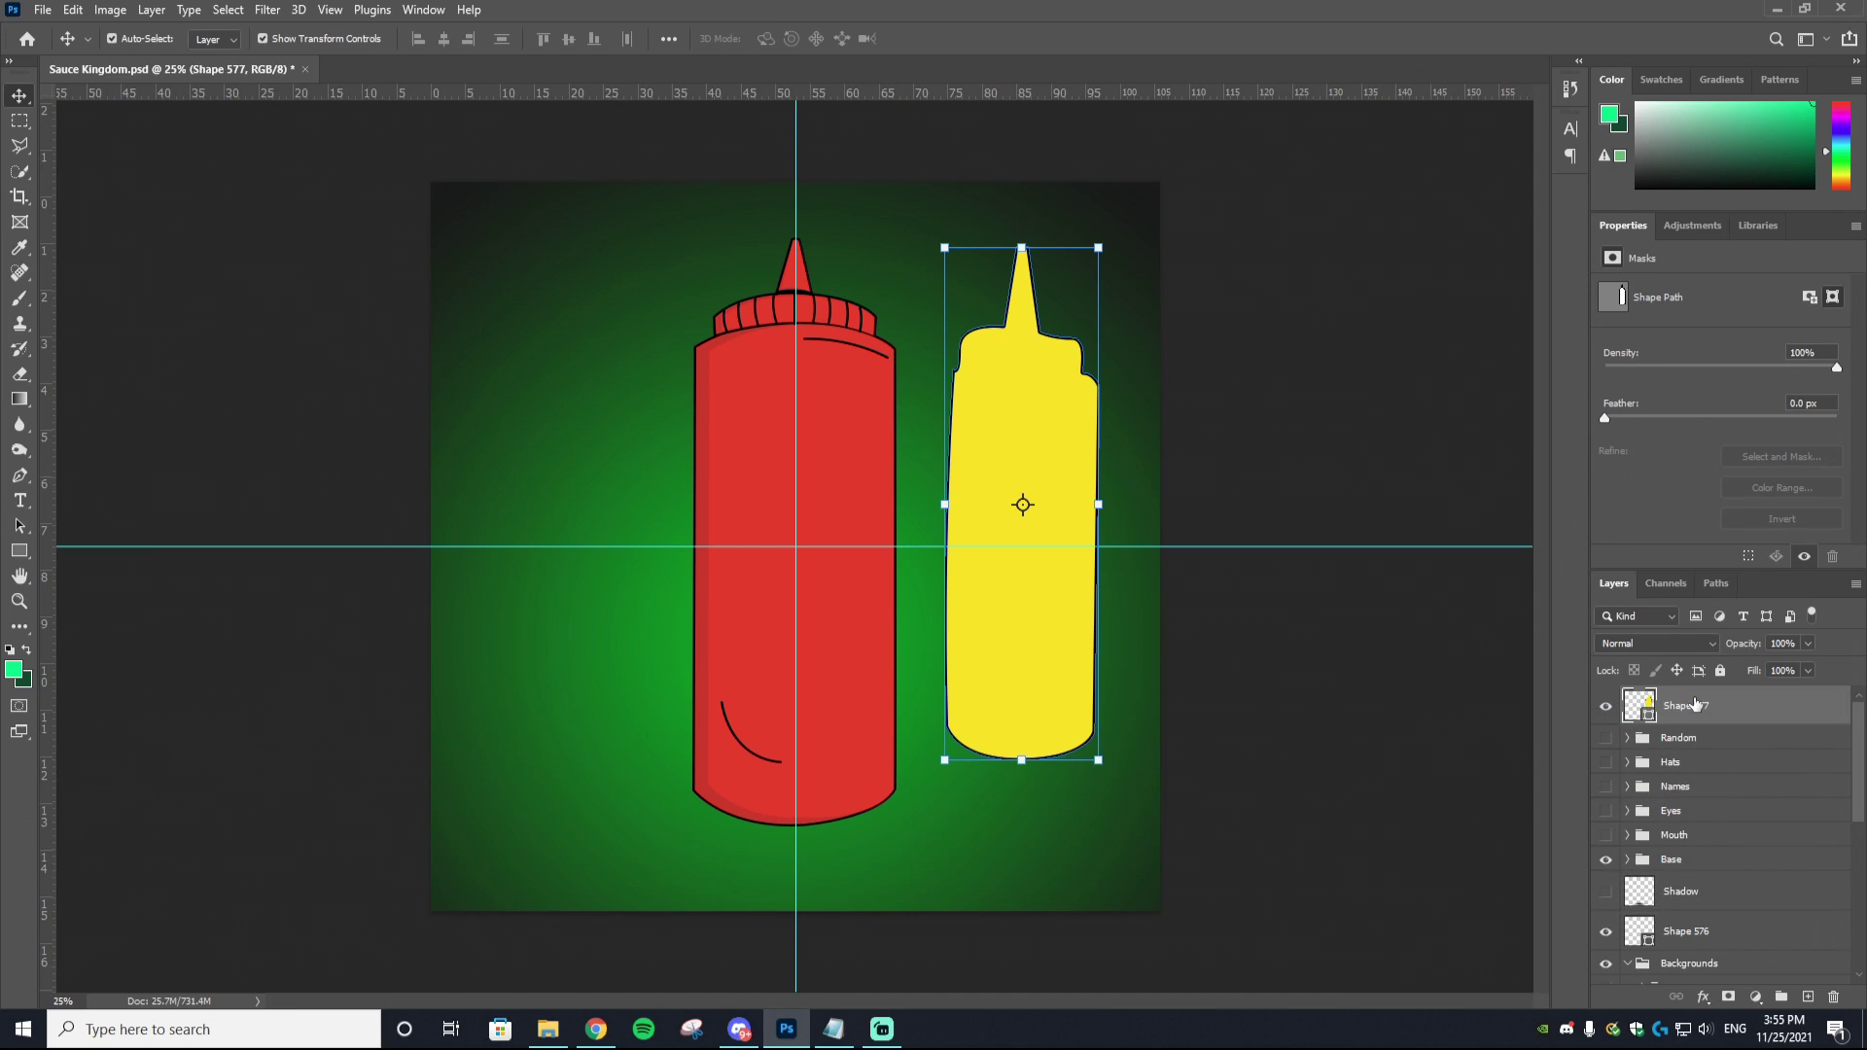
{"action": "key", "text": "ctrl+j"}
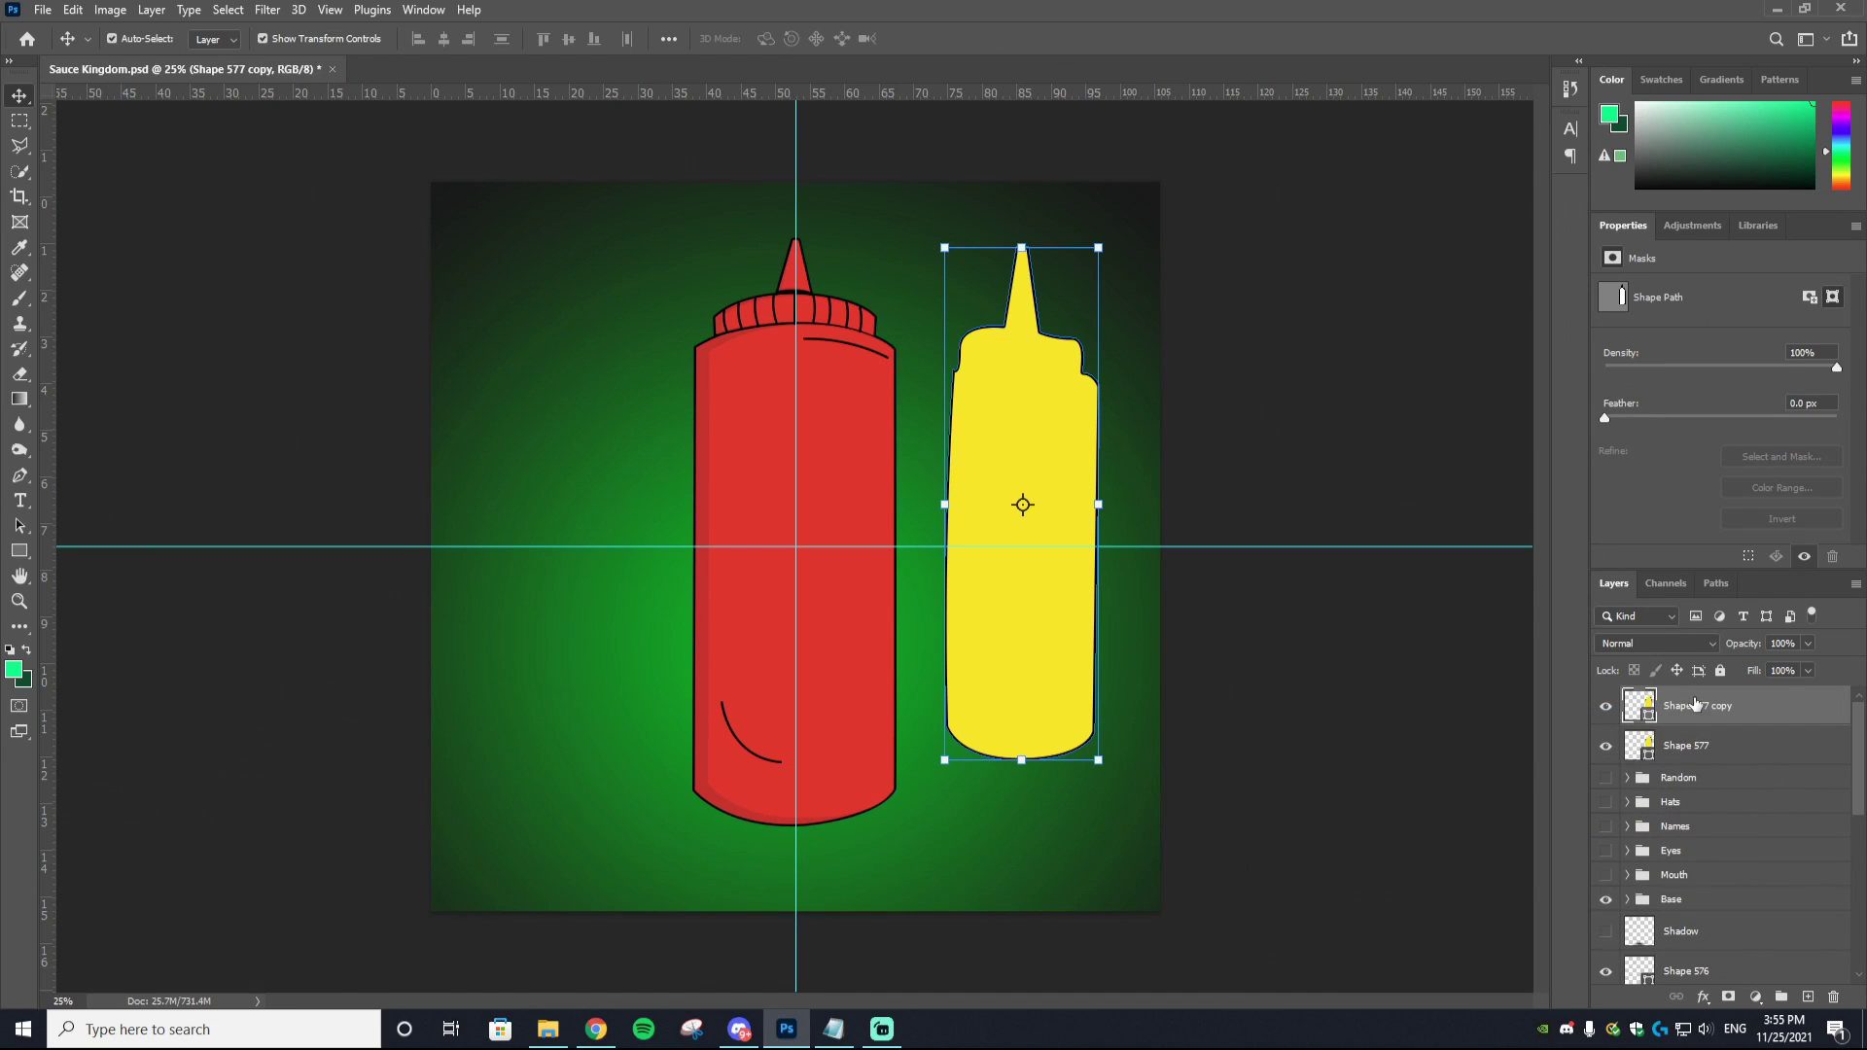
Step: Remove the stroke from the duplicated bottle shape
{"action": "key", "text": "u"}
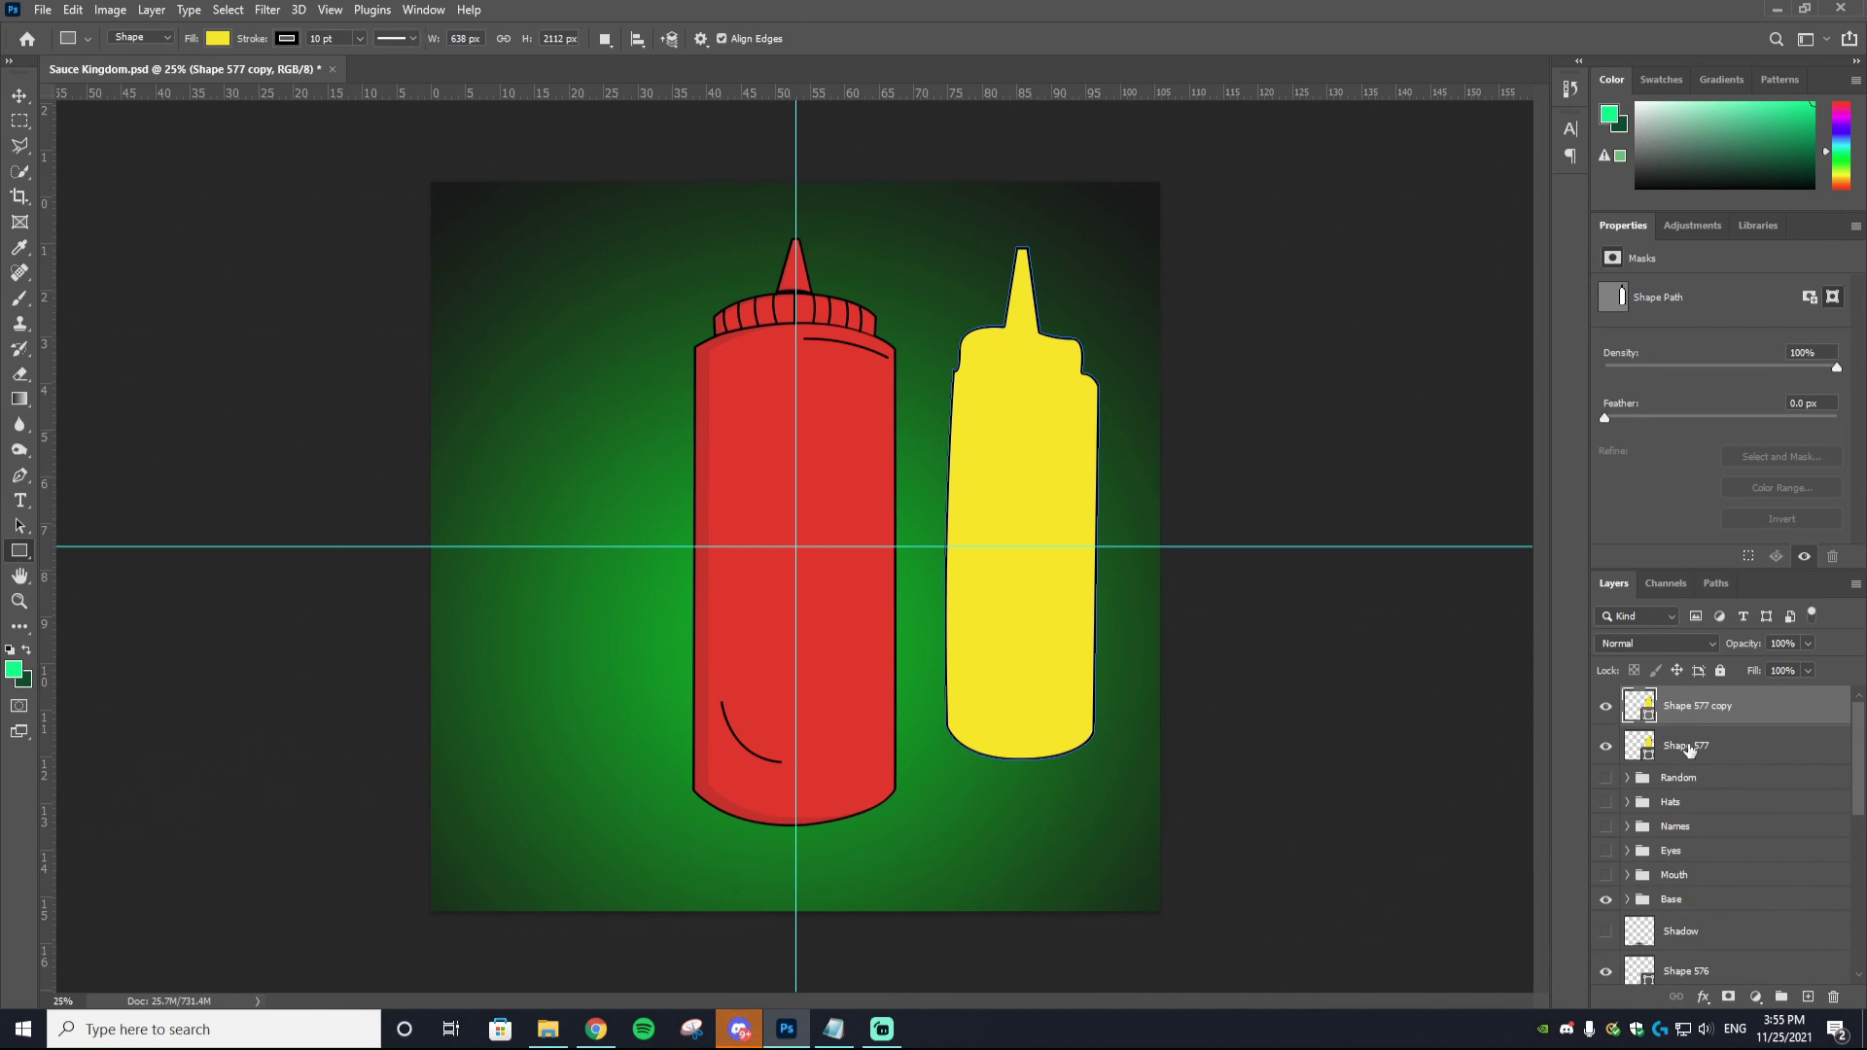
{"action": "left_click", "coordinate": [284, 40]}
{"action": "left_click", "coordinate": [172, 76]}
Step: Change the fill of the original Shape 577 bottle to a darker yellow
{"action": "left_click", "coordinate": [1719, 757]}
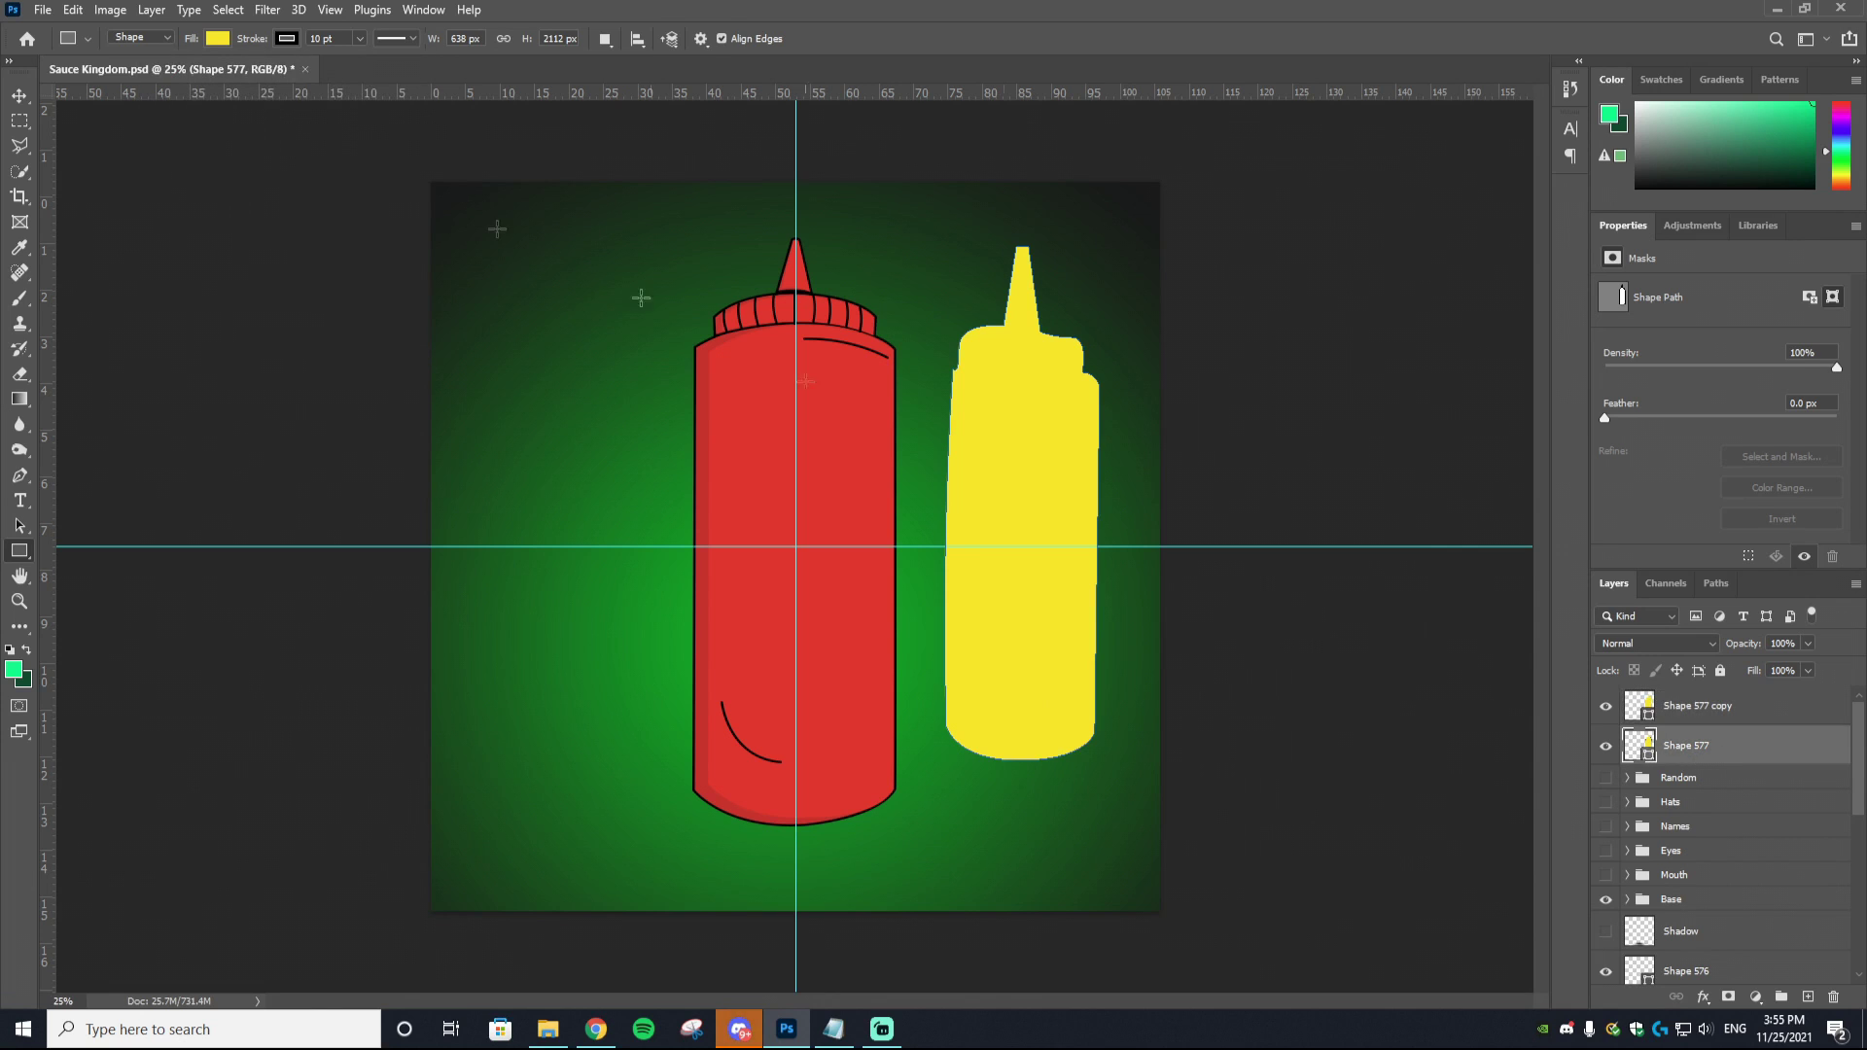
{"action": "left_click", "coordinate": [218, 39]}
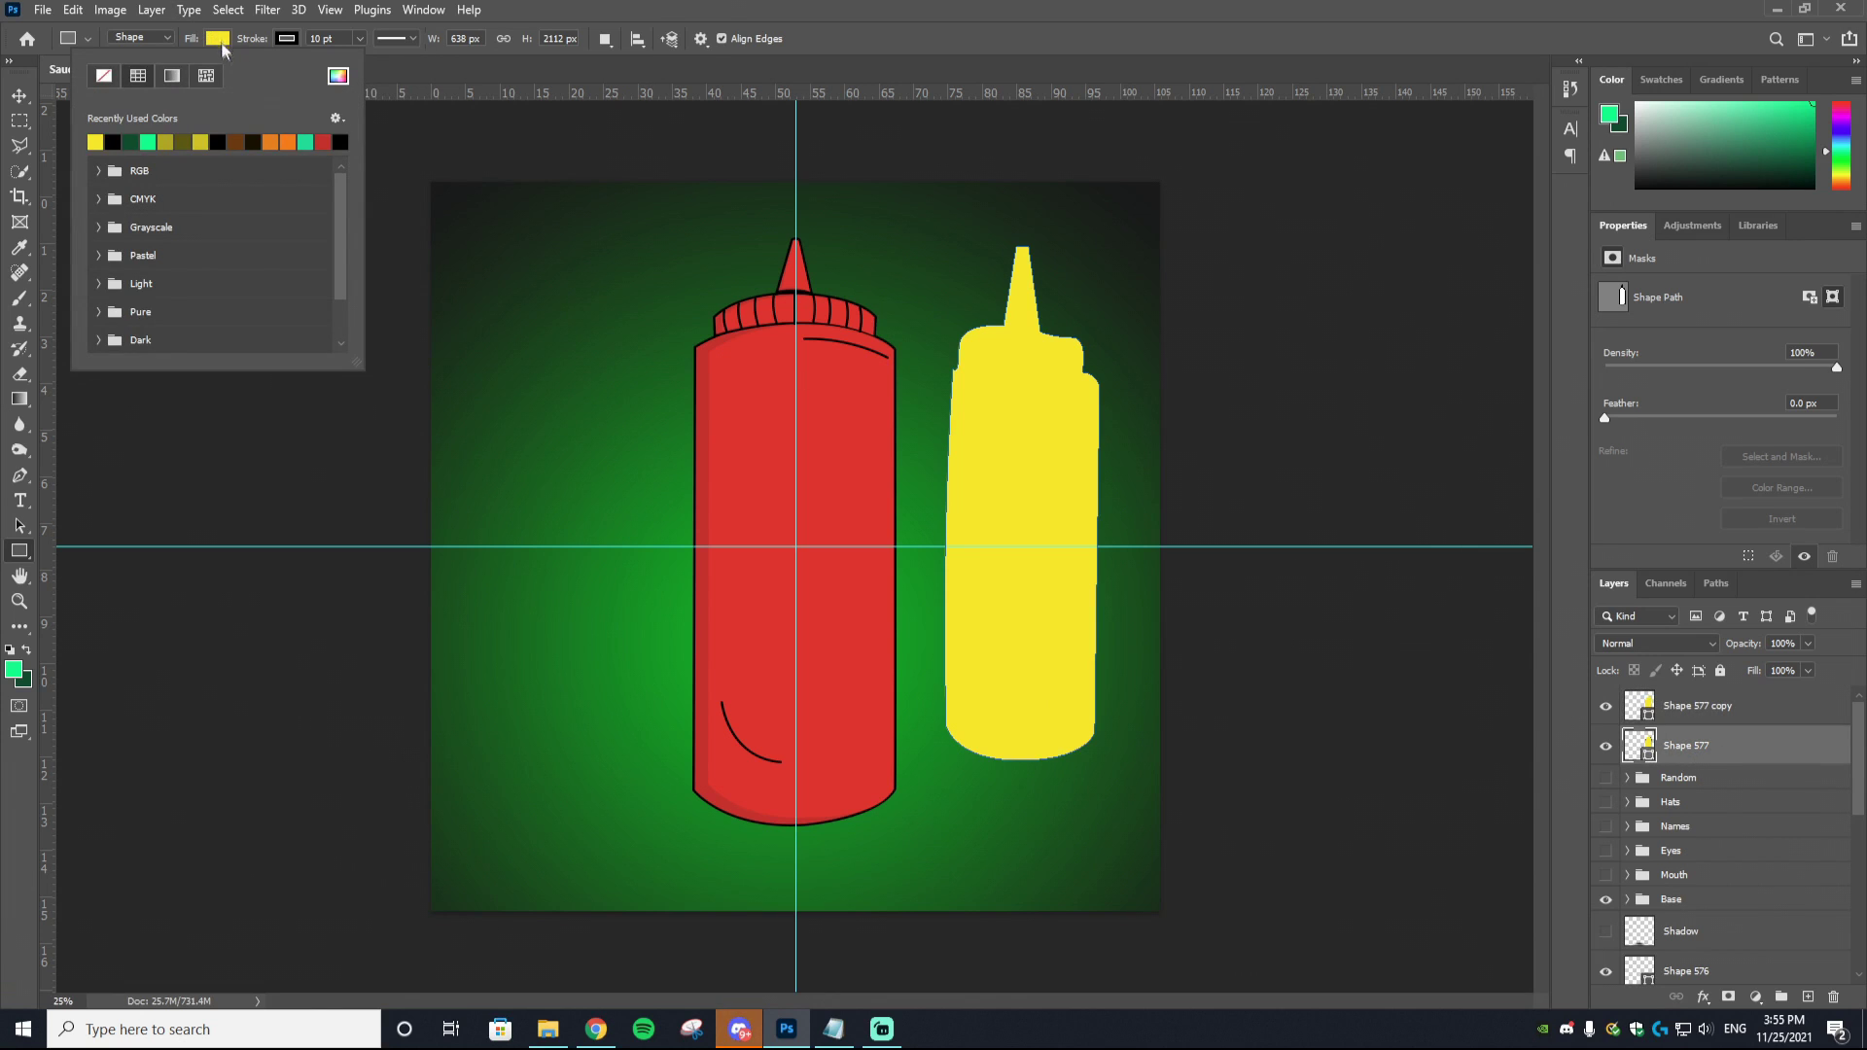
{"action": "left_click", "coordinate": [337, 76]}
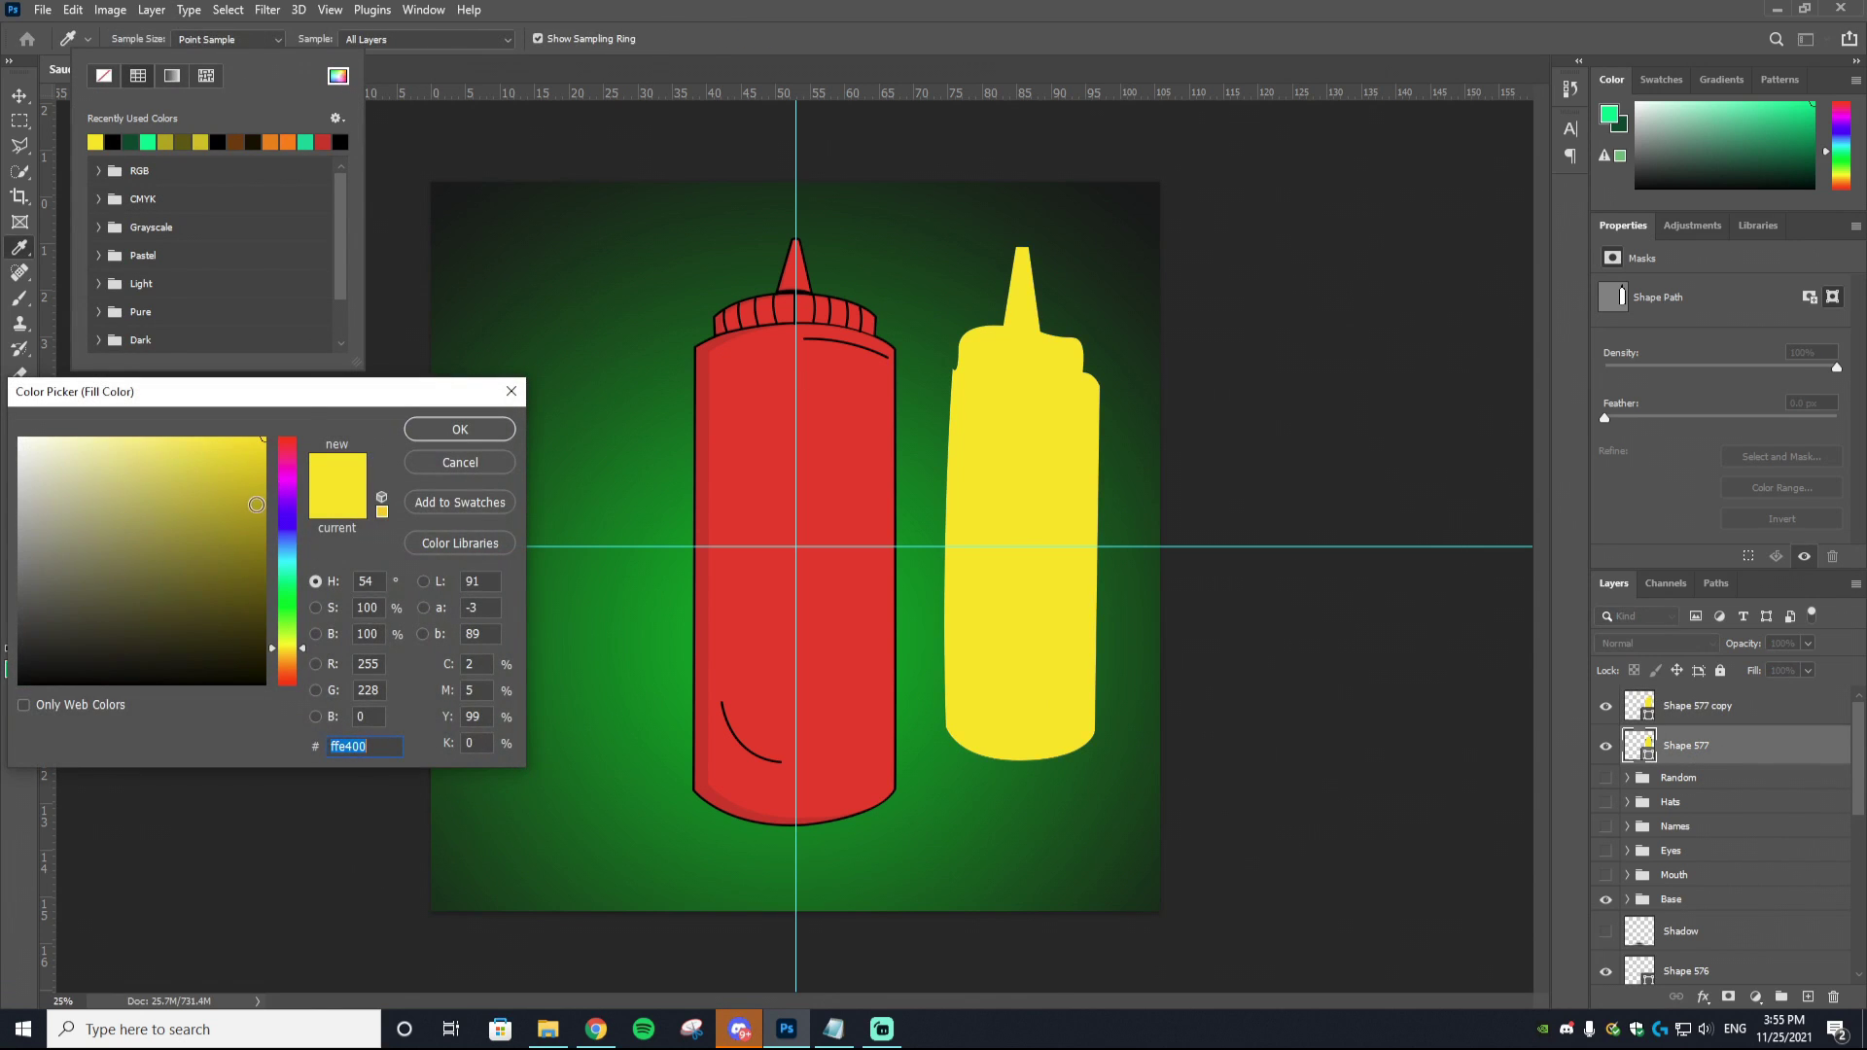
{"action": "mouse_move", "coordinate": [255, 504]}
{"action": "left_mouse_down"}
{"action": "mouse_move", "coordinate": [267, 533]}
{"action": "mouse_move", "coordinate": [267, 504]}
{"action": "left_mouse_up"}
{"action": "left_click", "coordinate": [453, 429]}
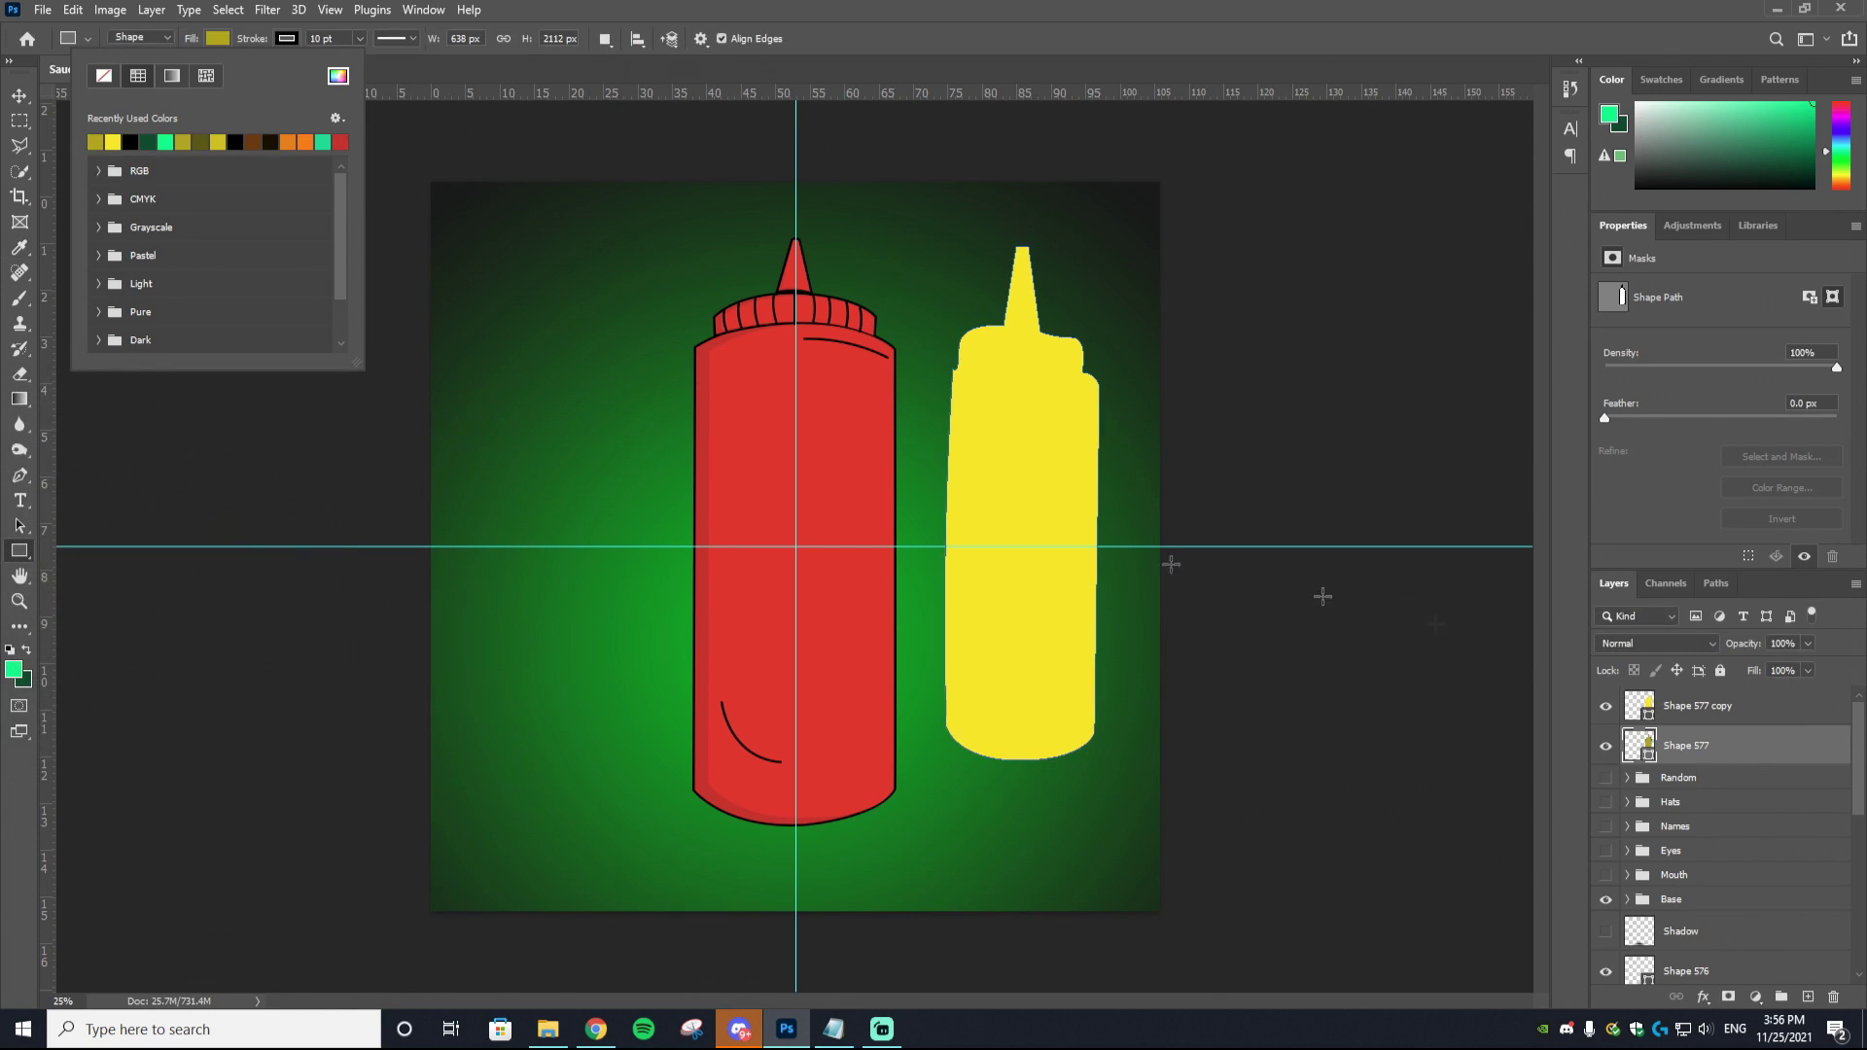
Step: Scale the bright yellow copy down slightly and shift it down and right, exposing the darker bottle as shading along its left and lower edges
{"action": "left_click", "coordinate": [1727, 698]}
{"action": "left_click", "coordinate": [1712, 705]}
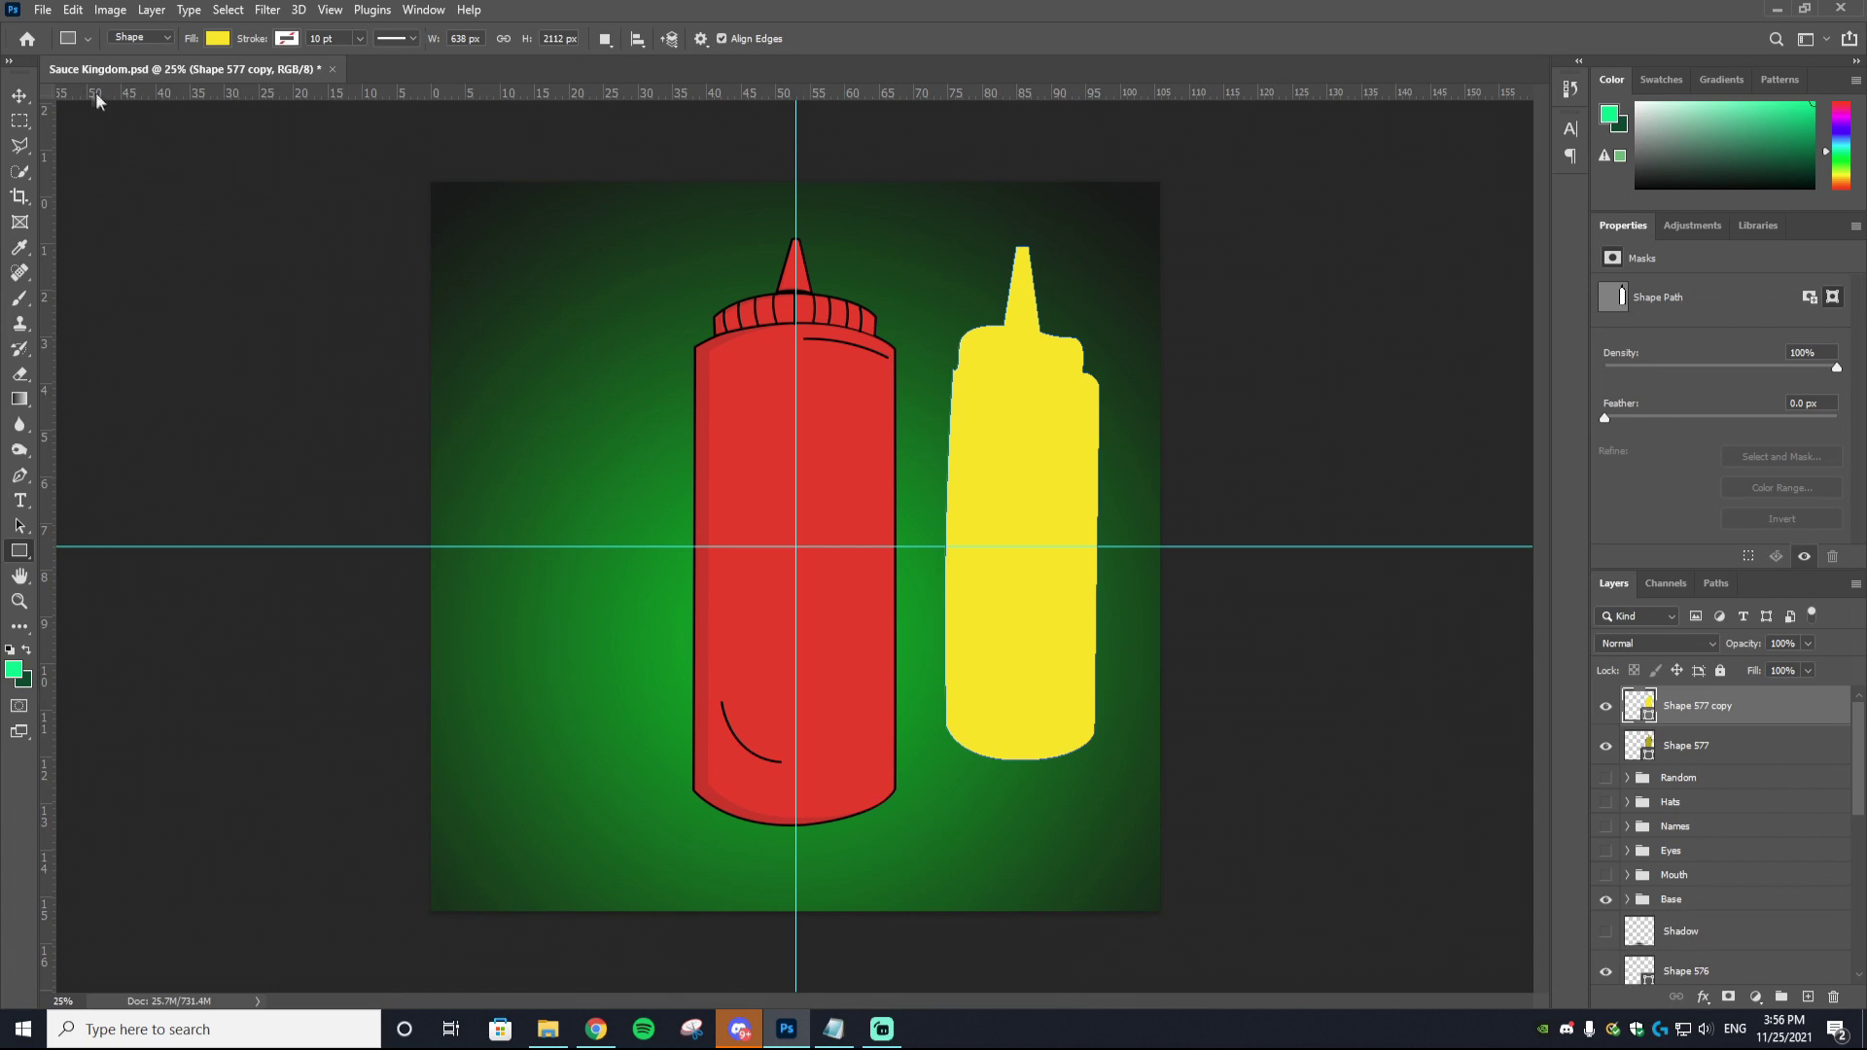
{"action": "key", "text": "v"}
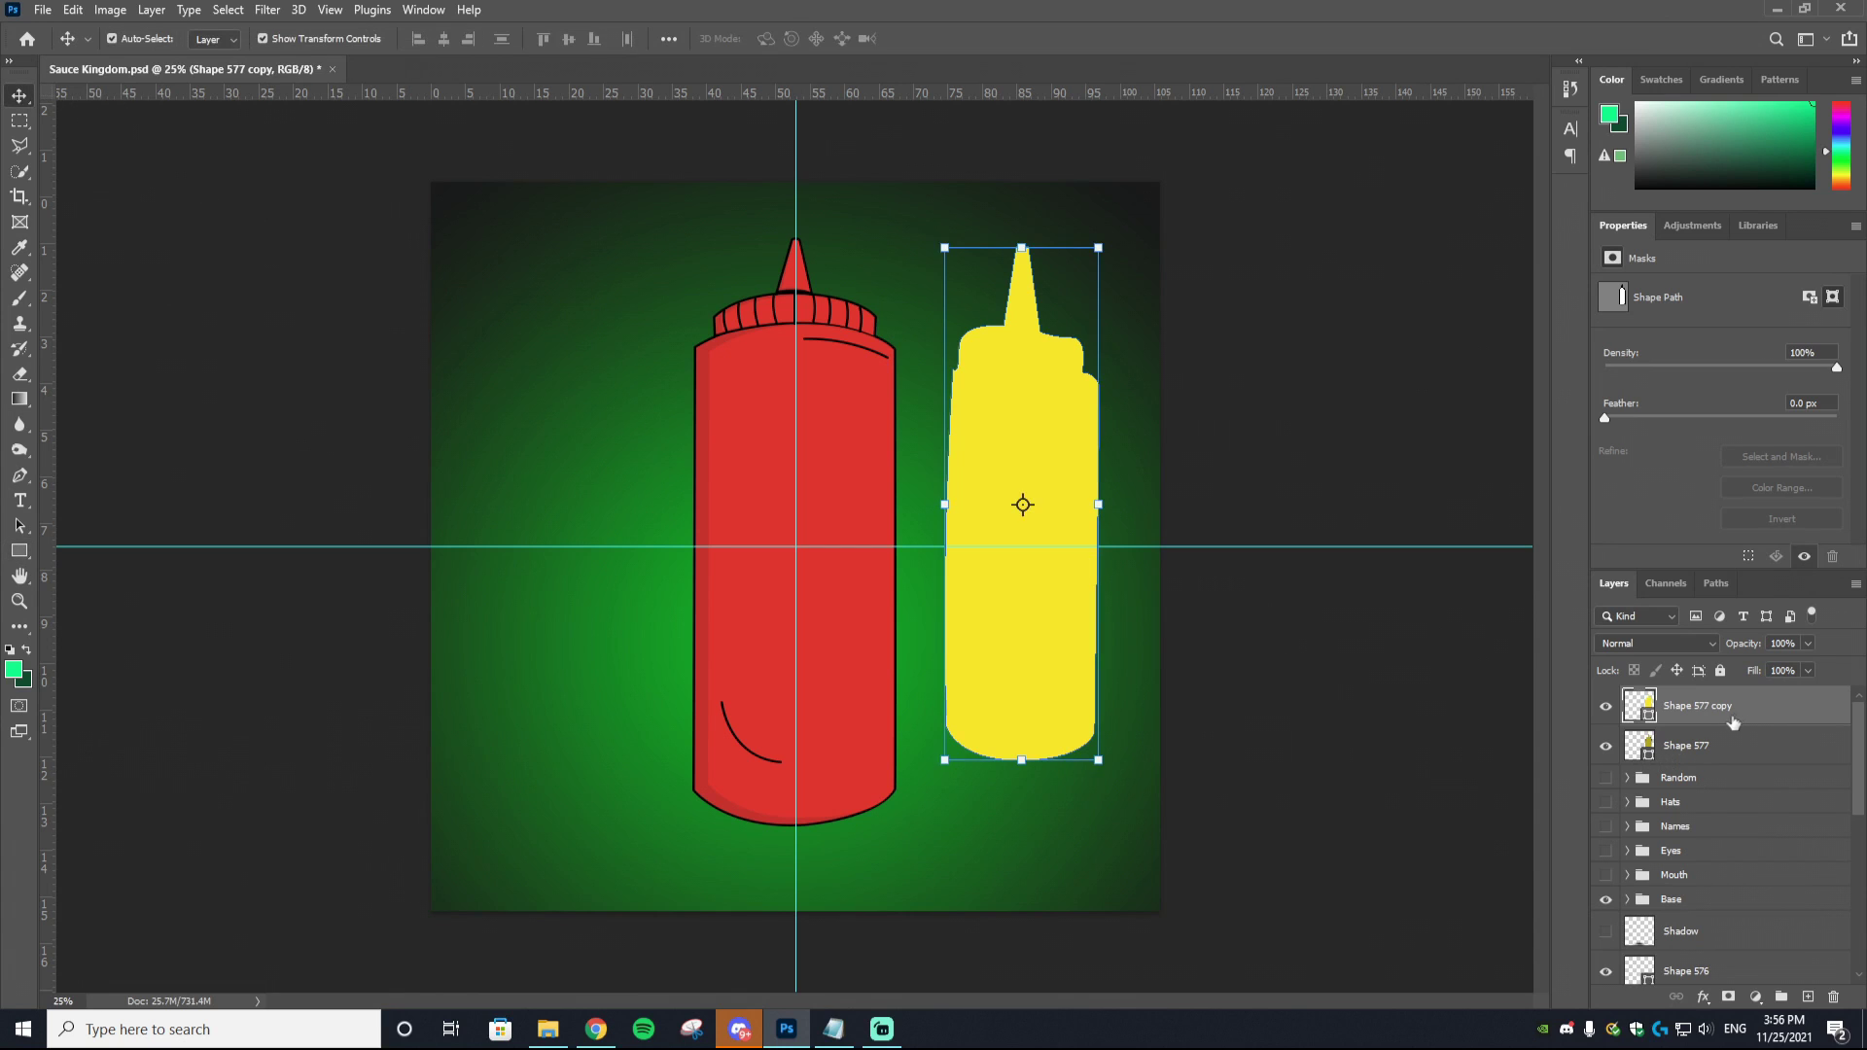
{"action": "key", "text": "ctrl+t"}
{"action": "left_click_drag", "start_coordinate": [945, 760], "coordinate": [973, 745]}
{"action": "left_click_drag", "start_coordinate": [1040, 613], "coordinate": [1046, 620]}
{"action": "left_click", "coordinate": [963, 38]}
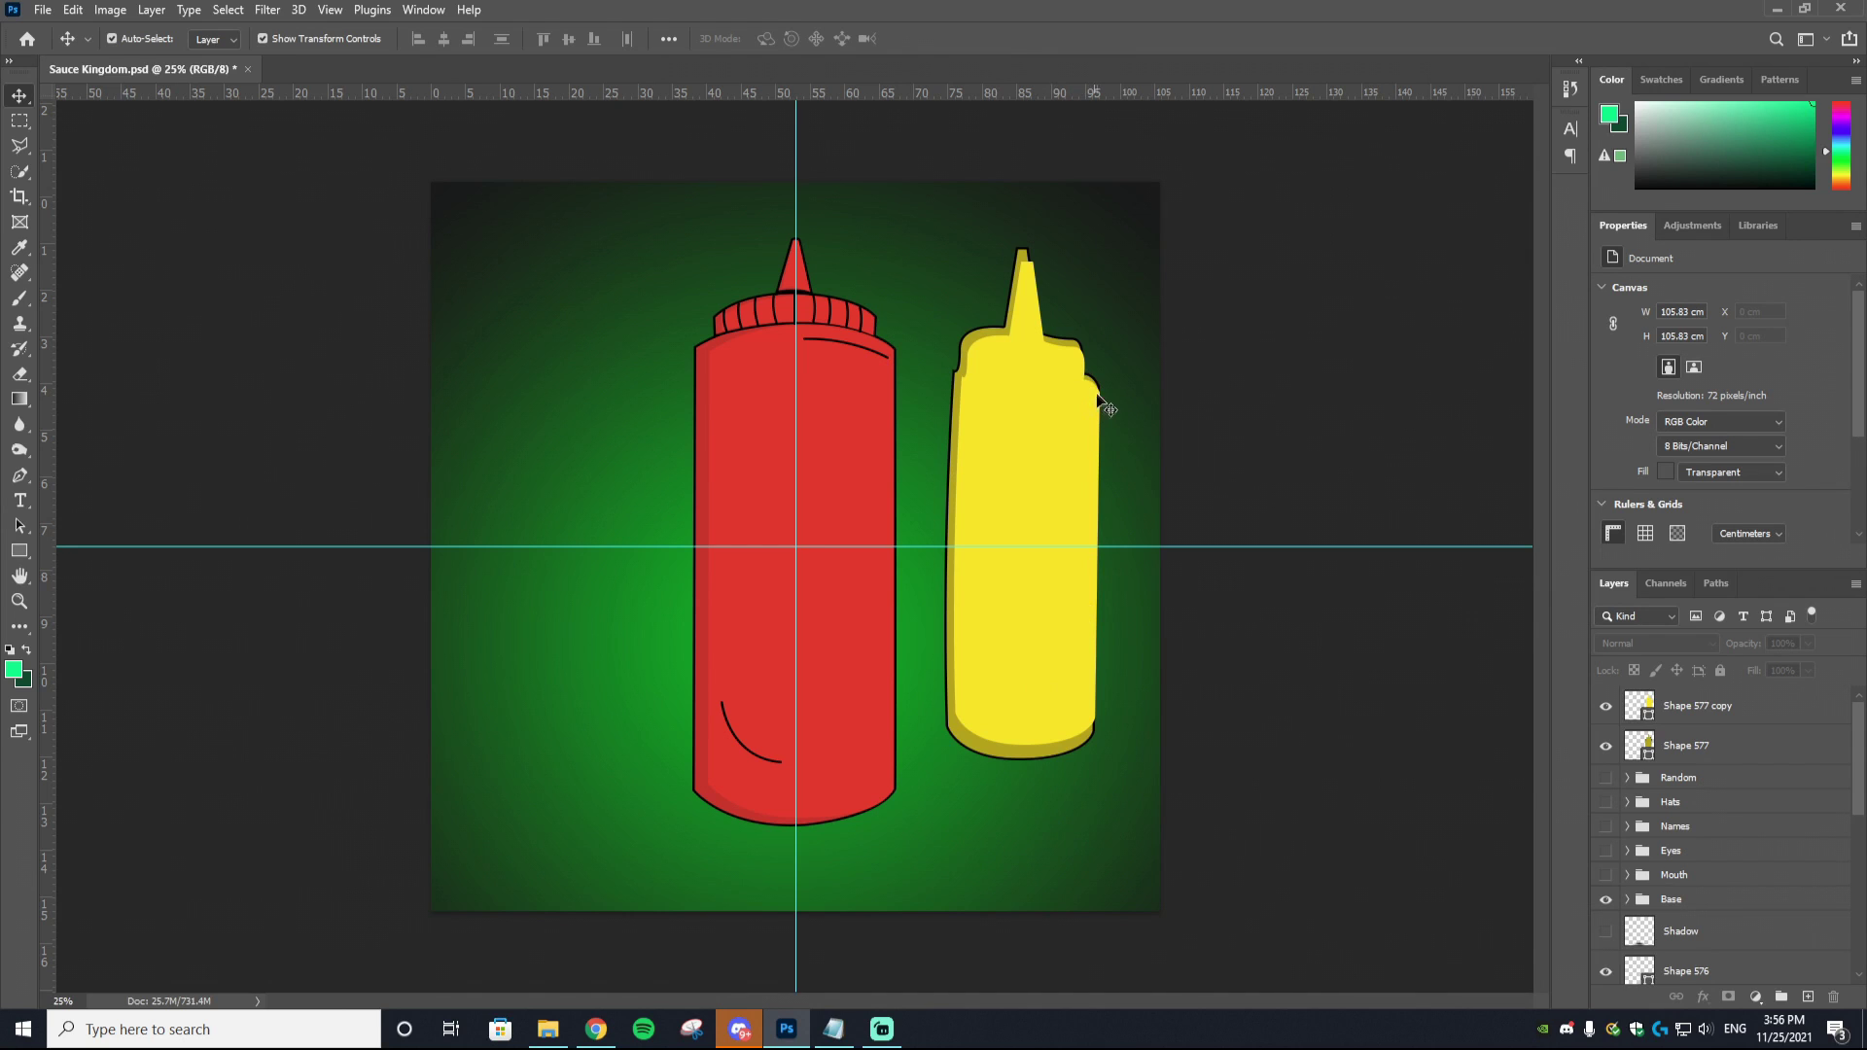
{"action": "left_click", "coordinate": [1076, 714]}
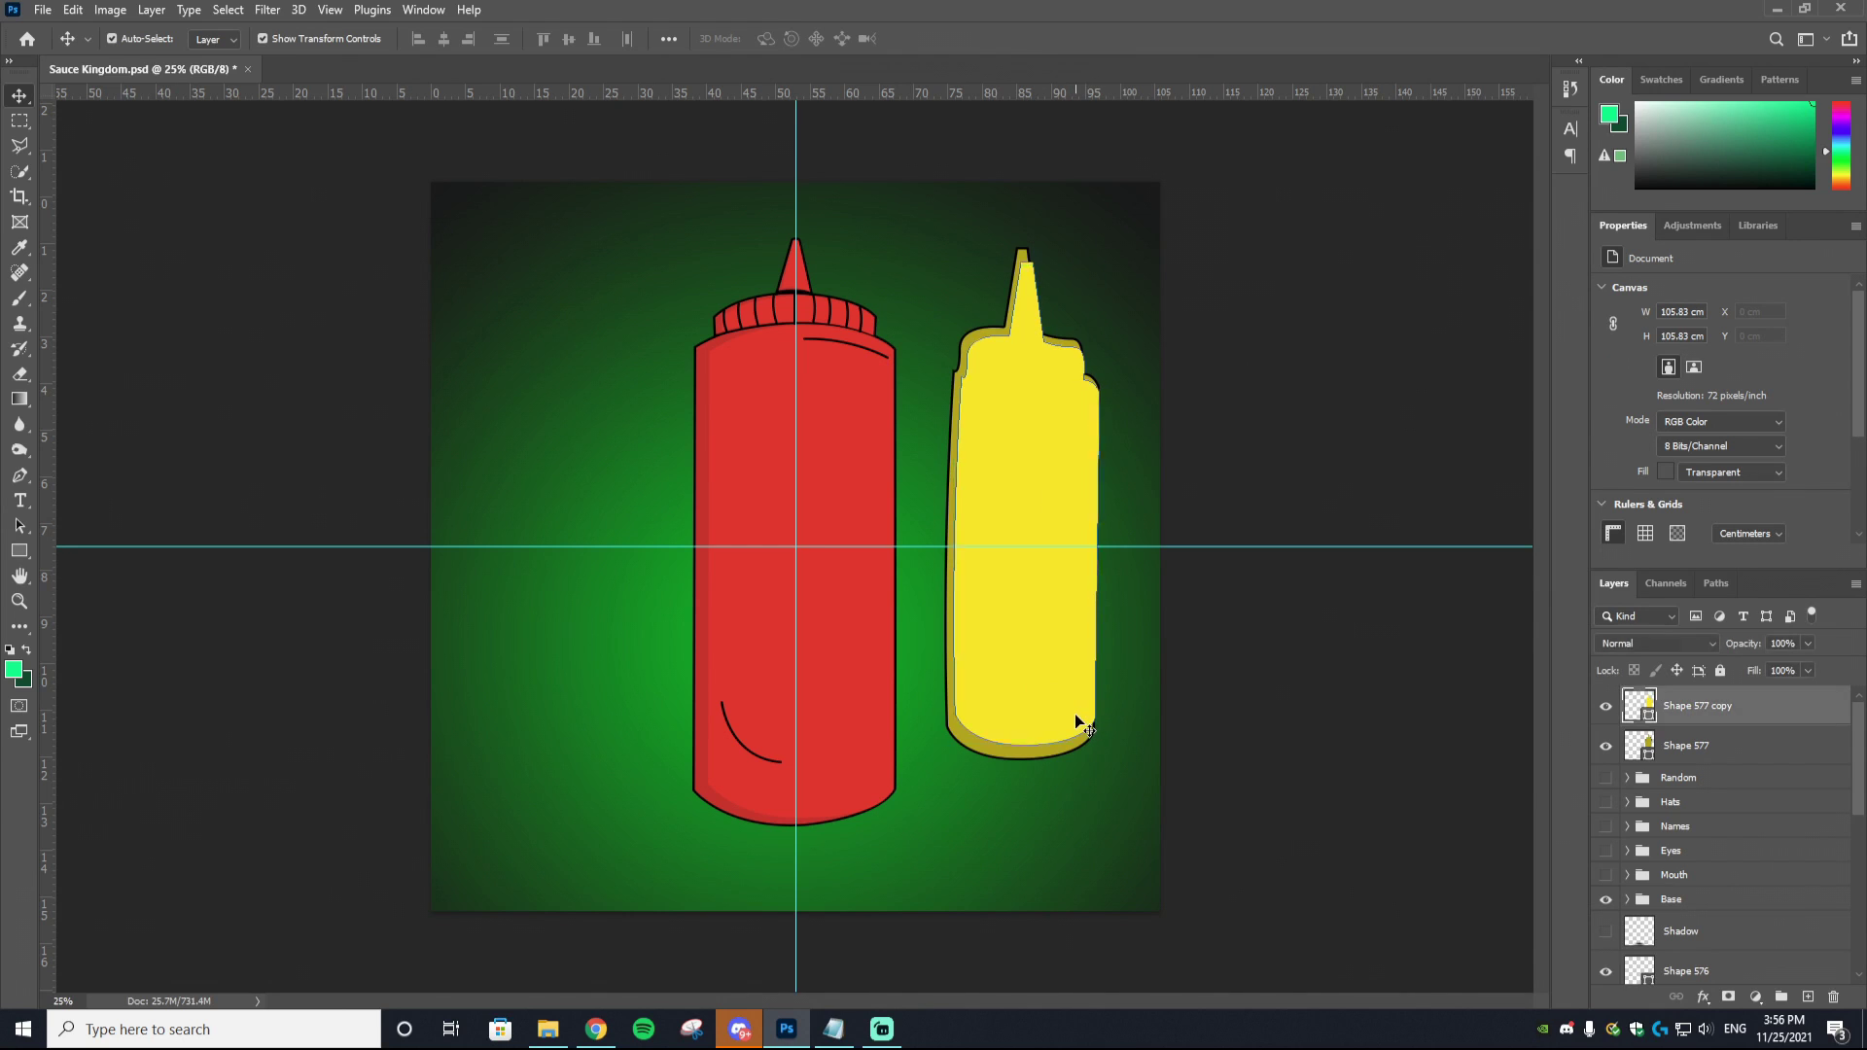
{"action": "left_click", "coordinate": [1128, 413]}
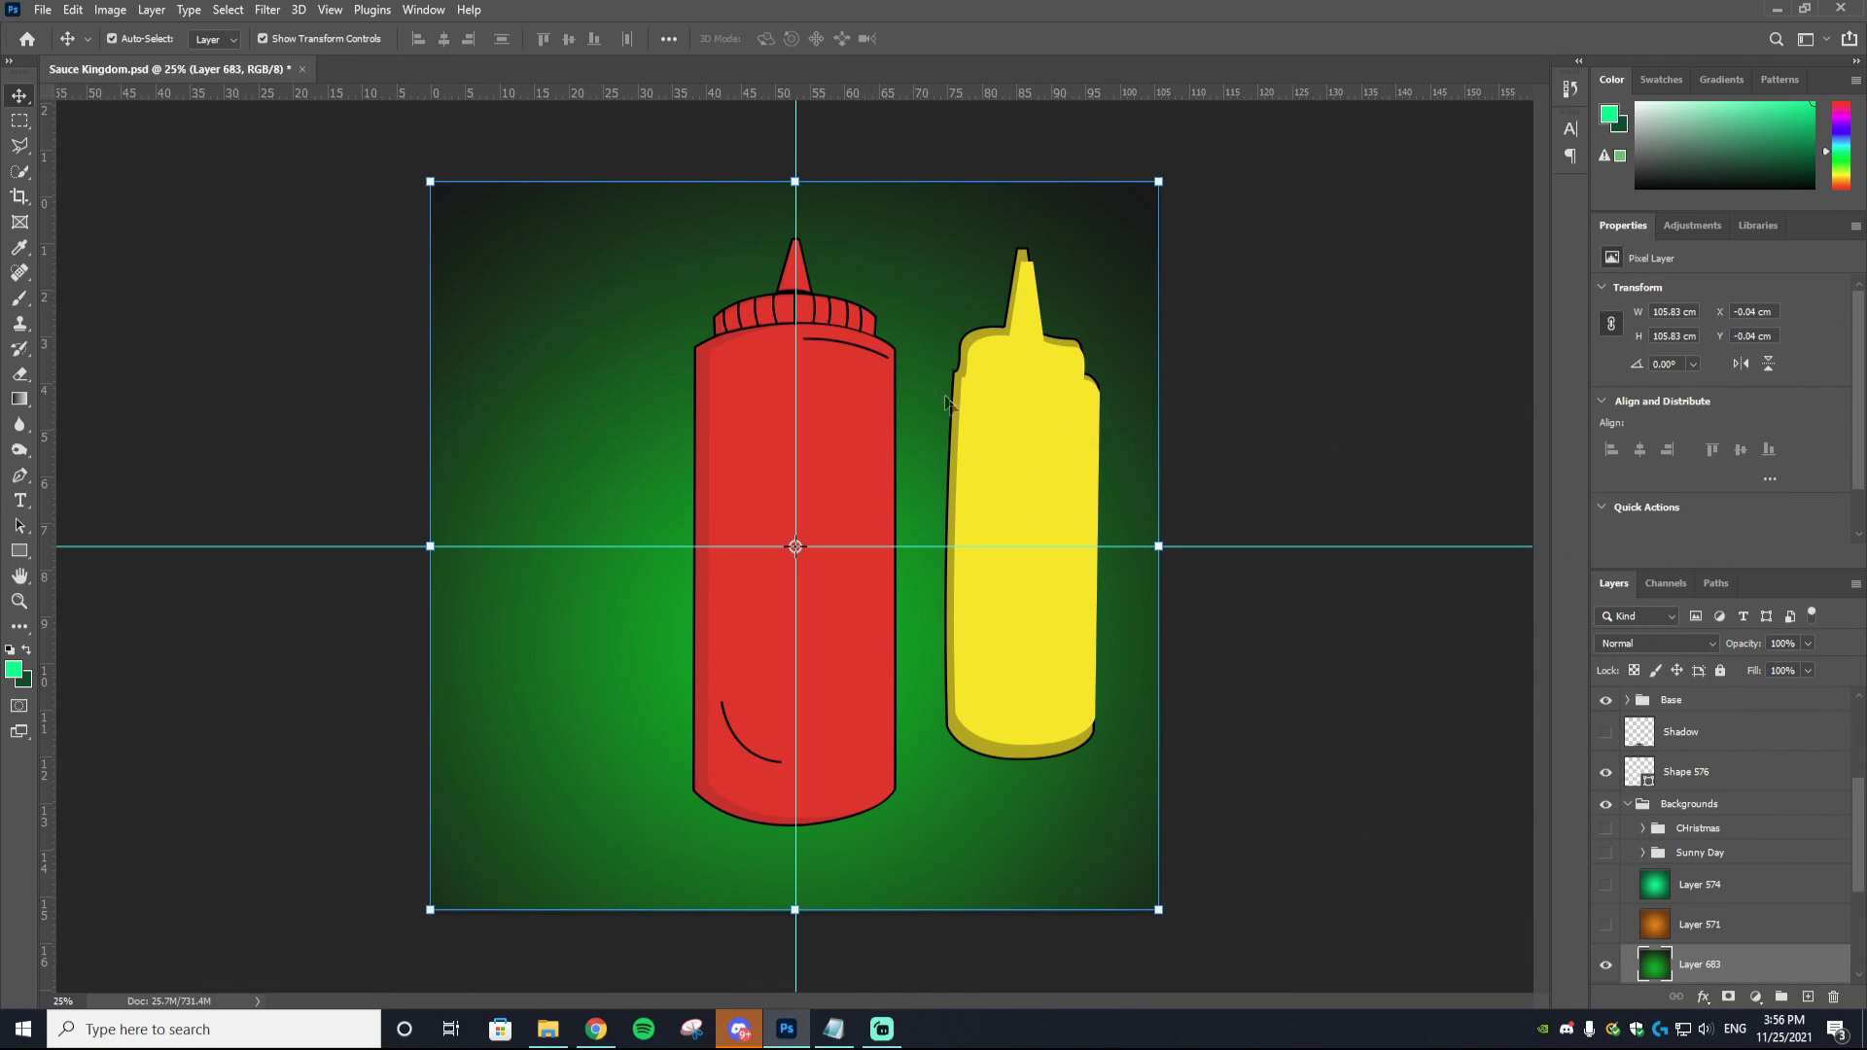
Step: Clip the Shape 577 copy layer to the Shape 577 bottle layer beneath it with a clipping mask
{"action": "left_click", "coordinate": [990, 425]}
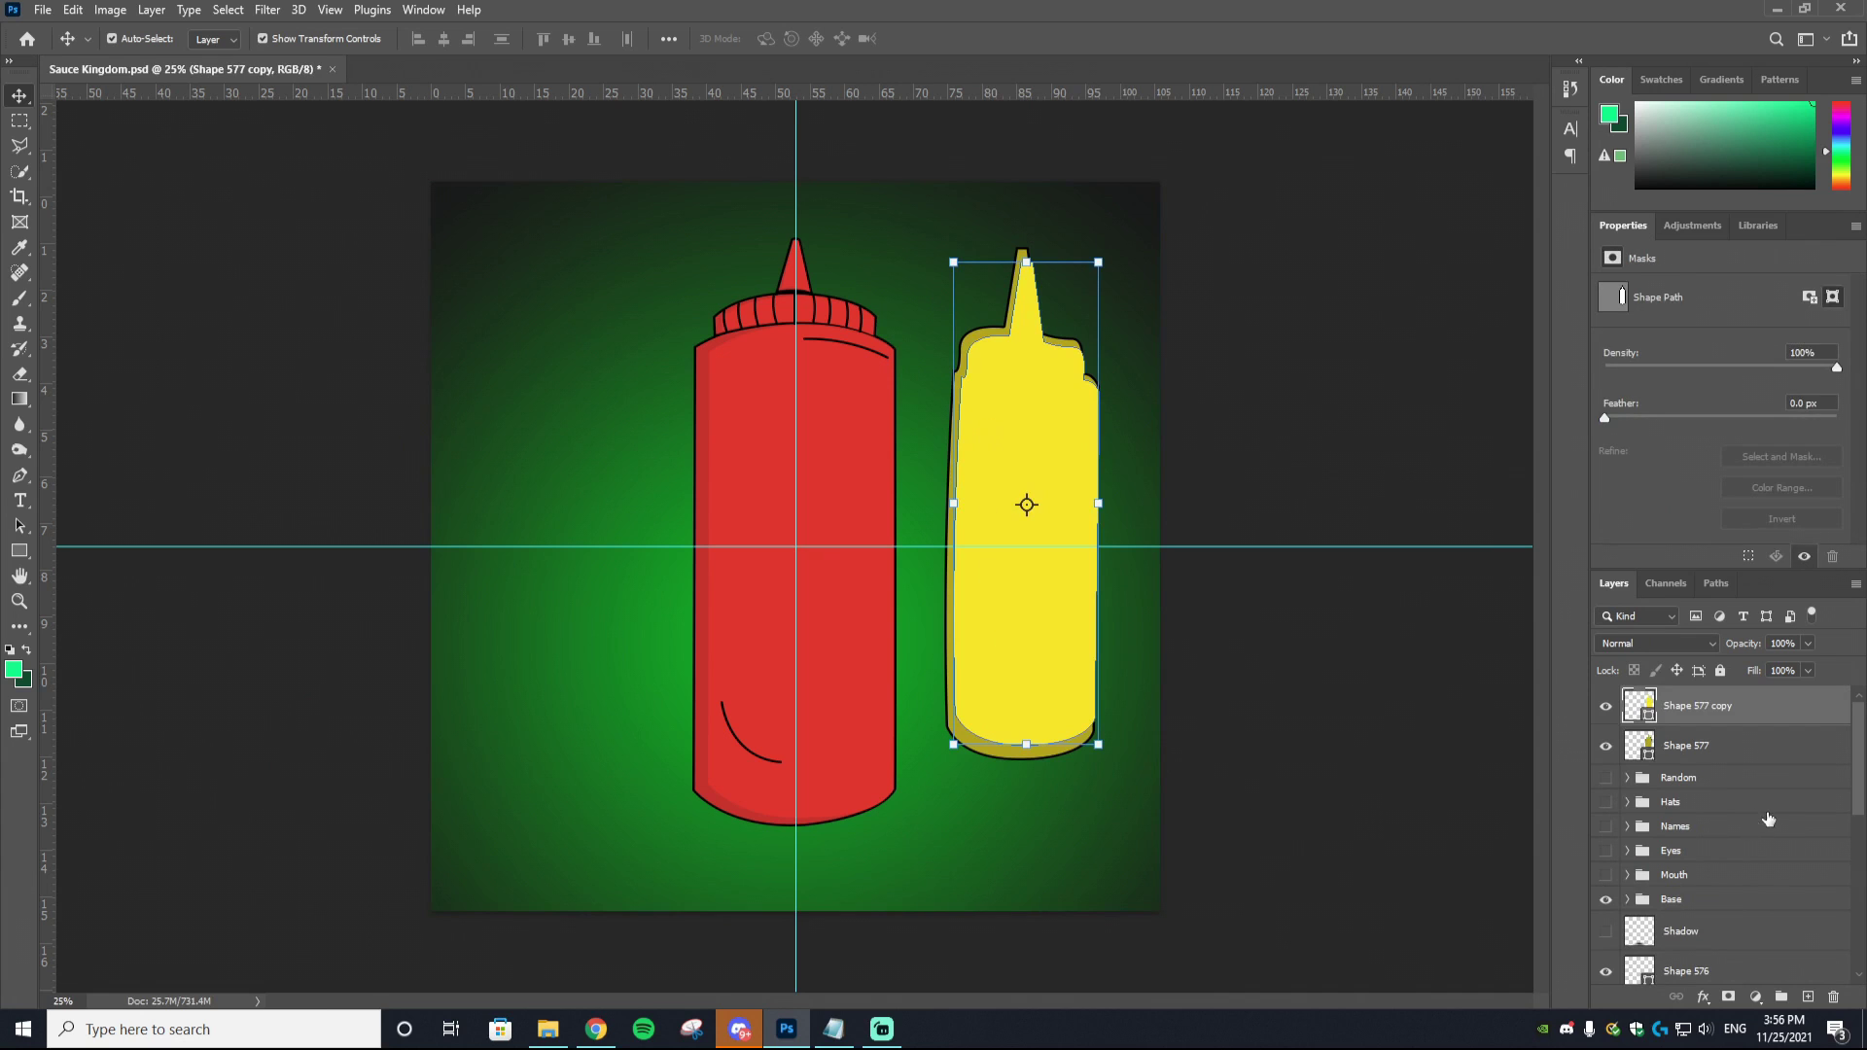
{"action": "right_click", "coordinate": [1693, 714]}
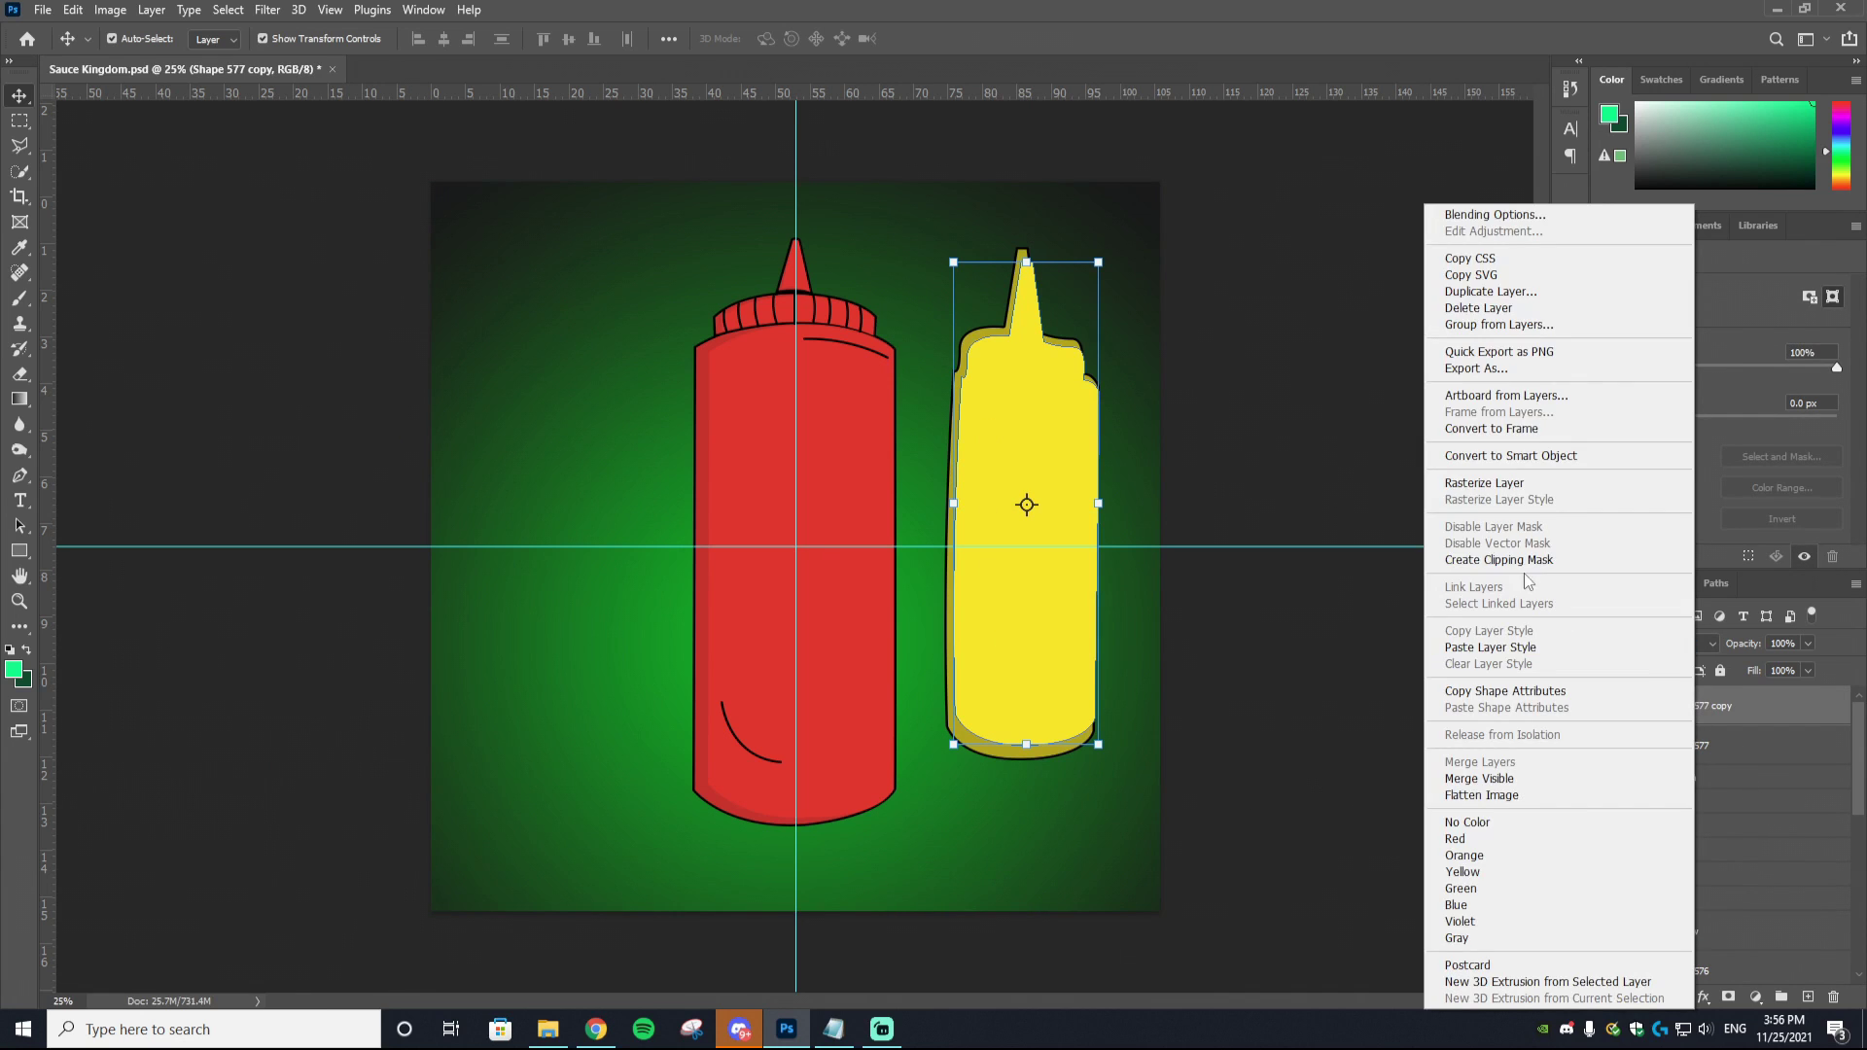
{"action": "left_click", "coordinate": [1499, 561]}
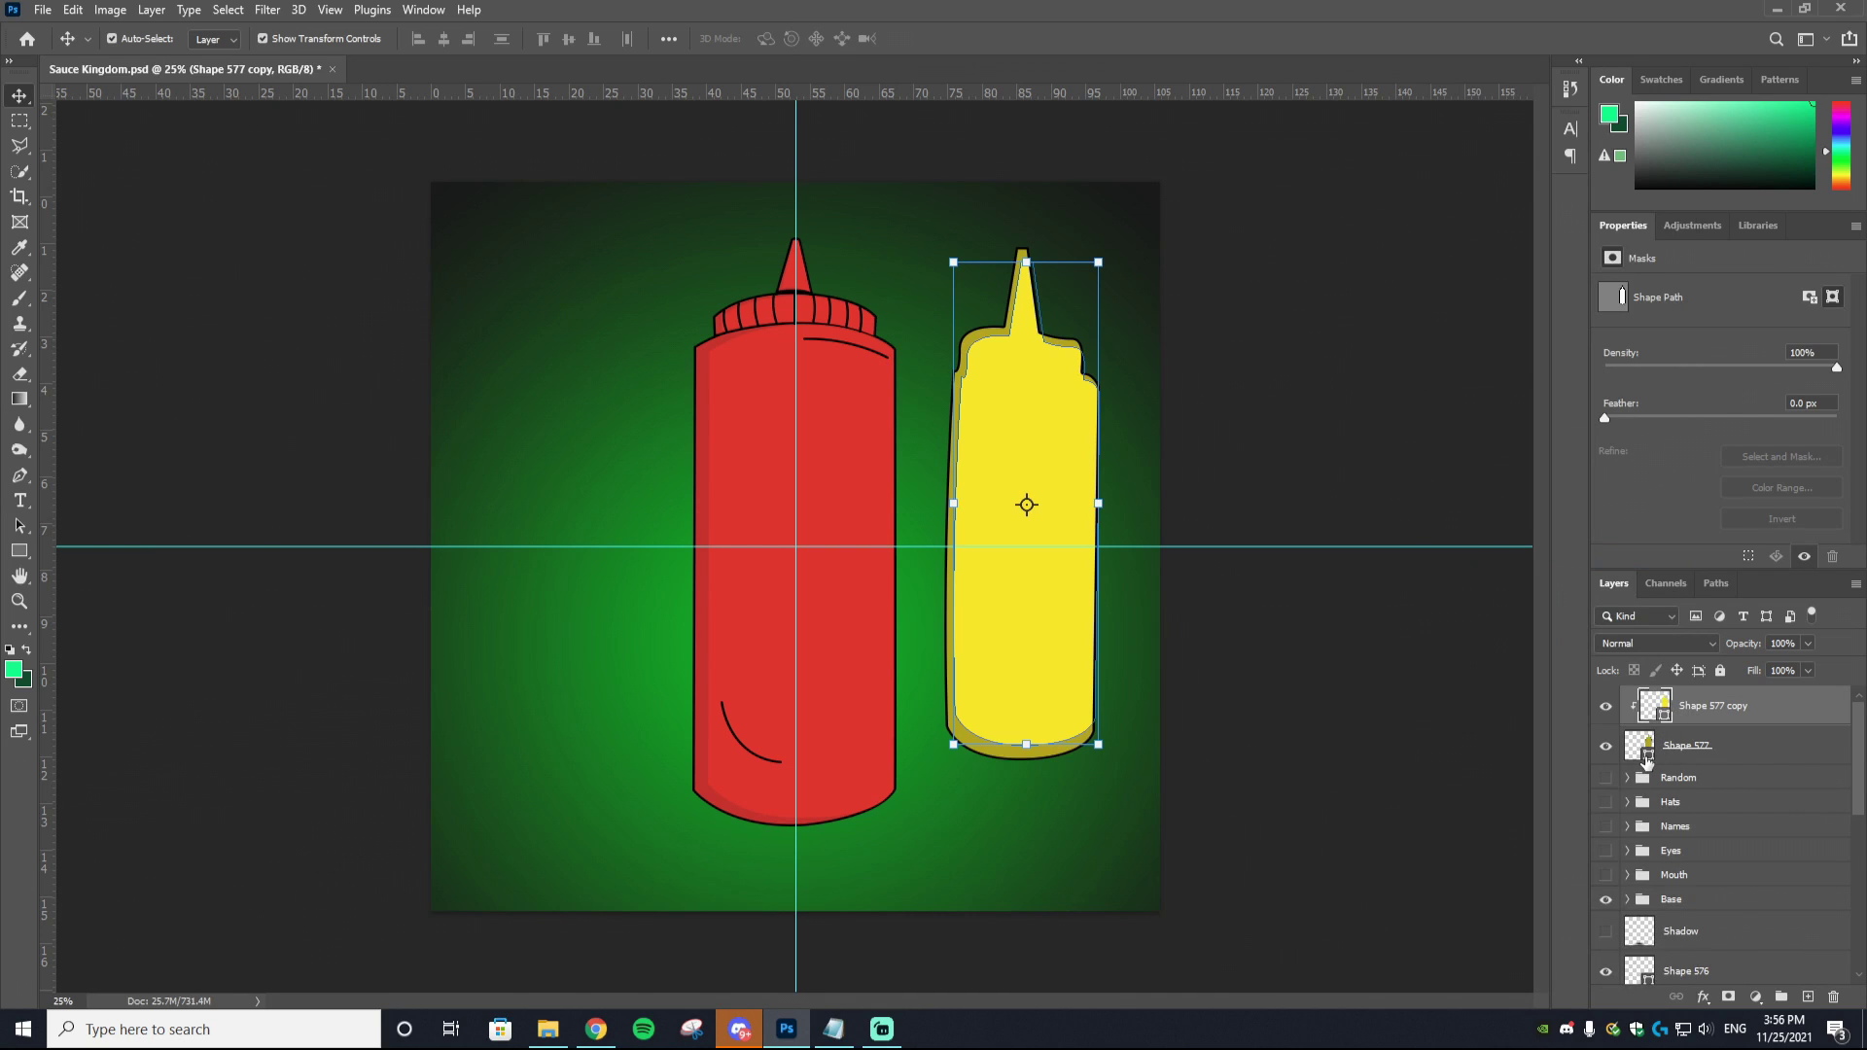
{"action": "left_click", "coordinate": [1157, 347]}
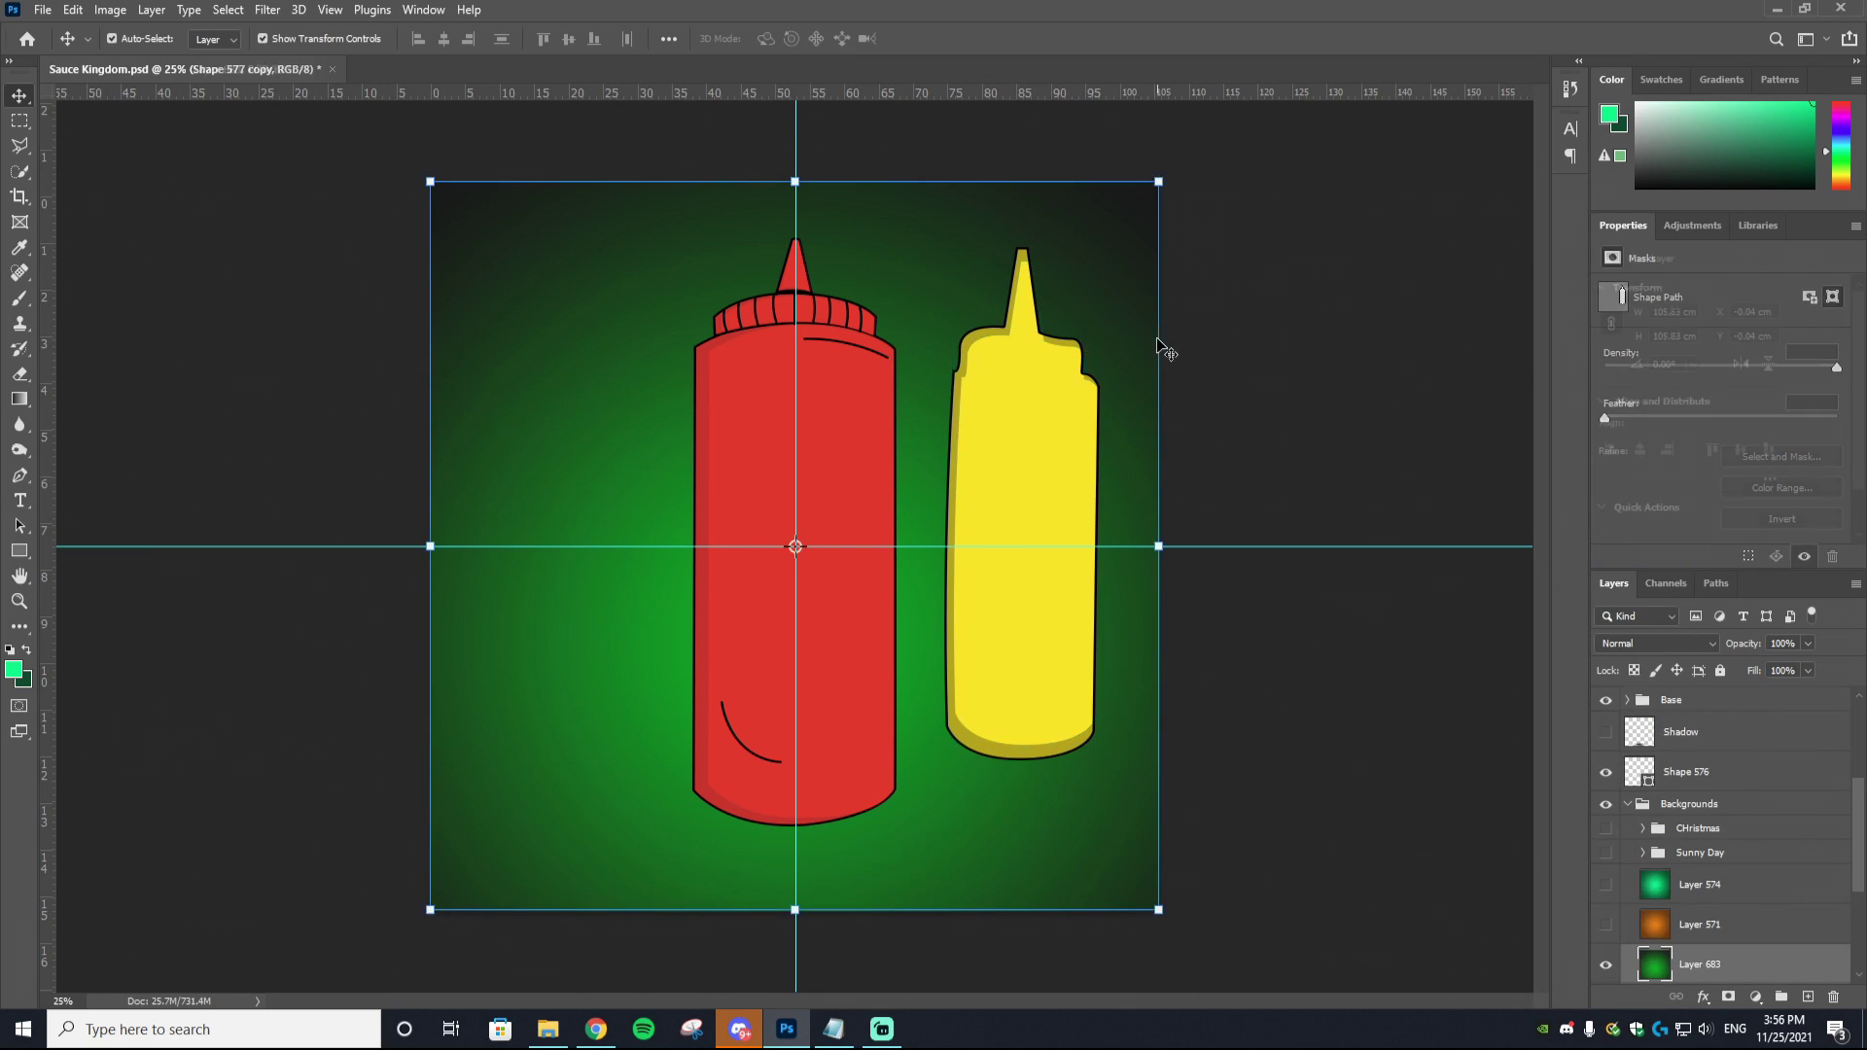
Step: Add an anchor point near the bright yellow copy's lower right corner and reshape its bottom curve to meet the bottle outline
{"action": "left_click", "coordinate": [1083, 411]}
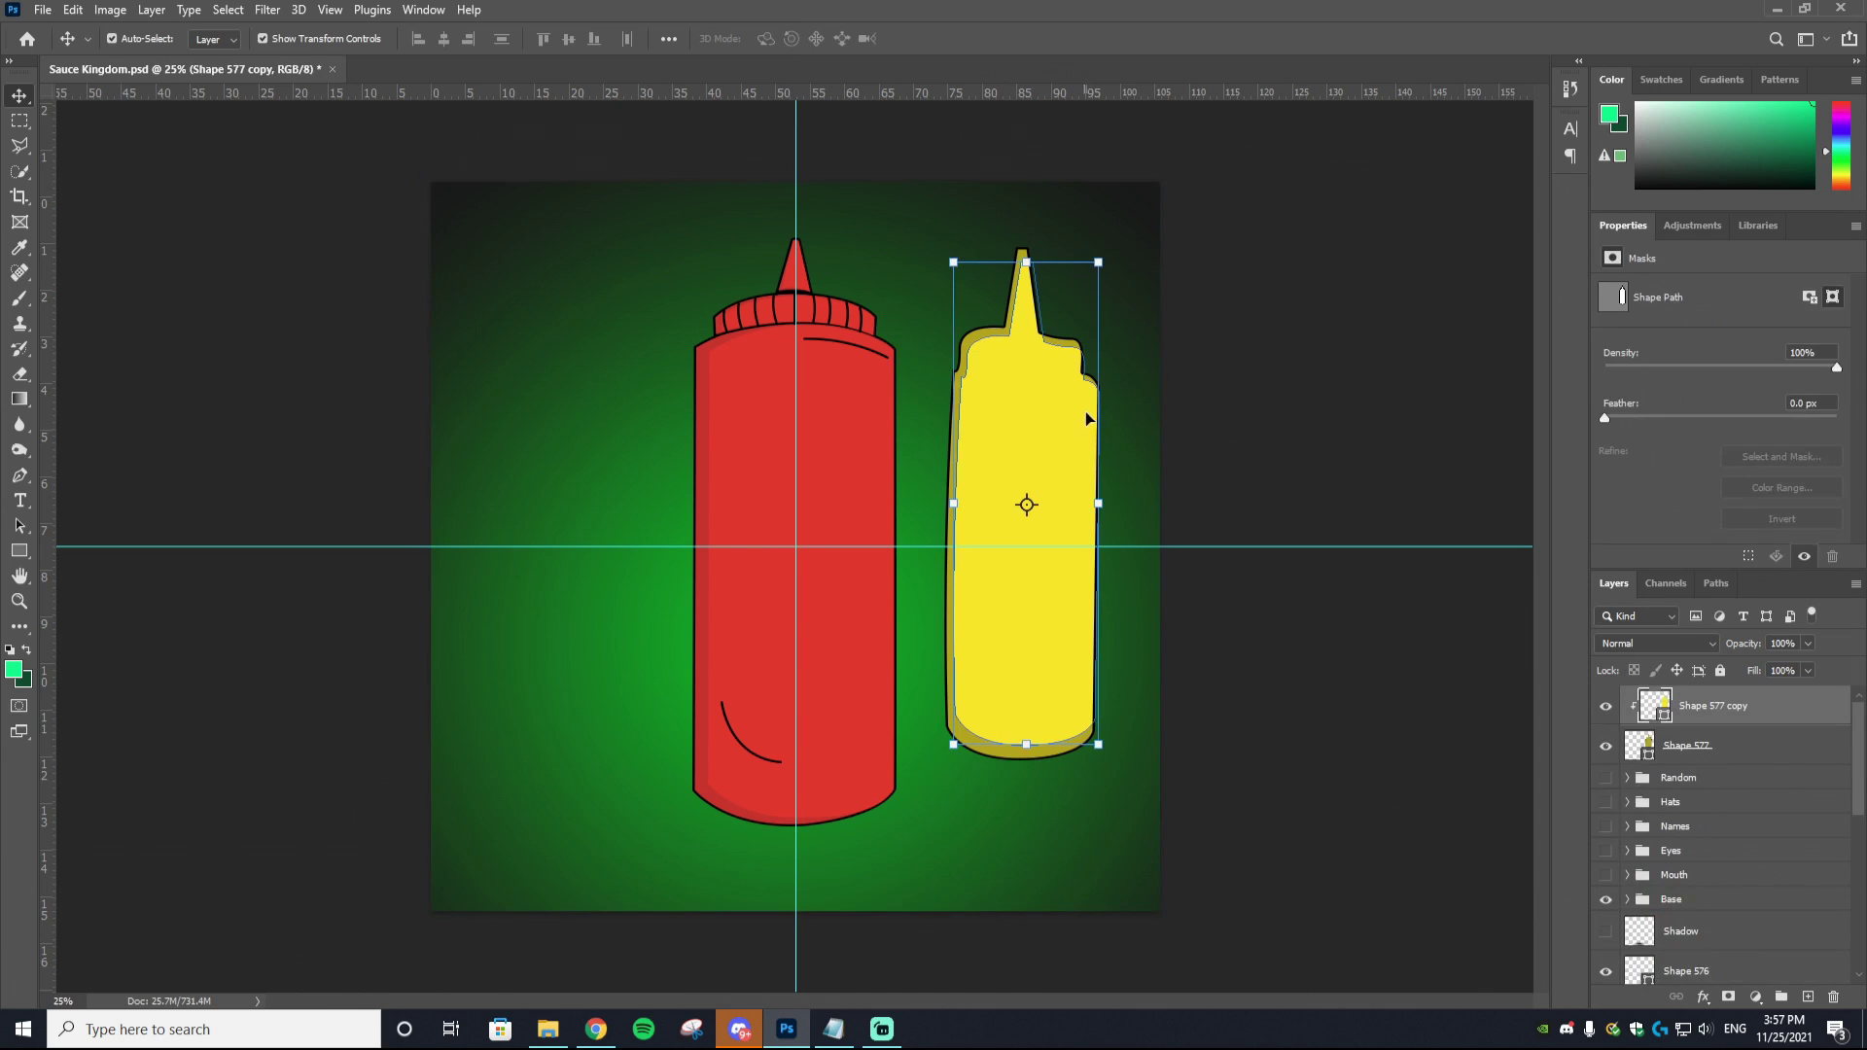
{"action": "key", "text": "ctrl+plus"}
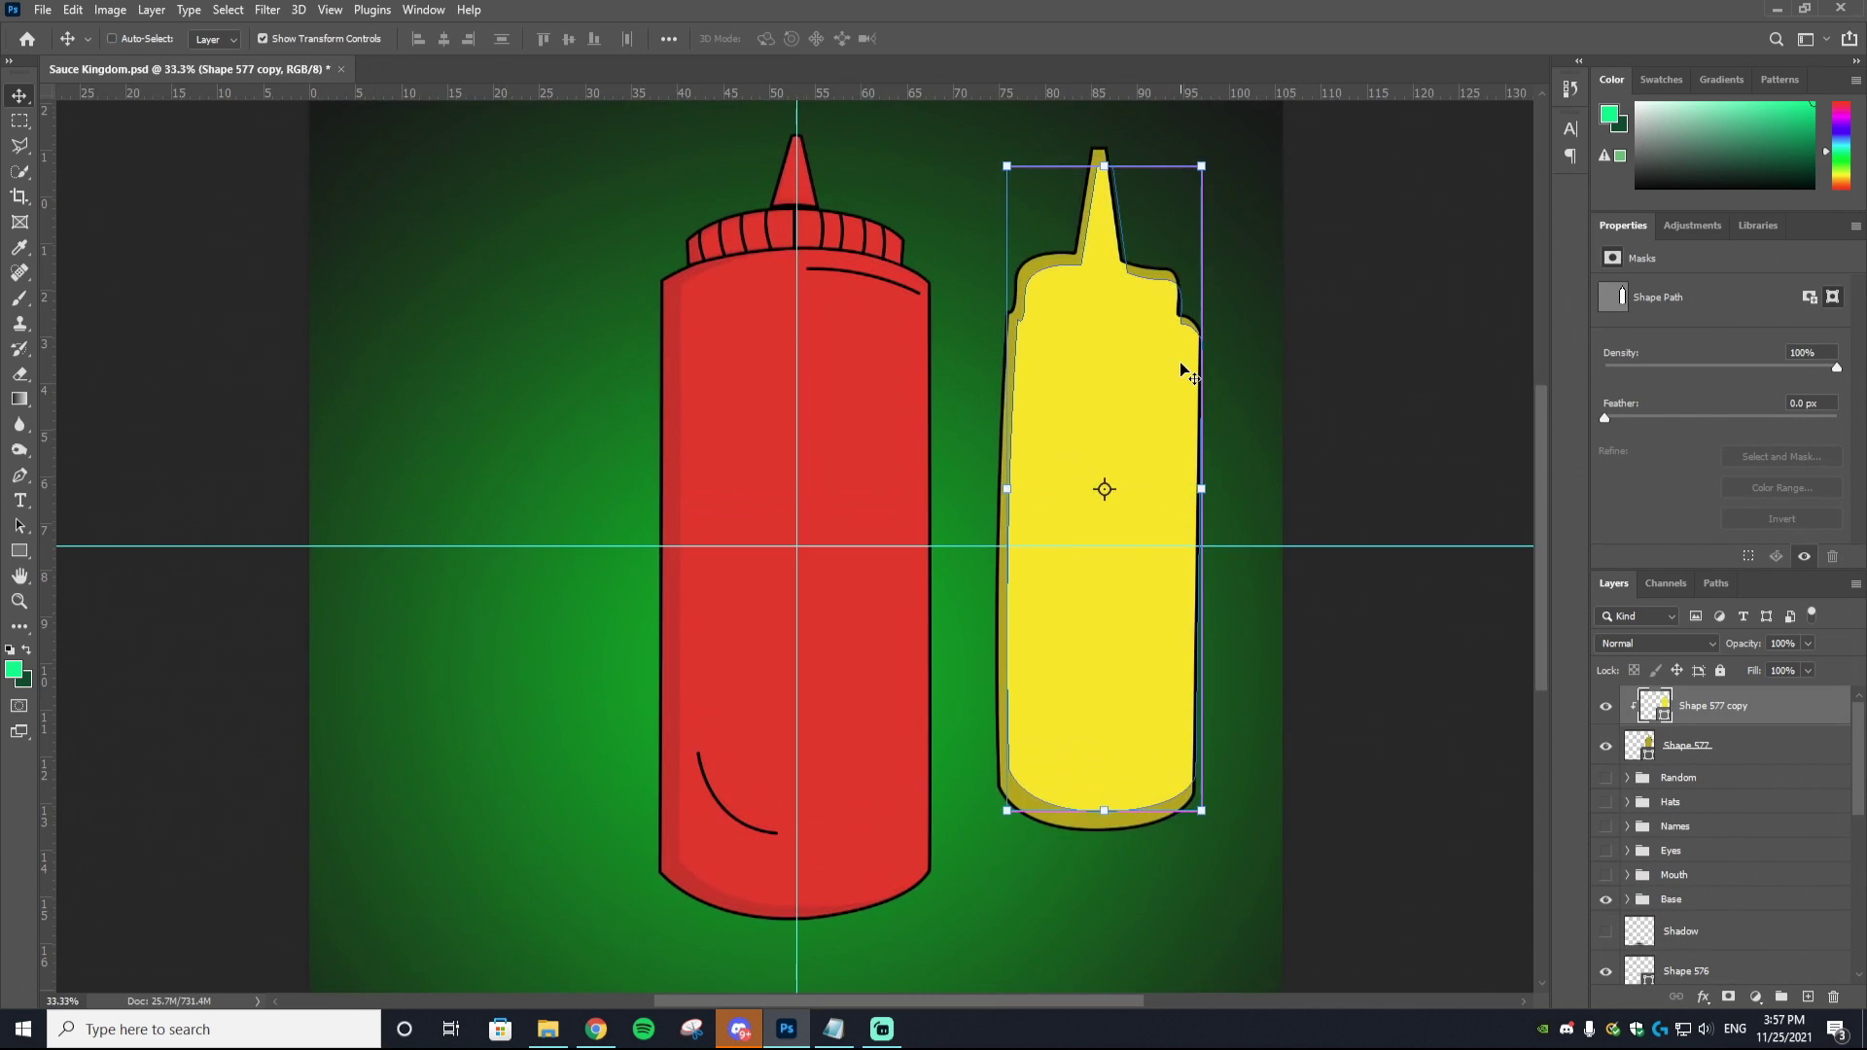
{"action": "left_click_drag", "start_coordinate": [1053, 1000], "coordinate": [1157, 999]}
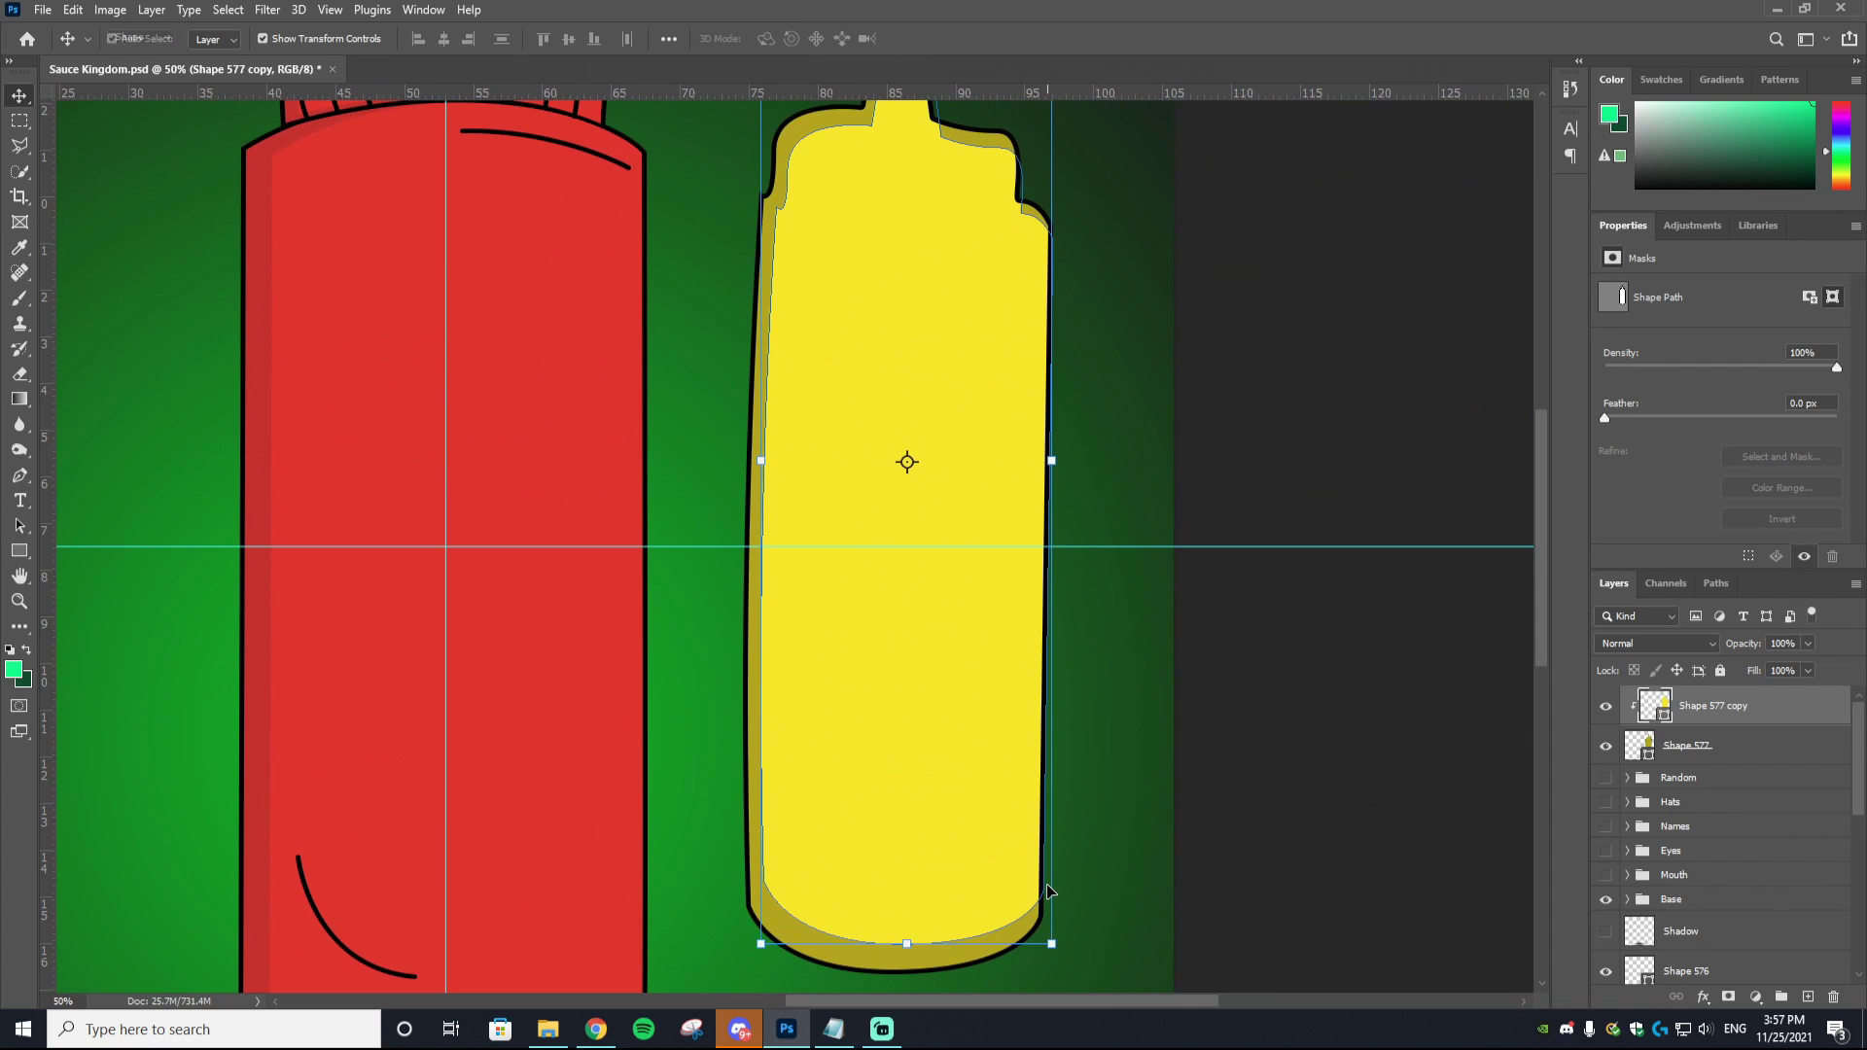
{"action": "key", "text": "p"}
{"action": "right_click", "coordinate": [1046, 891]}
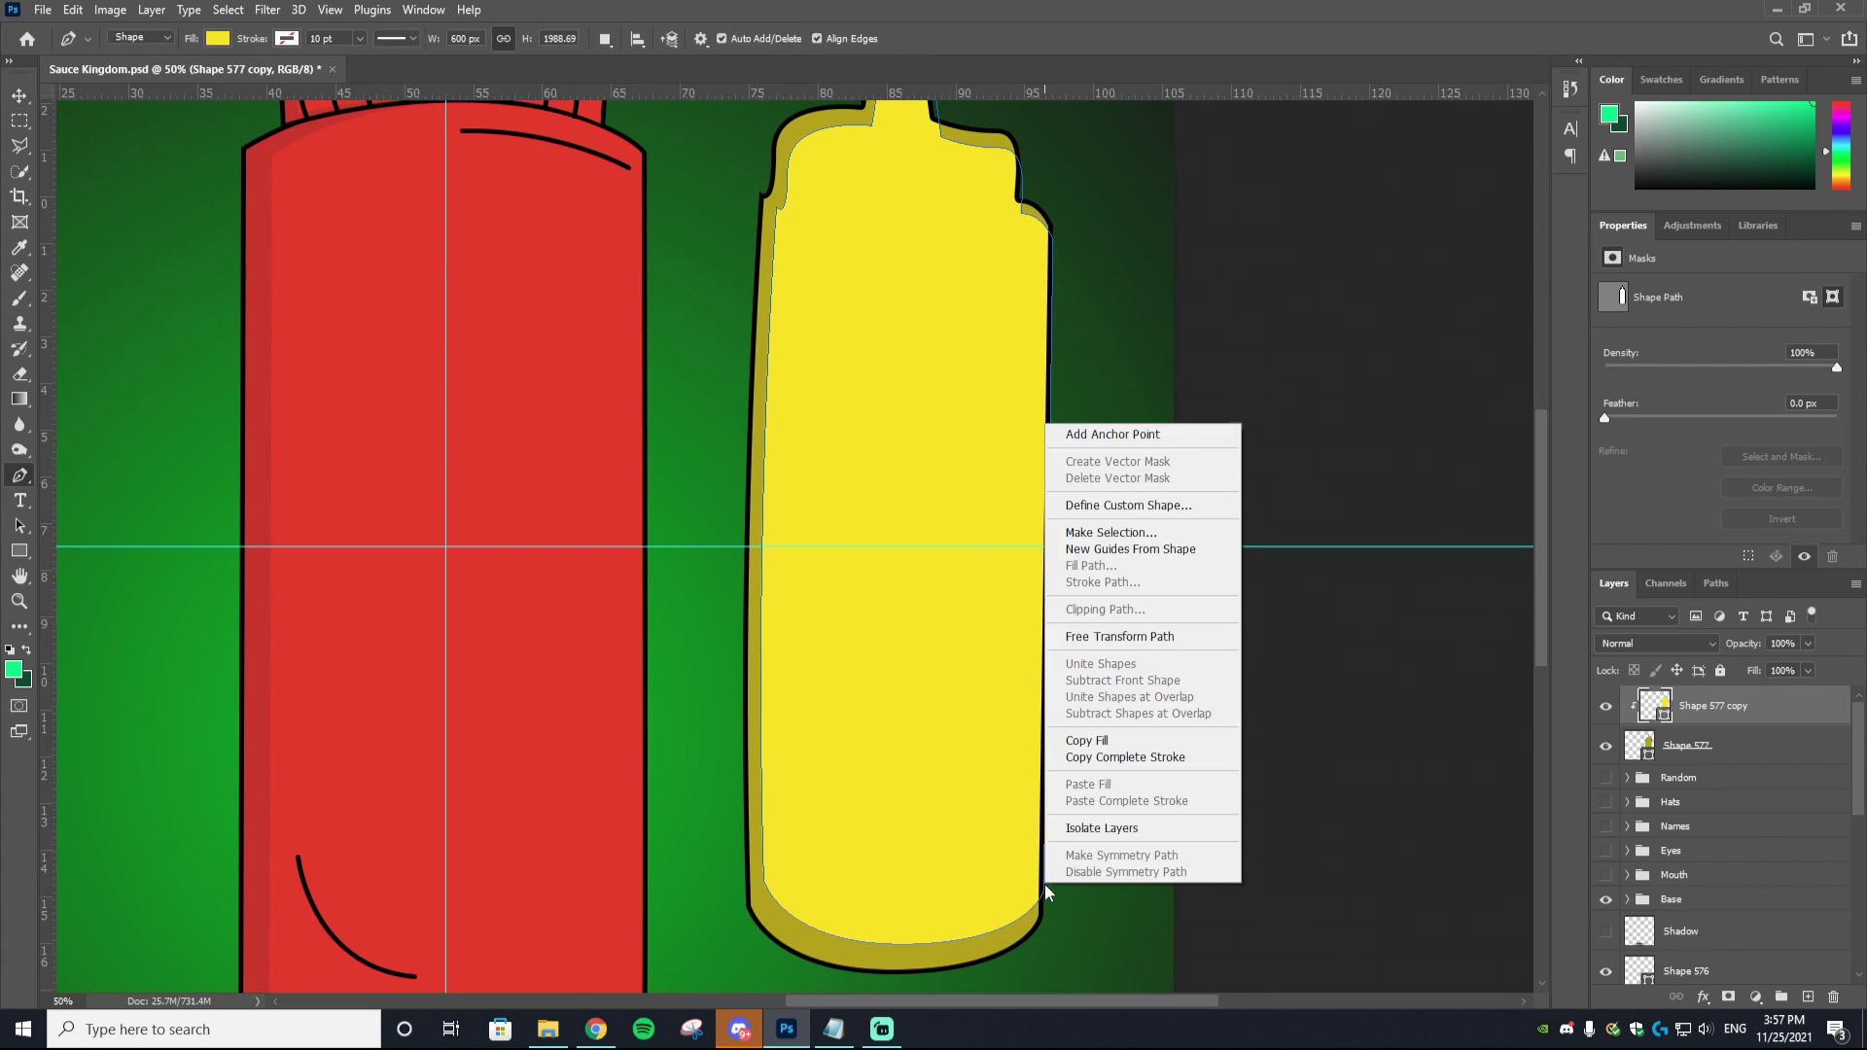
{"action": "left_click", "coordinate": [1099, 435]}
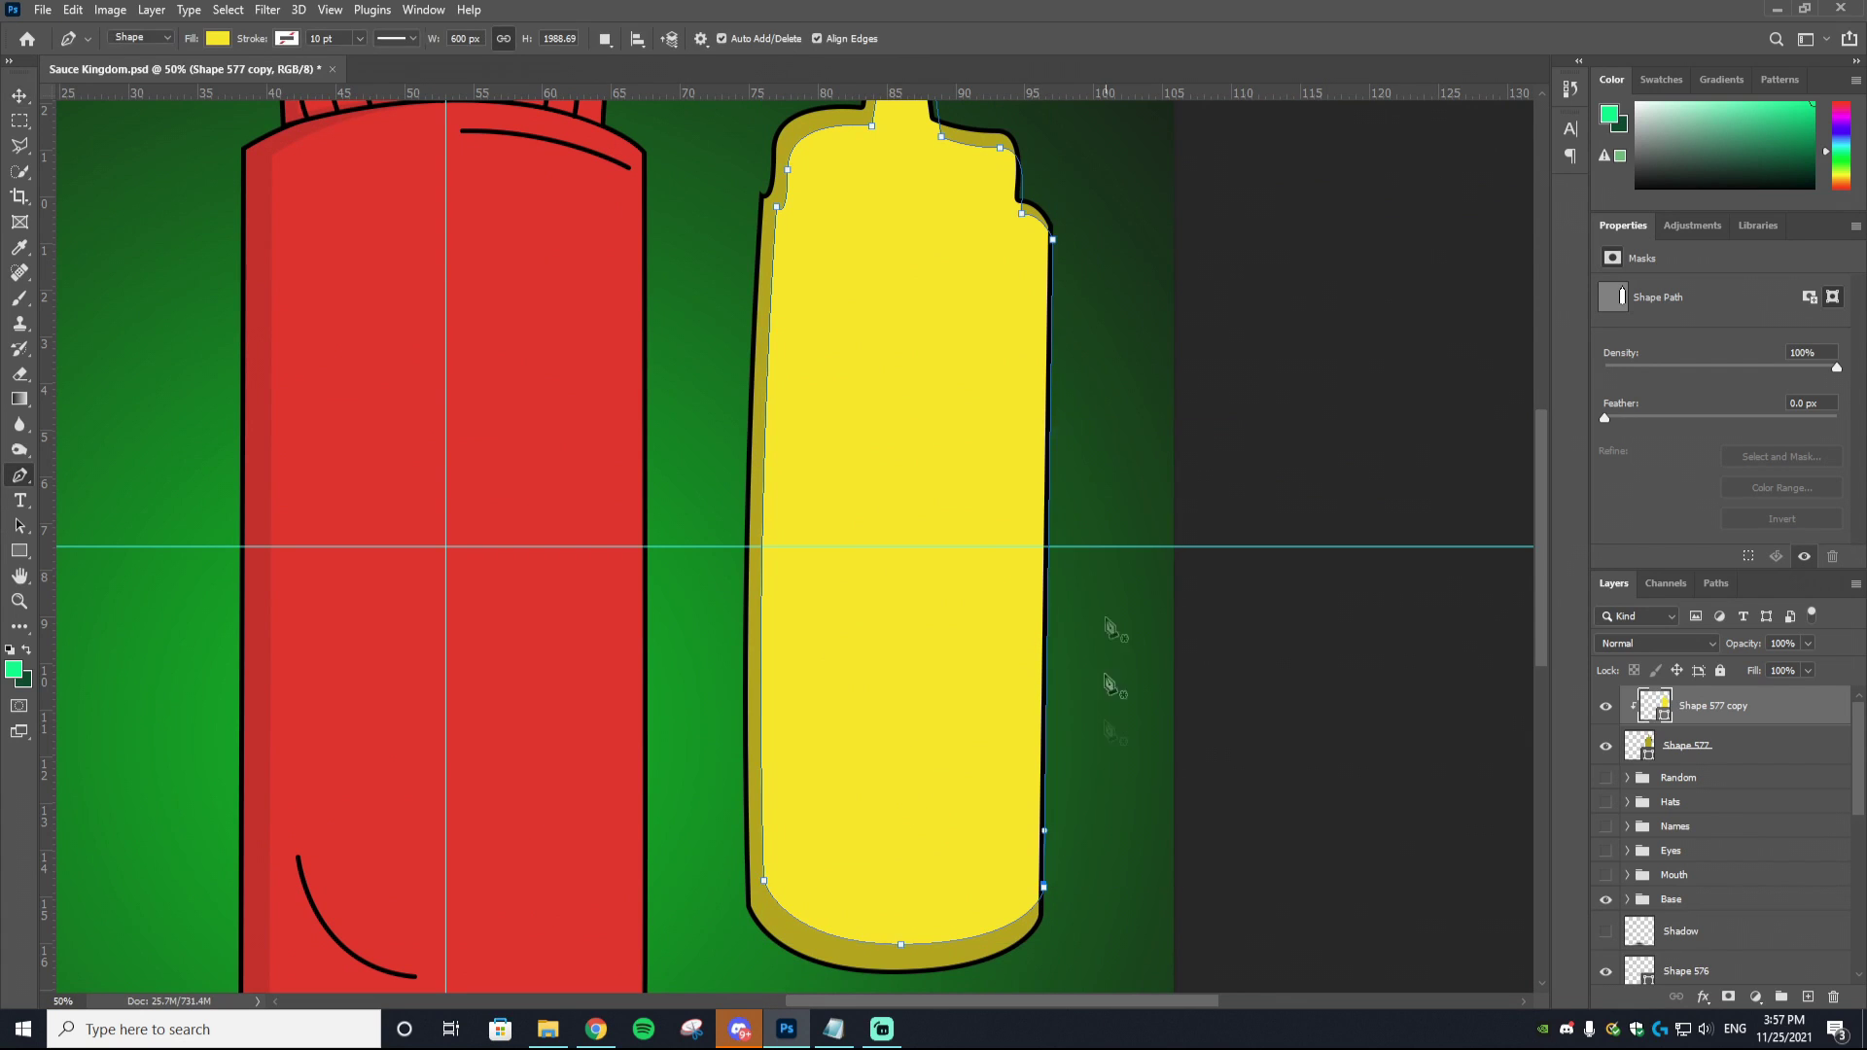
{"action": "scroll", "coordinate": [1119, 739], "scroll_direction": "down", "scroll_amount": 5}
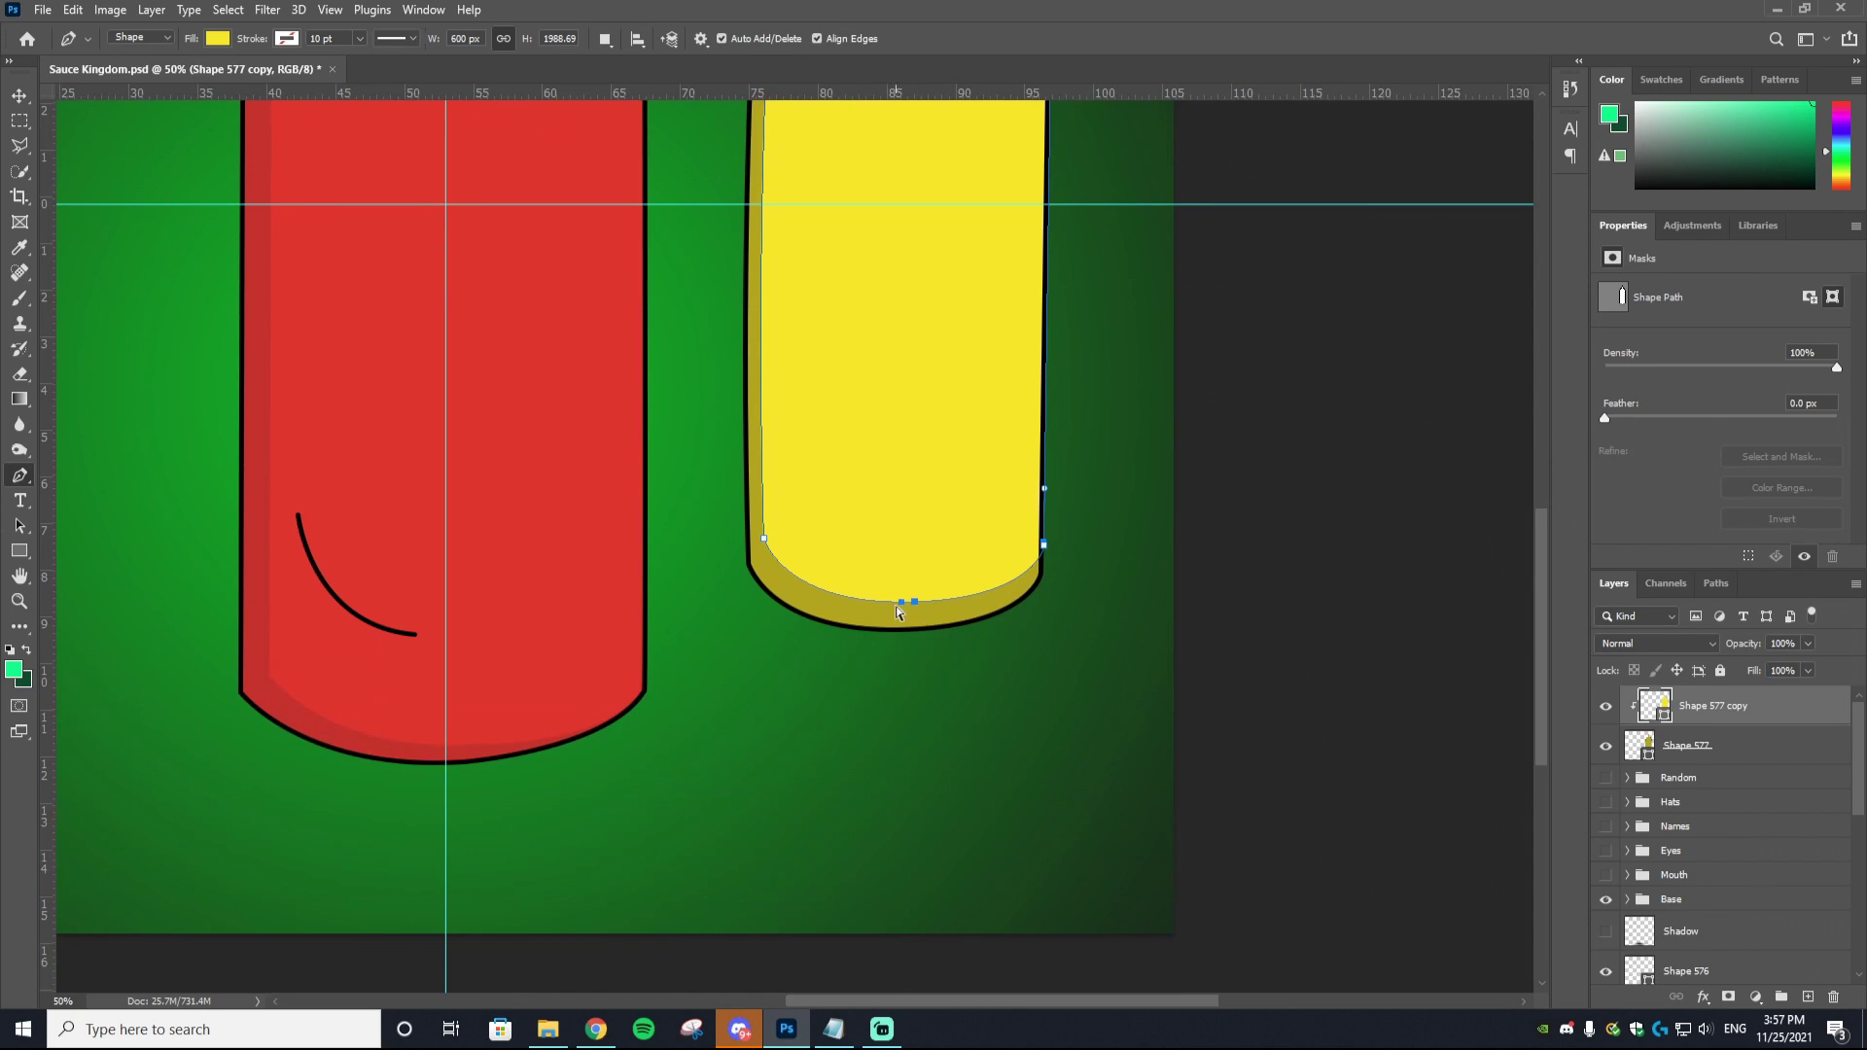
{"action": "left_click_drag", "start_coordinate": [901, 607], "coordinate": [910, 626]}
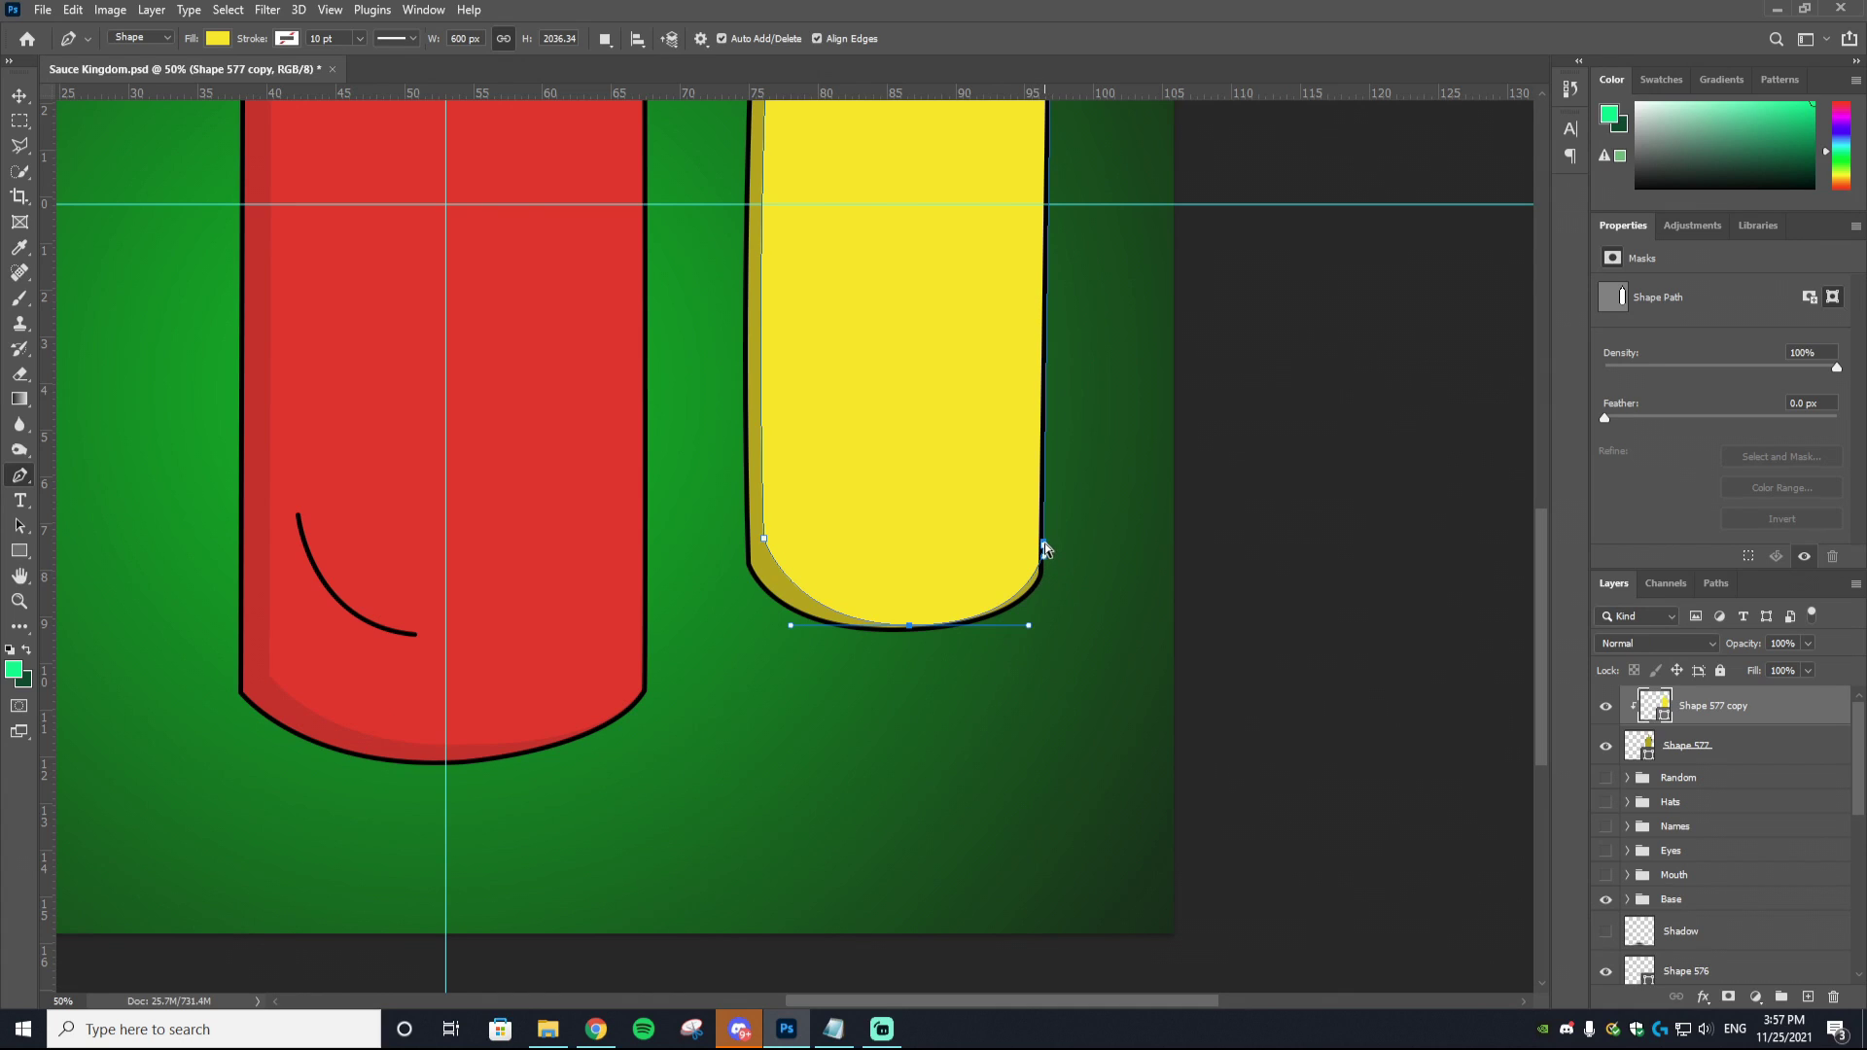
{"action": "left_click", "coordinate": [1035, 570]}
{"action": "left_click_drag", "start_coordinate": [1035, 570], "coordinate": [1036, 564]}
{"action": "left_click_drag", "start_coordinate": [1029, 625], "coordinate": [1032, 616]}
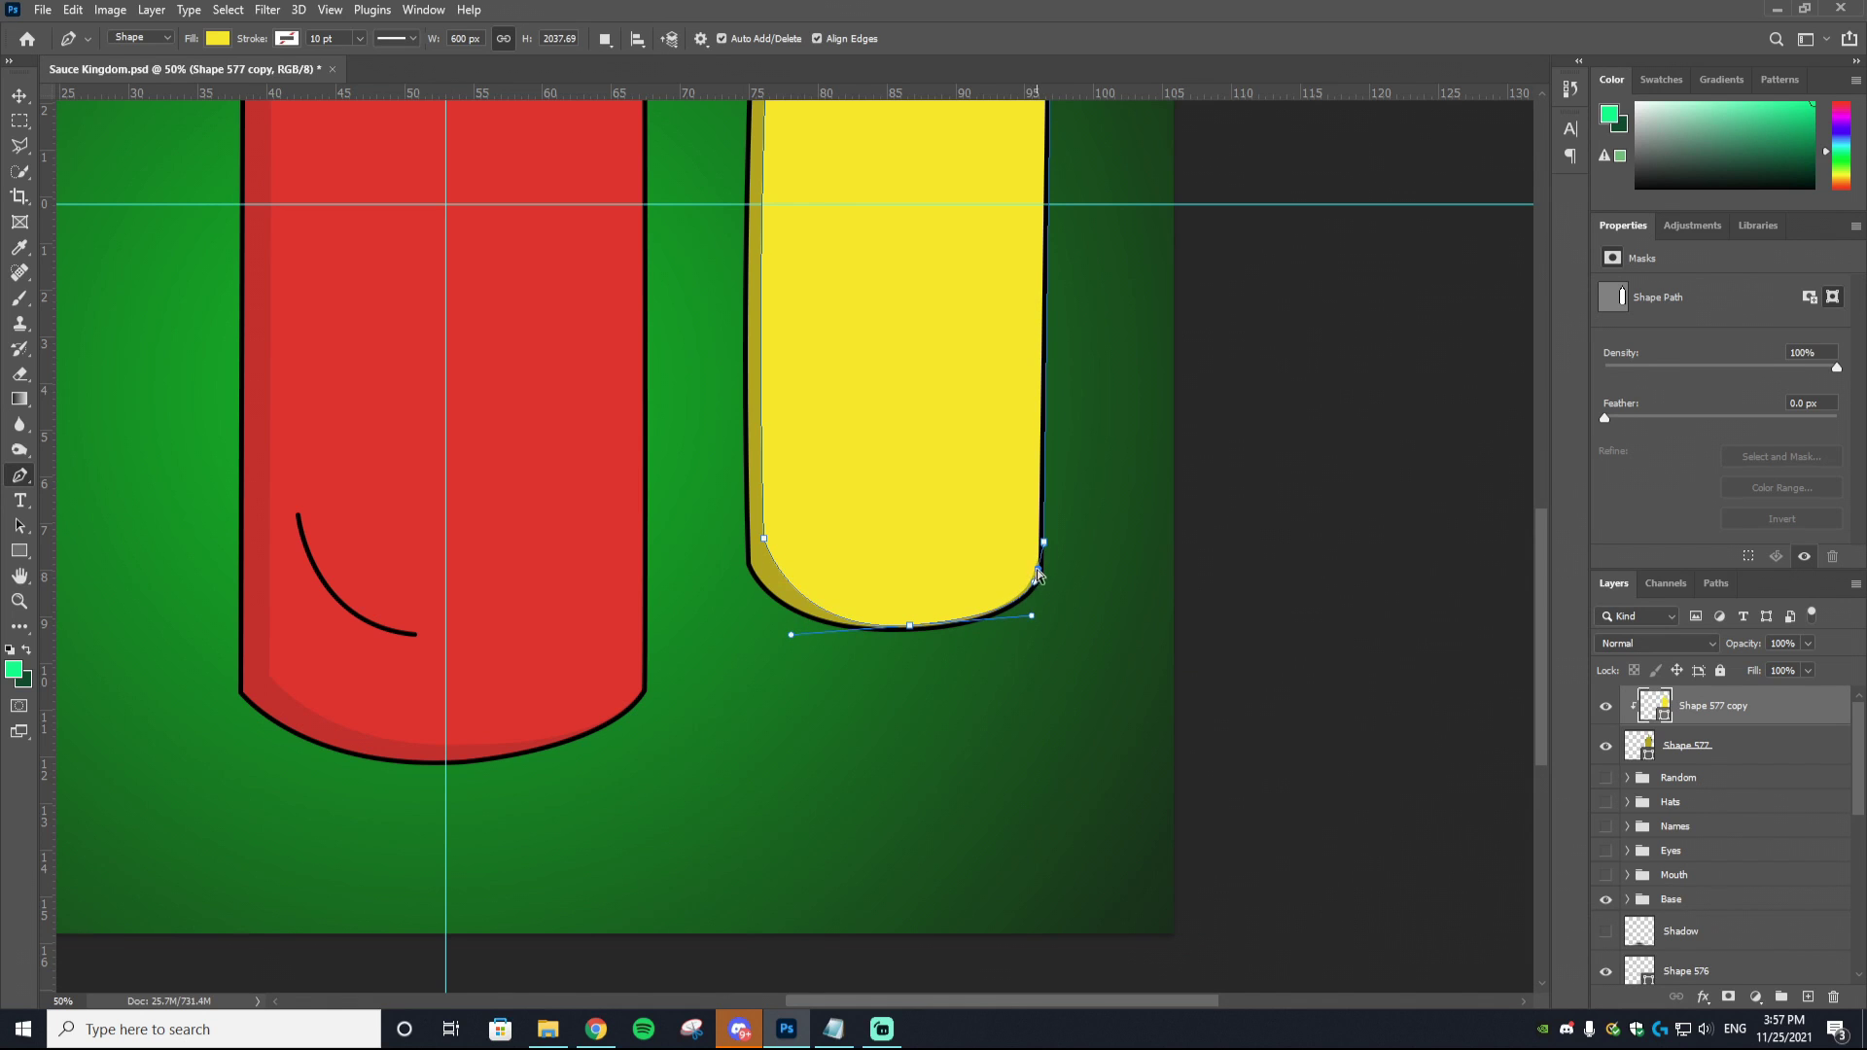
Step: Extend the bright yellow copy's nozzle tip up to the outline so its right side is fully covered
{"action": "scroll", "coordinate": [1042, 544], "scroll_direction": "up", "scroll_amount": 5}
{"action": "left_click_drag", "start_coordinate": [1027, 273], "coordinate": [924, 233]}
{"action": "scroll", "coordinate": [942, 195], "scroll_direction": "up", "scroll_amount": 2}
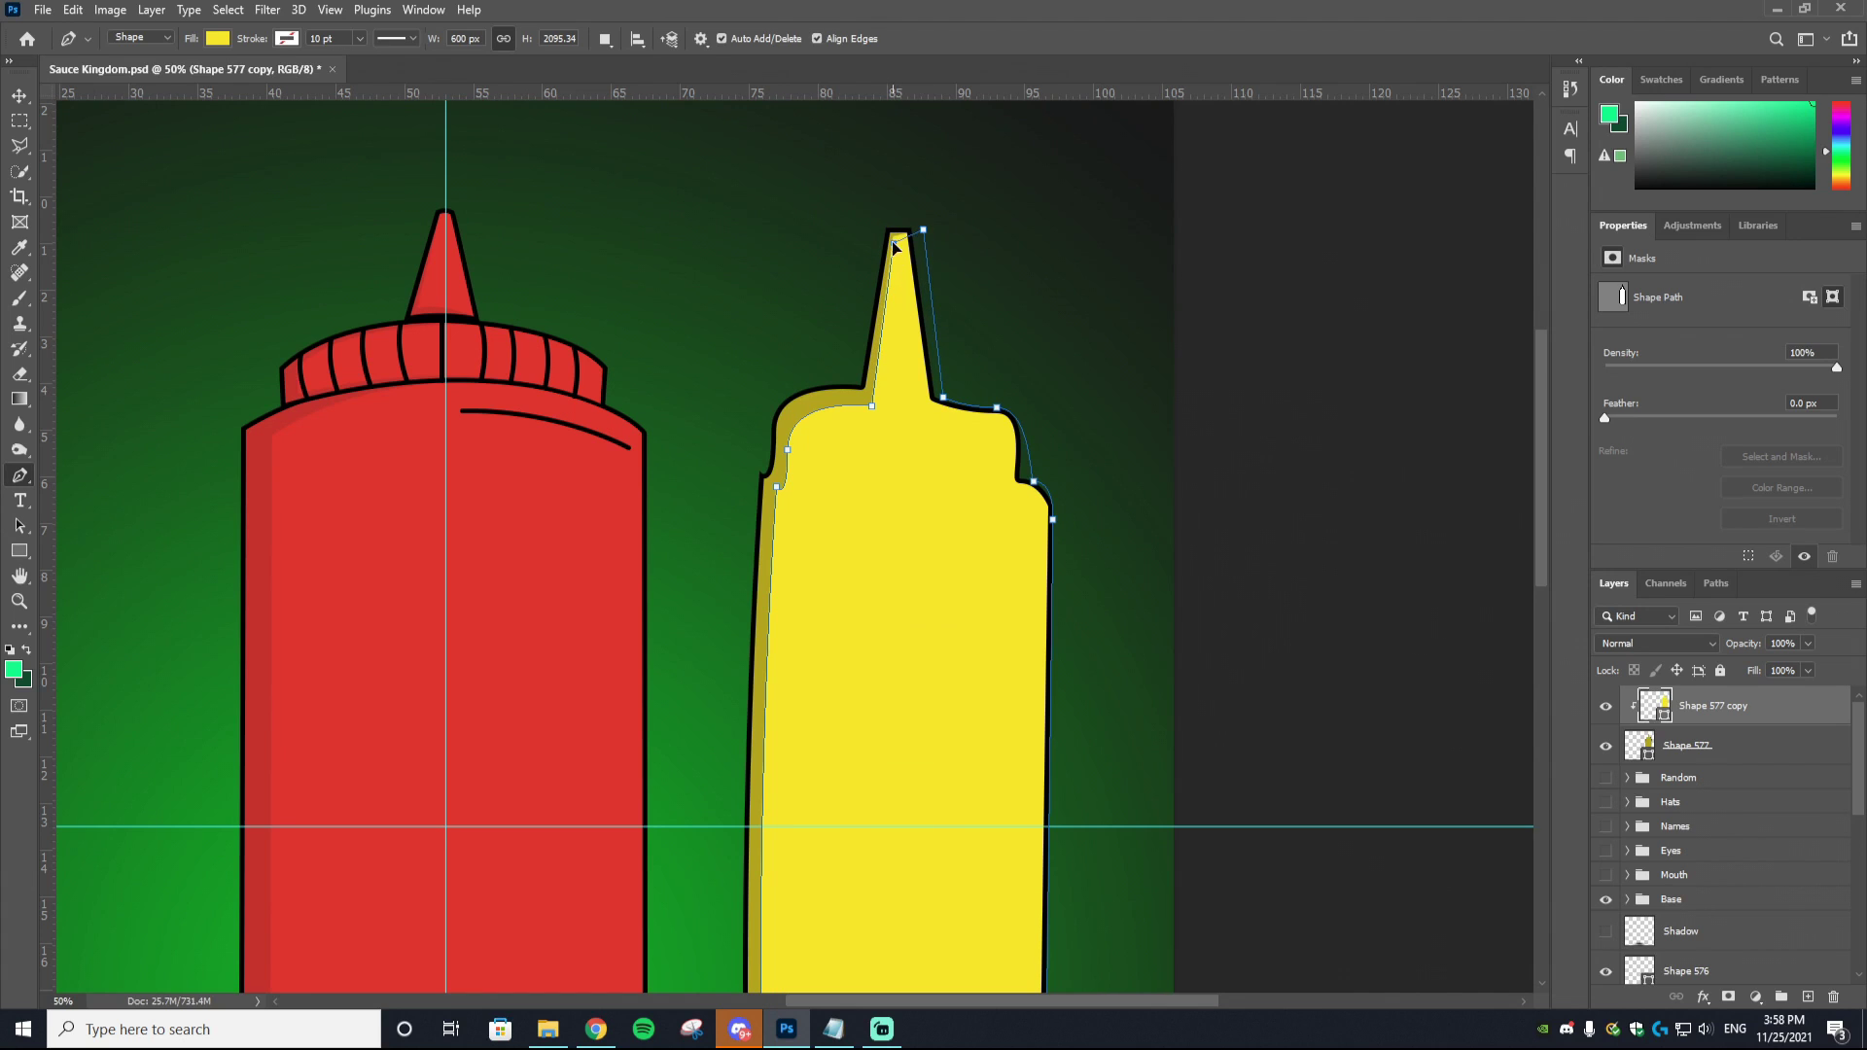
{"action": "key", "text": "v"}
{"action": "left_click", "coordinate": [1152, 616]}
{"action": "scroll", "coordinate": [1157, 619], "scroll_direction": "down", "scroll_amount": 8}
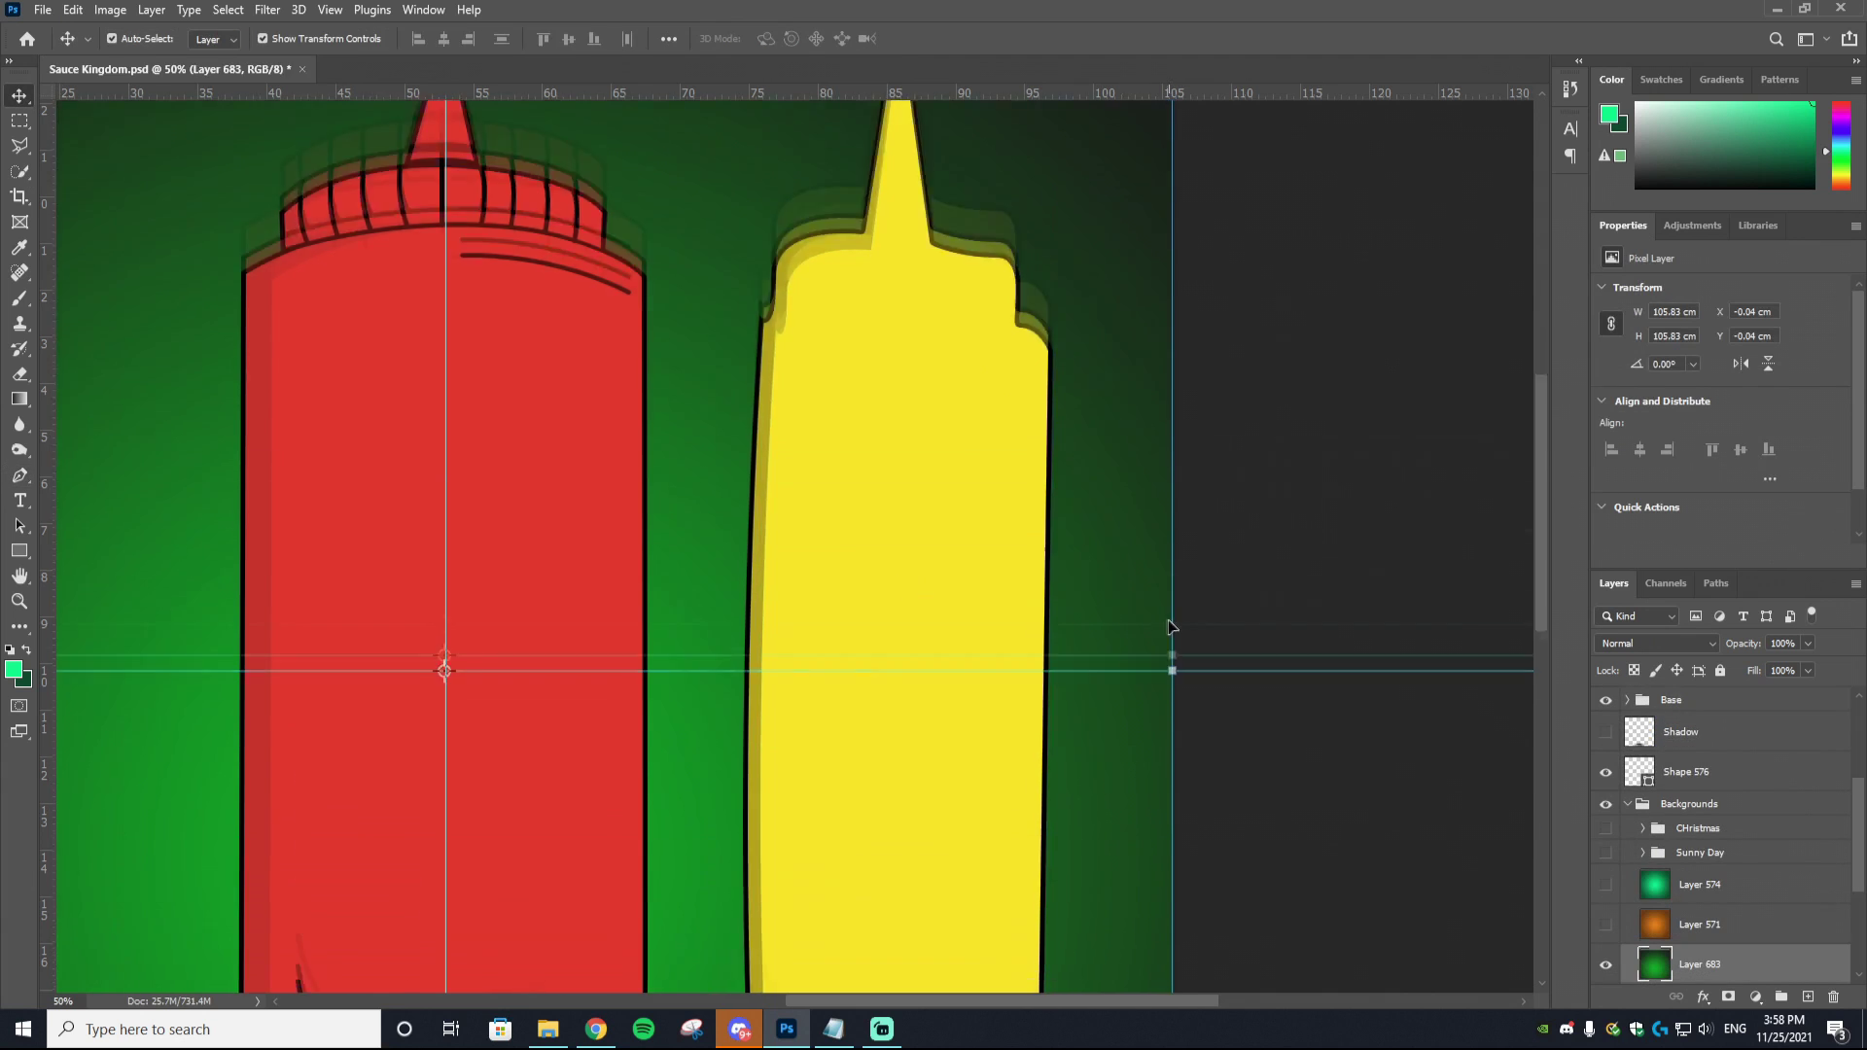
{"action": "key", "text": "ctrl+minus"}
{"action": "key", "text": "ctrl+minus"}
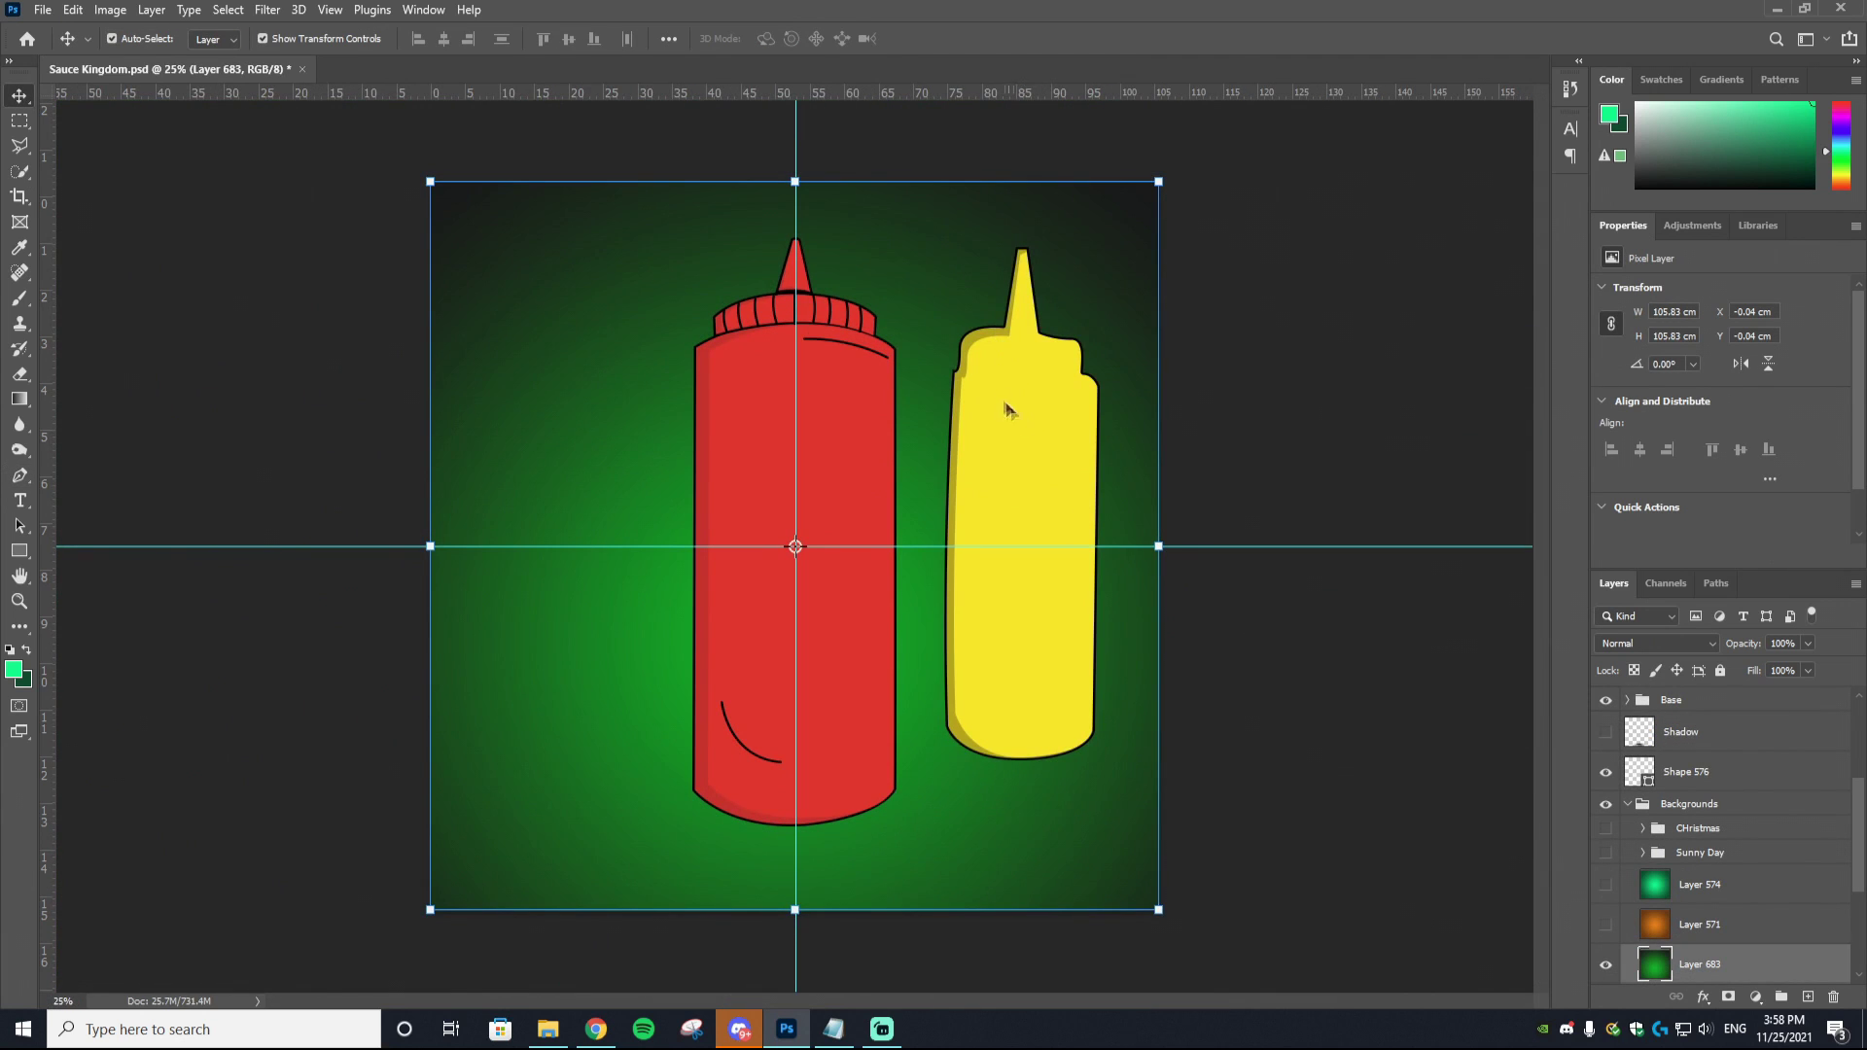
Step: Lighten the Shape 577 shading by setting its fill color to #dac304
{"action": "left_click", "coordinate": [953, 481]}
{"action": "scroll", "coordinate": [1697, 744], "scroll_direction": "up", "scroll_amount": 1}
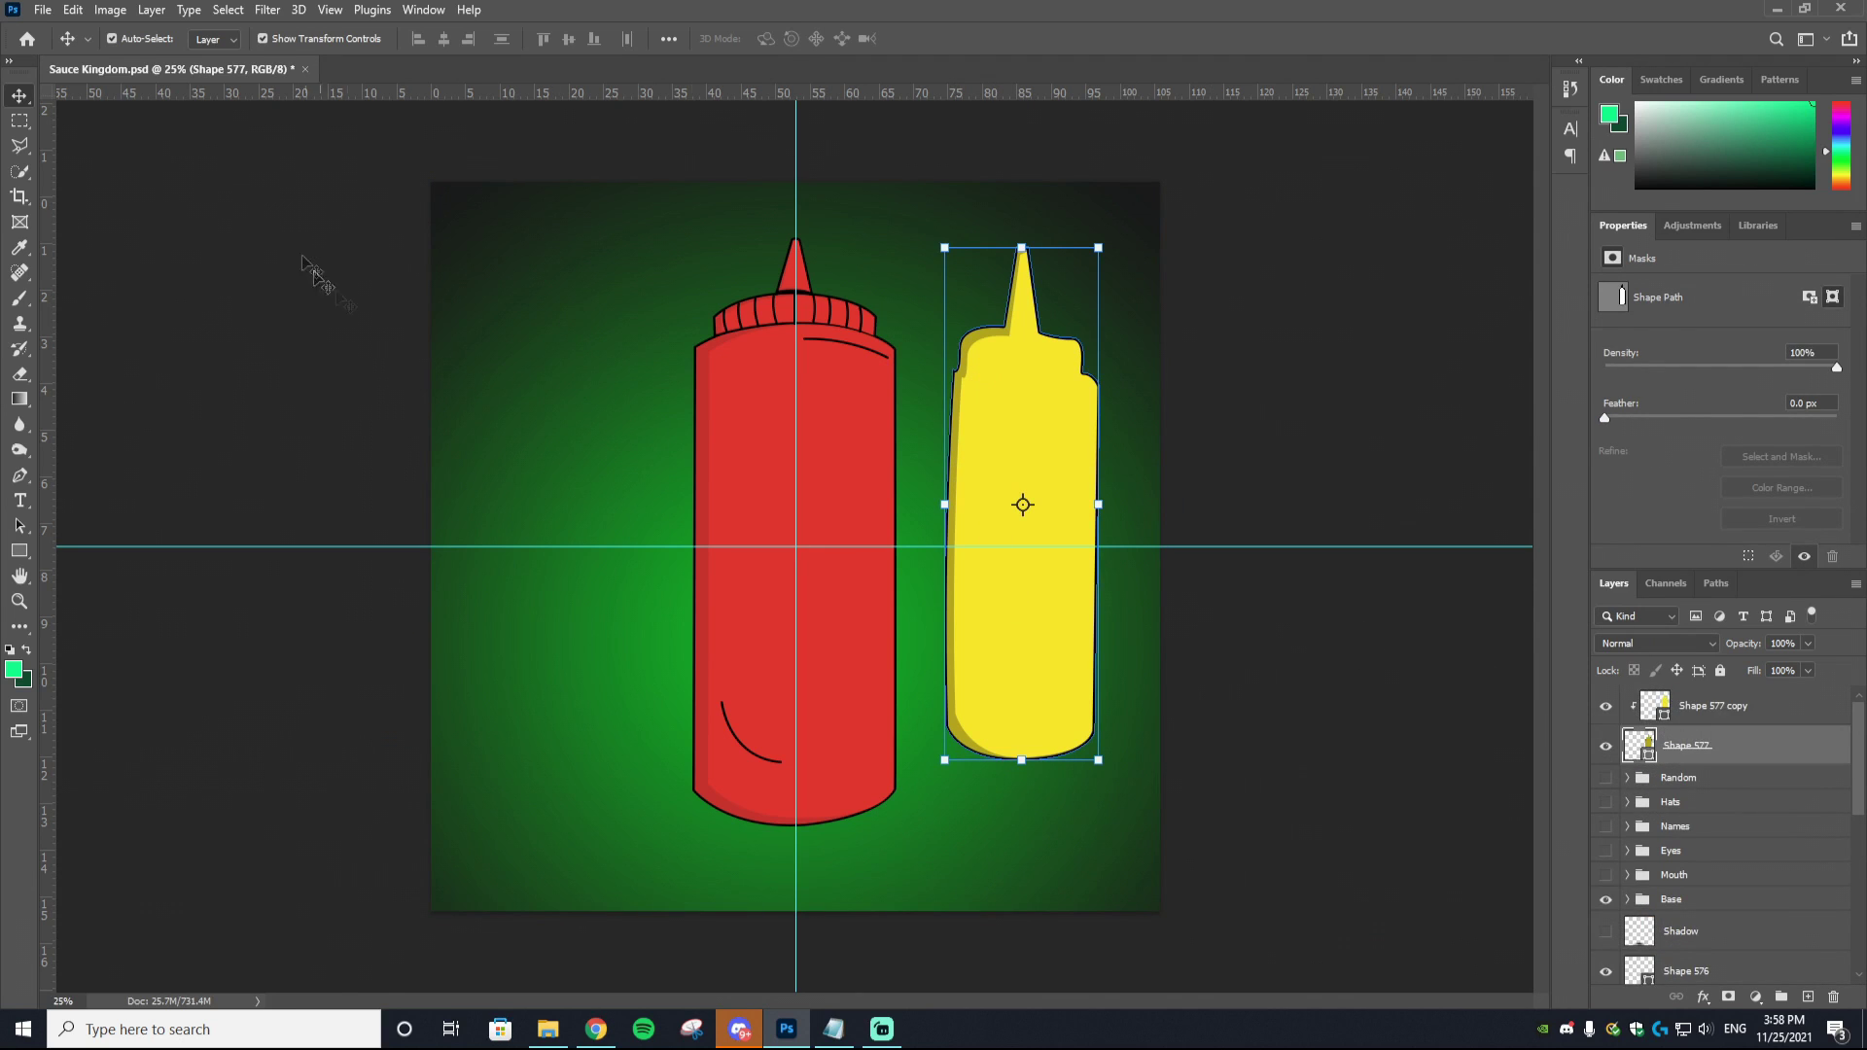
{"action": "key", "text": "u"}
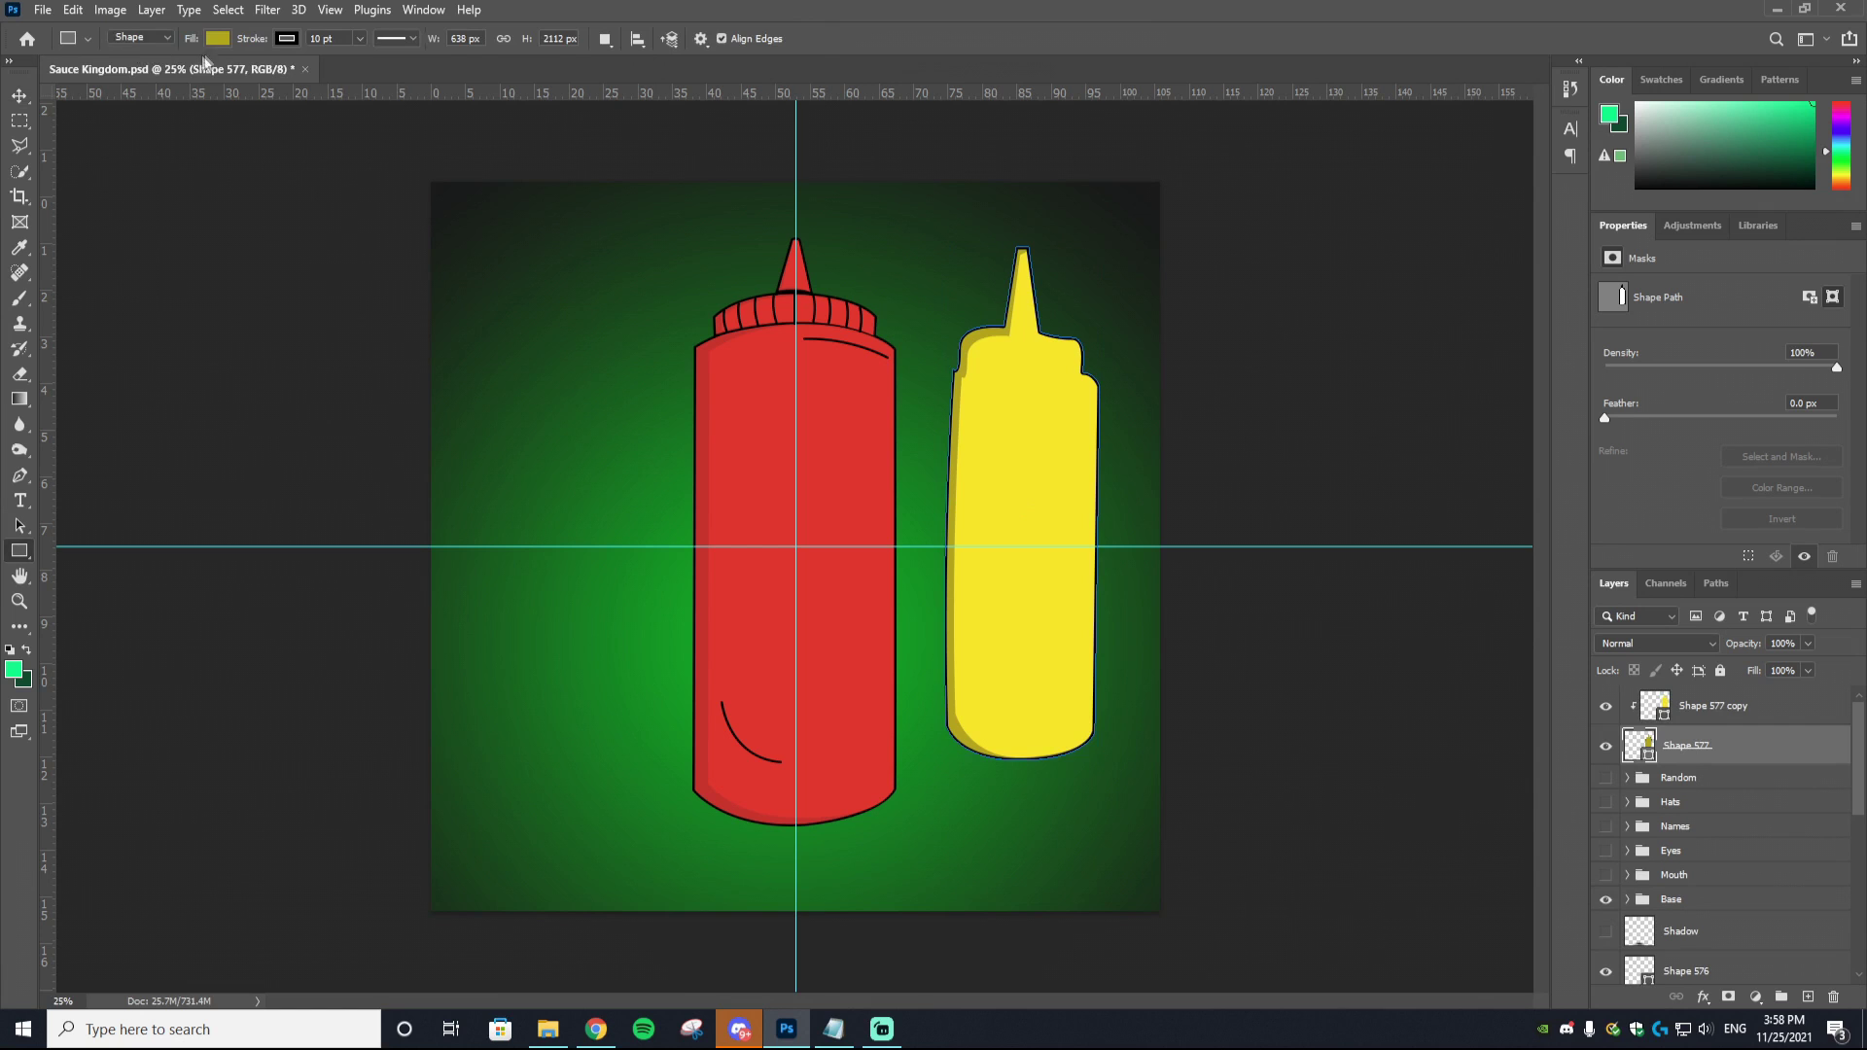
{"action": "left_click", "coordinate": [218, 38]}
{"action": "left_click", "coordinate": [338, 76]}
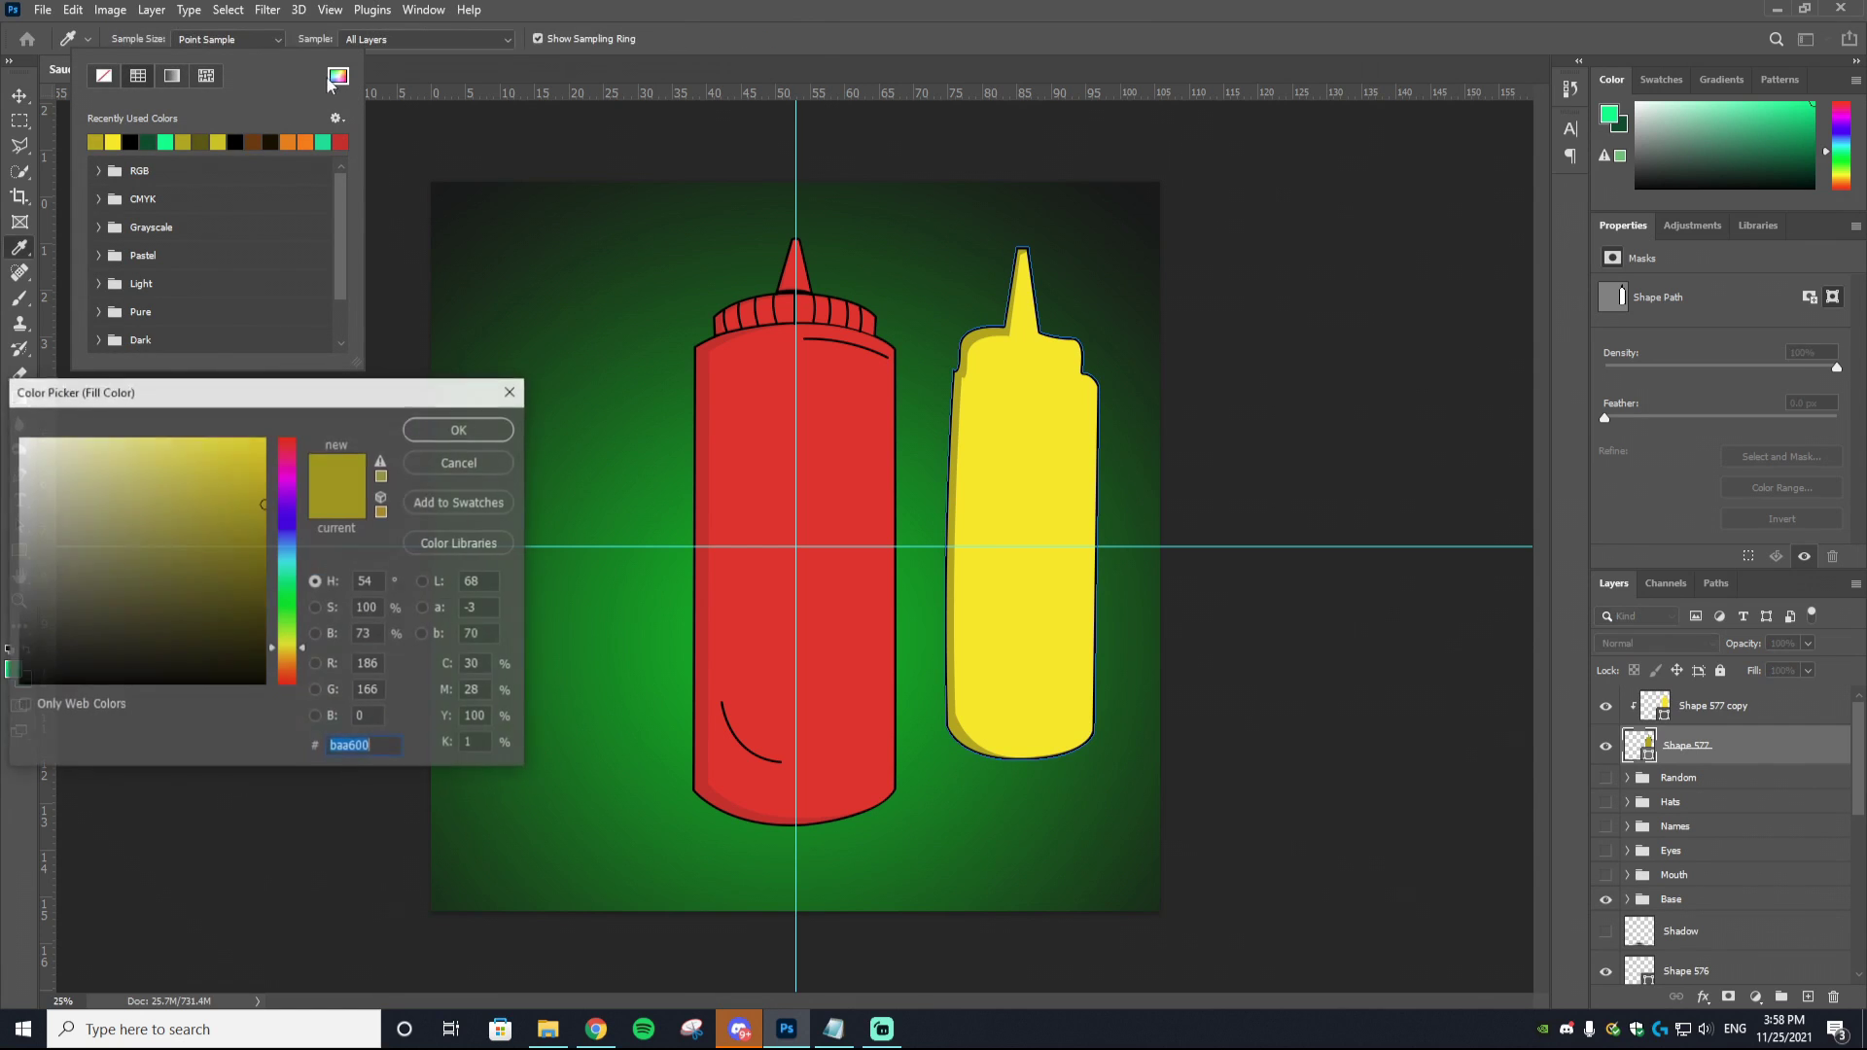
{"action": "left_click", "coordinate": [263, 488]}
{"action": "left_click_drag", "start_coordinate": [263, 488], "coordinate": [260, 474]}
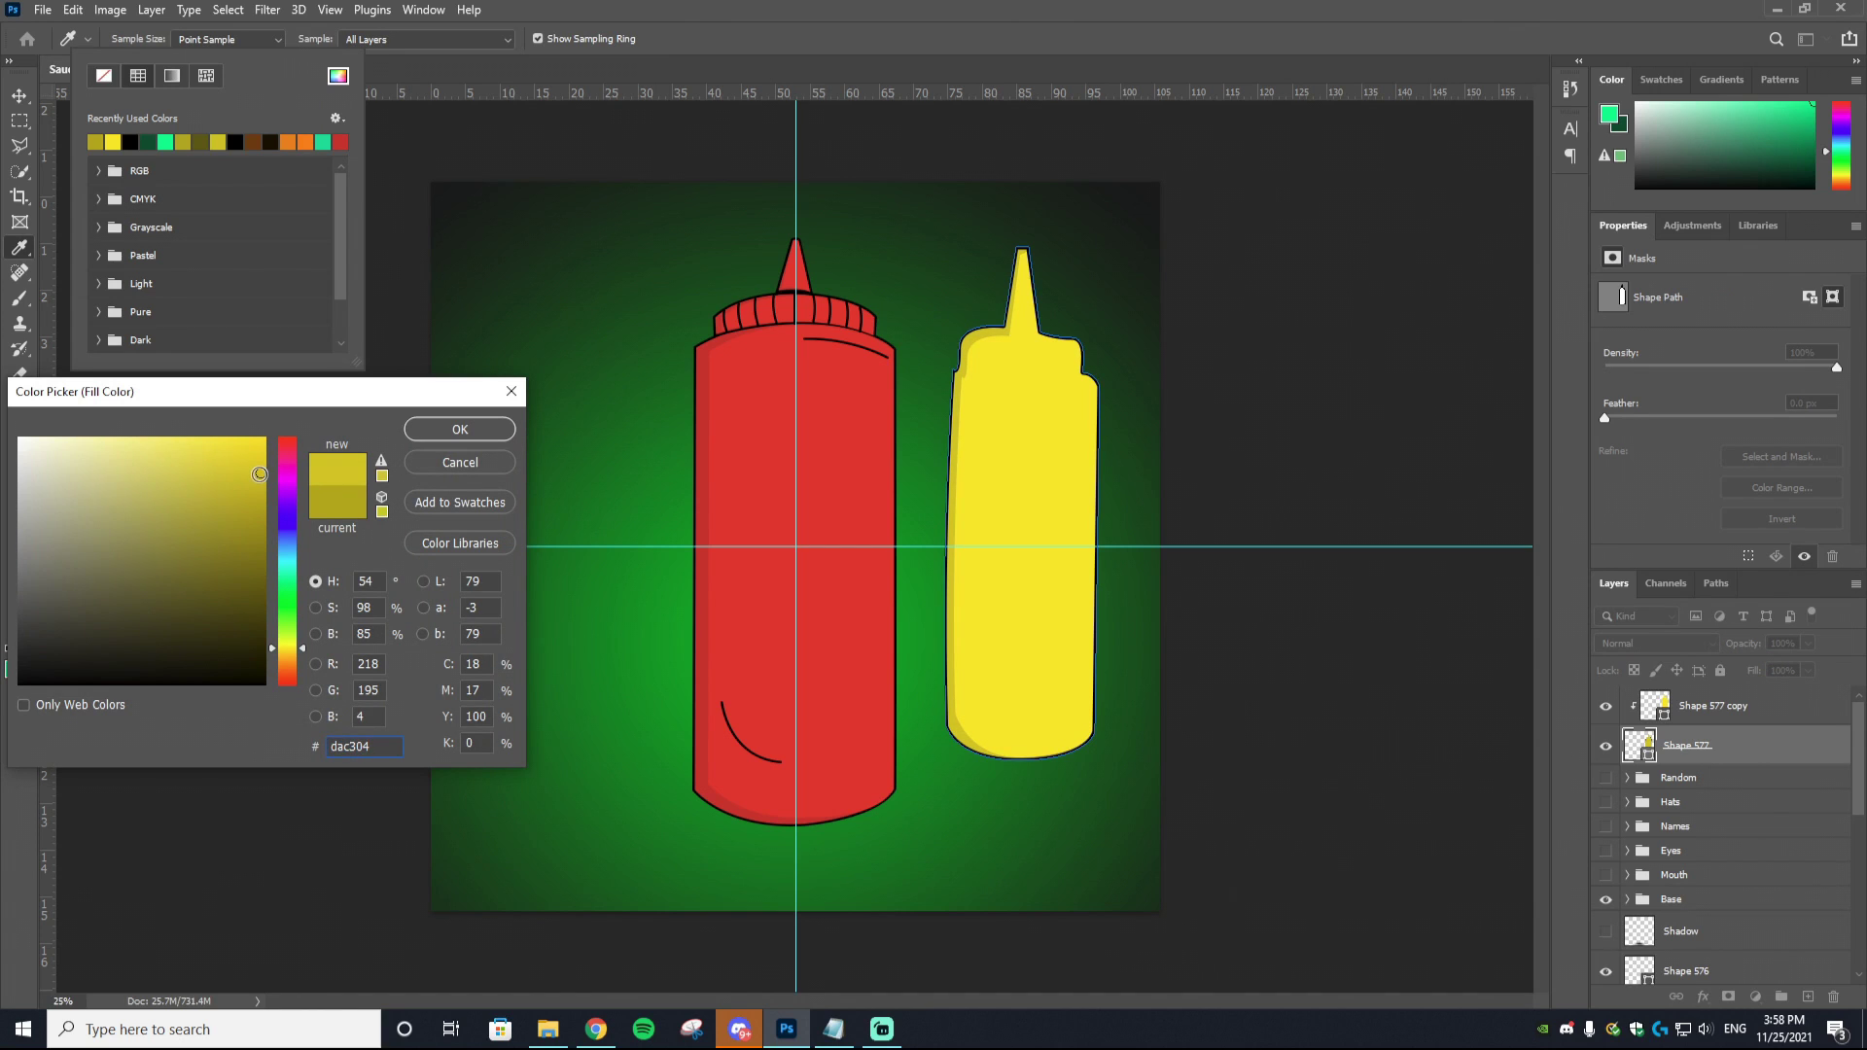
{"action": "left_click", "coordinate": [458, 428]}
{"action": "left_click", "coordinate": [19, 95]}
{"action": "left_click", "coordinate": [1303, 426]}
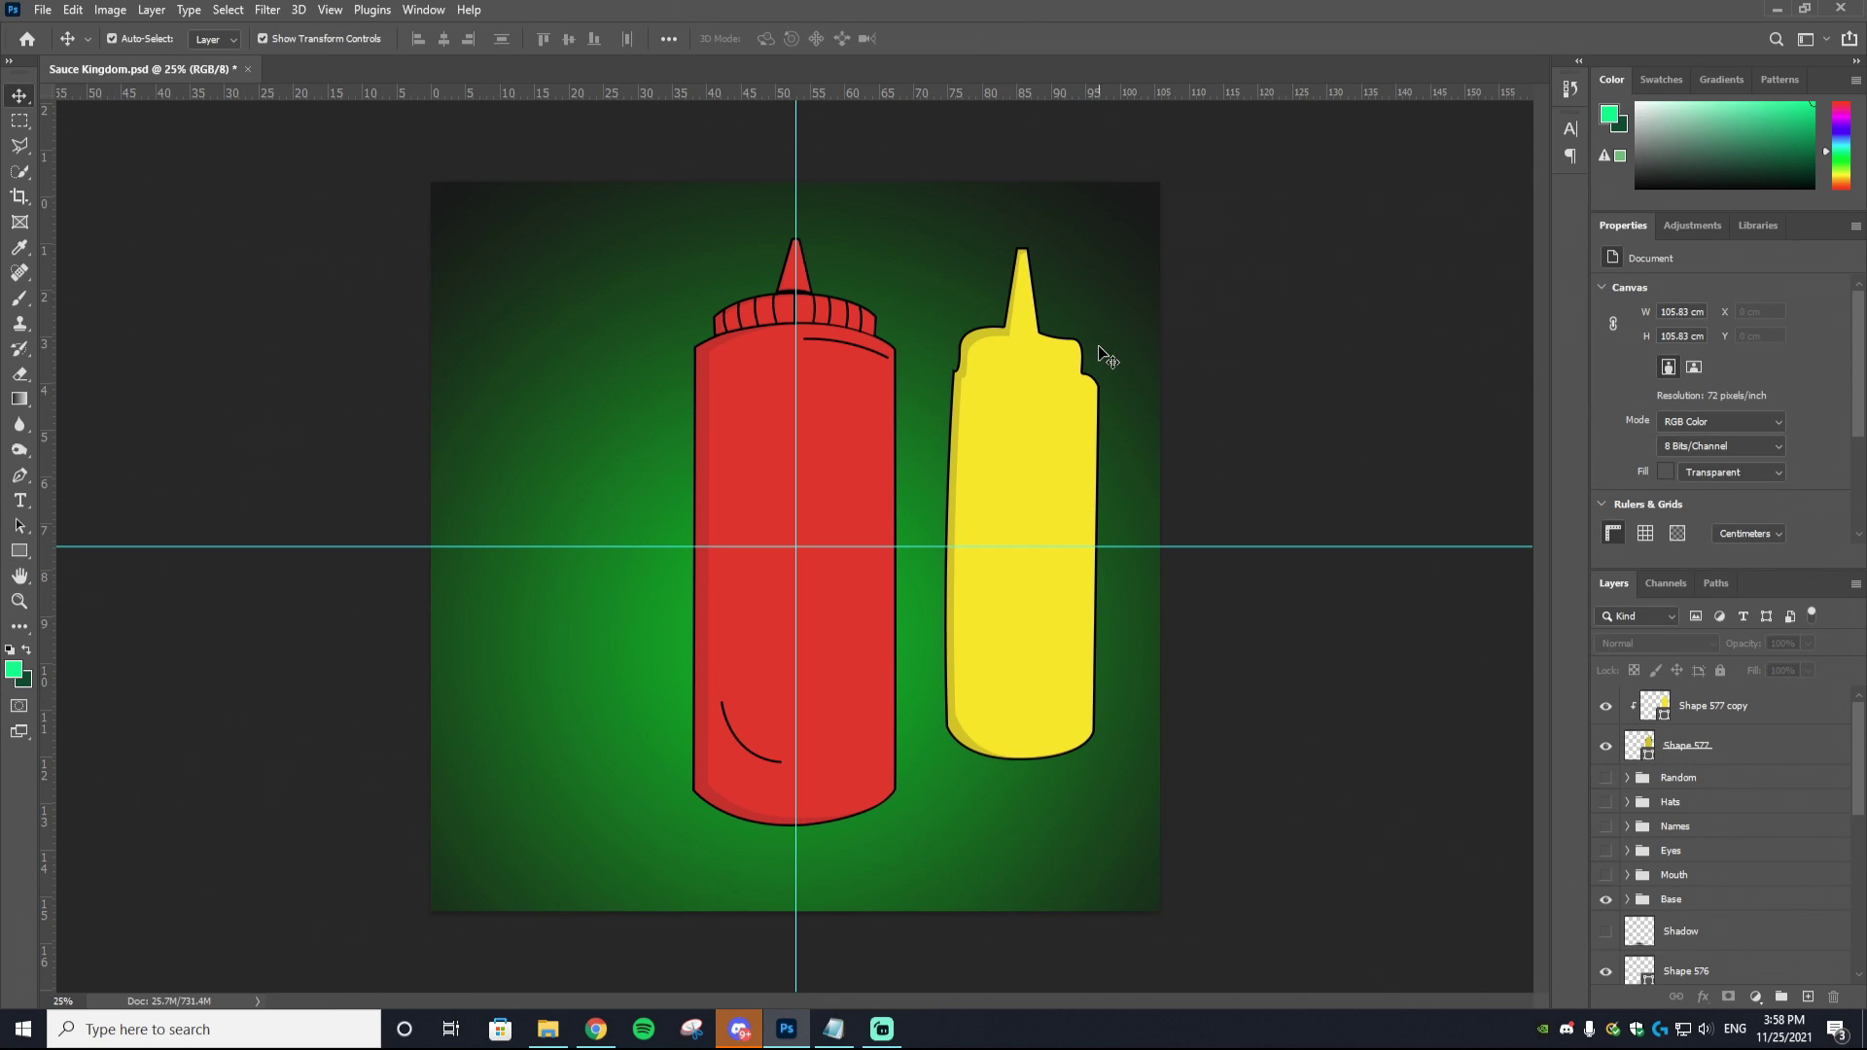
Step: Delete both yellow bottle layers, Shape 577 copy and Shape 577
{"action": "left_click", "coordinate": [1046, 389]}
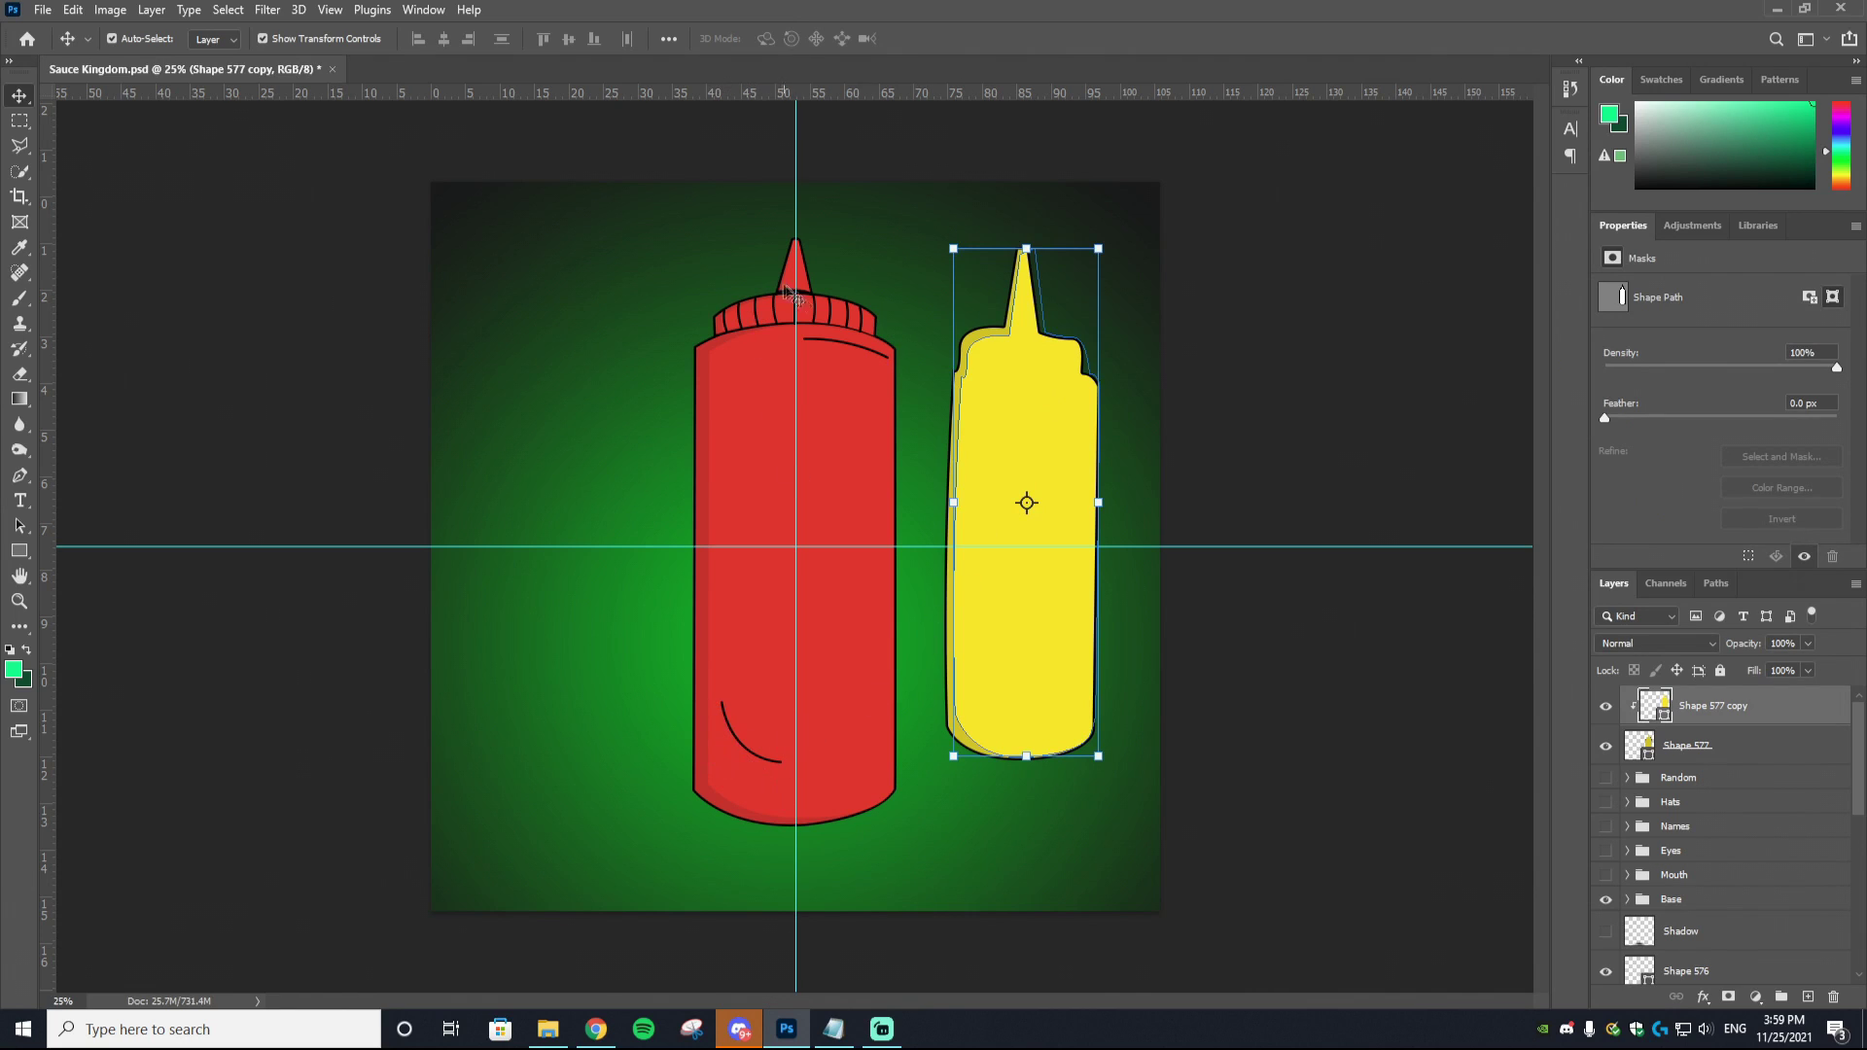
{"action": "key", "text": "Delete"}
{"action": "key", "text": "Delete"}
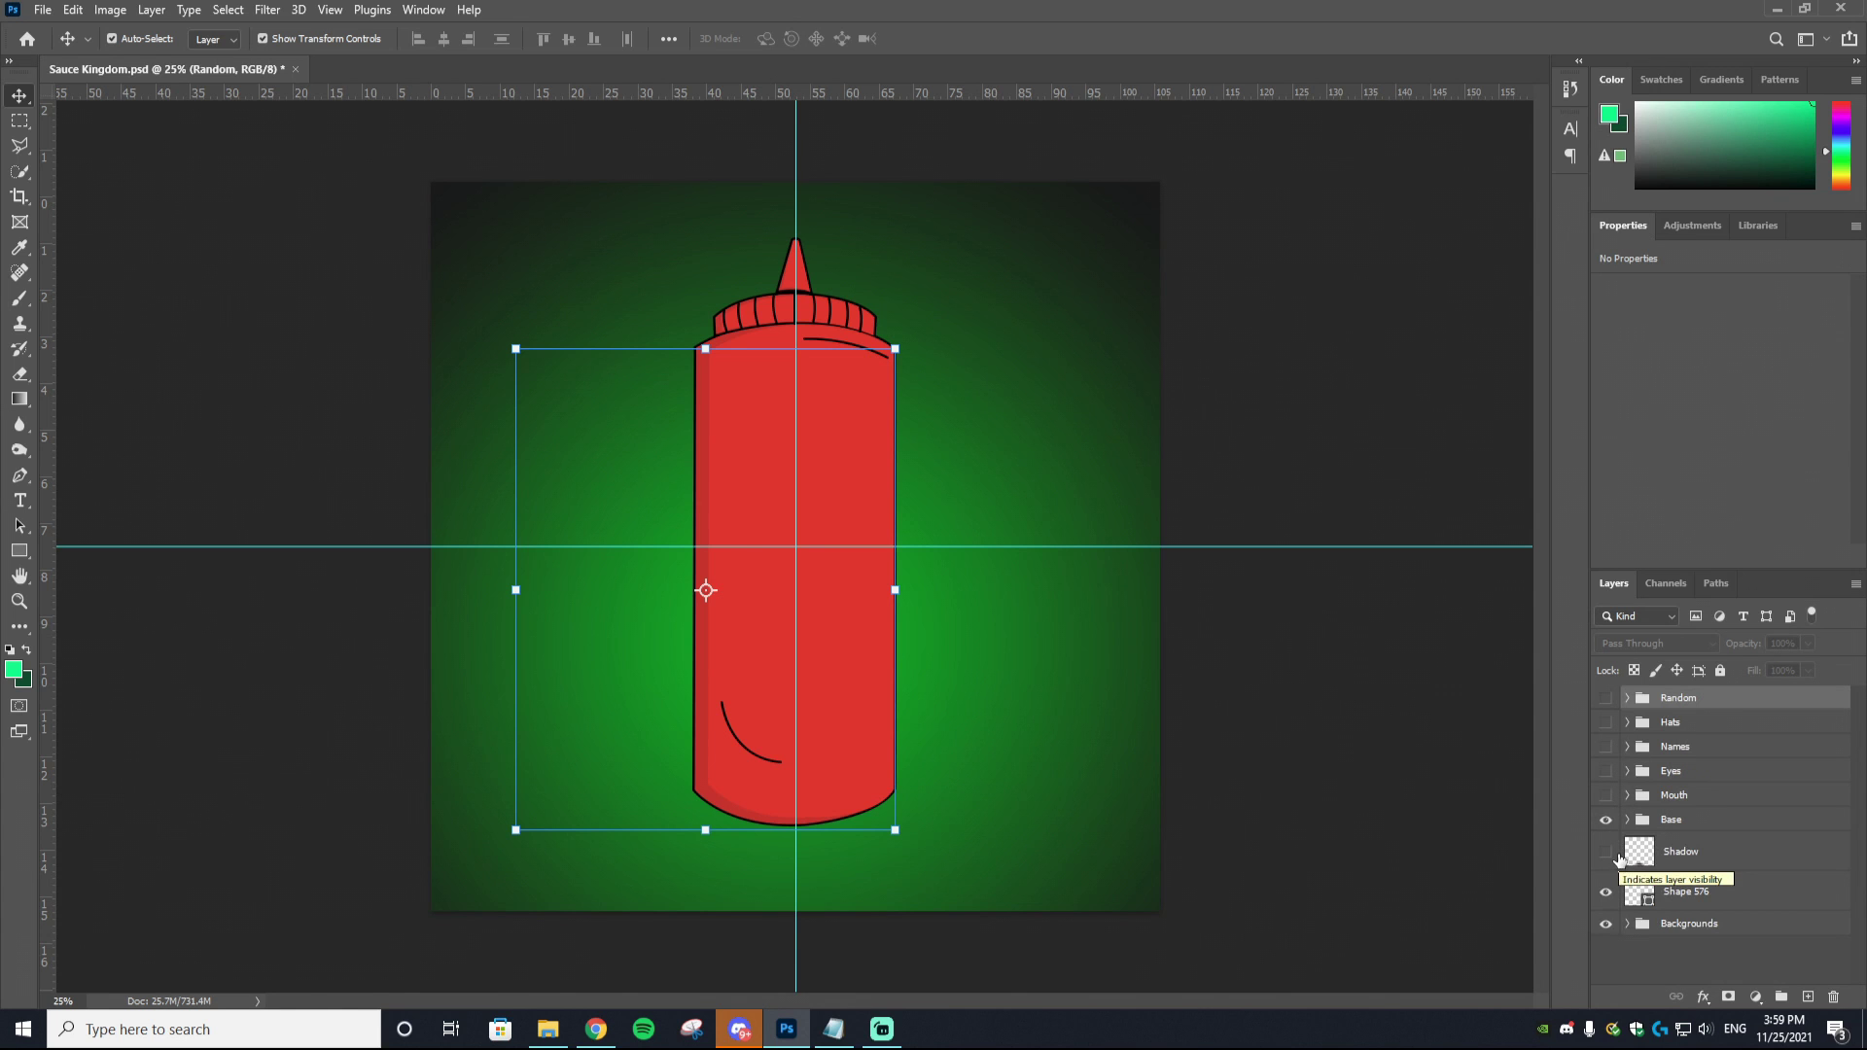
Step: Show the Eyes and Mouth groups, and preview the Hats and Random groups before hiding those two again
{"action": "left_click", "coordinate": [1605, 770]}
{"action": "left_click", "coordinate": [1606, 795]}
{"action": "left_click", "coordinate": [1605, 721]}
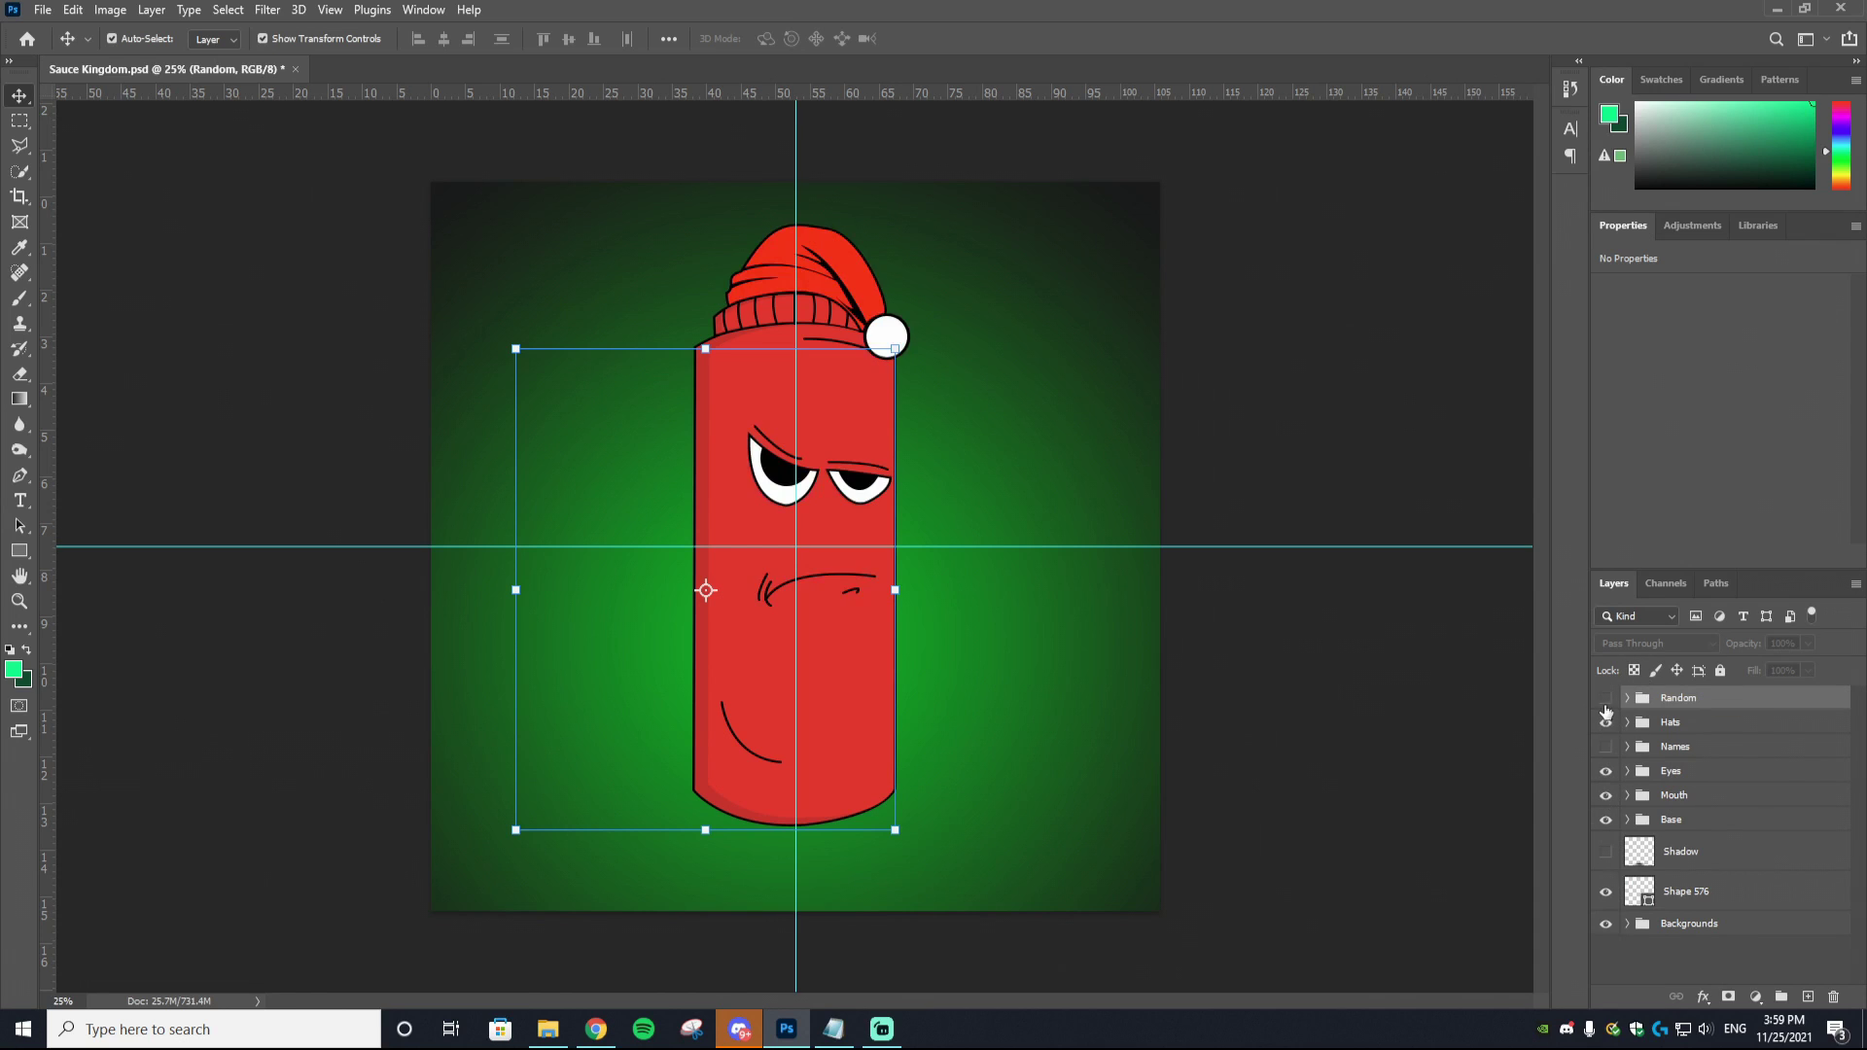
{"action": "left_click", "coordinate": [1606, 747]}
{"action": "left_click", "coordinate": [1606, 698]}
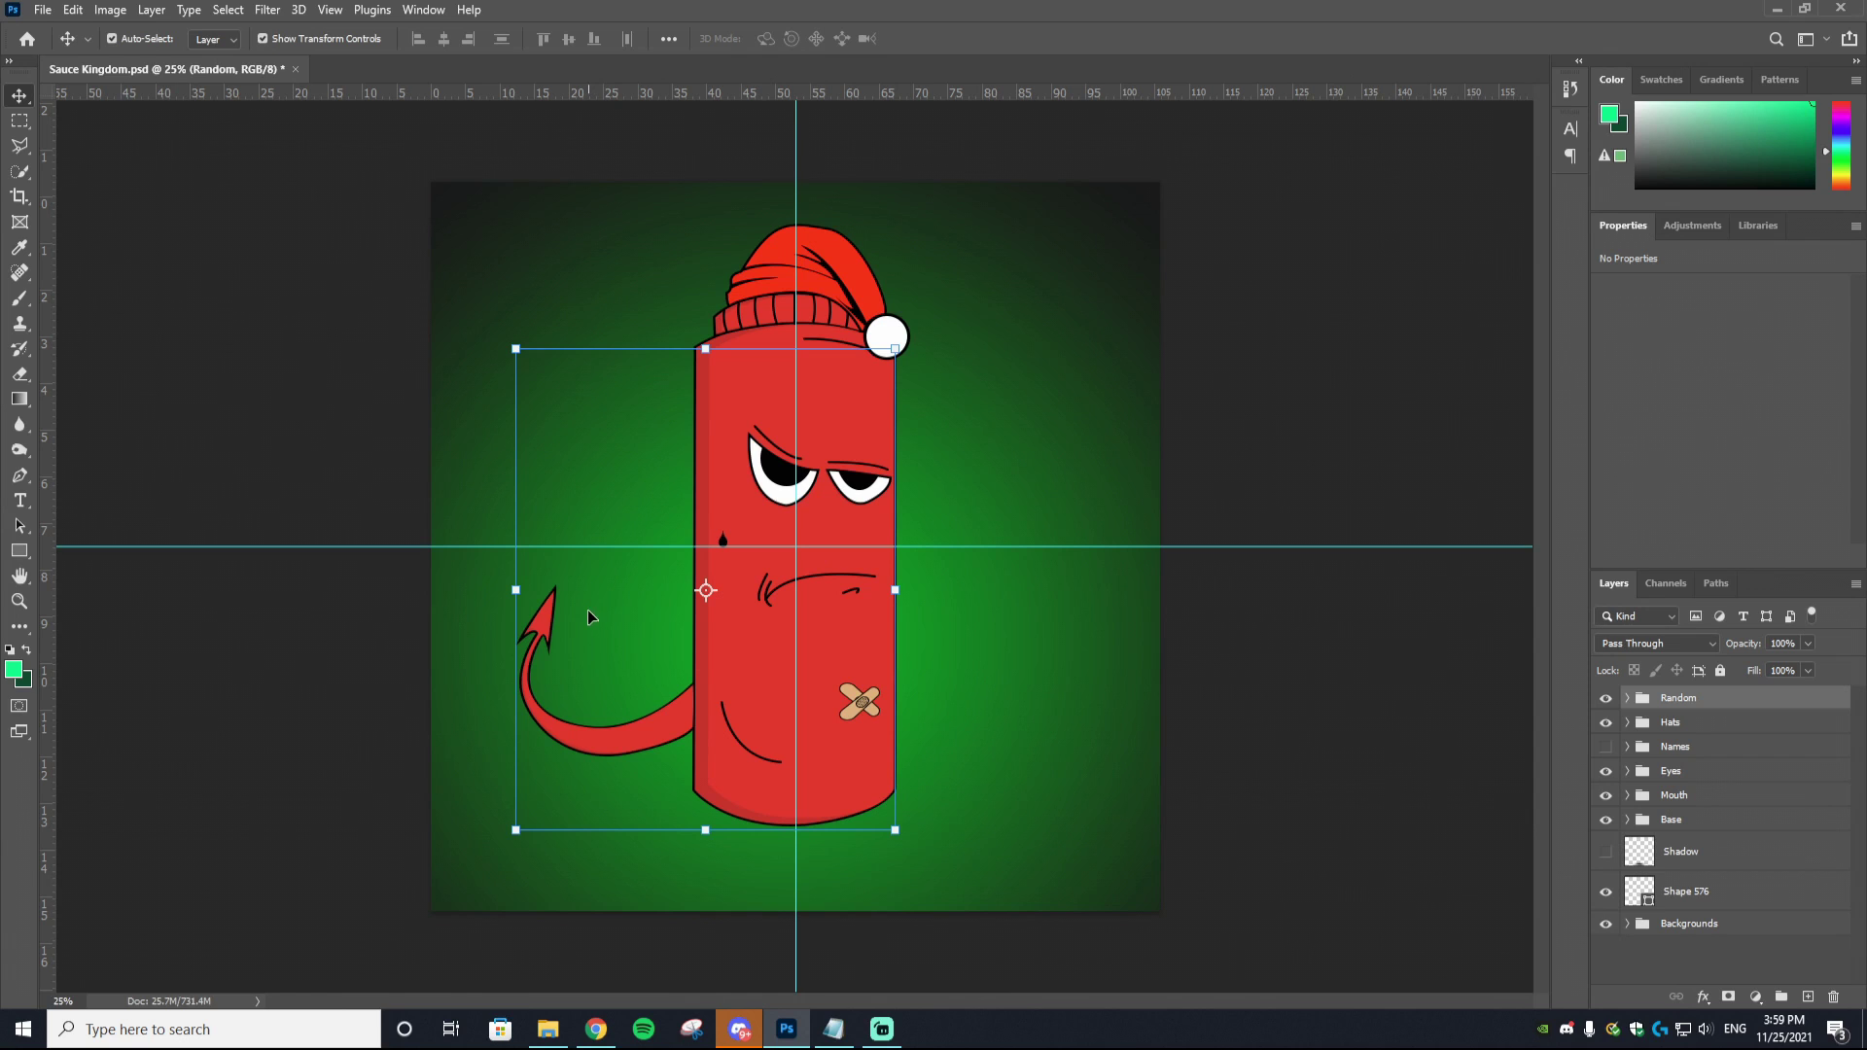
{"action": "left_click", "coordinate": [1605, 698]}
Step: Hide the Close Mouth variant in the Mouth group after previewing the Four Teeth and Gold and Silver variants
{"action": "left_click", "coordinate": [1627, 795]}
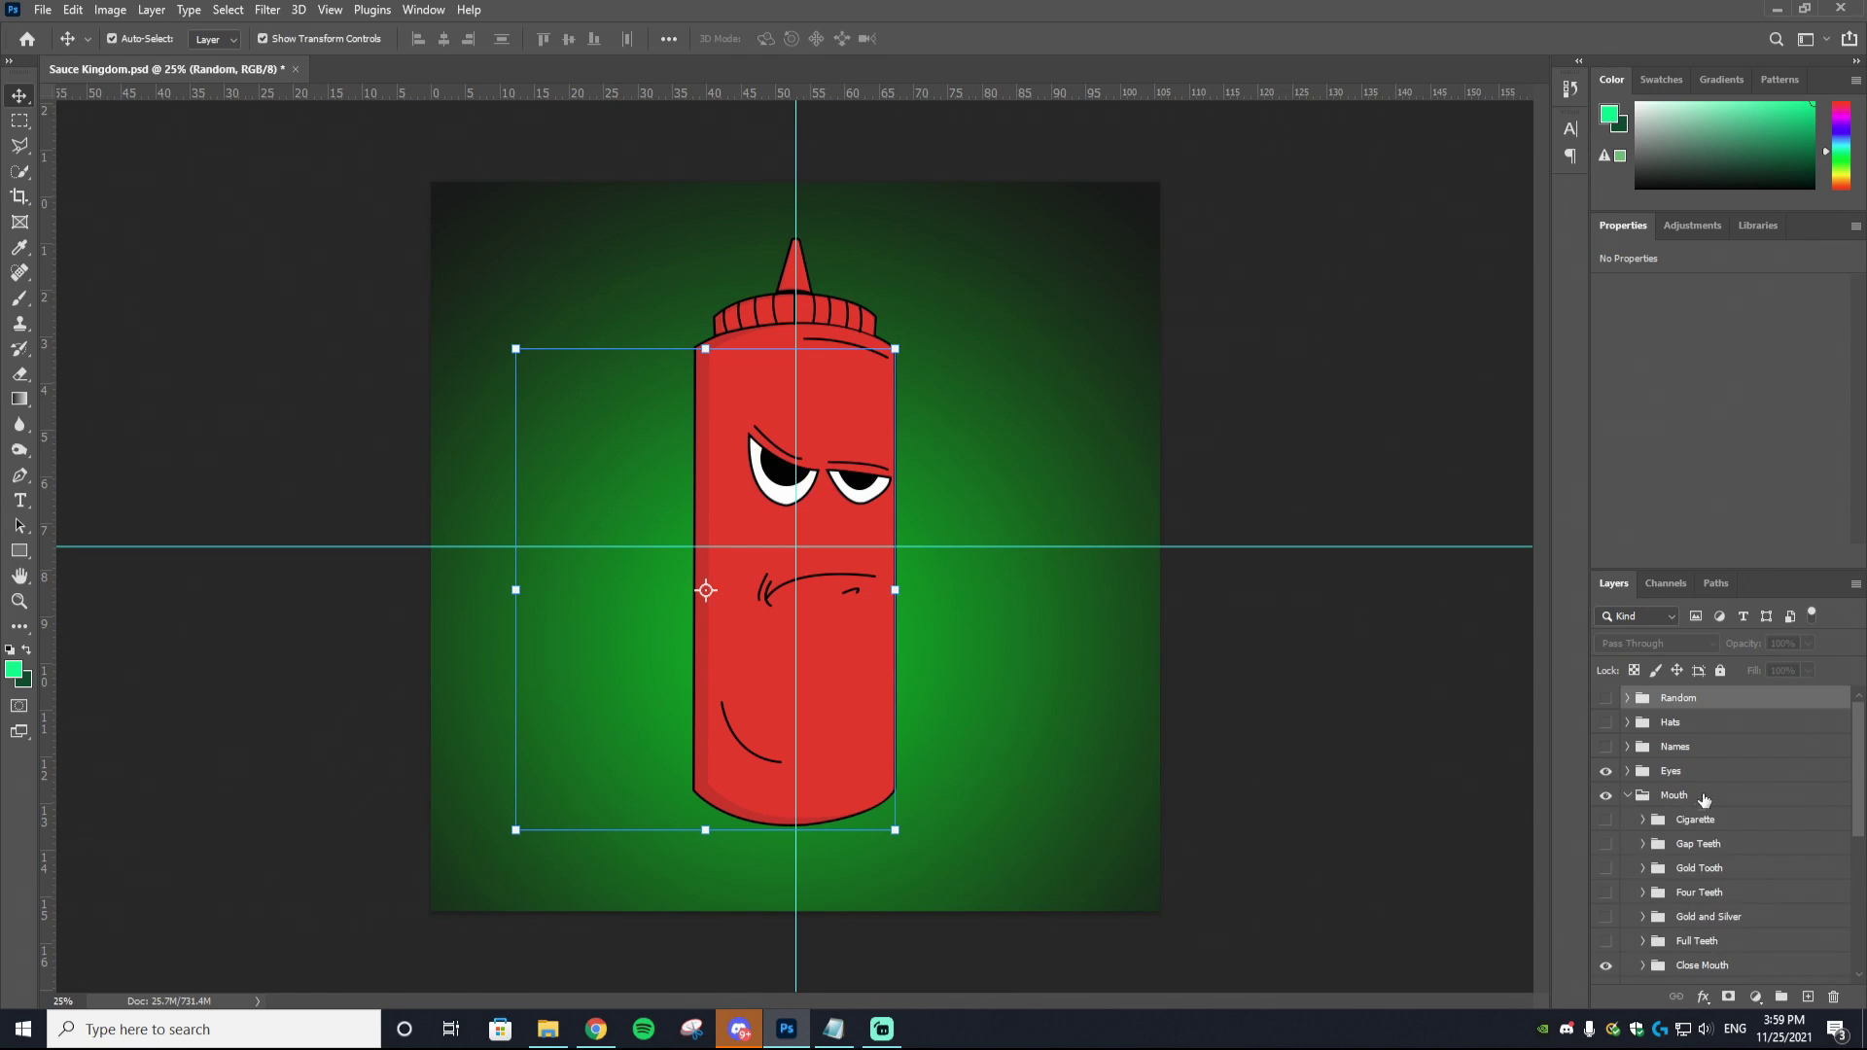
{"action": "scroll", "coordinate": [1693, 809], "scroll_direction": "down", "scroll_amount": 3}
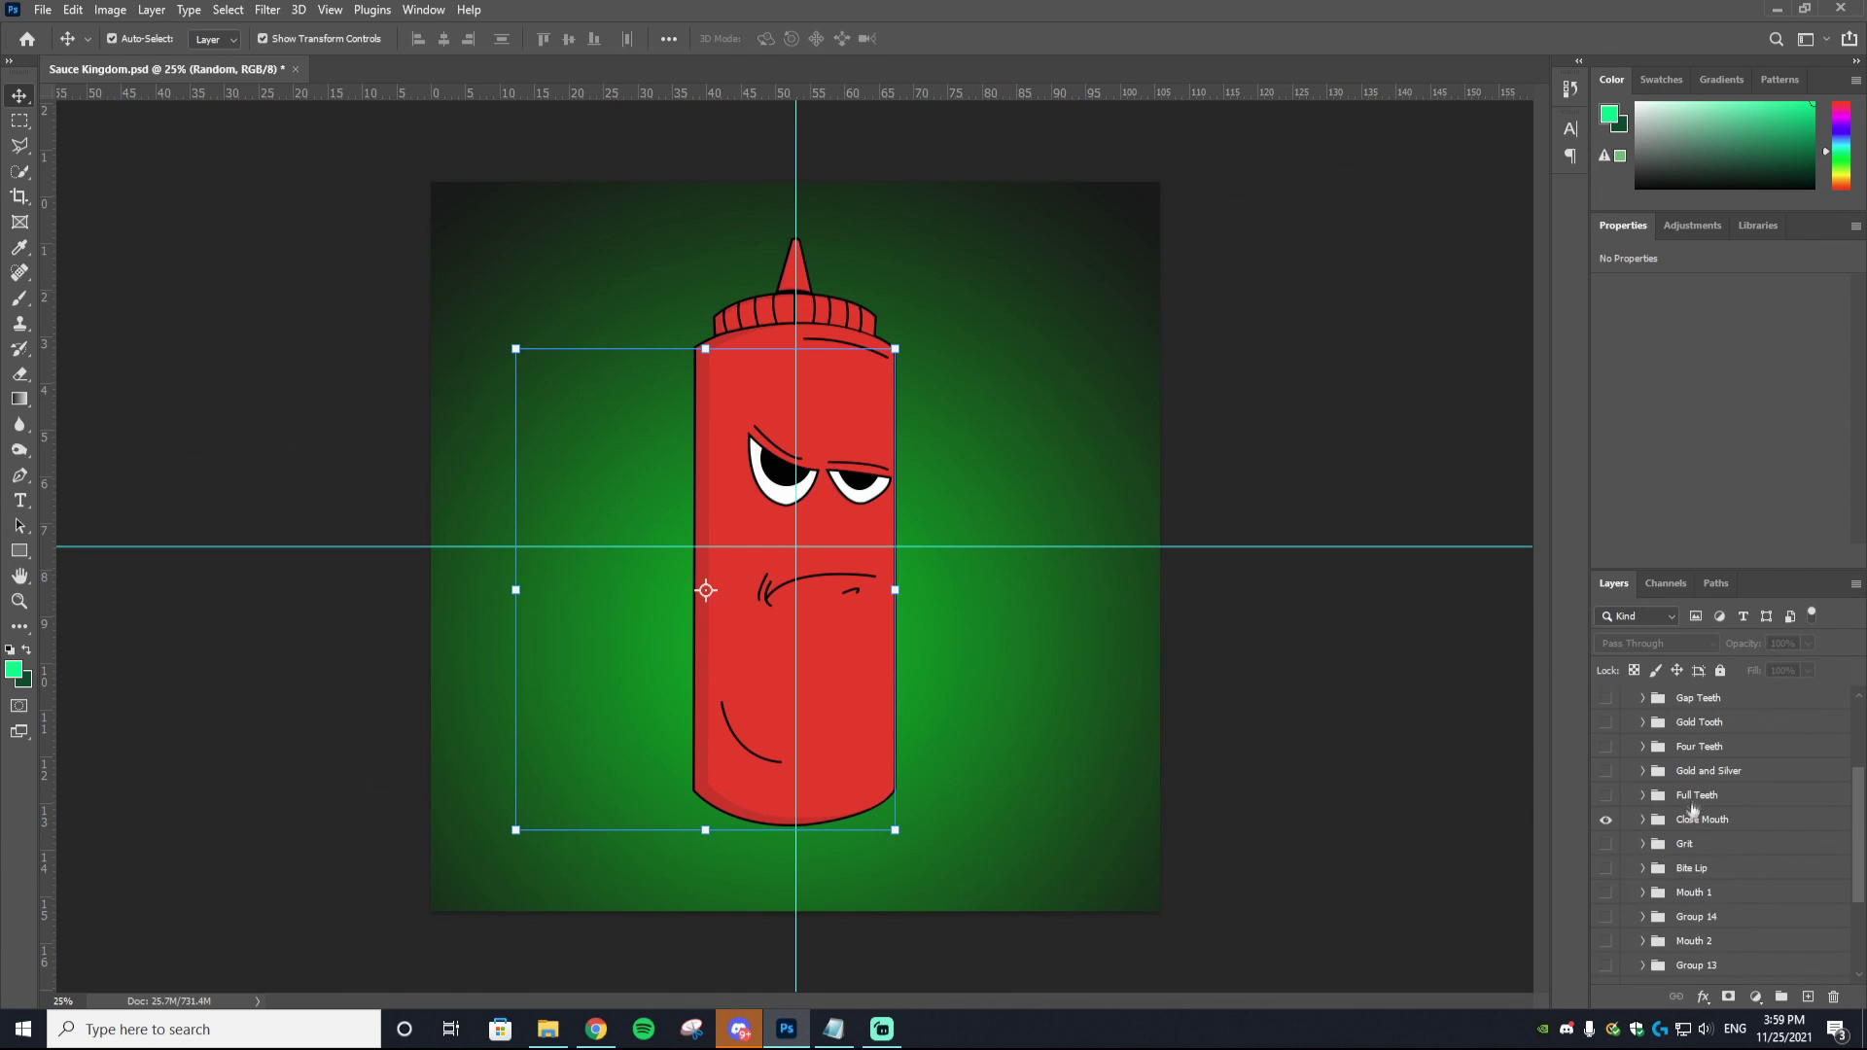
{"action": "left_click", "coordinate": [1605, 820]}
{"action": "left_click", "coordinate": [1605, 747]}
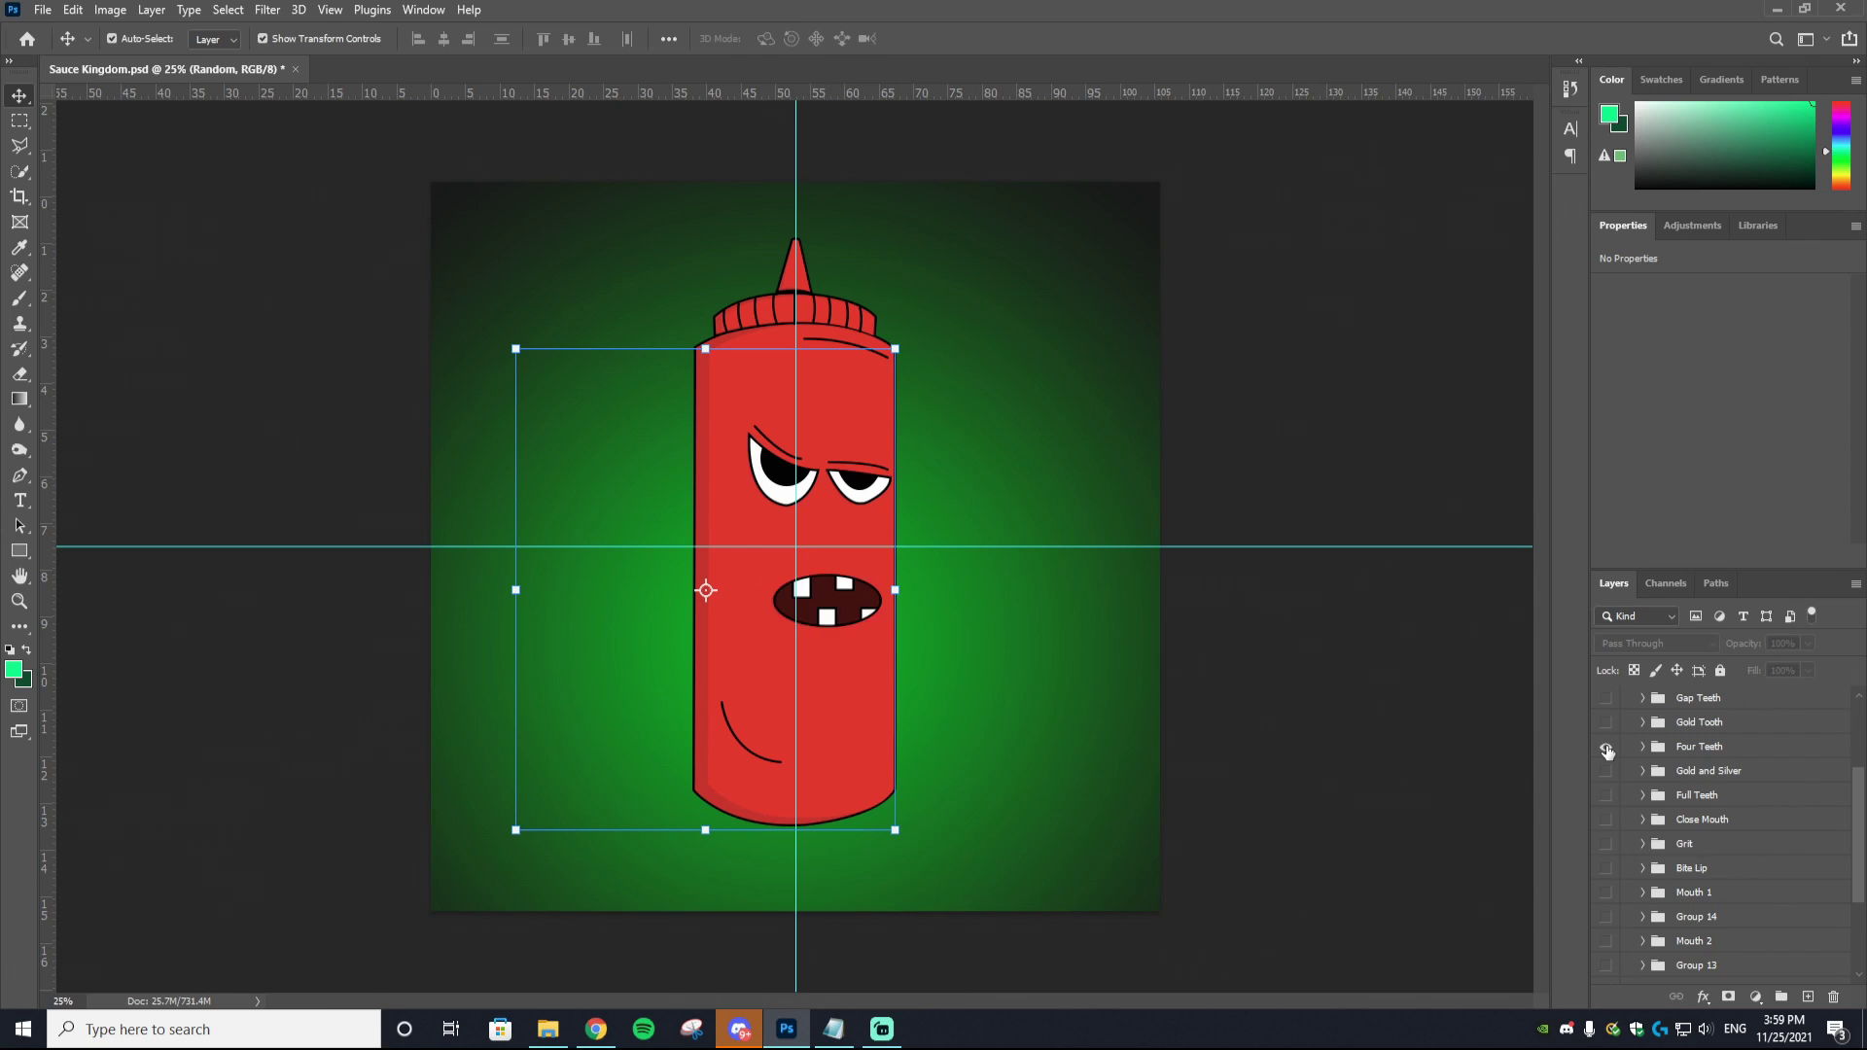
{"action": "left_click", "coordinate": [1606, 748]}
{"action": "left_click", "coordinate": [1608, 771]}
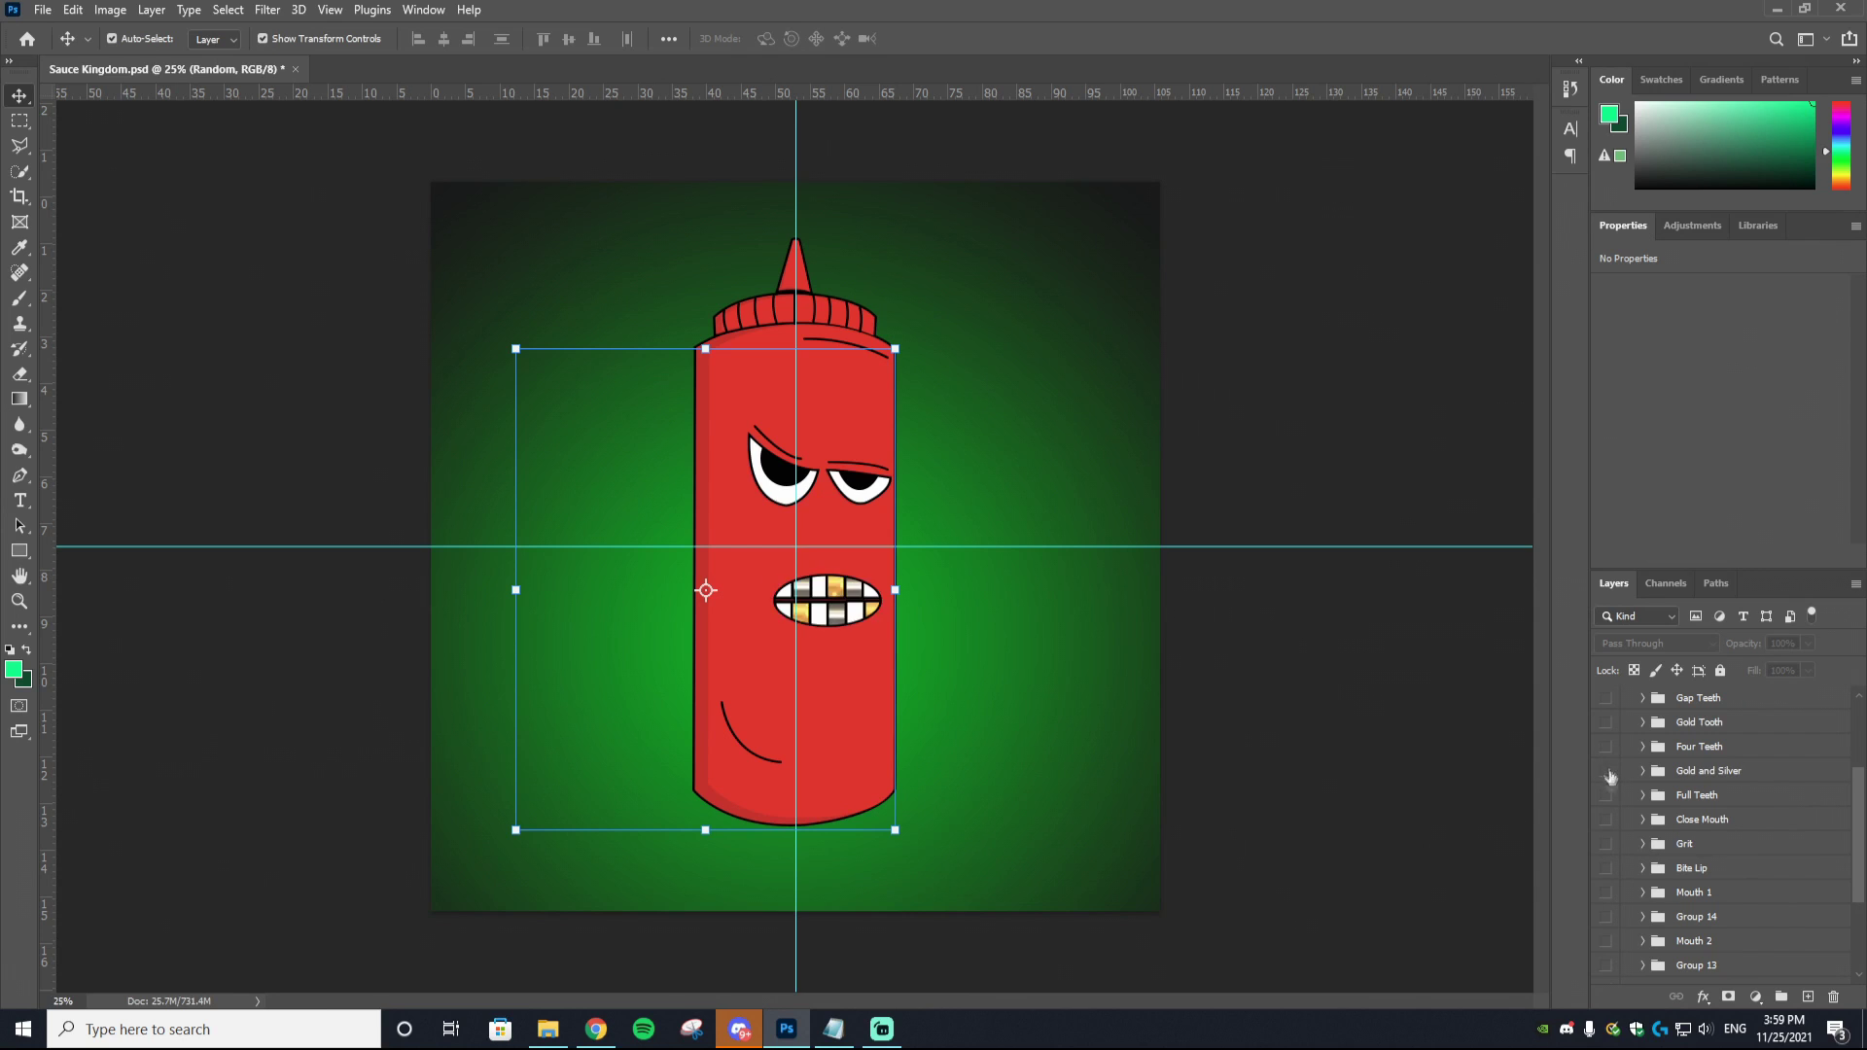
{"action": "left_click", "coordinate": [1606, 771]}
Step: Add a new layer at the top of the Mouth group and set new shapes to no fill with a black 10 pt stroke
{"action": "scroll", "coordinate": [1721, 875], "scroll_direction": "up", "scroll_amount": 3}
{"action": "left_click", "coordinate": [1808, 998]}
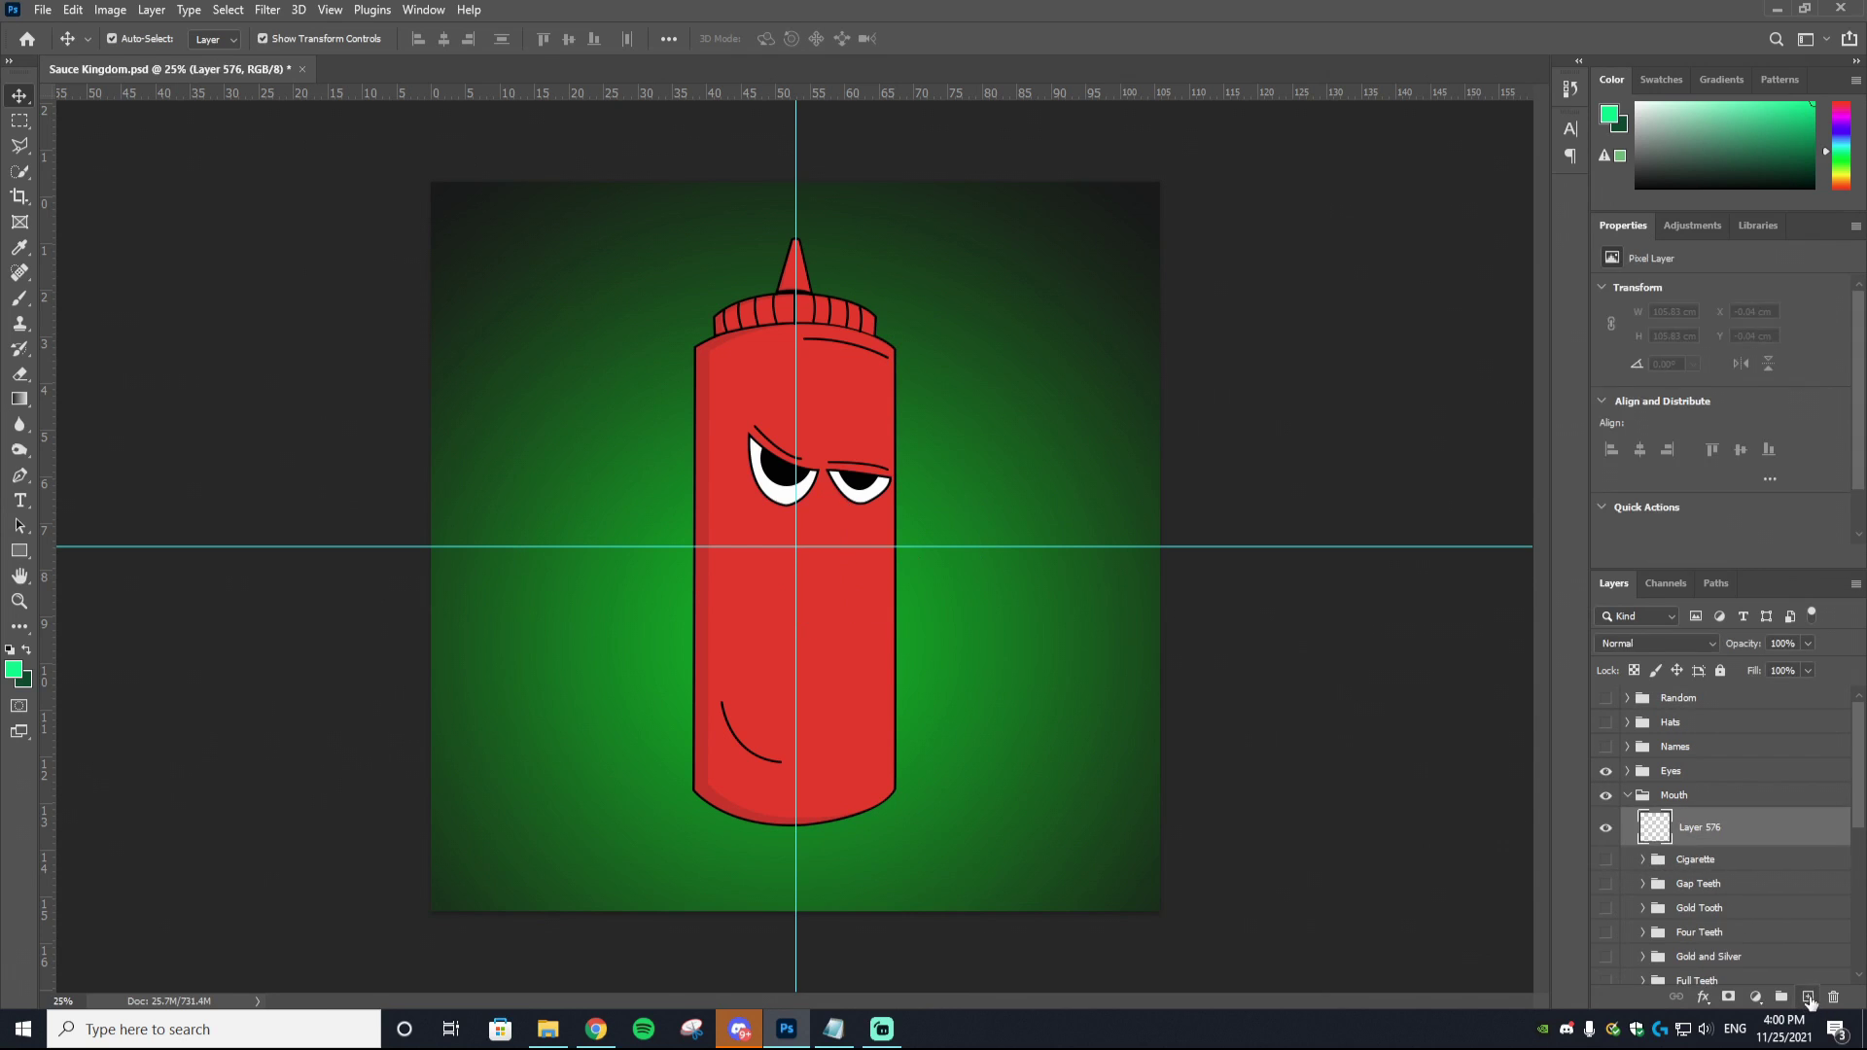
{"action": "left_click", "coordinate": [26, 473]}
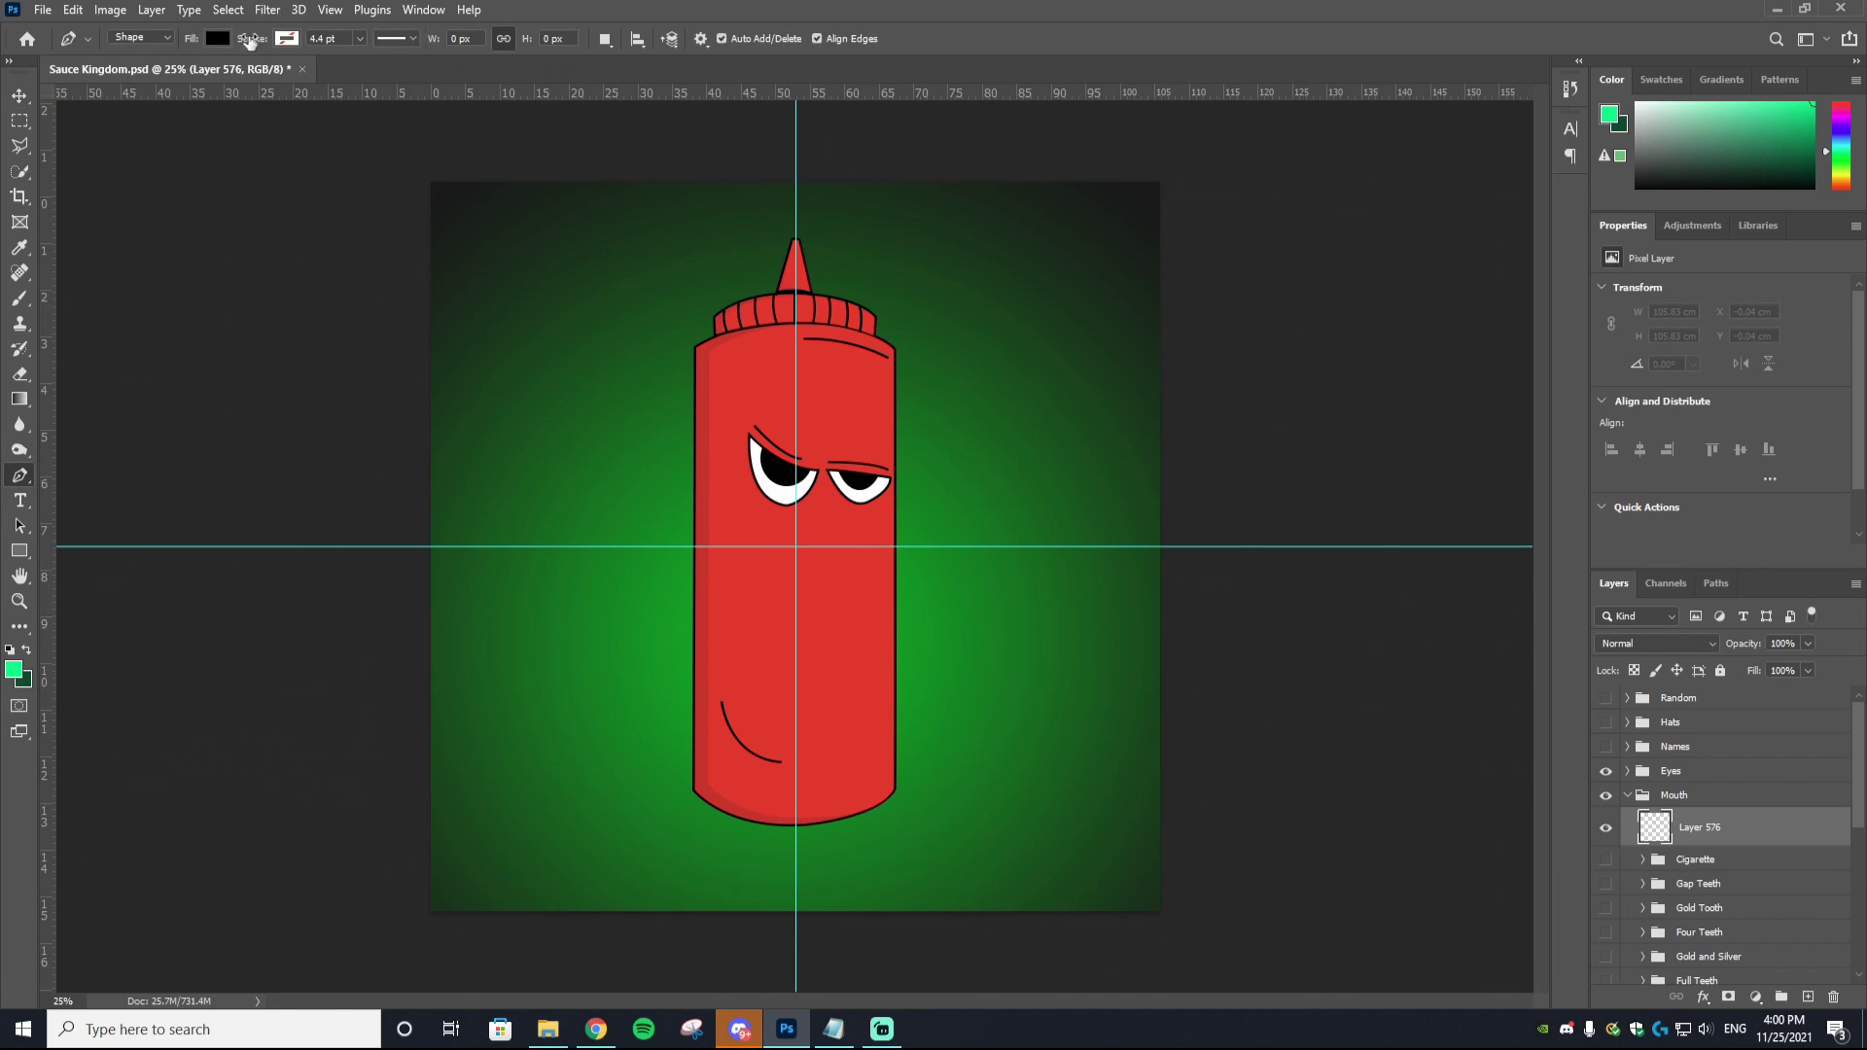
{"action": "left_click", "coordinate": [287, 39]}
{"action": "left_click", "coordinate": [220, 144]}
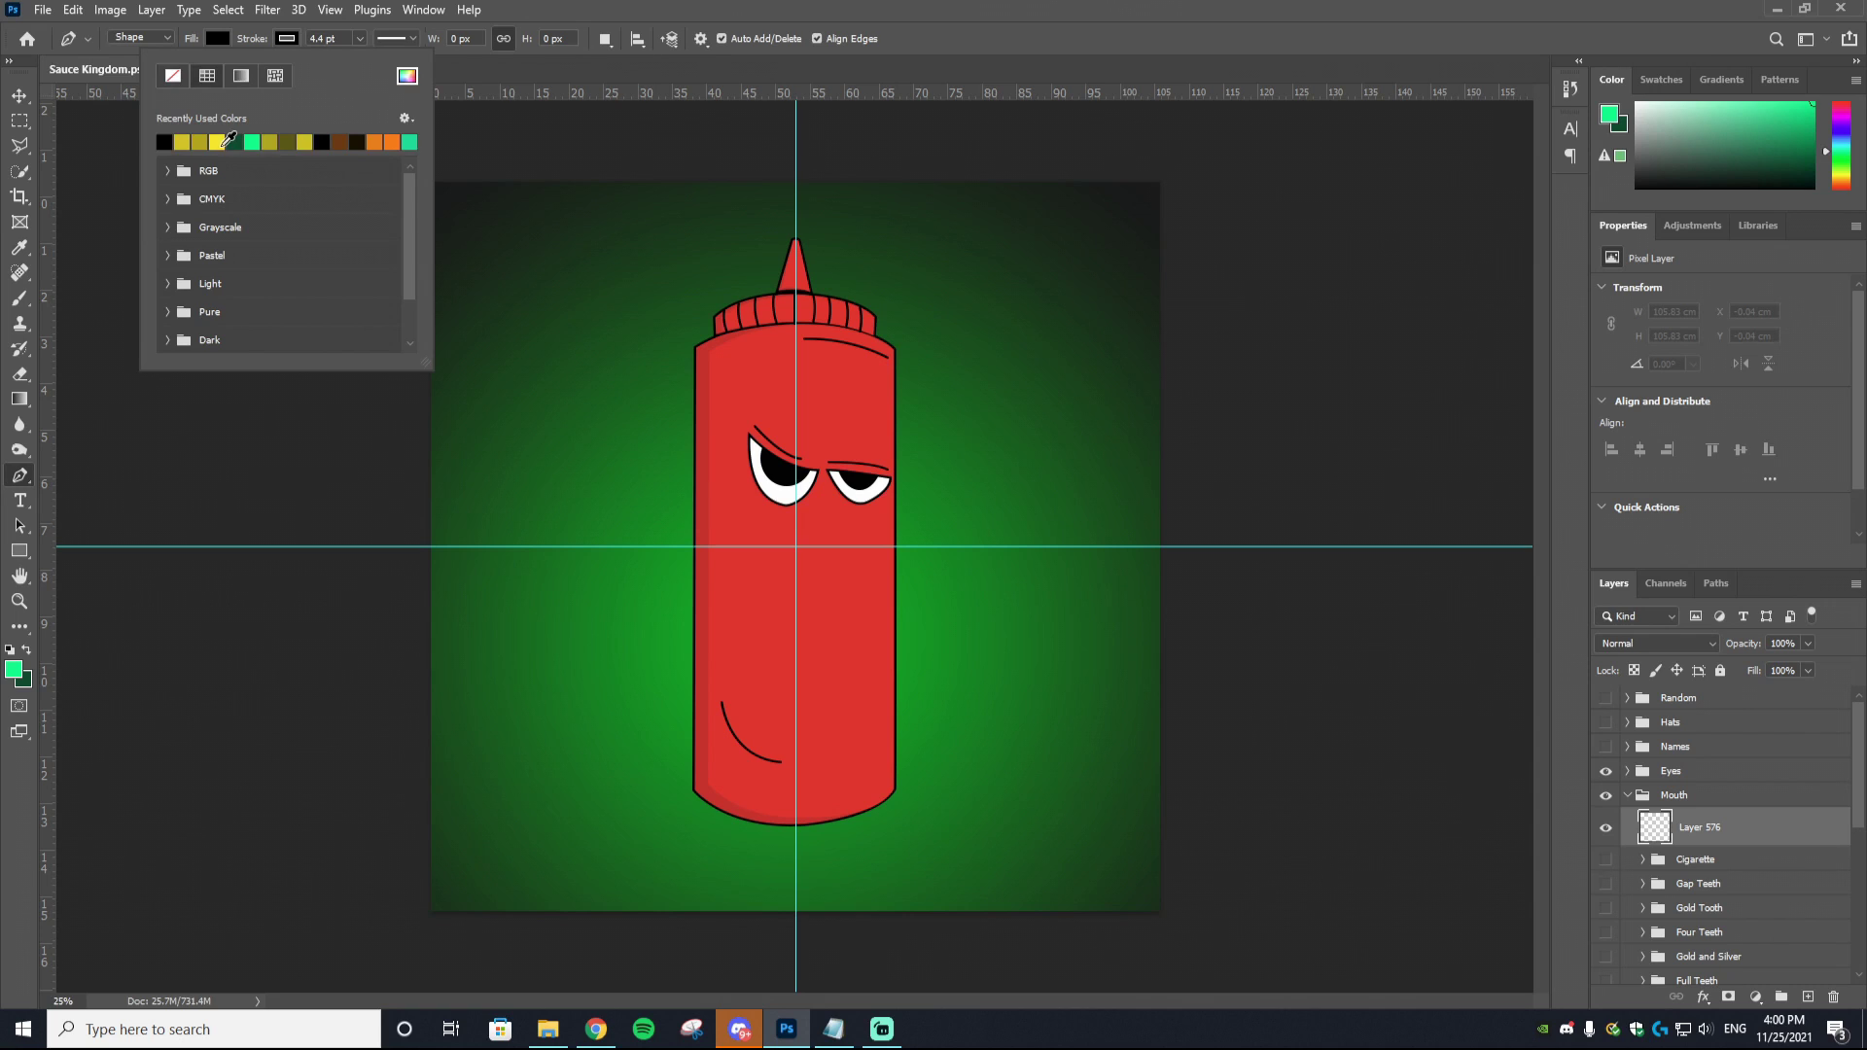
{"action": "left_click", "coordinate": [288, 39]}
{"action": "type", "text": "10"}
{"action": "key", "text": "Return"}
{"action": "left_click", "coordinate": [199, 41]}
{"action": "left_click", "coordinate": [102, 75]}
Step: Draw an elliptical mouth about 424 by 328 px below the eyes and fill it with a muted light red
{"action": "left_click", "coordinate": [20, 552]}
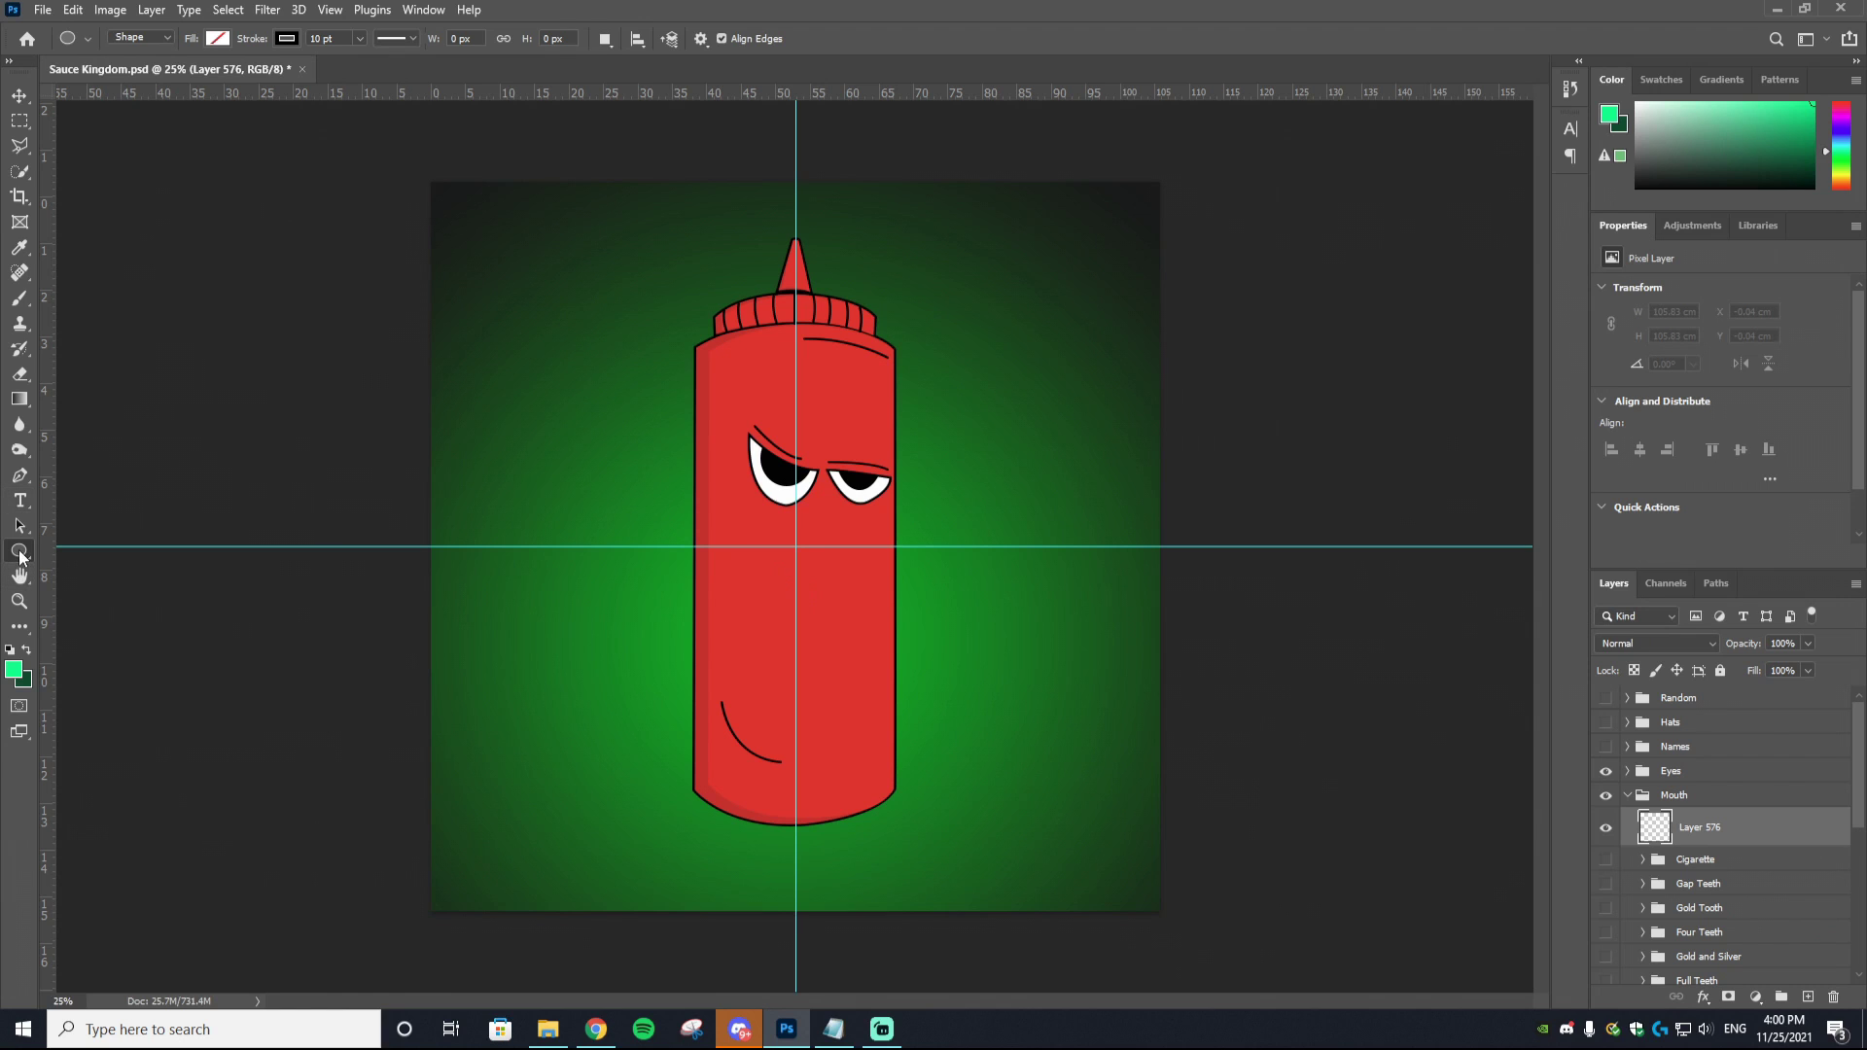
{"action": "left_click_drag", "start_coordinate": [779, 561], "coordinate": [880, 638]}
{"action": "left_click", "coordinate": [217, 39]}
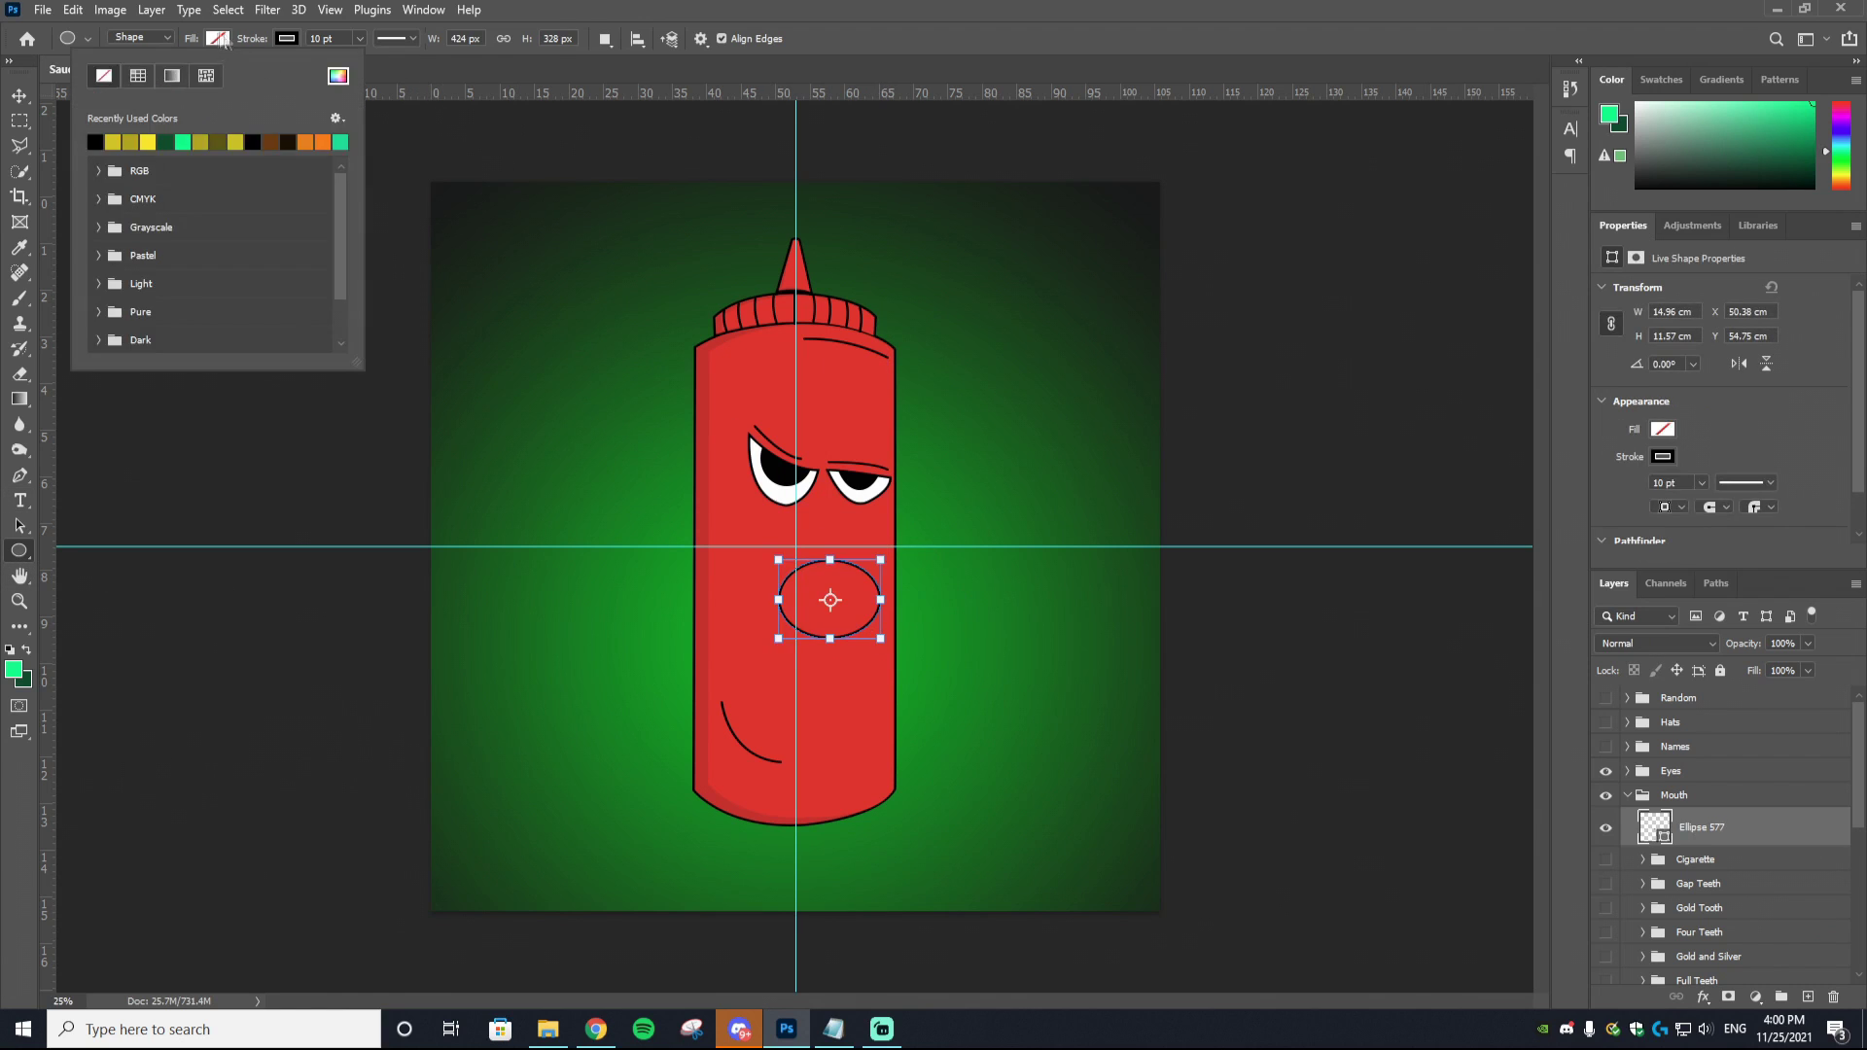
{"action": "left_click", "coordinate": [341, 78]}
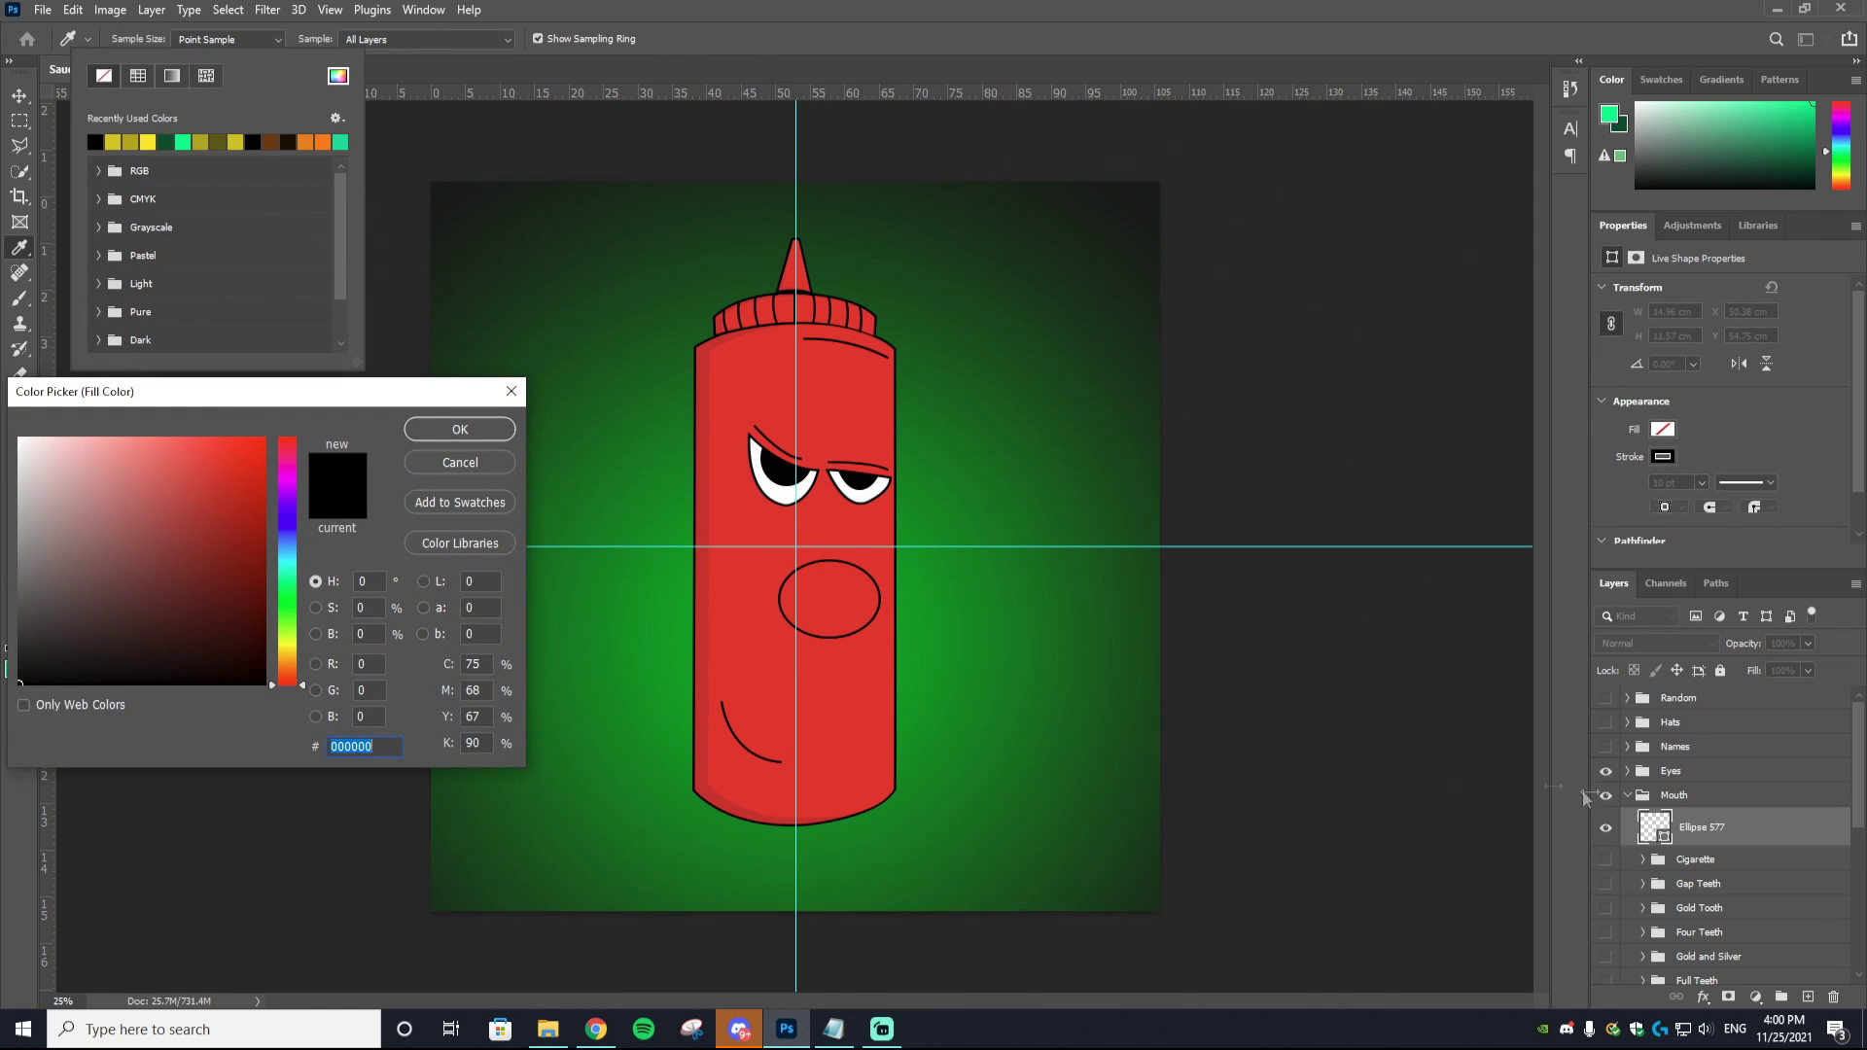
{"action": "left_click", "coordinate": [846, 681]}
{"action": "left_click", "coordinate": [460, 429]}
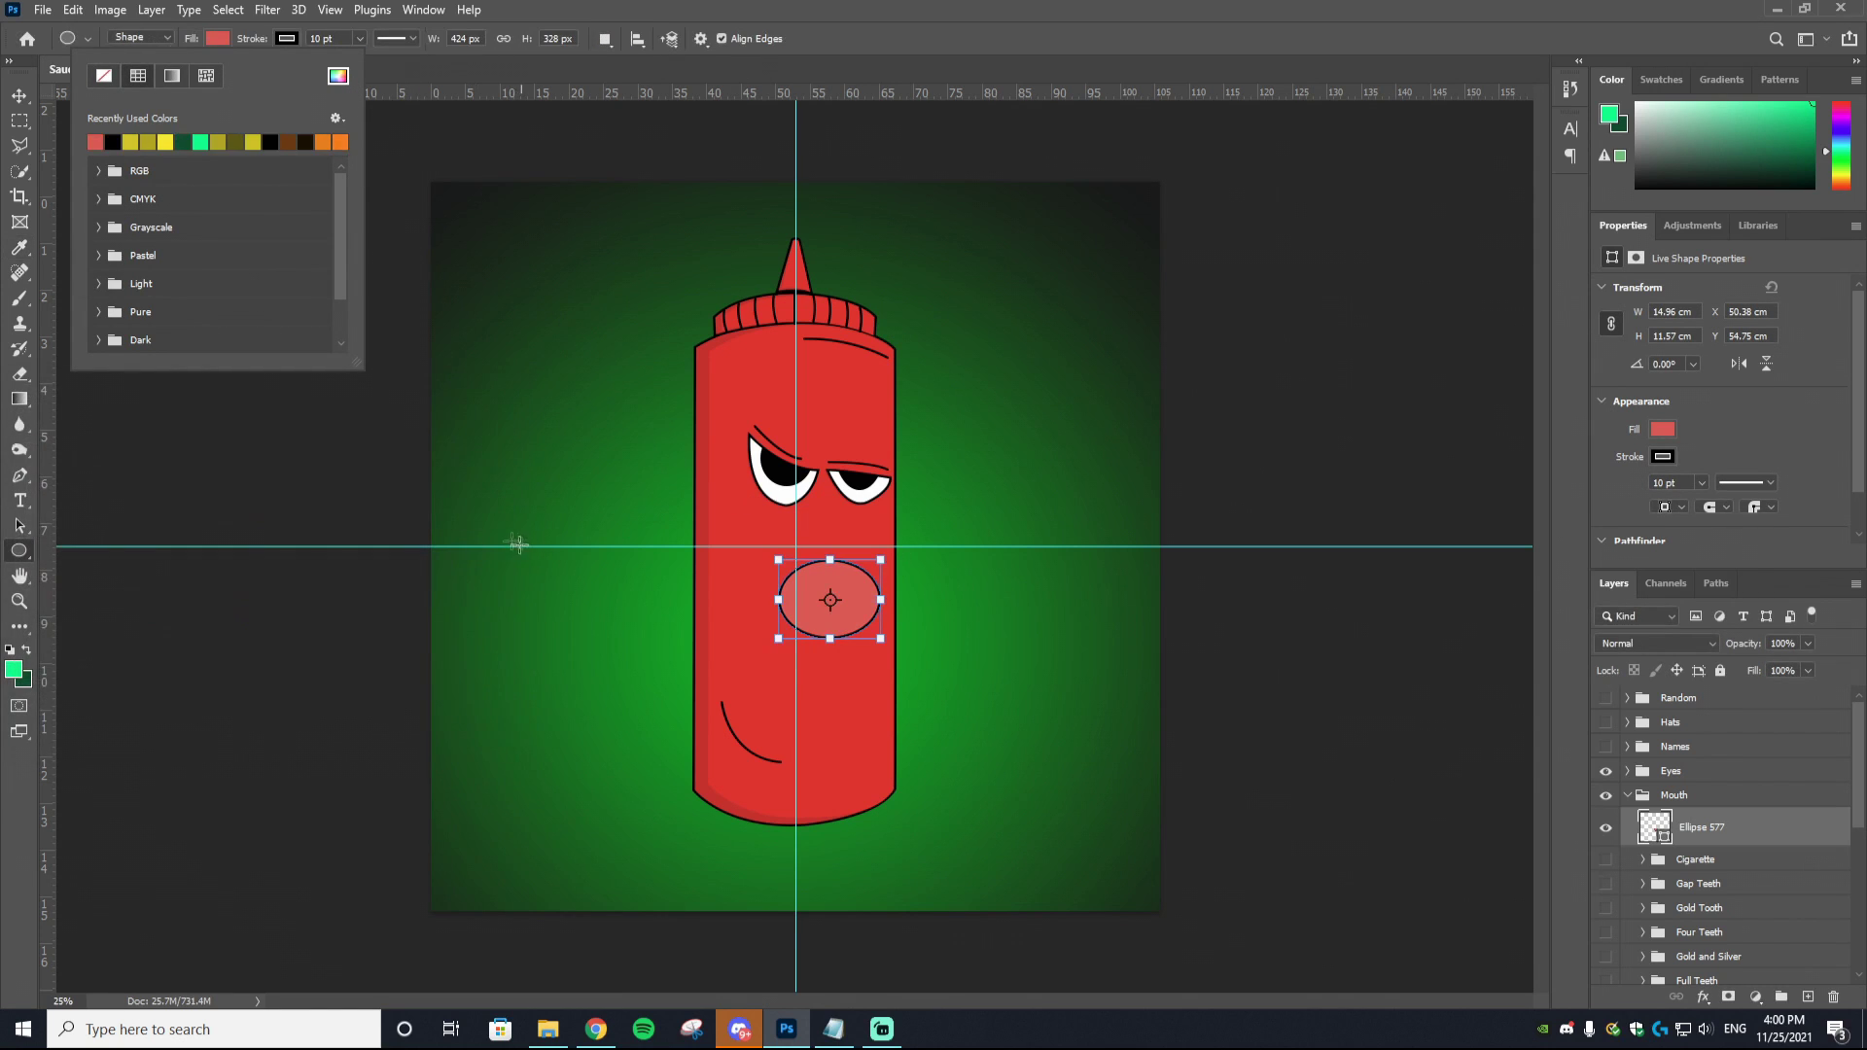
Step: Add an anchor point on the ellipse's upper-right curve and pull its top-centre point down into a grin-shaped mouth
{"action": "left_click", "coordinate": [411, 85]}
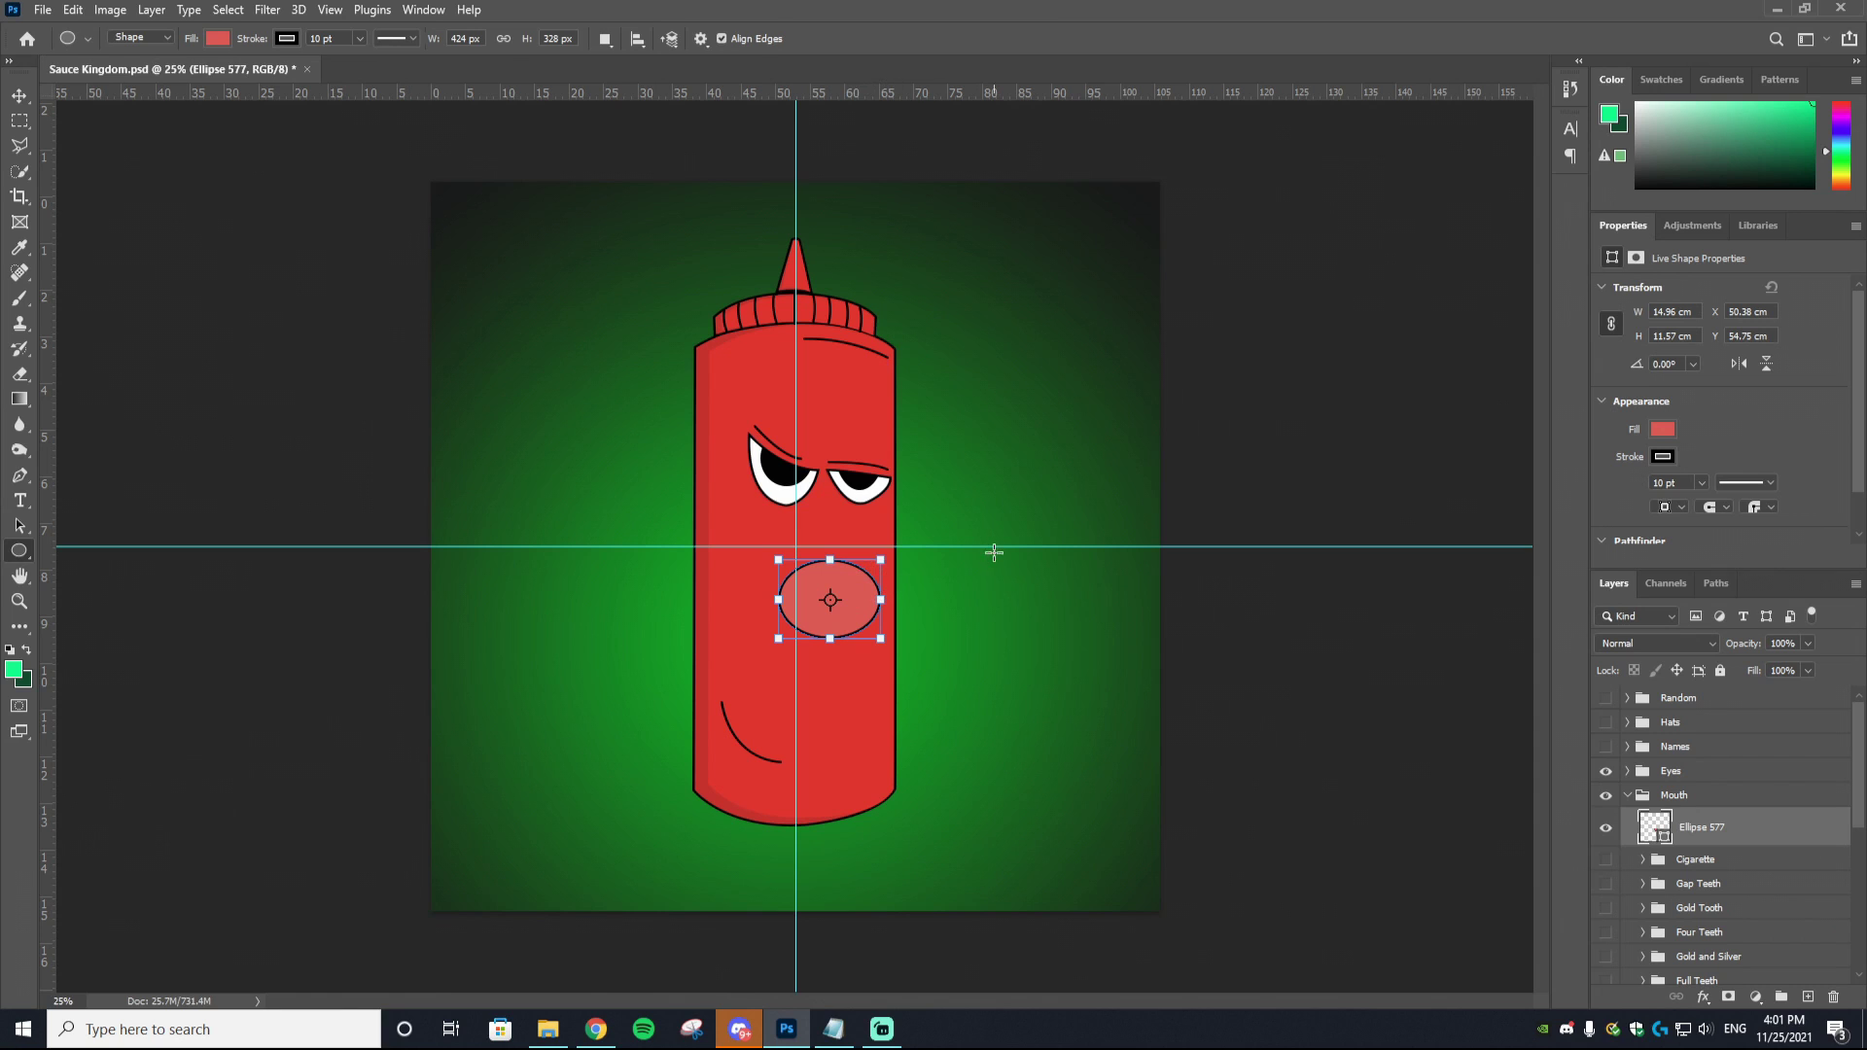
{"action": "key", "text": "p"}
{"action": "right_click", "coordinate": [880, 590]}
{"action": "left_click", "coordinate": [948, 134]}
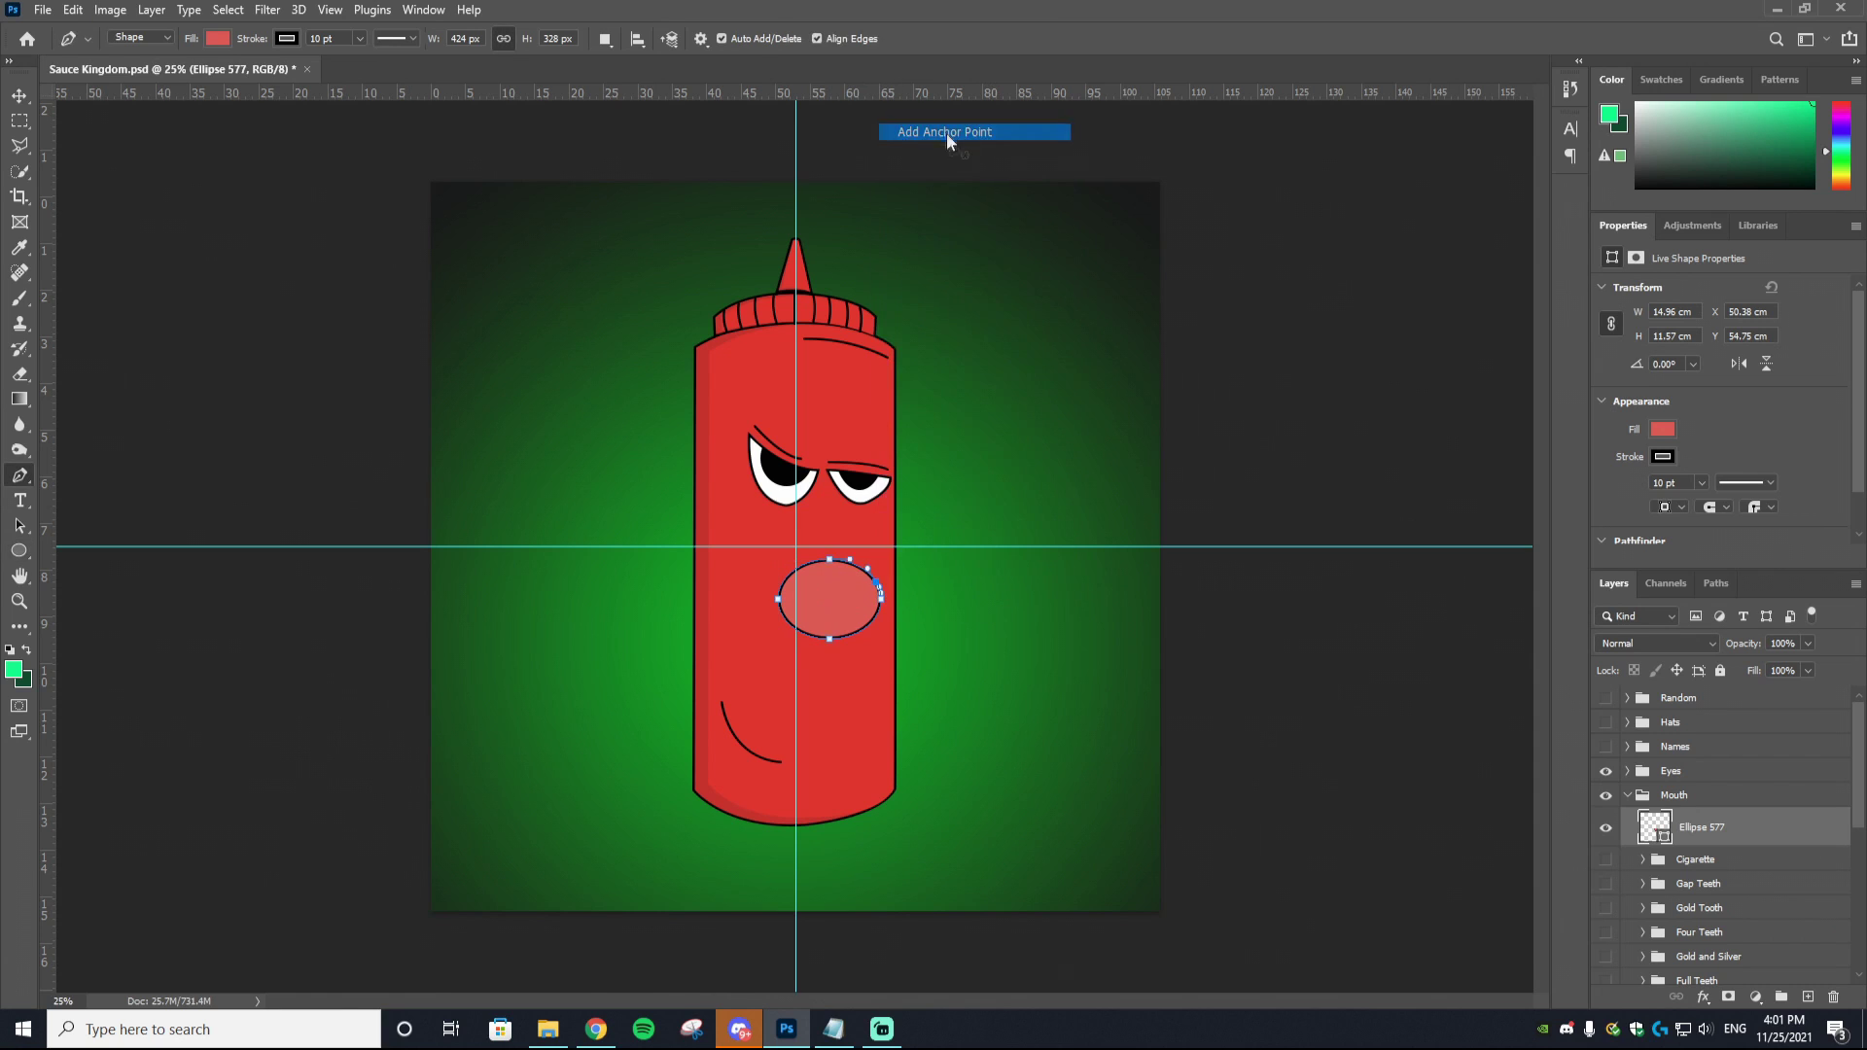
{"action": "key", "text": "ctrl+1"}
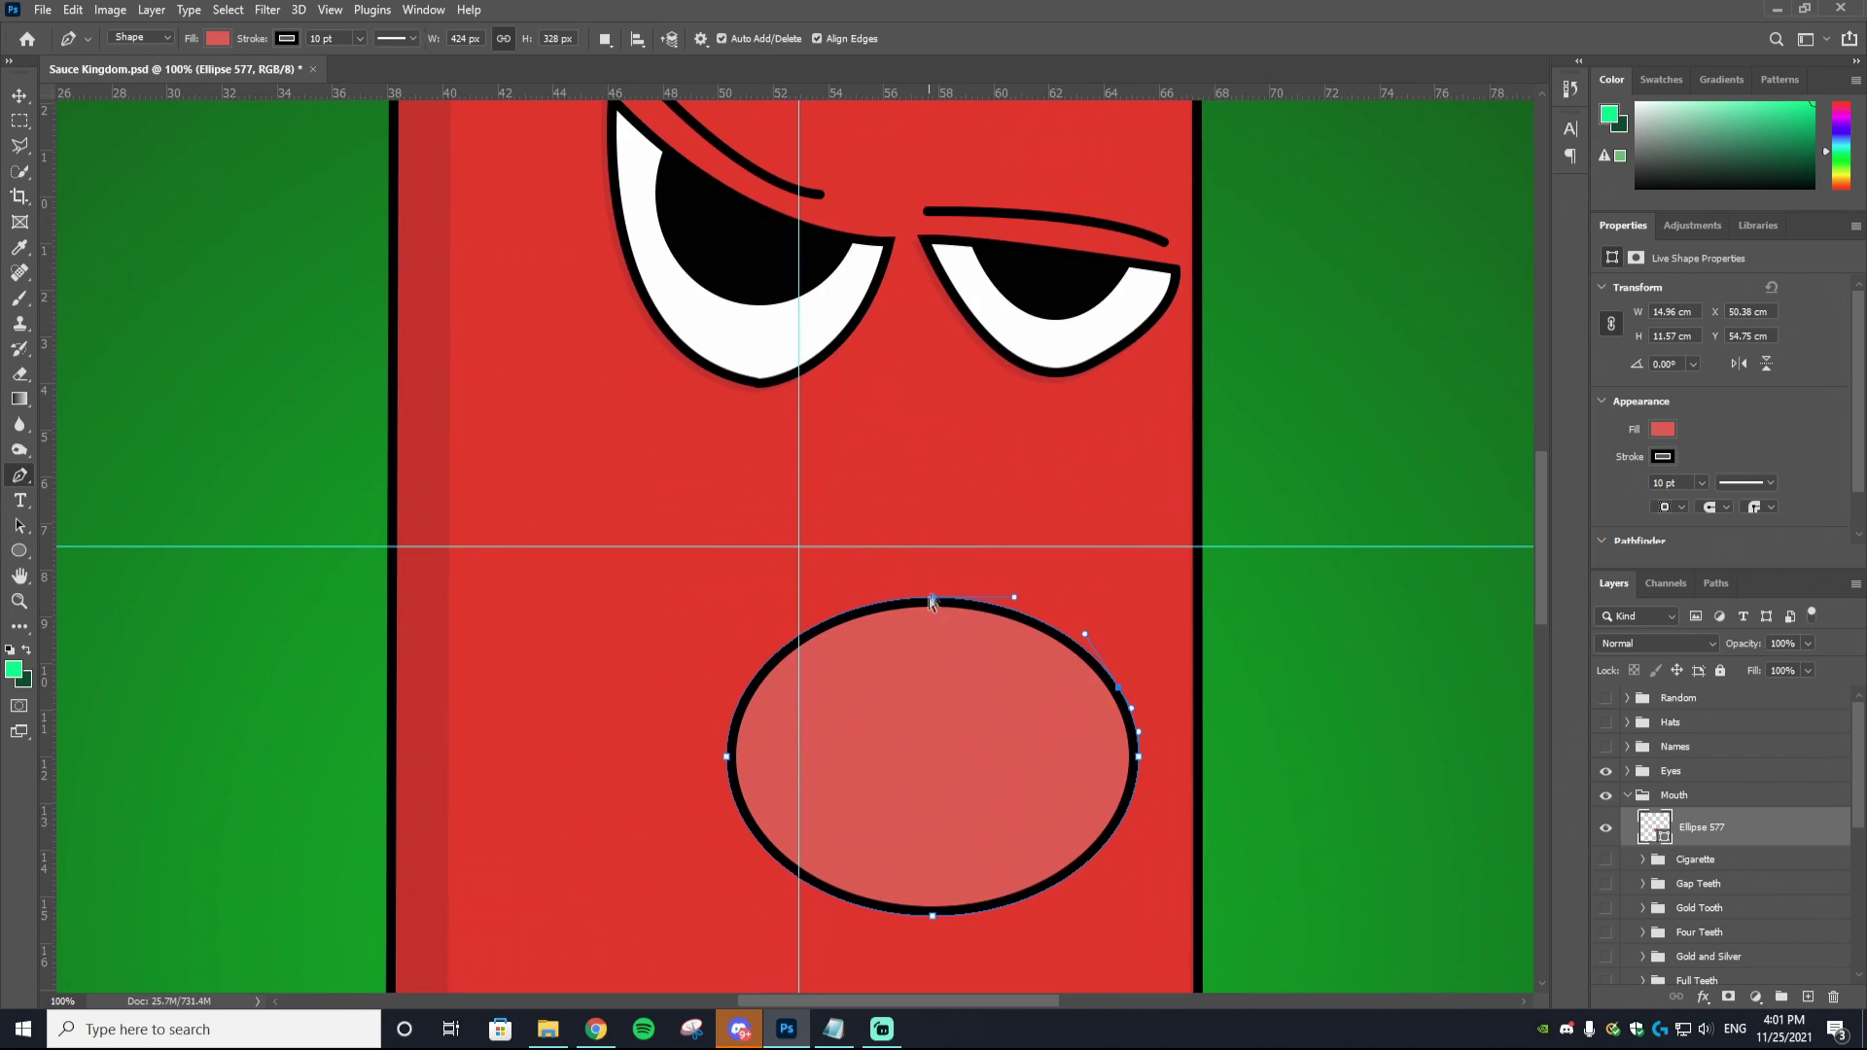
{"action": "left_click_drag", "start_coordinate": [932, 598], "coordinate": [946, 750]}
{"action": "left_click", "coordinate": [861, 381]}
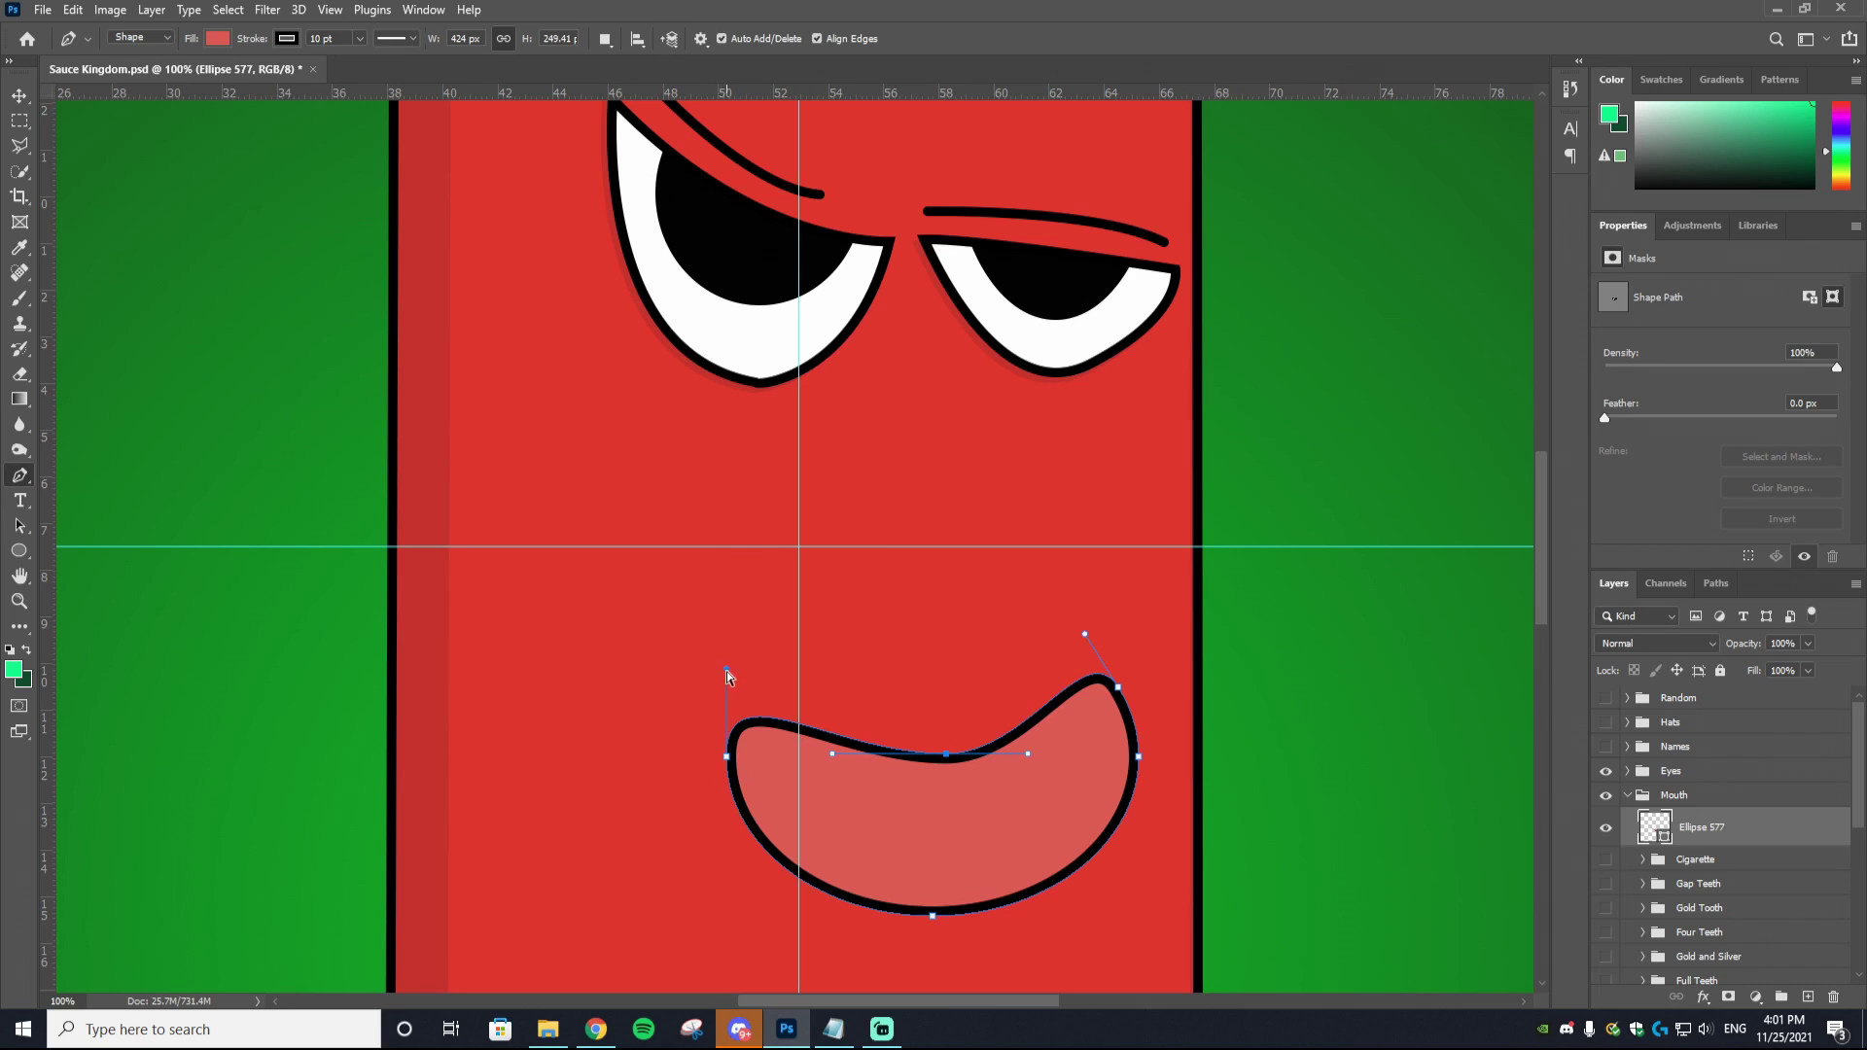
Step: Angle the curve handles at both mouth corners inward for a crooked grin, and move the mouth up closer to the eyes
{"action": "left_click_drag", "start_coordinate": [727, 669], "coordinate": [776, 670]}
{"action": "left_click_drag", "start_coordinate": [1086, 635], "coordinate": [1033, 602]}
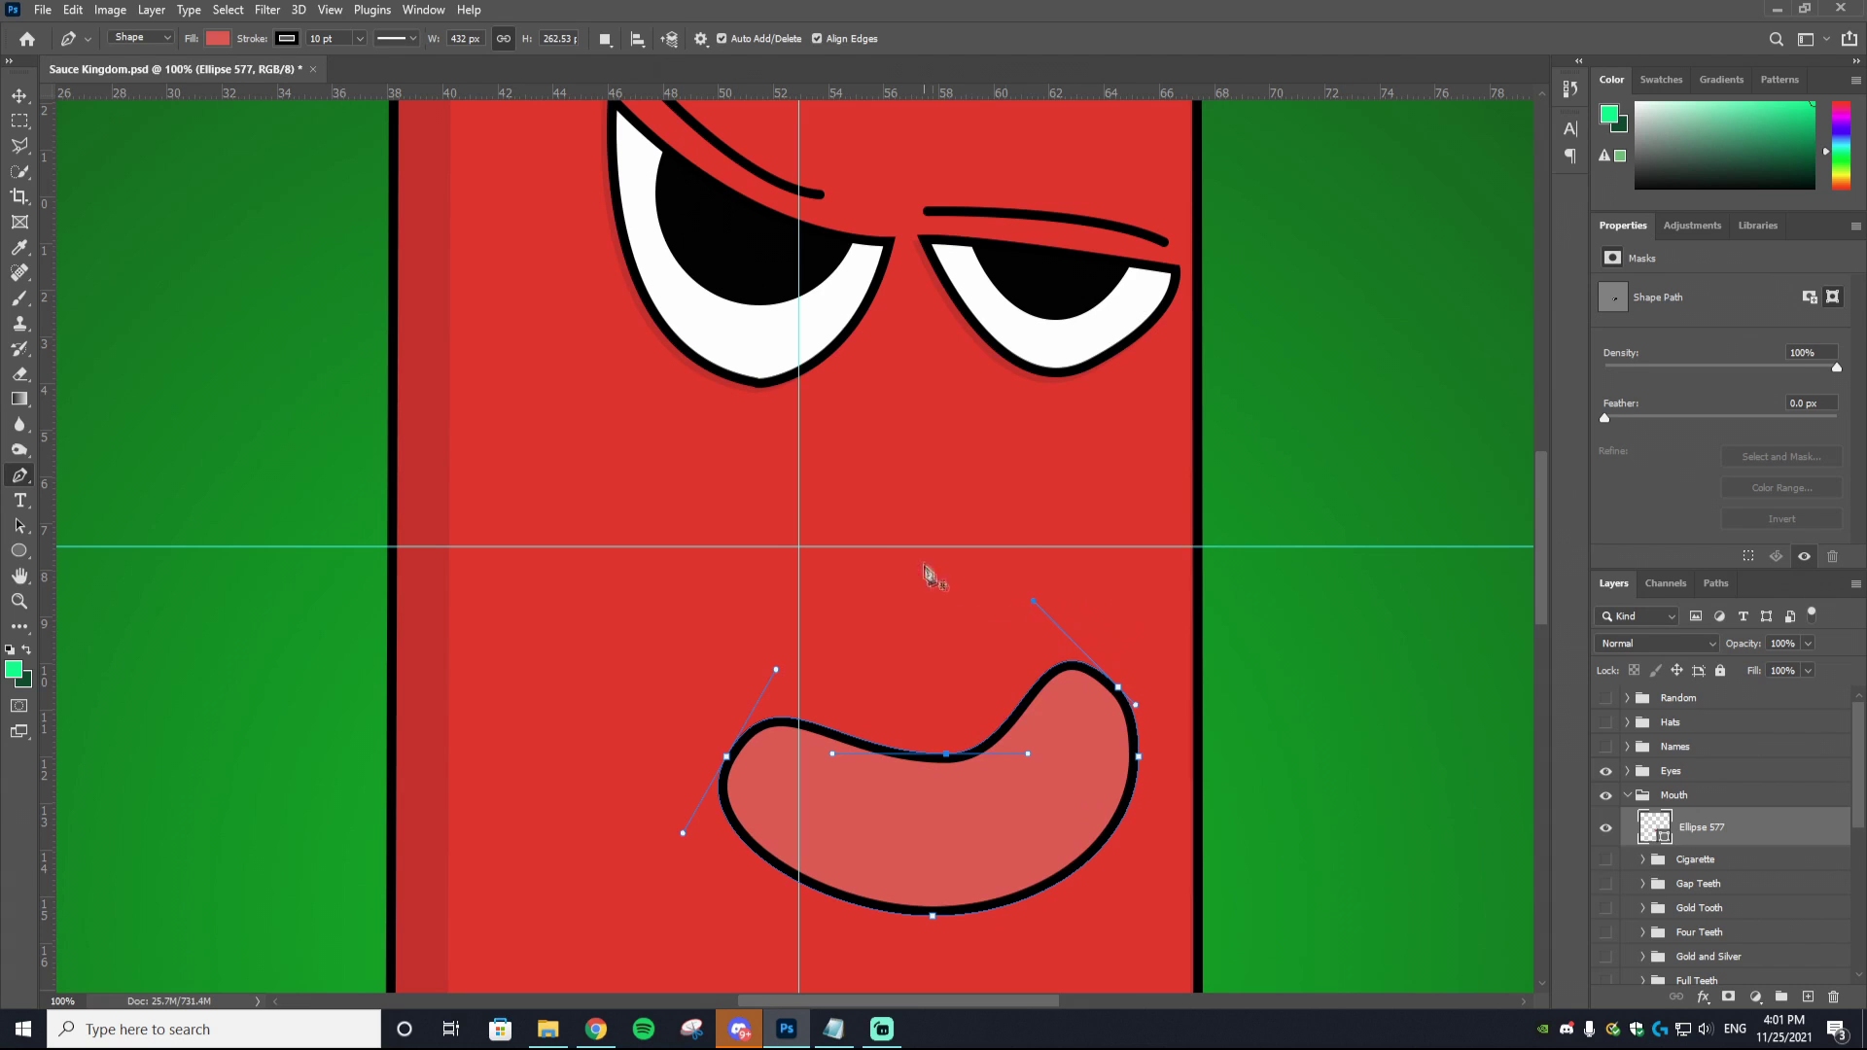
{"action": "left_click", "coordinate": [19, 95]}
{"action": "left_click_drag", "start_coordinate": [1008, 855], "coordinate": [1006, 753]}
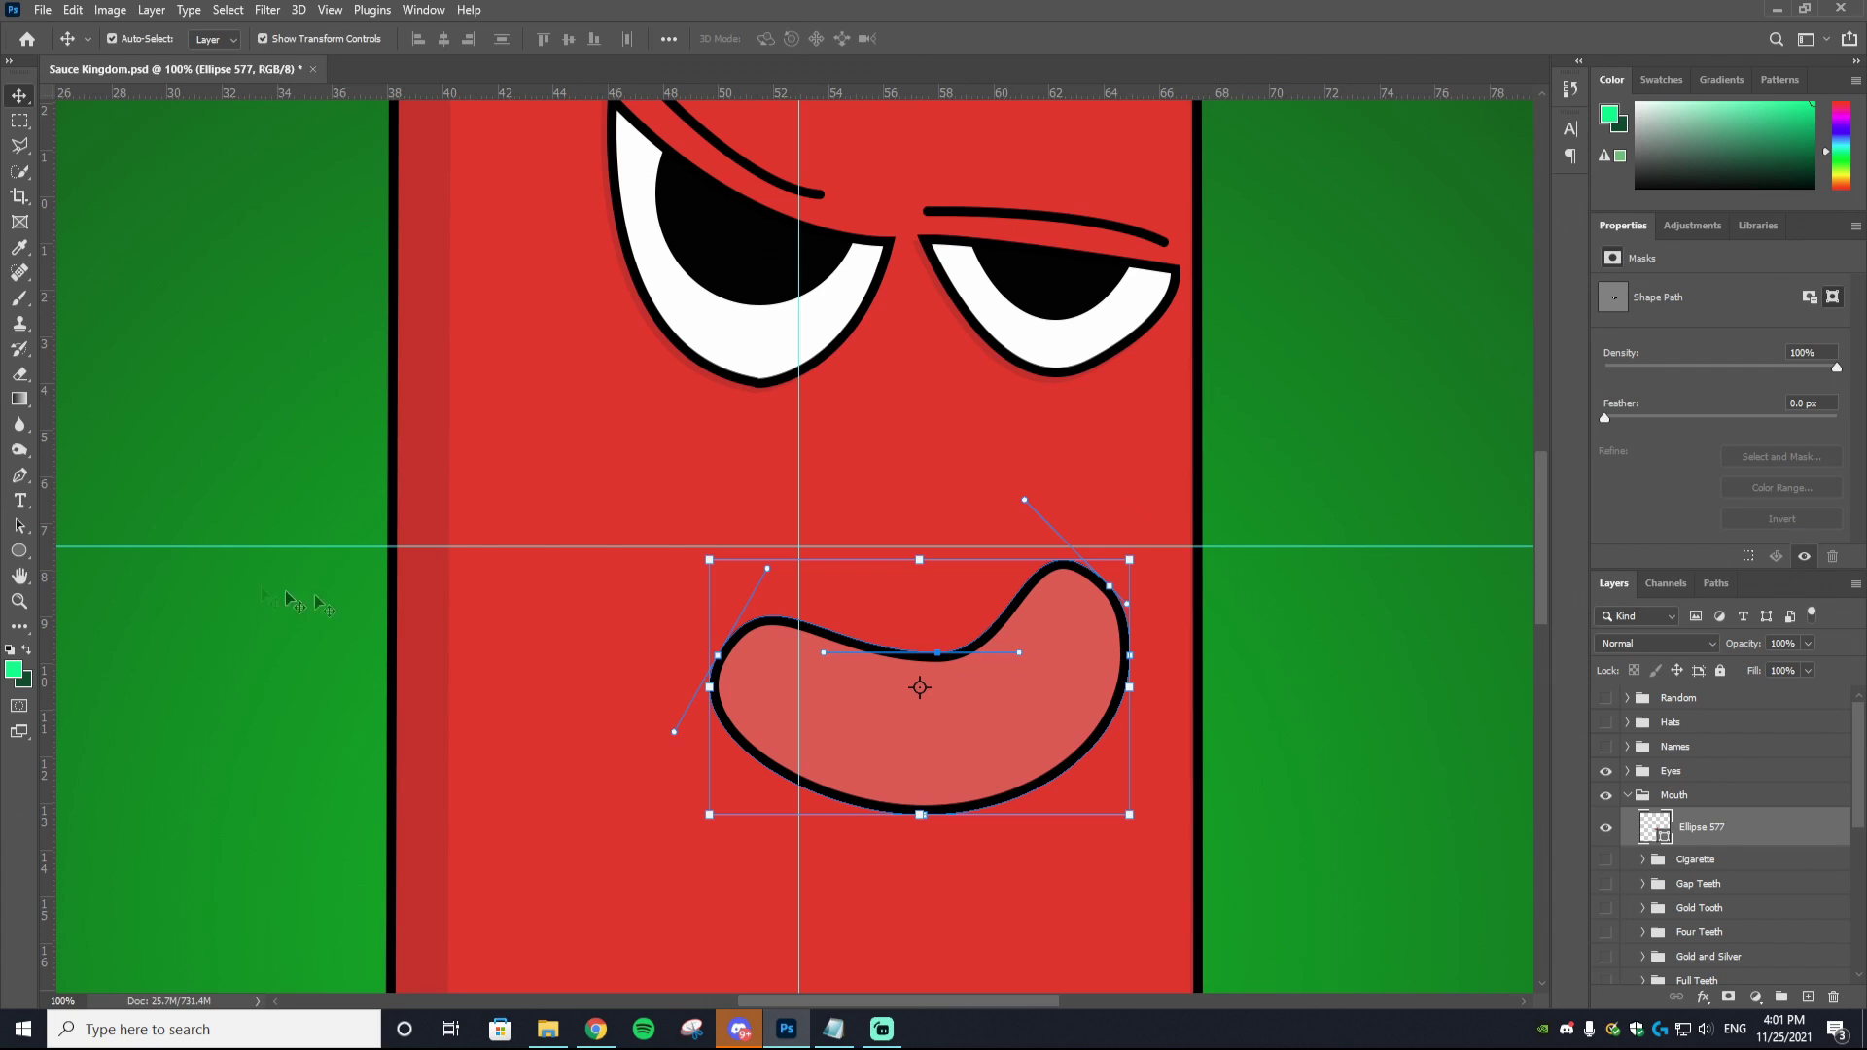
Step: Draw a triangular tooth about 132 by 114 px on the left part of the mouth's upper edge, rotated to point downward
{"action": "left_click", "coordinate": [22, 550]}
{"action": "right_click", "coordinate": [23, 552]}
{"action": "left_click", "coordinate": [97, 596]}
{"action": "left_click_drag", "start_coordinate": [778, 584], "coordinate": [934, 731]}
{"action": "left_click_drag", "start_coordinate": [921, 576], "coordinate": [958, 678]}
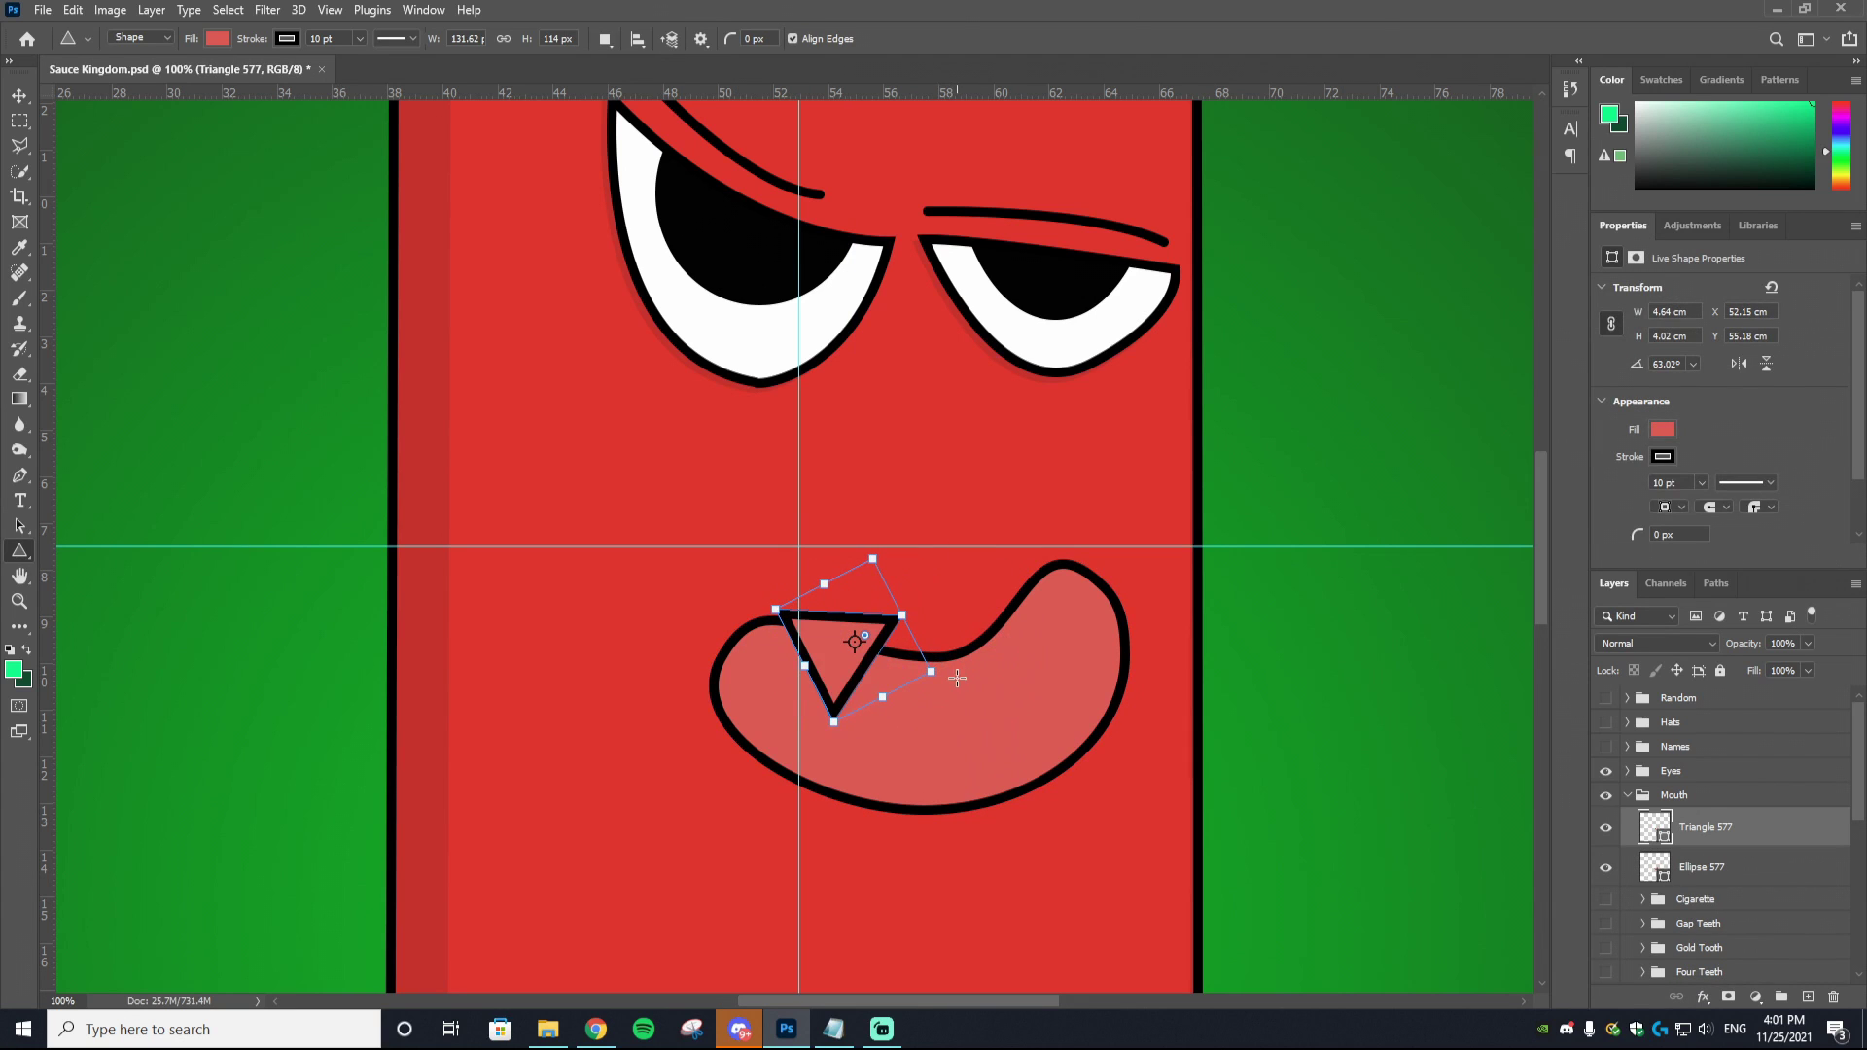
Step: Fill the triangular tooth with white (ffffff)
{"action": "left_click", "coordinate": [219, 41]}
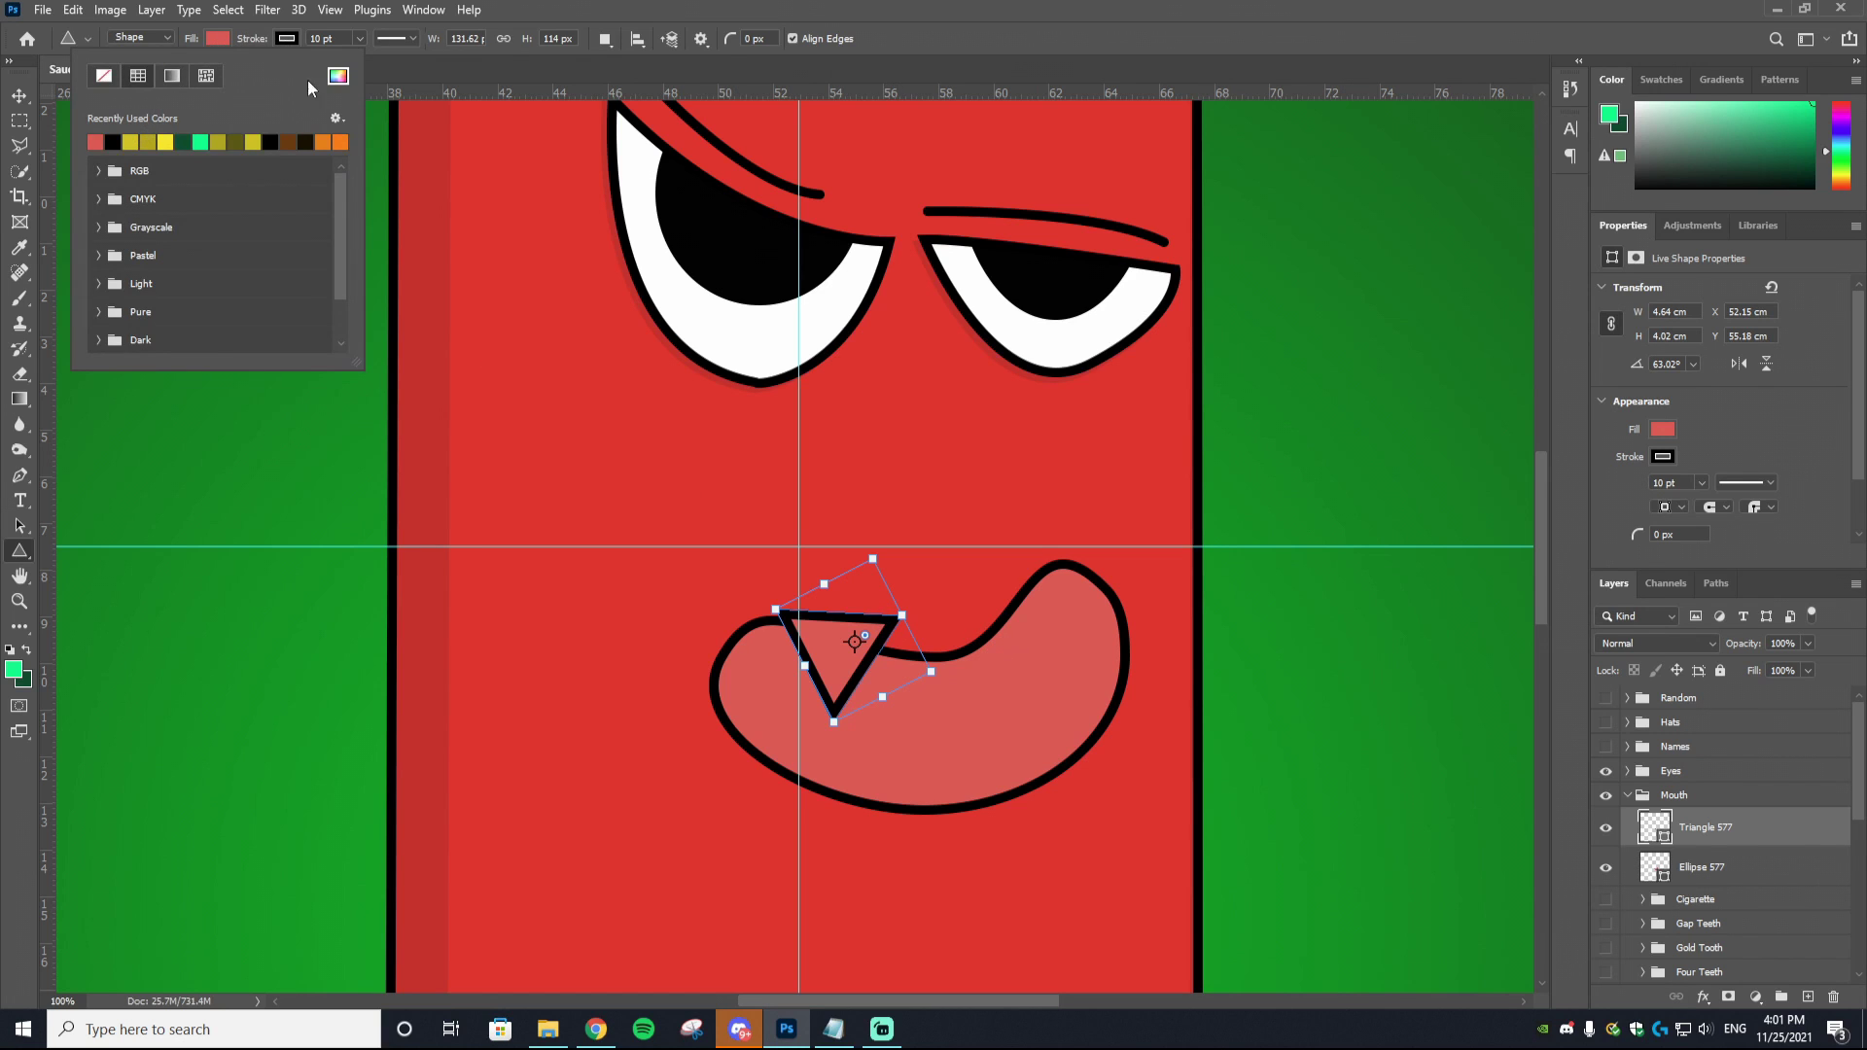
{"action": "left_click", "coordinate": [337, 76]}
{"action": "left_click", "coordinate": [19, 438]}
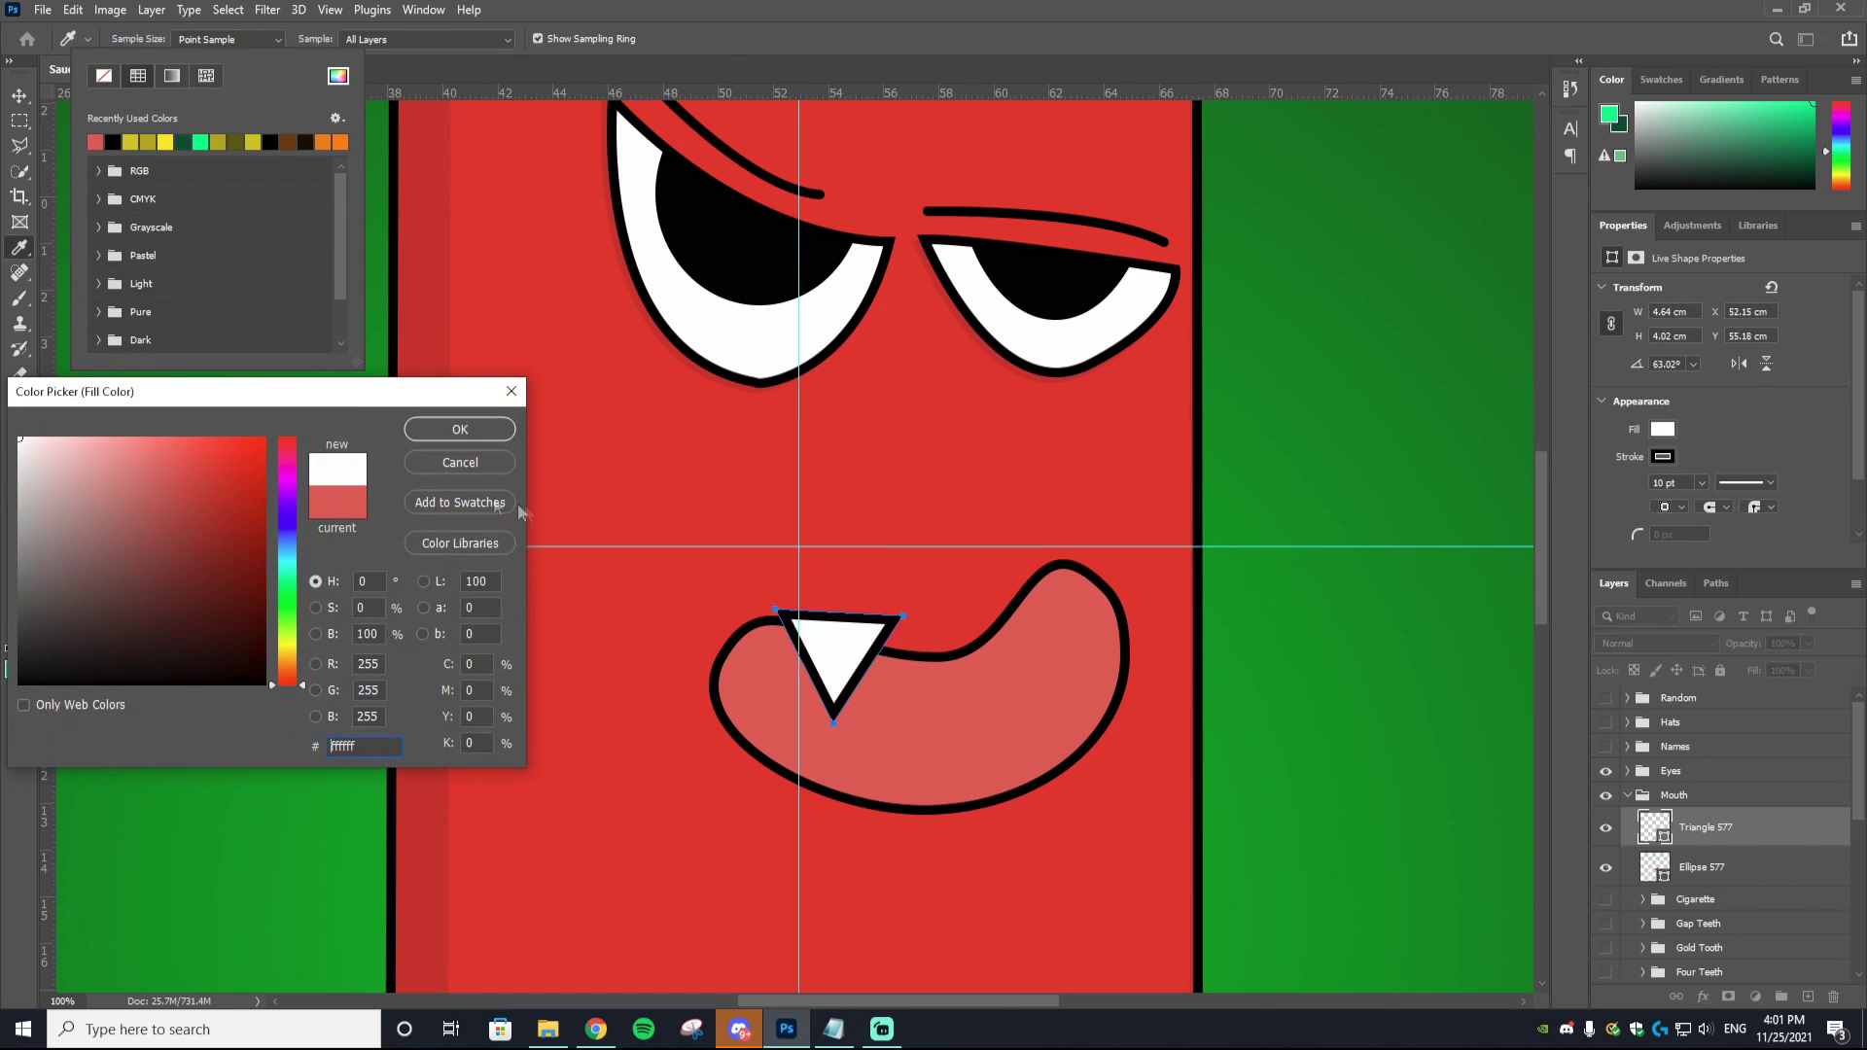
{"action": "left_click", "coordinate": [476, 420]}
Step: Clip the tooth to the mouth shape with a clipping mask and rotate it to about 70°
{"action": "left_click", "coordinate": [18, 98]}
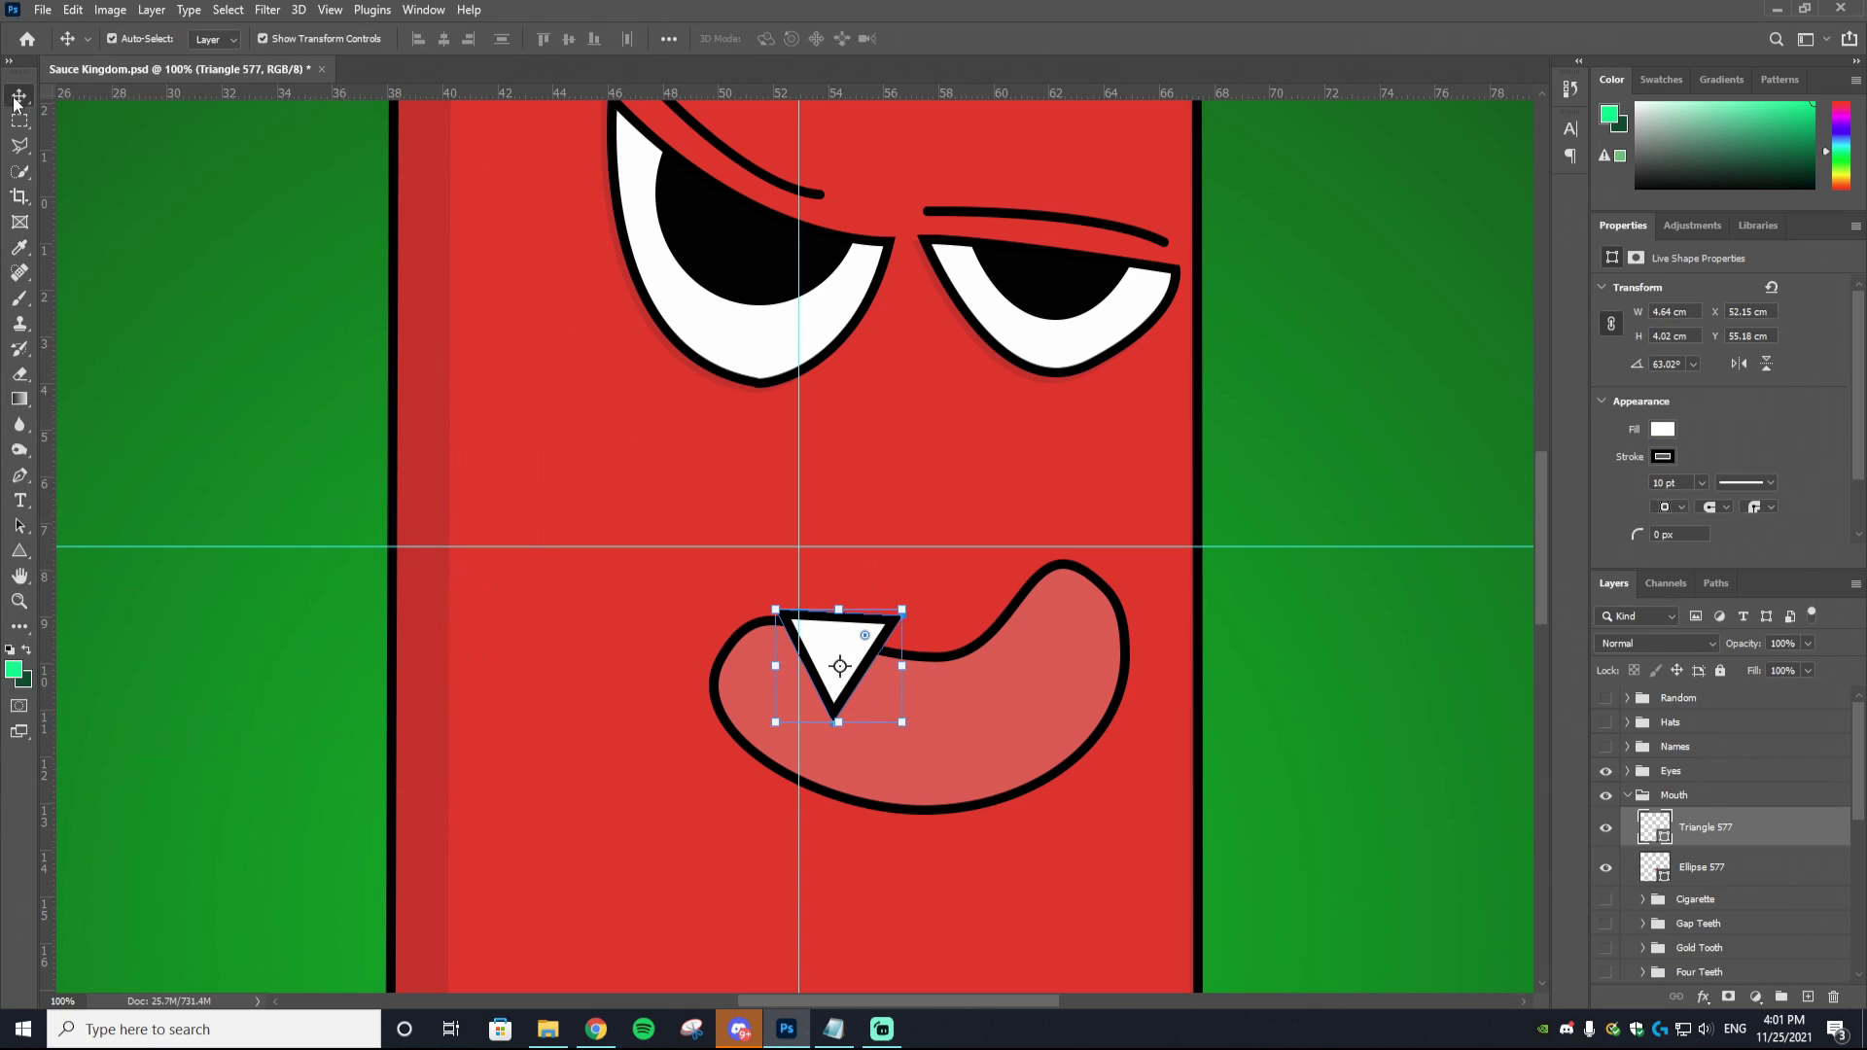
{"action": "right_click", "coordinate": [1762, 842]}
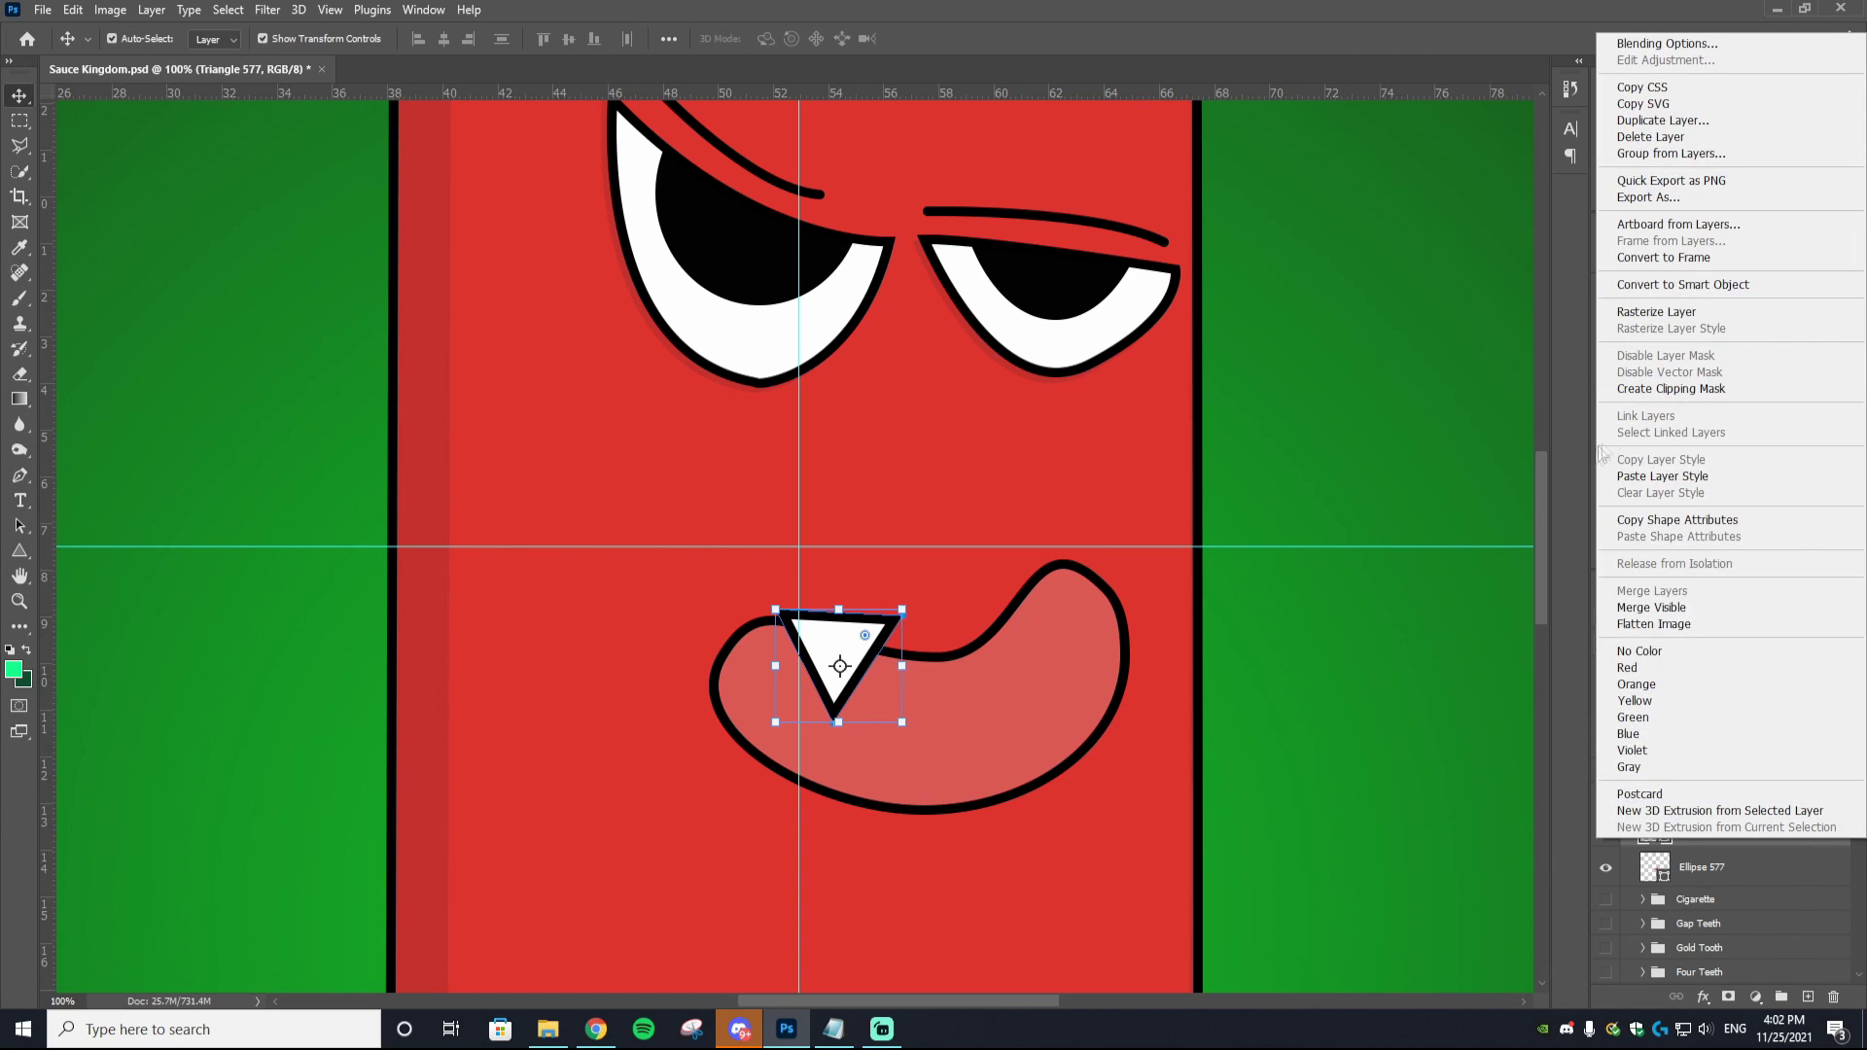
{"action": "left_click", "coordinate": [1653, 388]}
{"action": "left_click", "coordinate": [1018, 470]}
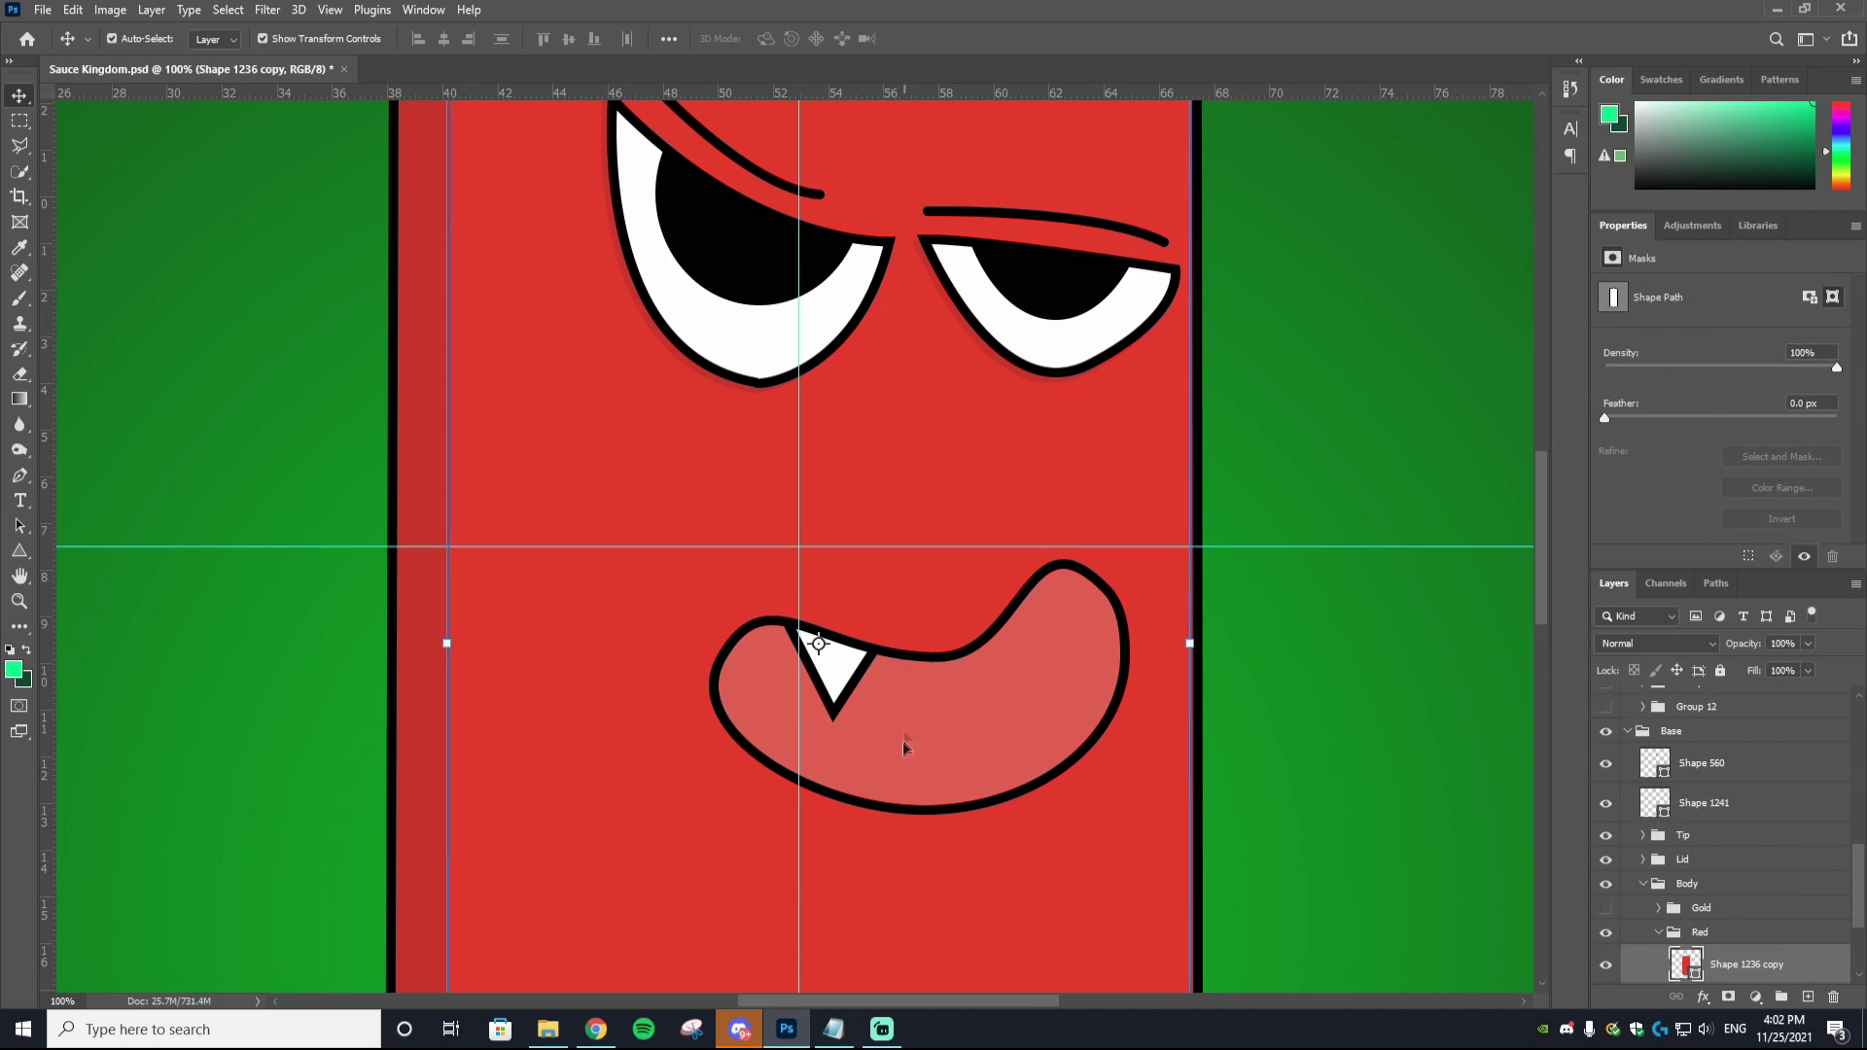
{"action": "left_click", "coordinate": [848, 681]}
{"action": "left_click_drag", "start_coordinate": [885, 644], "coordinate": [926, 614]}
Step: Duplicate the tooth, move the copy to the right side of the upper lip, rotate it about -39° and clip it to the mouth
{"action": "key", "text": "ctrl+j"}
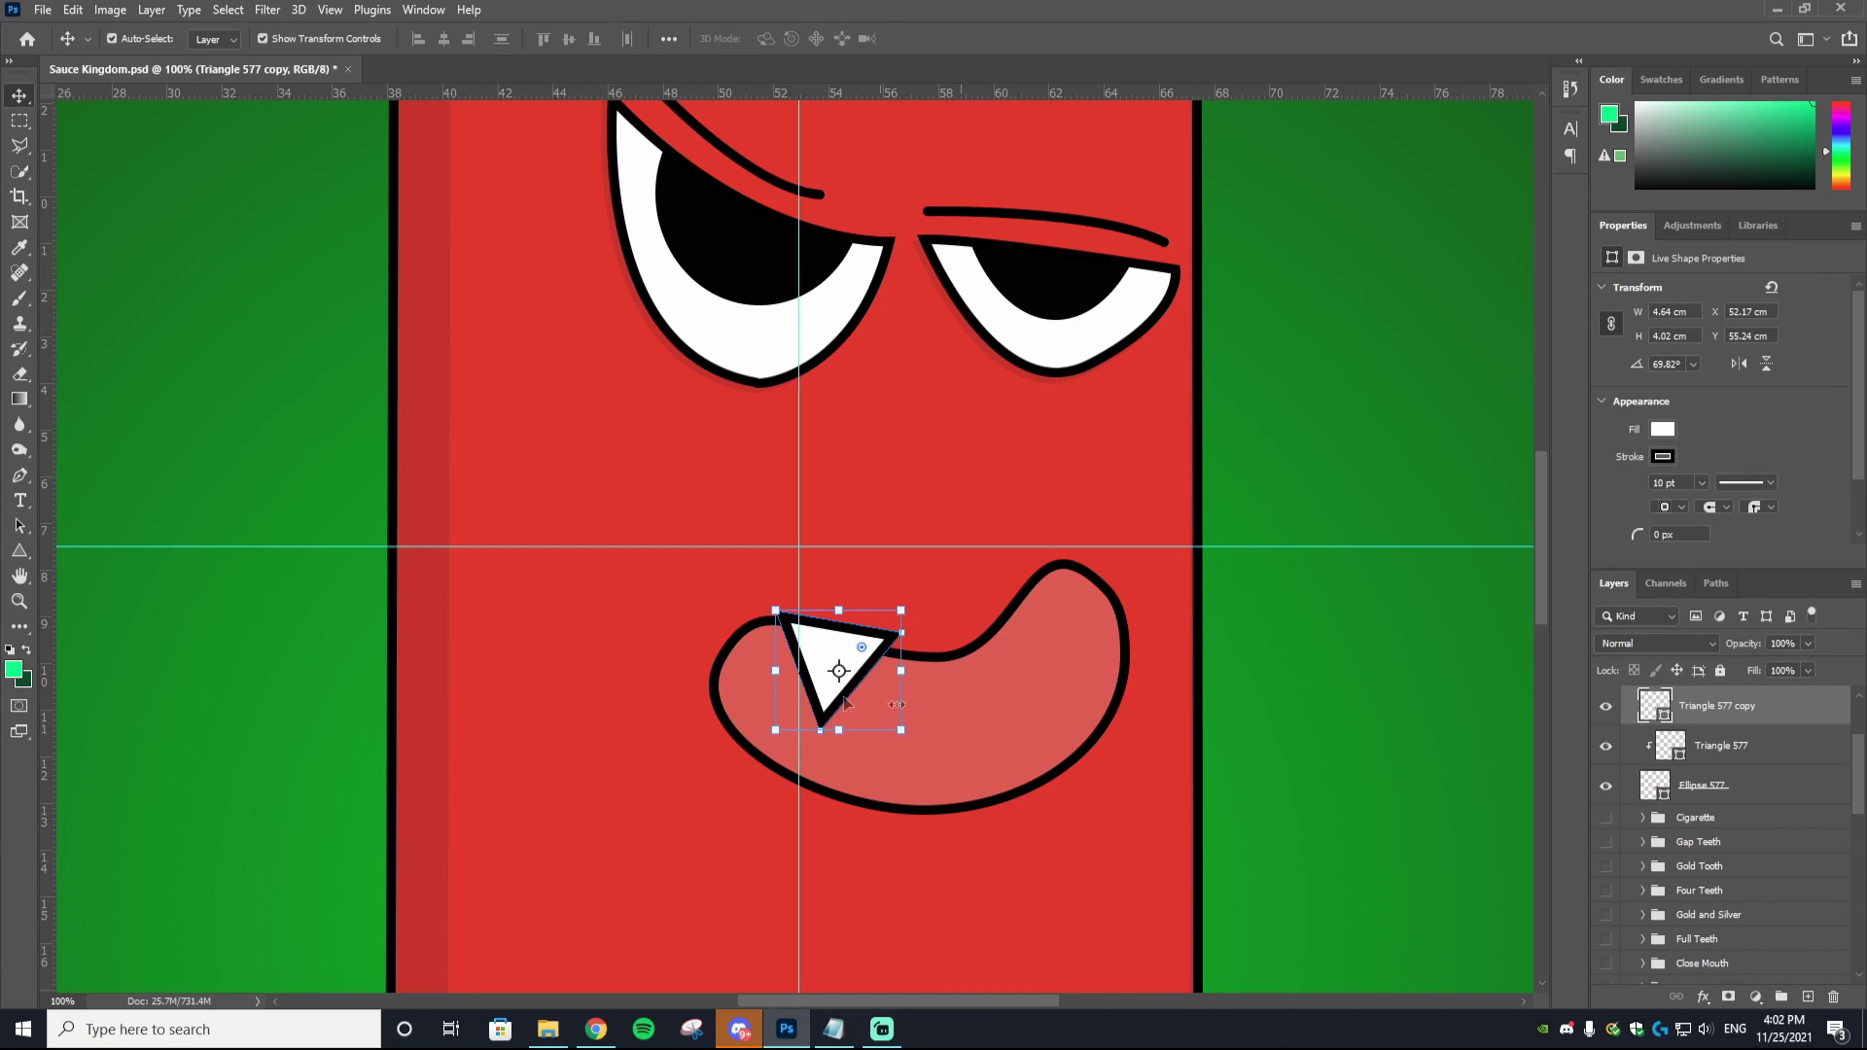
{"action": "key", "text": "ctrl+t"}
{"action": "left_click_drag", "start_coordinate": [910, 584], "coordinate": [1098, 636]}
{"action": "left_click_drag", "start_coordinate": [1033, 551], "coordinate": [1015, 545]}
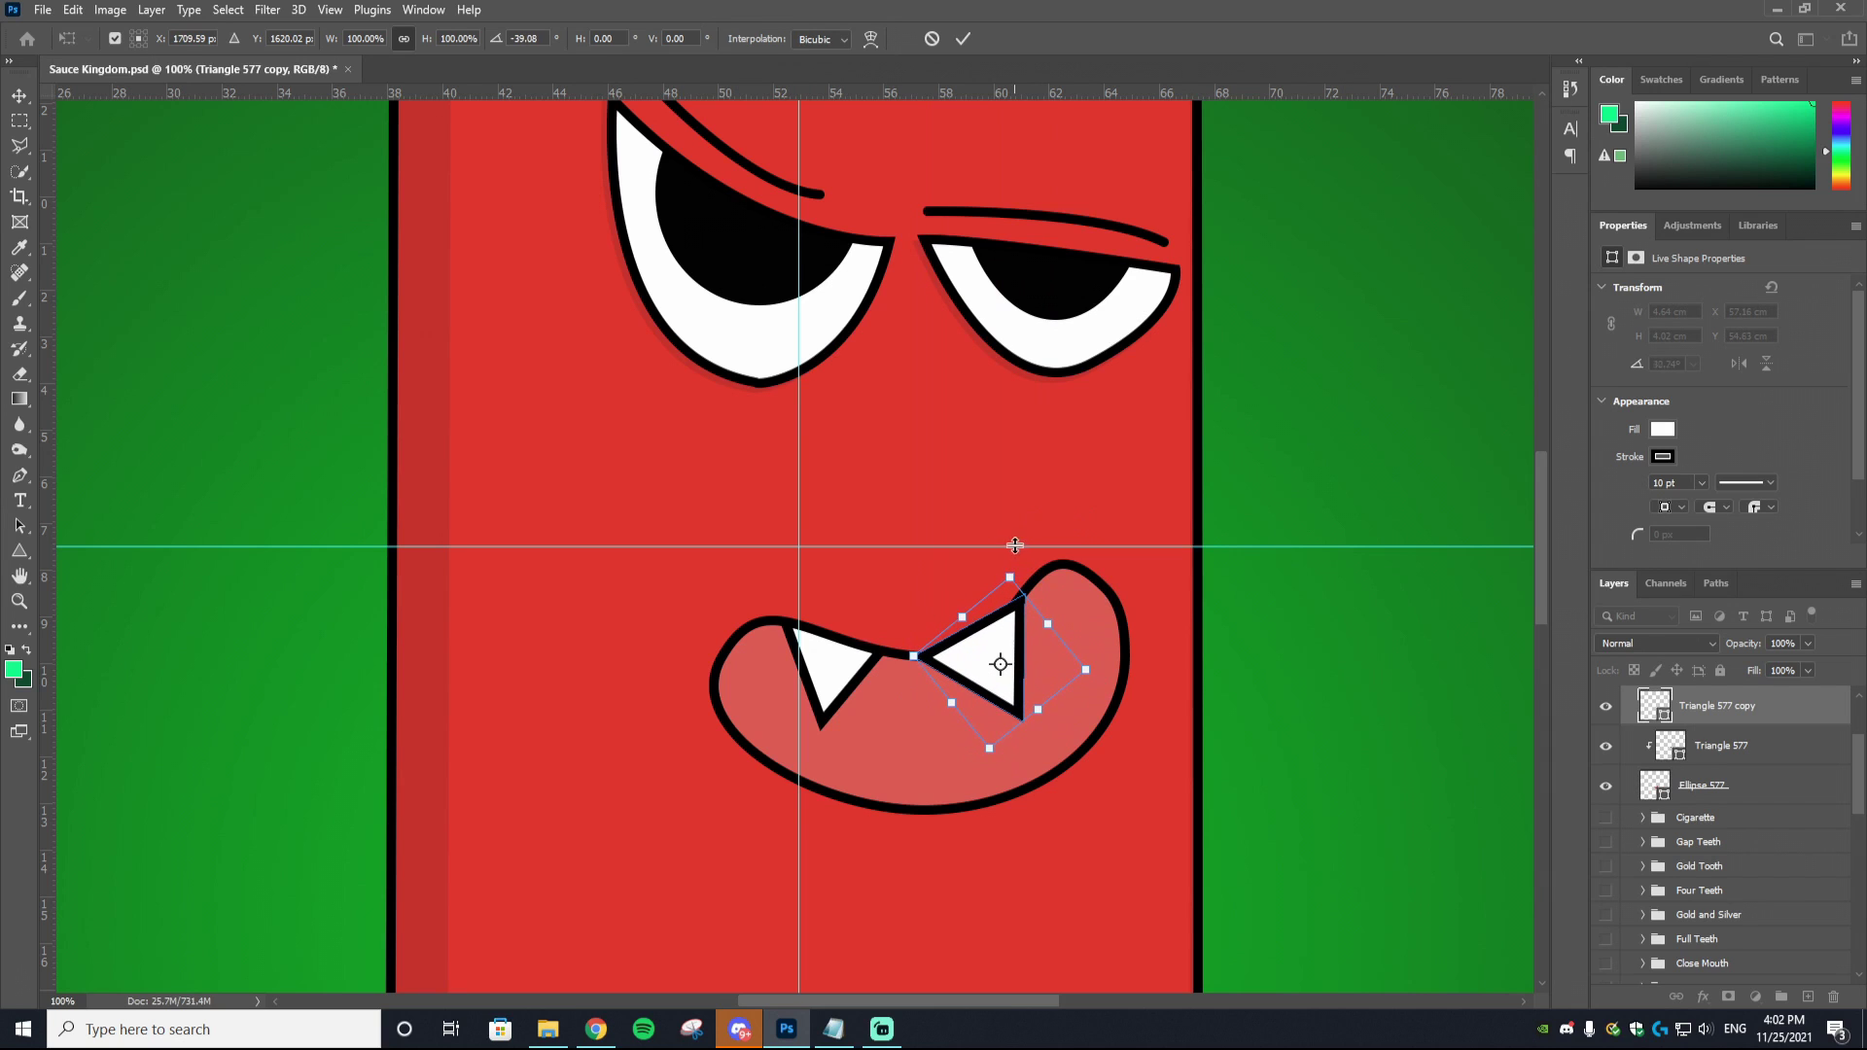
{"action": "left_click", "coordinate": [963, 38]}
Step: Duplicate the mouth ellipse layer so a second mouth shape lies beneath the clipped teeth
{"action": "left_click", "coordinate": [1269, 457], "text": "ctrl"}
{"action": "scroll", "coordinate": [1269, 457], "scroll_direction": "down", "scroll_amount": 4}
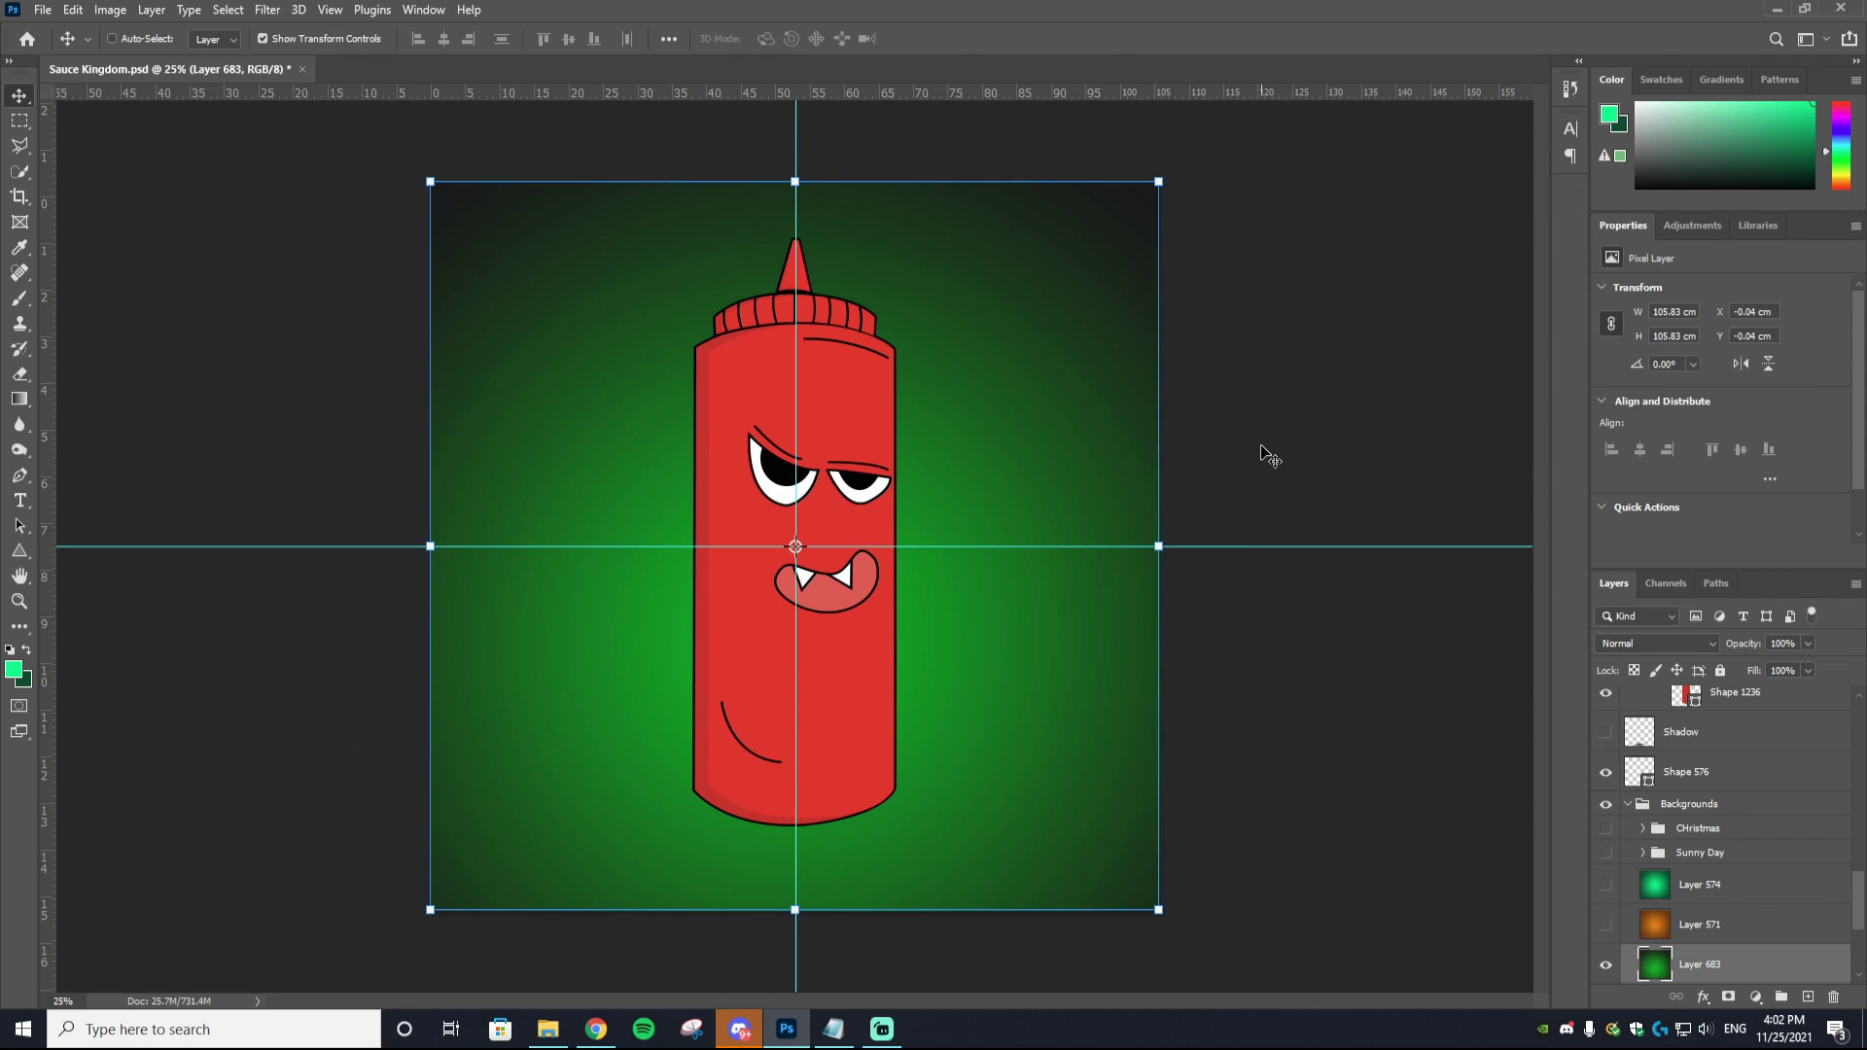
{"action": "key", "text": "ctrl+plus"}
{"action": "key", "text": "ctrl+plus"}
{"action": "key", "text": "ctrl+plus"}
{"action": "key", "text": "ctrl+plus"}
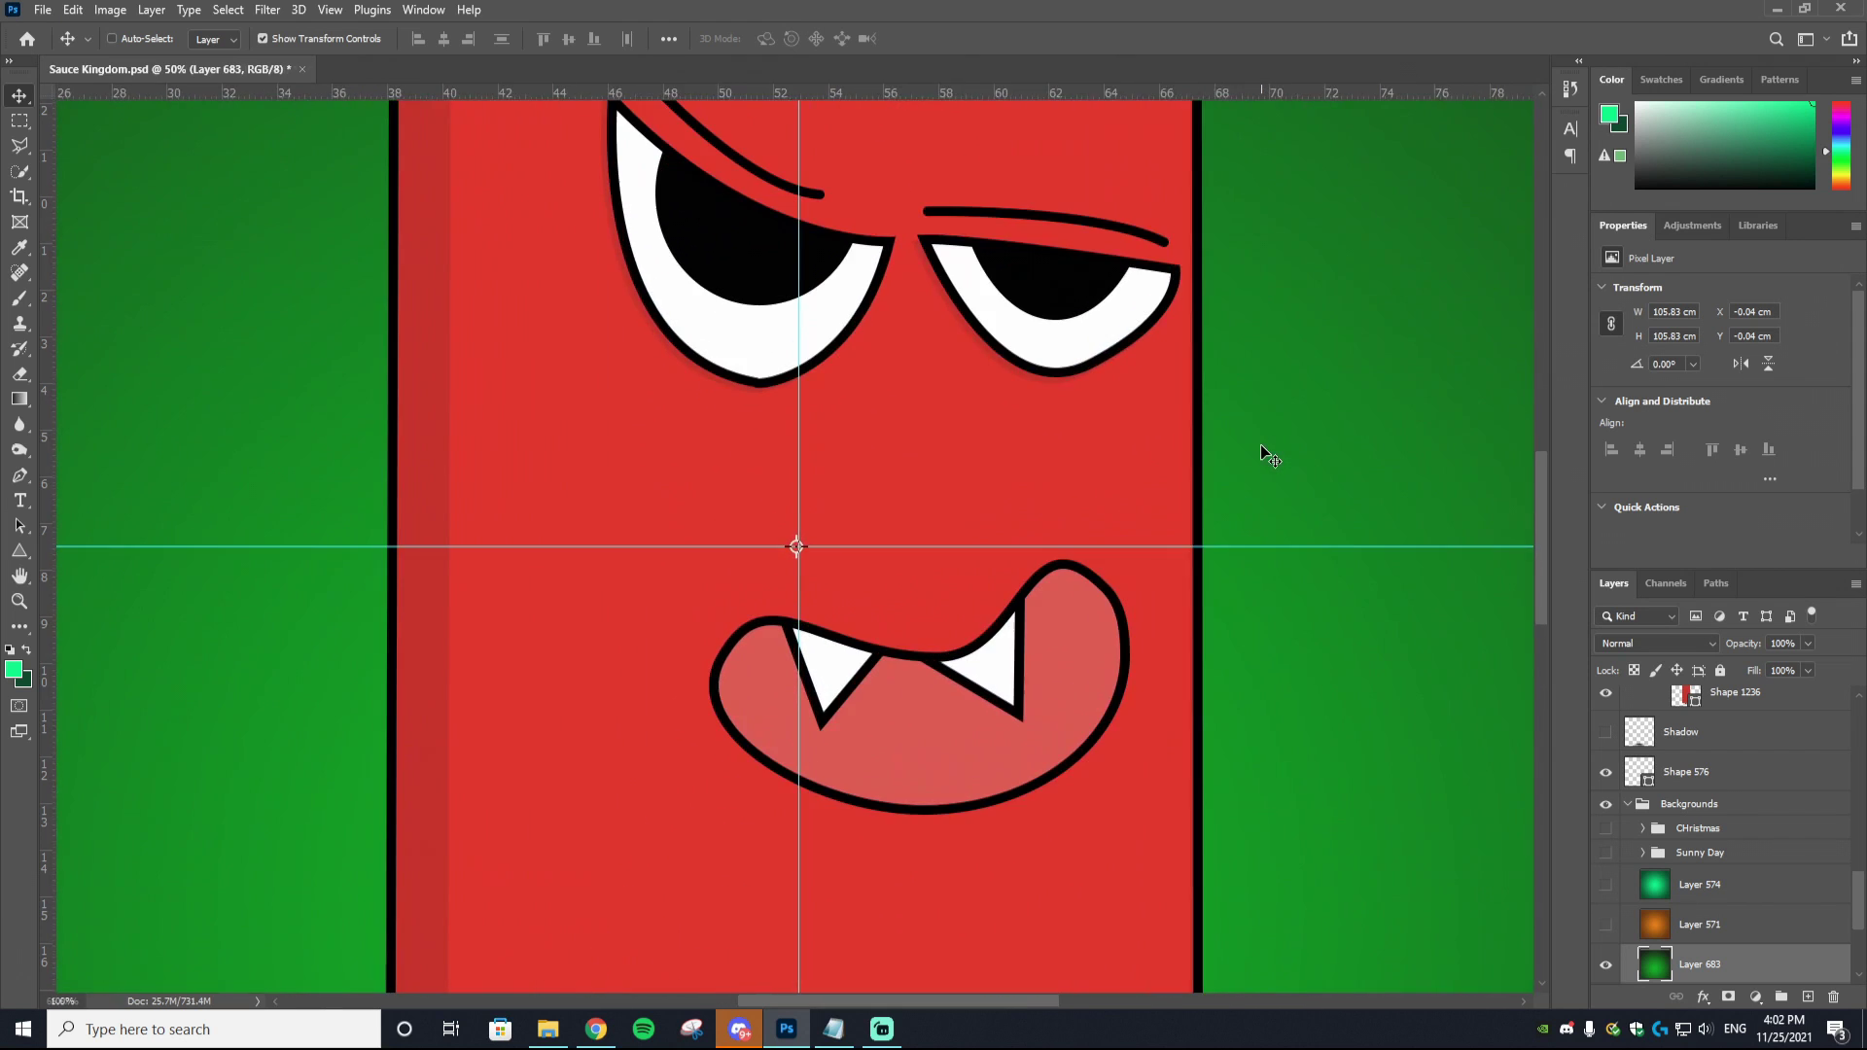
{"action": "key", "text": "ctrl"}
{"action": "scroll", "coordinate": [1088, 615], "scroll_direction": "down", "scroll_amount": 3}
{"action": "left_click", "coordinate": [994, 667]}
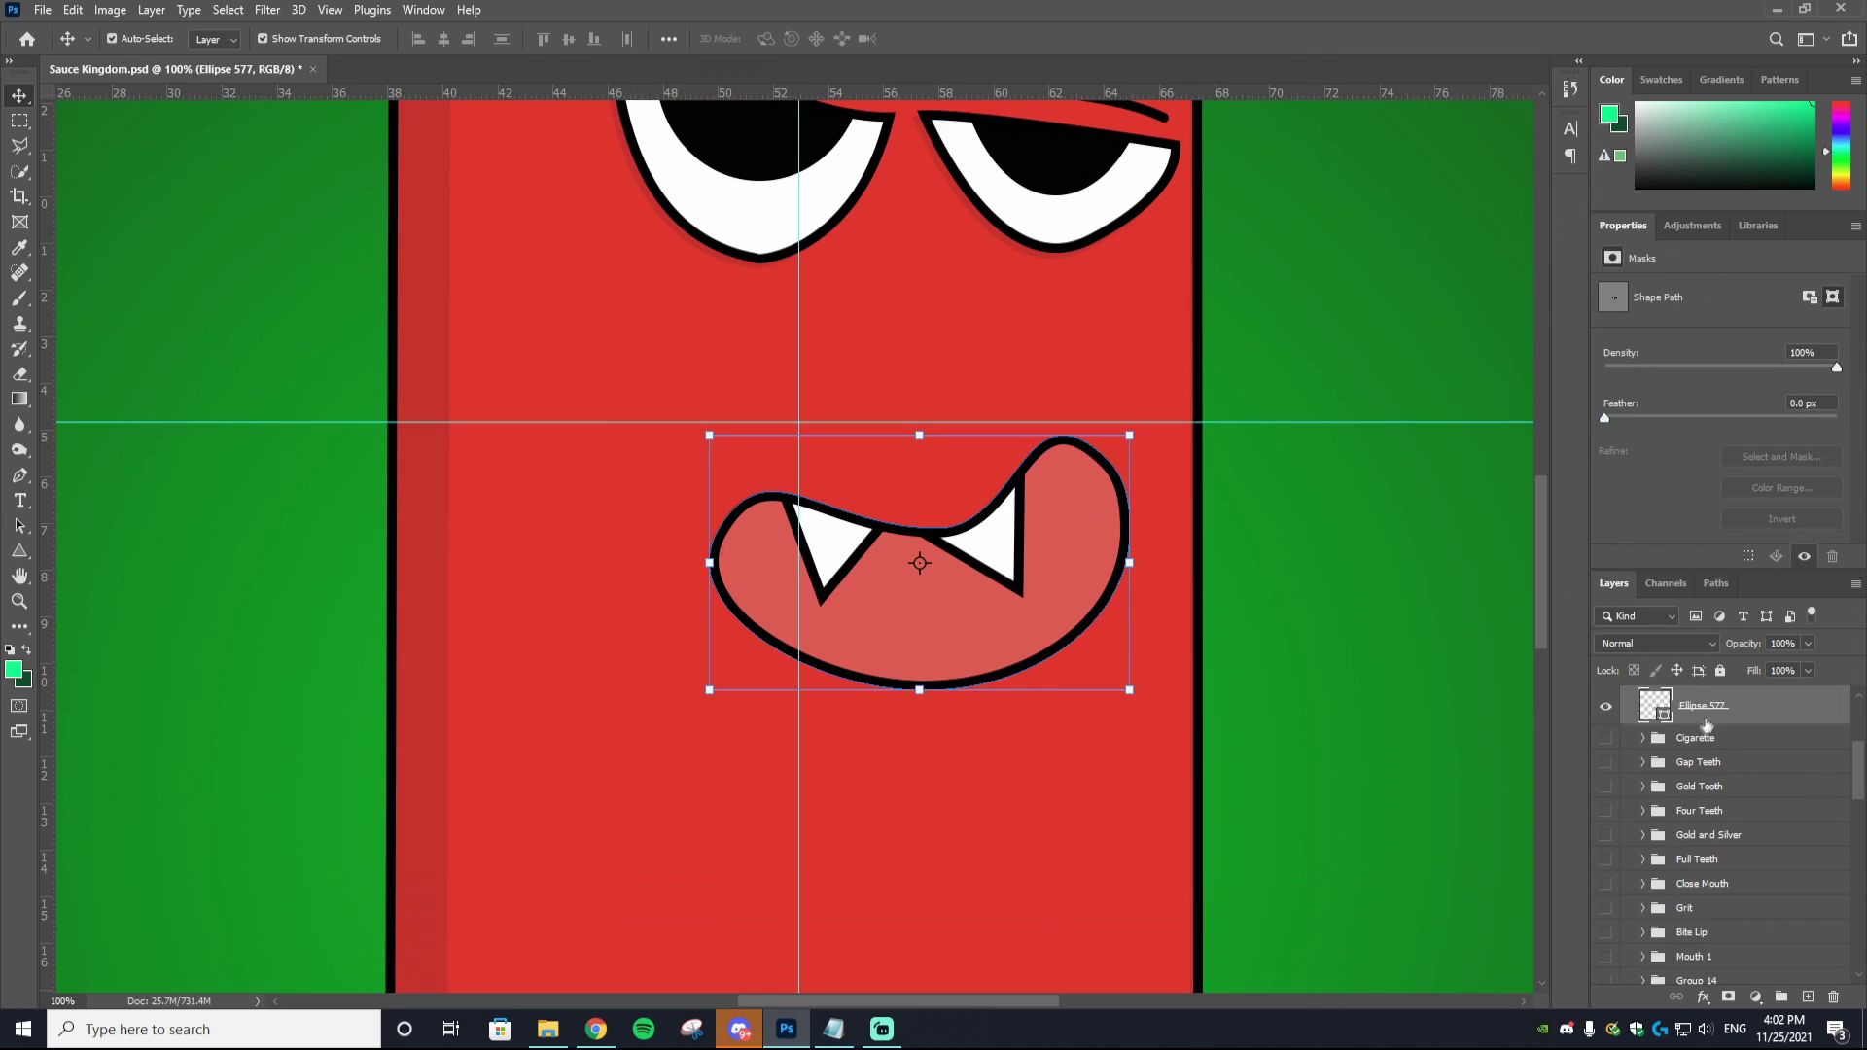
{"action": "key", "text": "ctrl+j"}
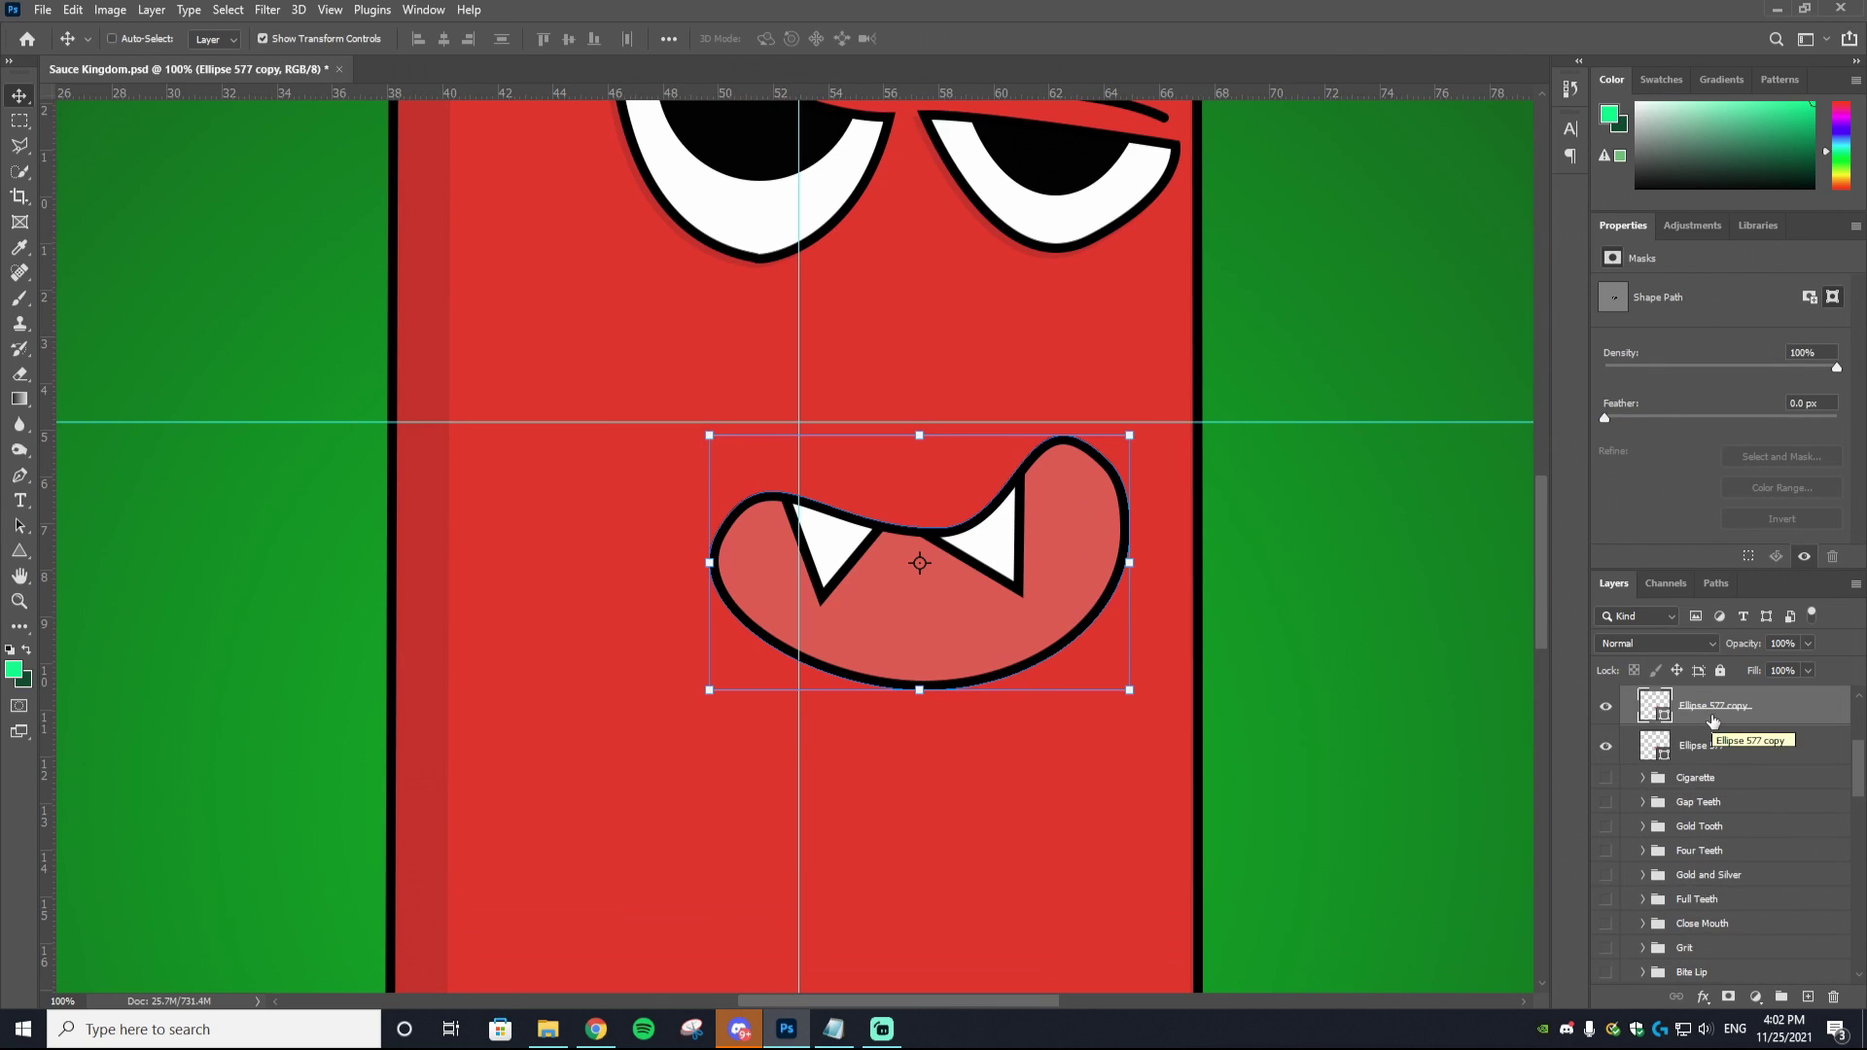
{"action": "scroll", "coordinate": [1714, 721], "scroll_direction": "up", "scroll_amount": 3}
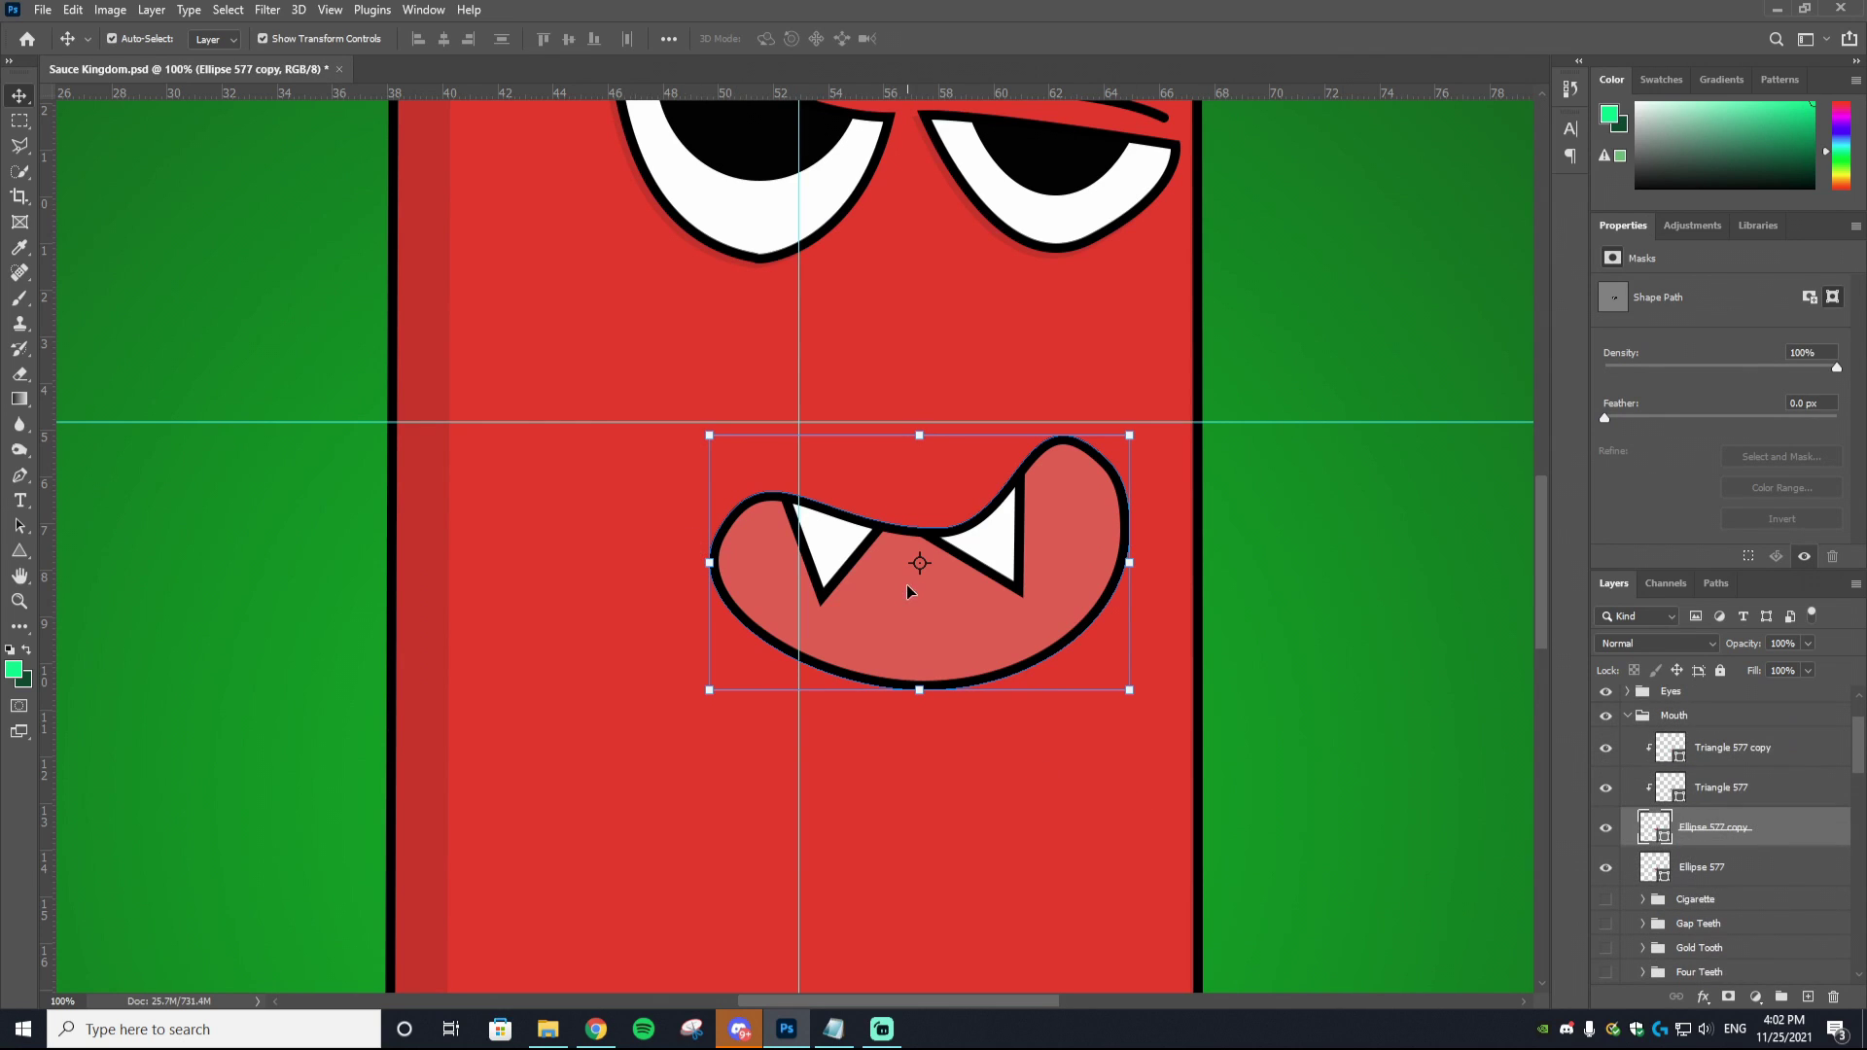
Step: Fill the lower Ellipse 577 mouth shape with dark red cb2028 and remove its stroke so it serves as a shadow
{"action": "left_click", "coordinate": [1709, 871]}
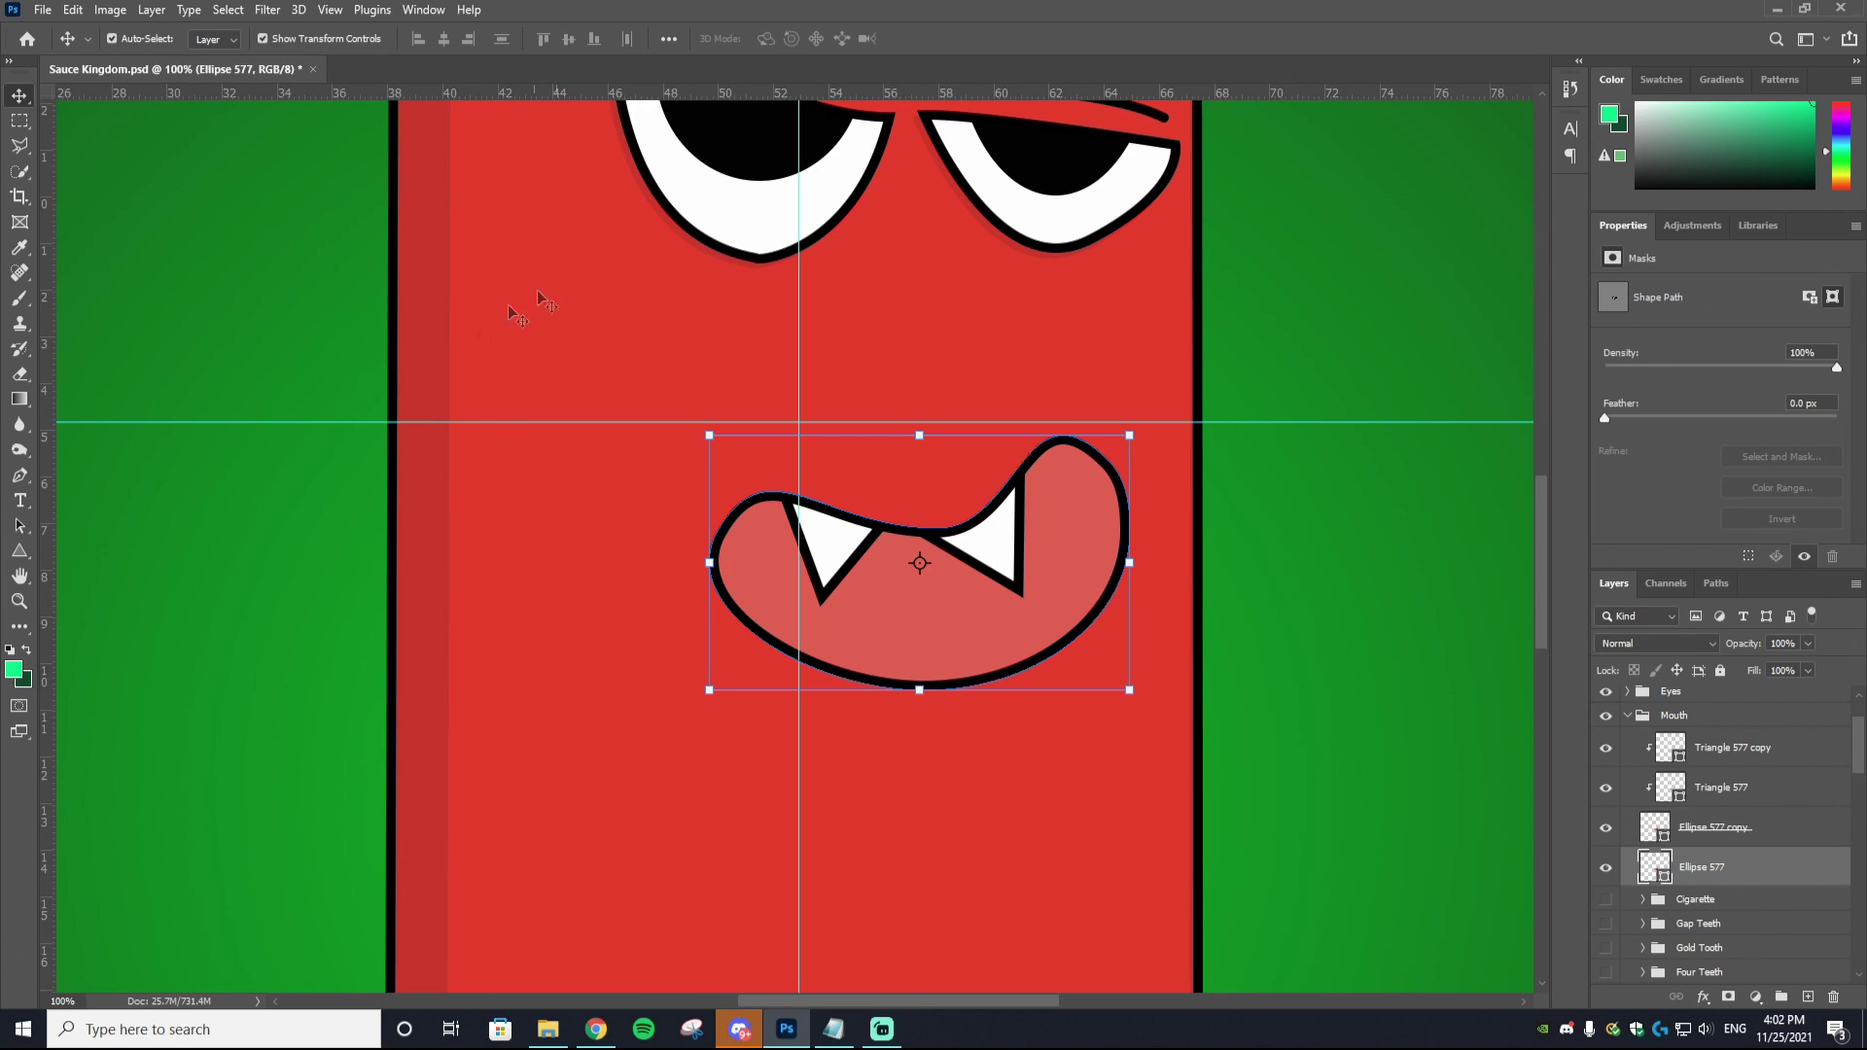
{"action": "key", "text": "u"}
{"action": "left_click", "coordinate": [217, 41]}
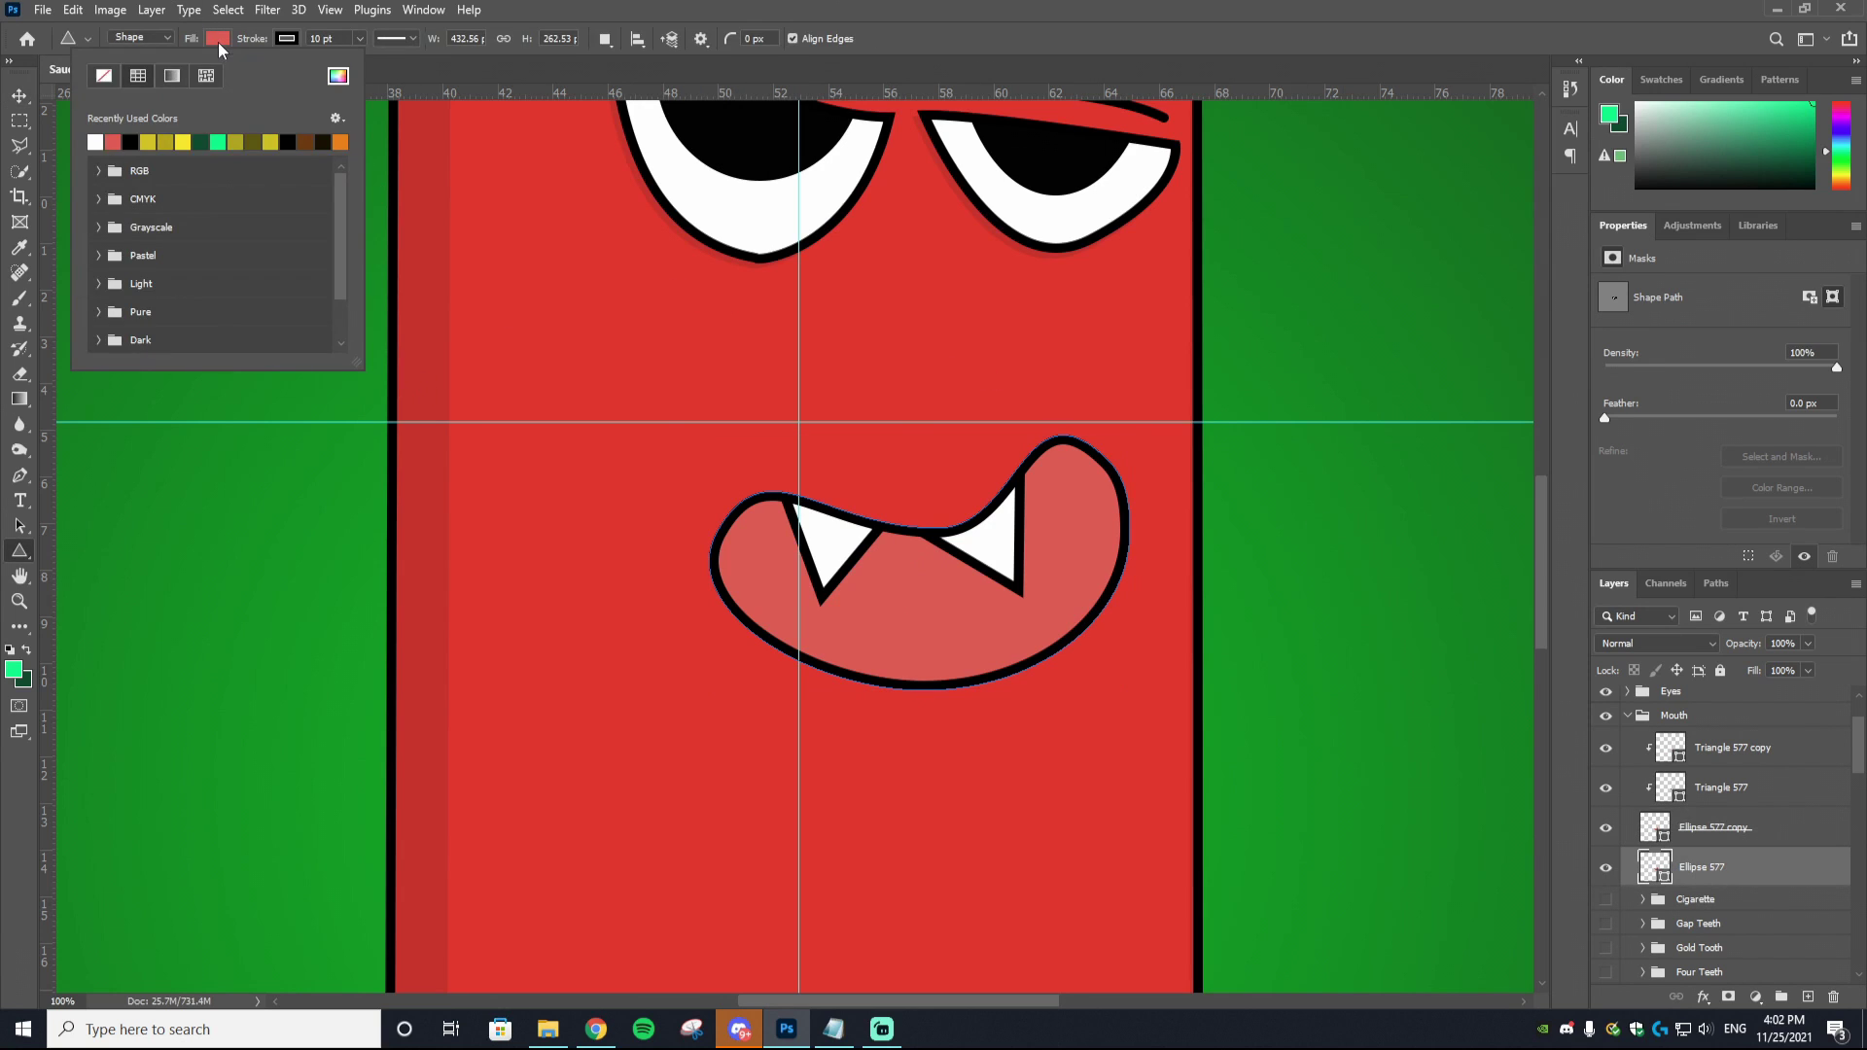
{"action": "left_click", "coordinate": [337, 76]}
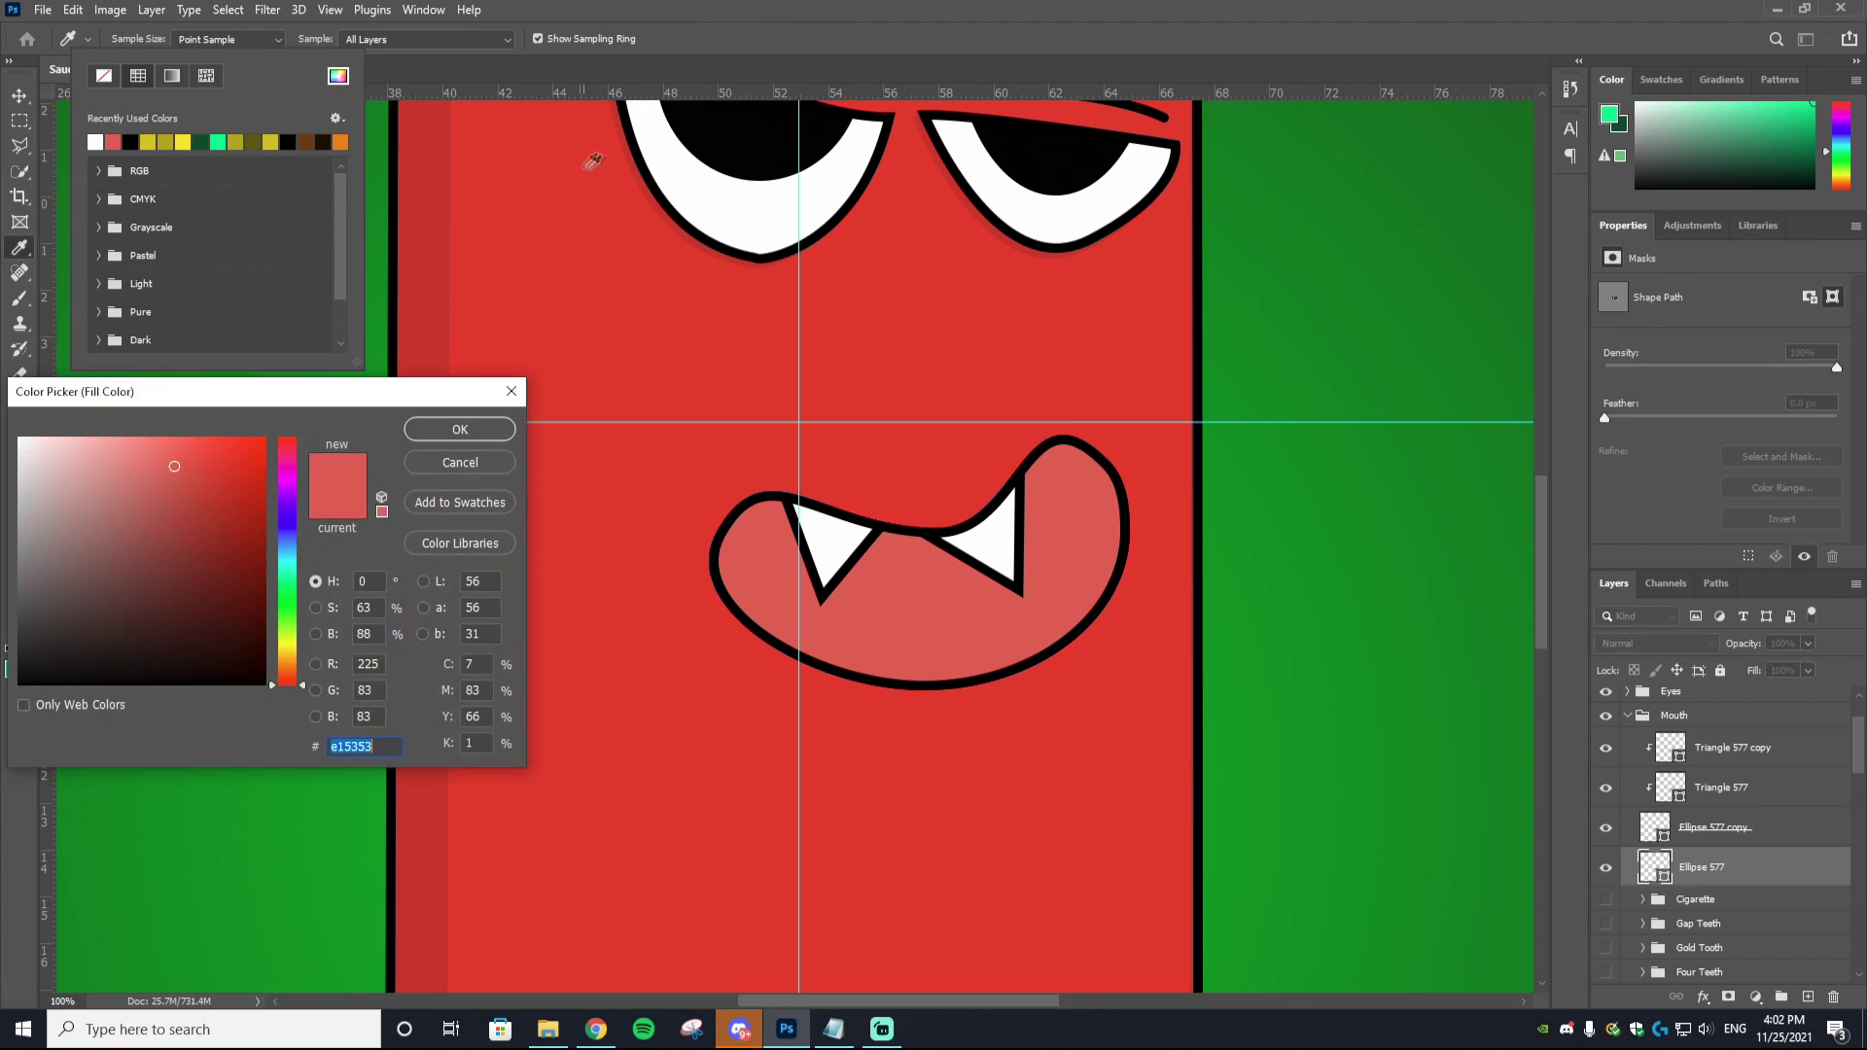
{"action": "left_click", "coordinate": [540, 289]}
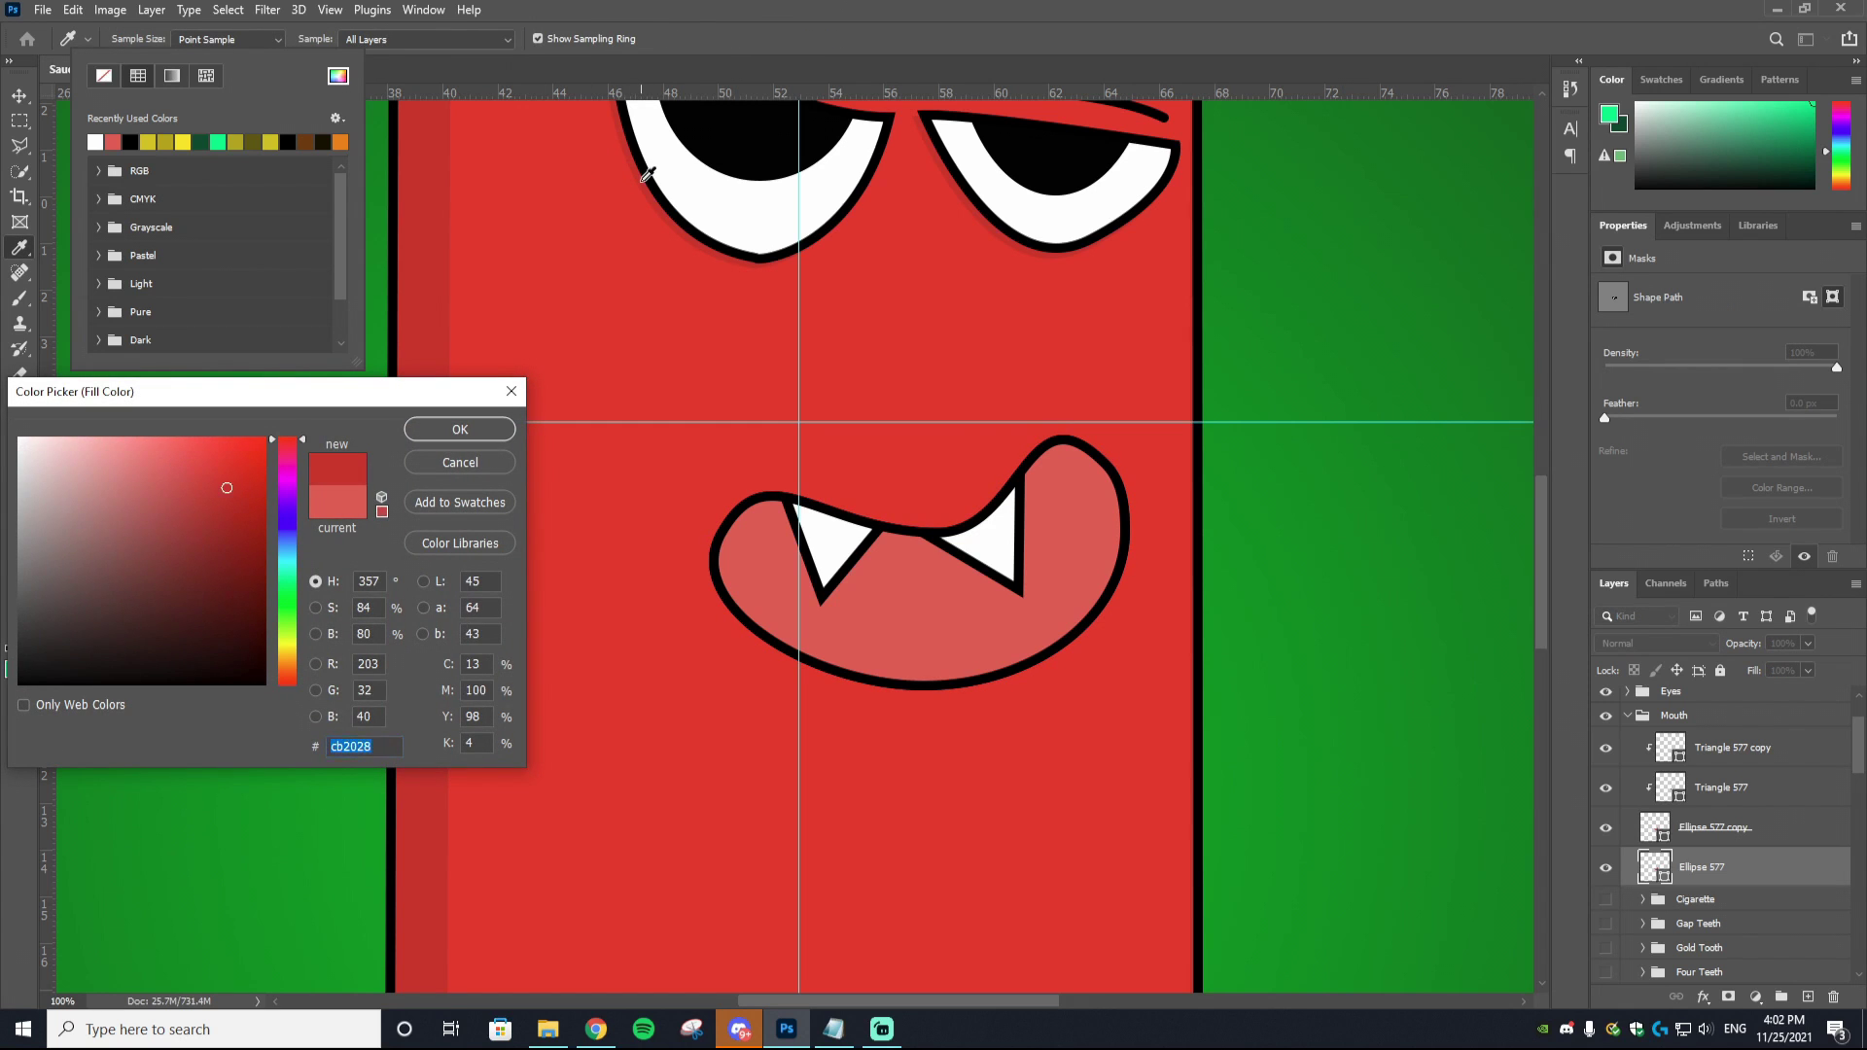
{"action": "left_click", "coordinate": [460, 430]}
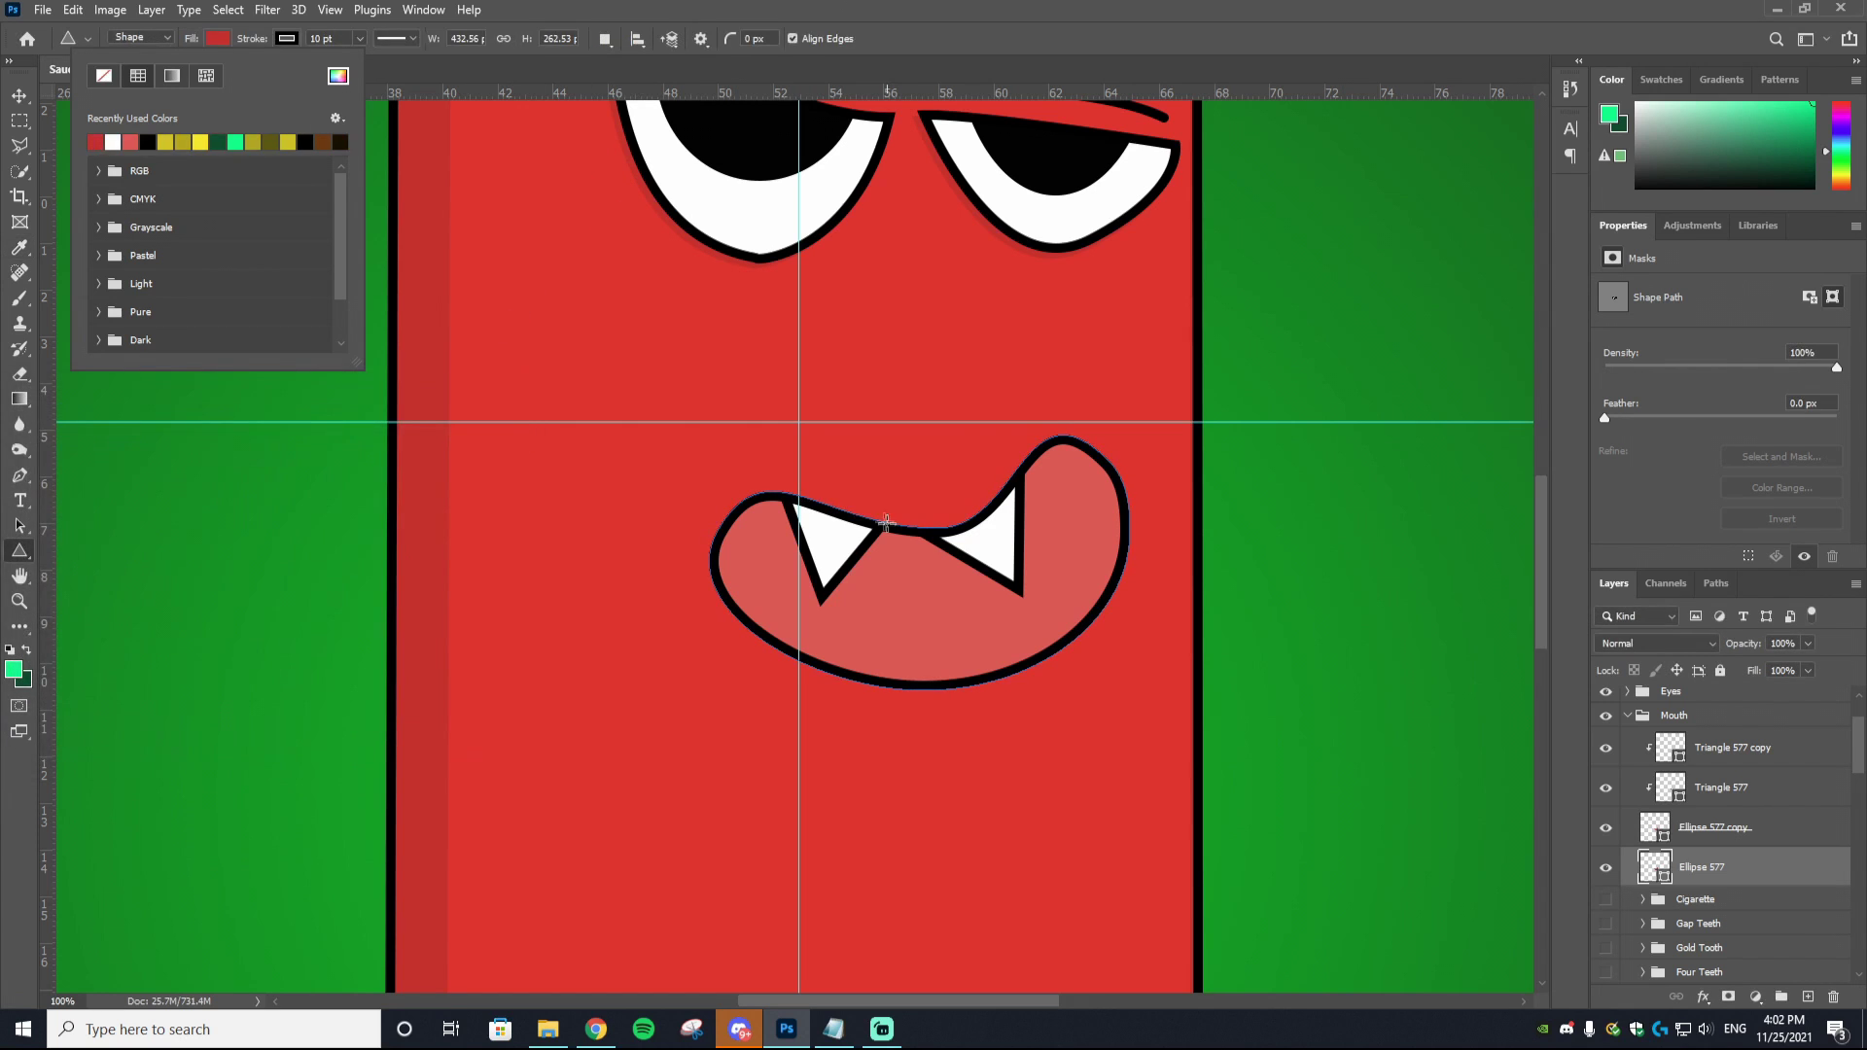
{"action": "left_click", "coordinate": [286, 39]}
{"action": "left_click", "coordinate": [19, 95]}
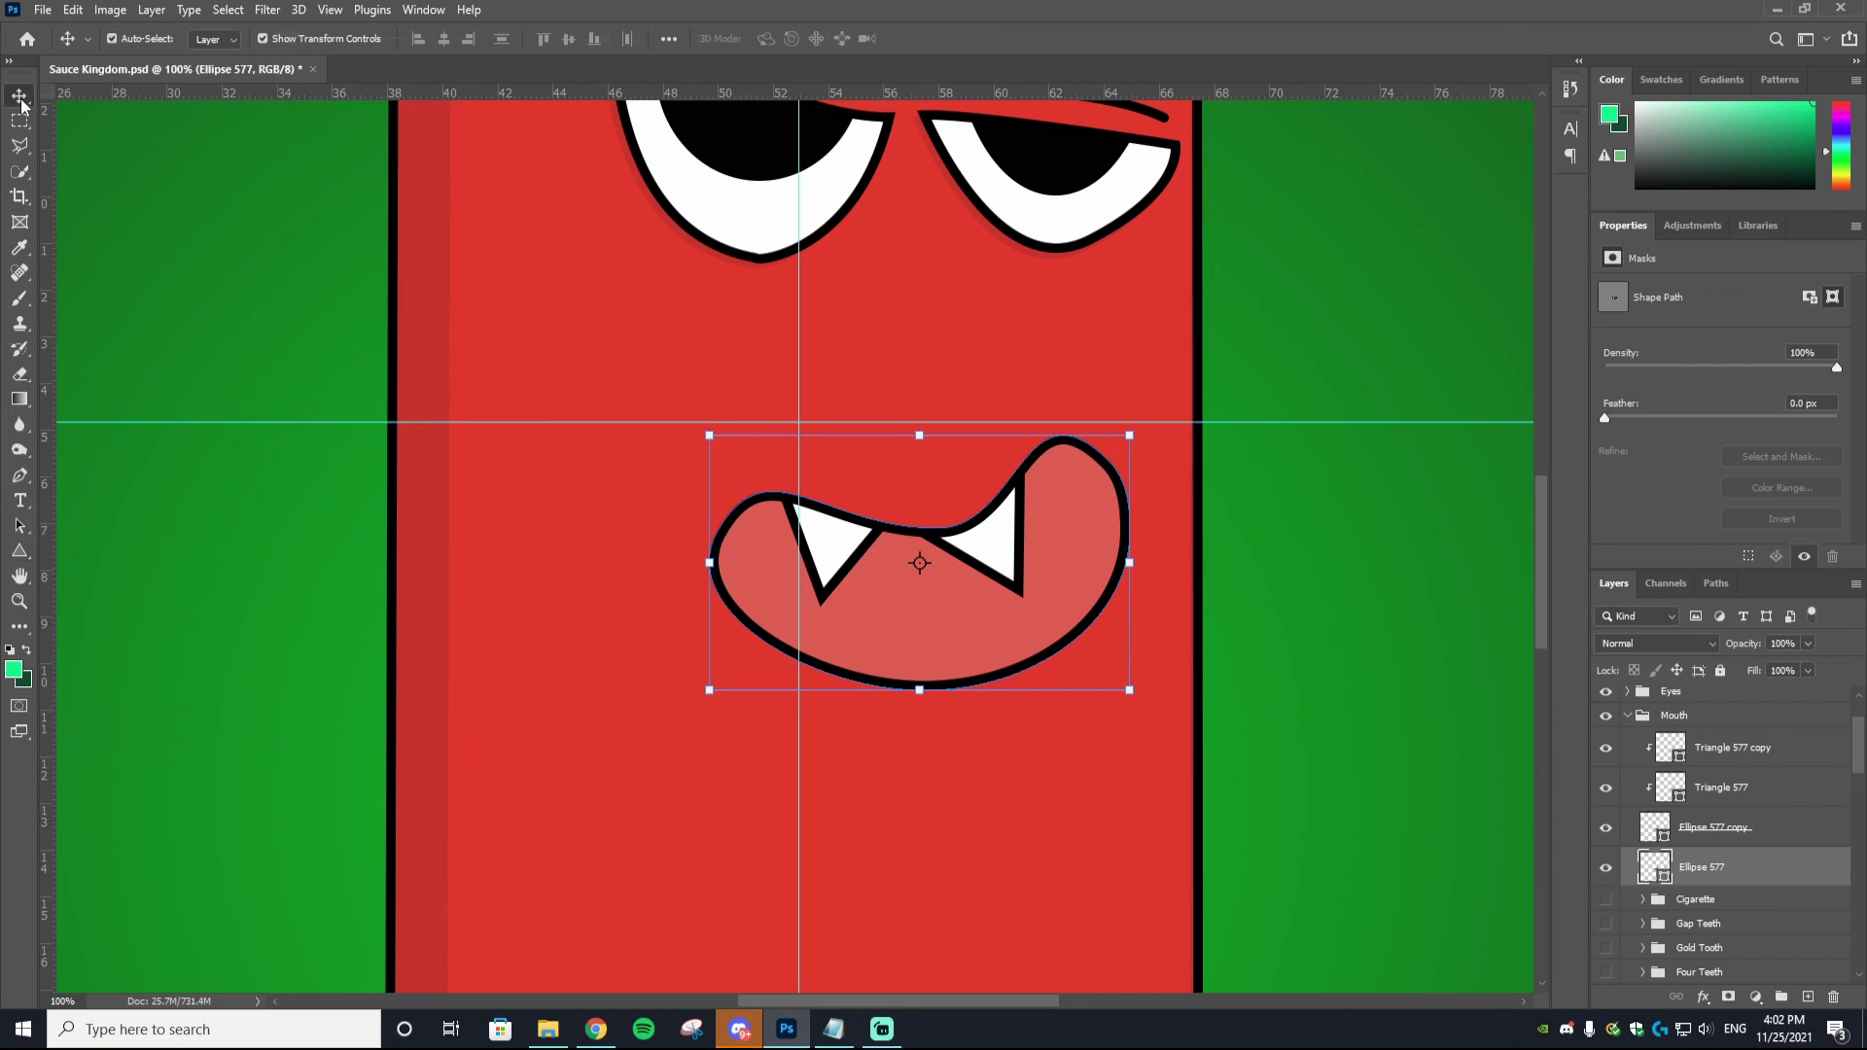
Step: Nudge the dark red mouth shadow about 7 px left and 5 px down from the mouth outline
{"action": "key", "text": "Left"}
{"action": "key", "text": "Left"}
{"action": "key", "text": "Left"}
{"action": "key", "text": "Left"}
{"action": "key", "text": "Left"}
{"action": "key", "text": "Left"}
{"action": "key", "text": "Left"}
{"action": "key", "text": "Left"}
{"action": "key", "text": "Down"}
{"action": "key", "text": "Down"}
{"action": "key", "text": "Down"}
{"action": "key", "text": "Down"}
{"action": "key", "text": "Down"}
{"action": "key", "text": "Right"}
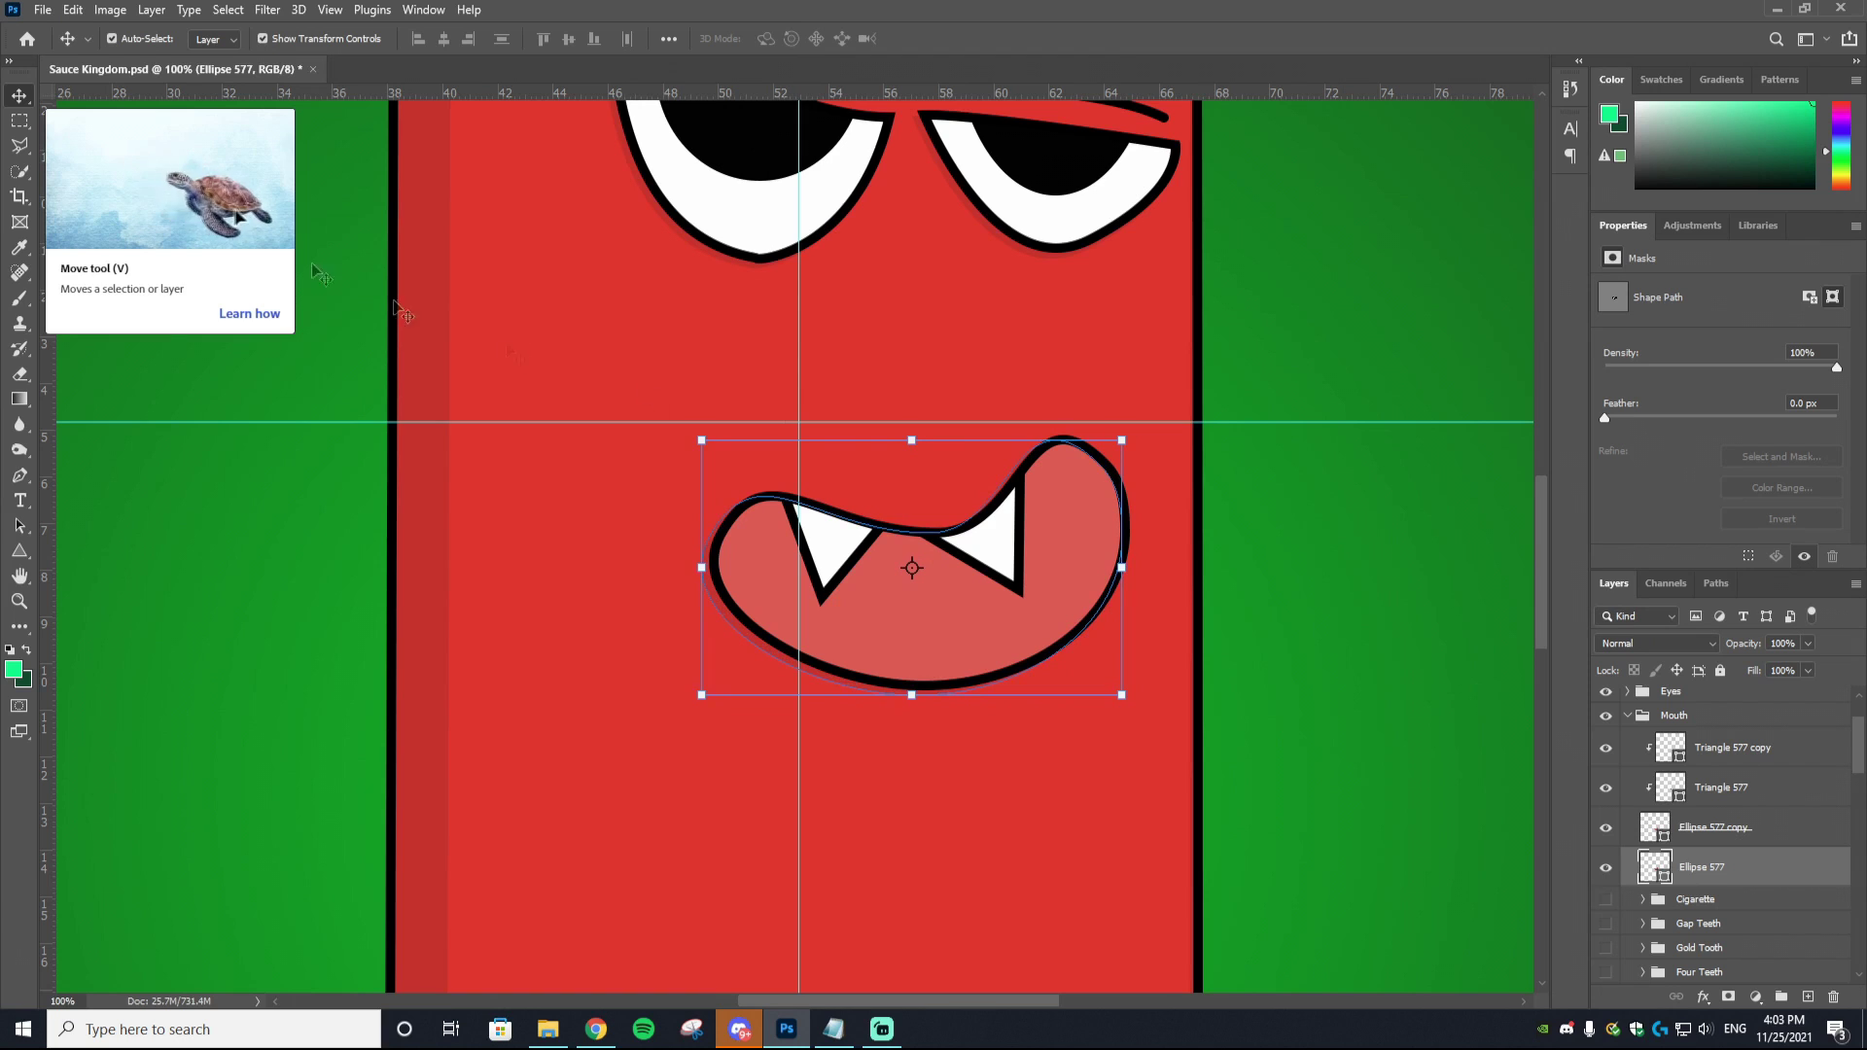
{"action": "left_click", "coordinate": [710, 599]}
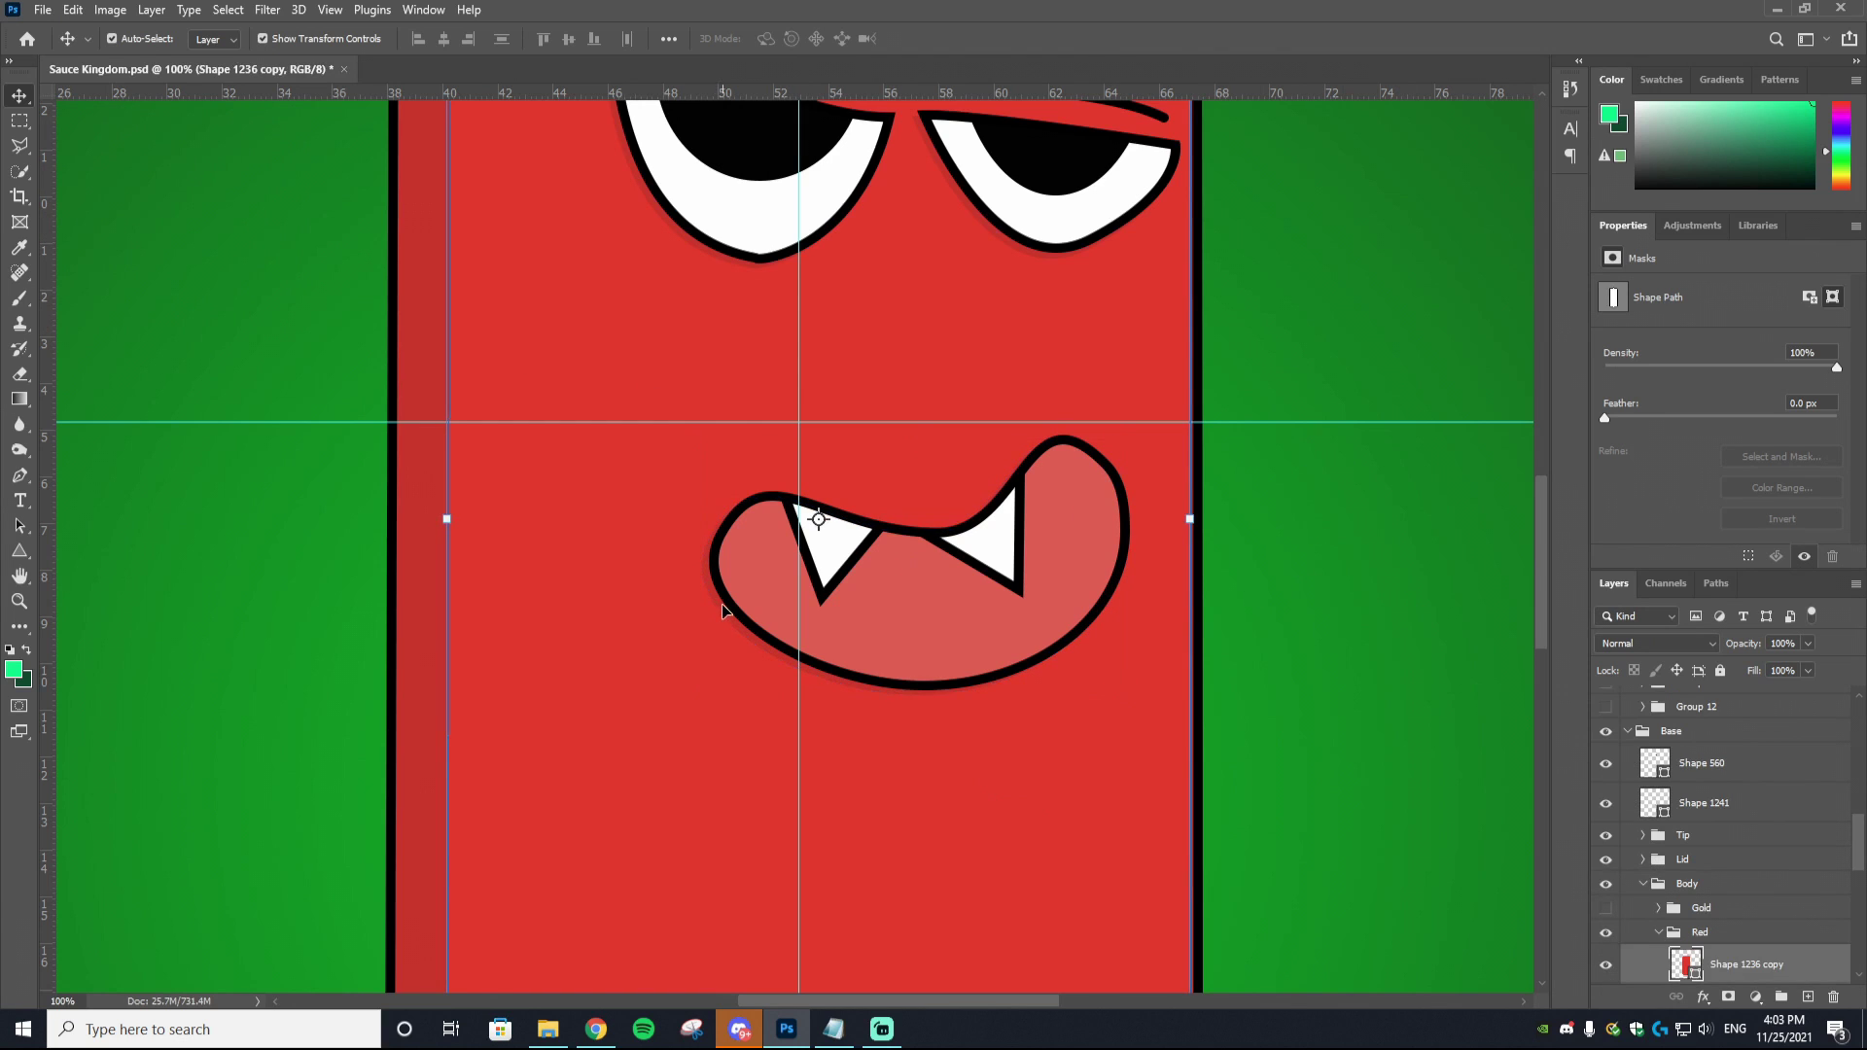
{"action": "left_click", "coordinate": [721, 604]}
{"action": "left_click", "coordinate": [807, 686]}
{"action": "key", "text": "ctrl+0"}
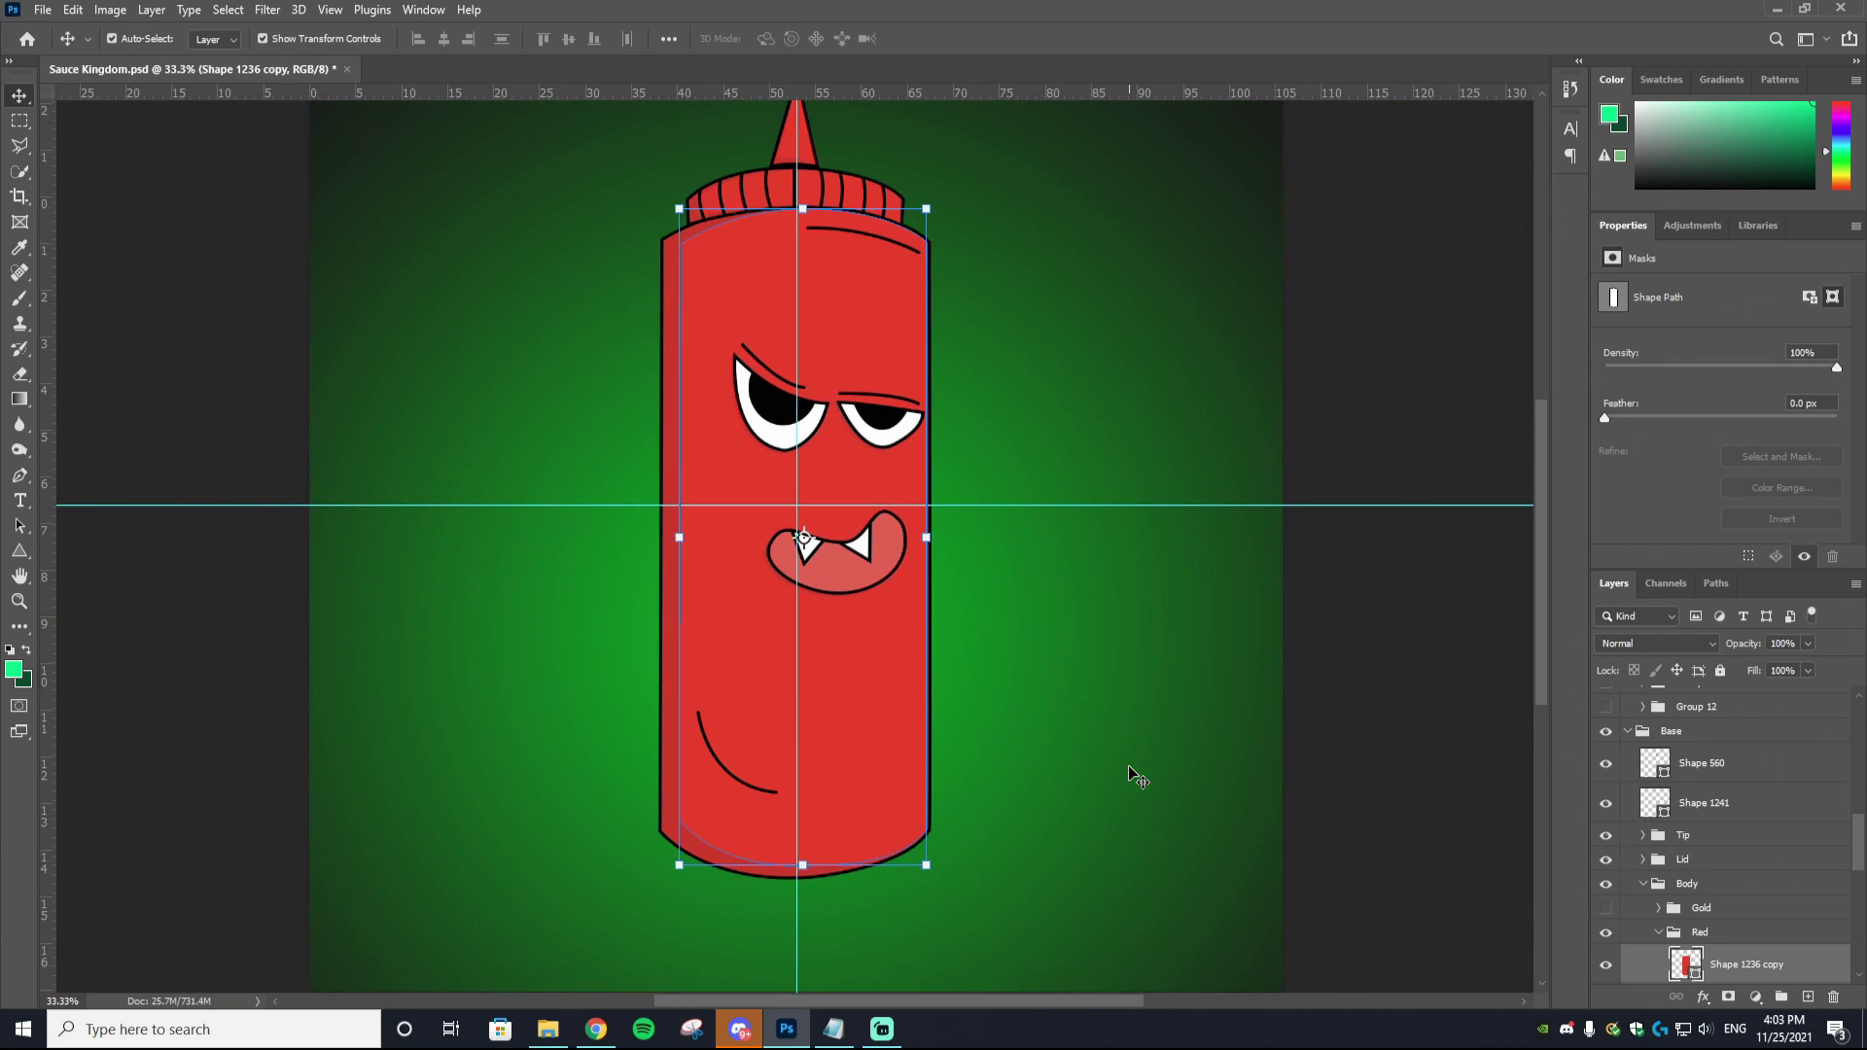
Step: Draw a short unfilled curve with a 10 pt black stroke beneath the mouth's right side, using the Pen tool
{"action": "key", "text": "ctrl+plus"}
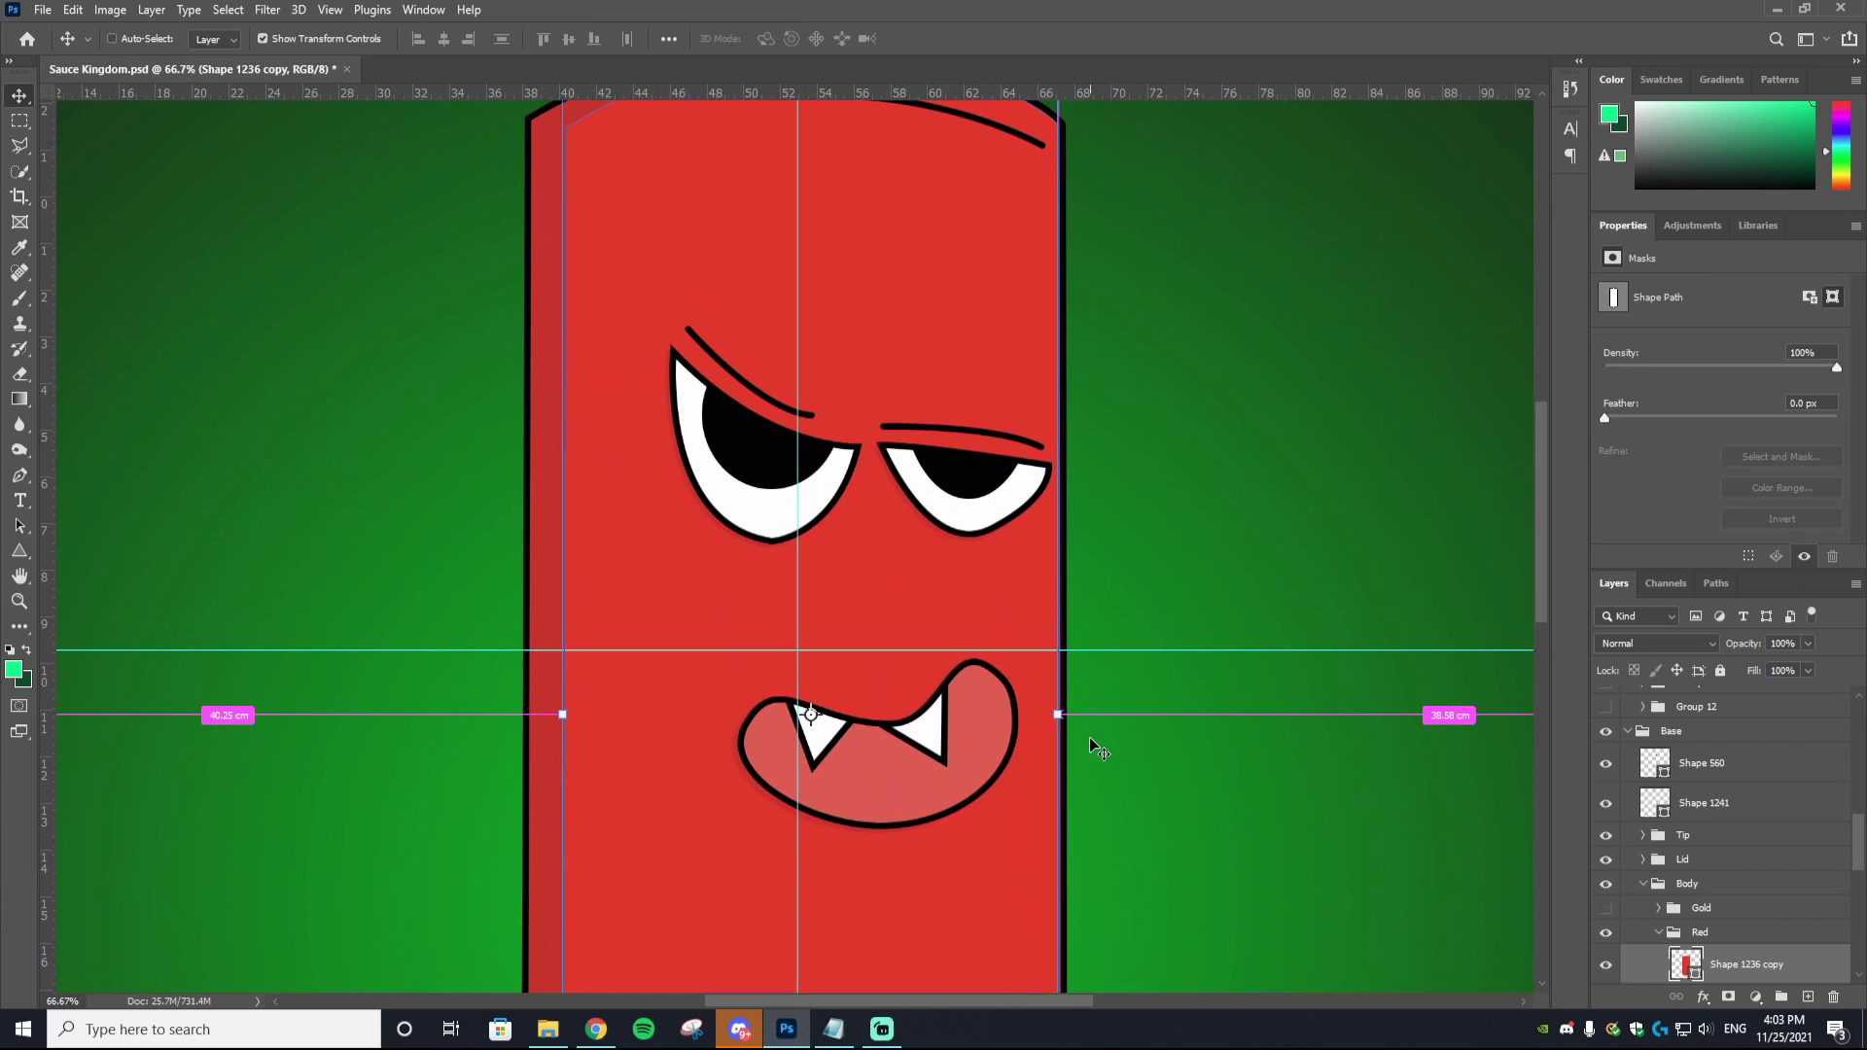
{"action": "scroll", "coordinate": [870, 683], "scroll_direction": "down", "scroll_amount": 3}
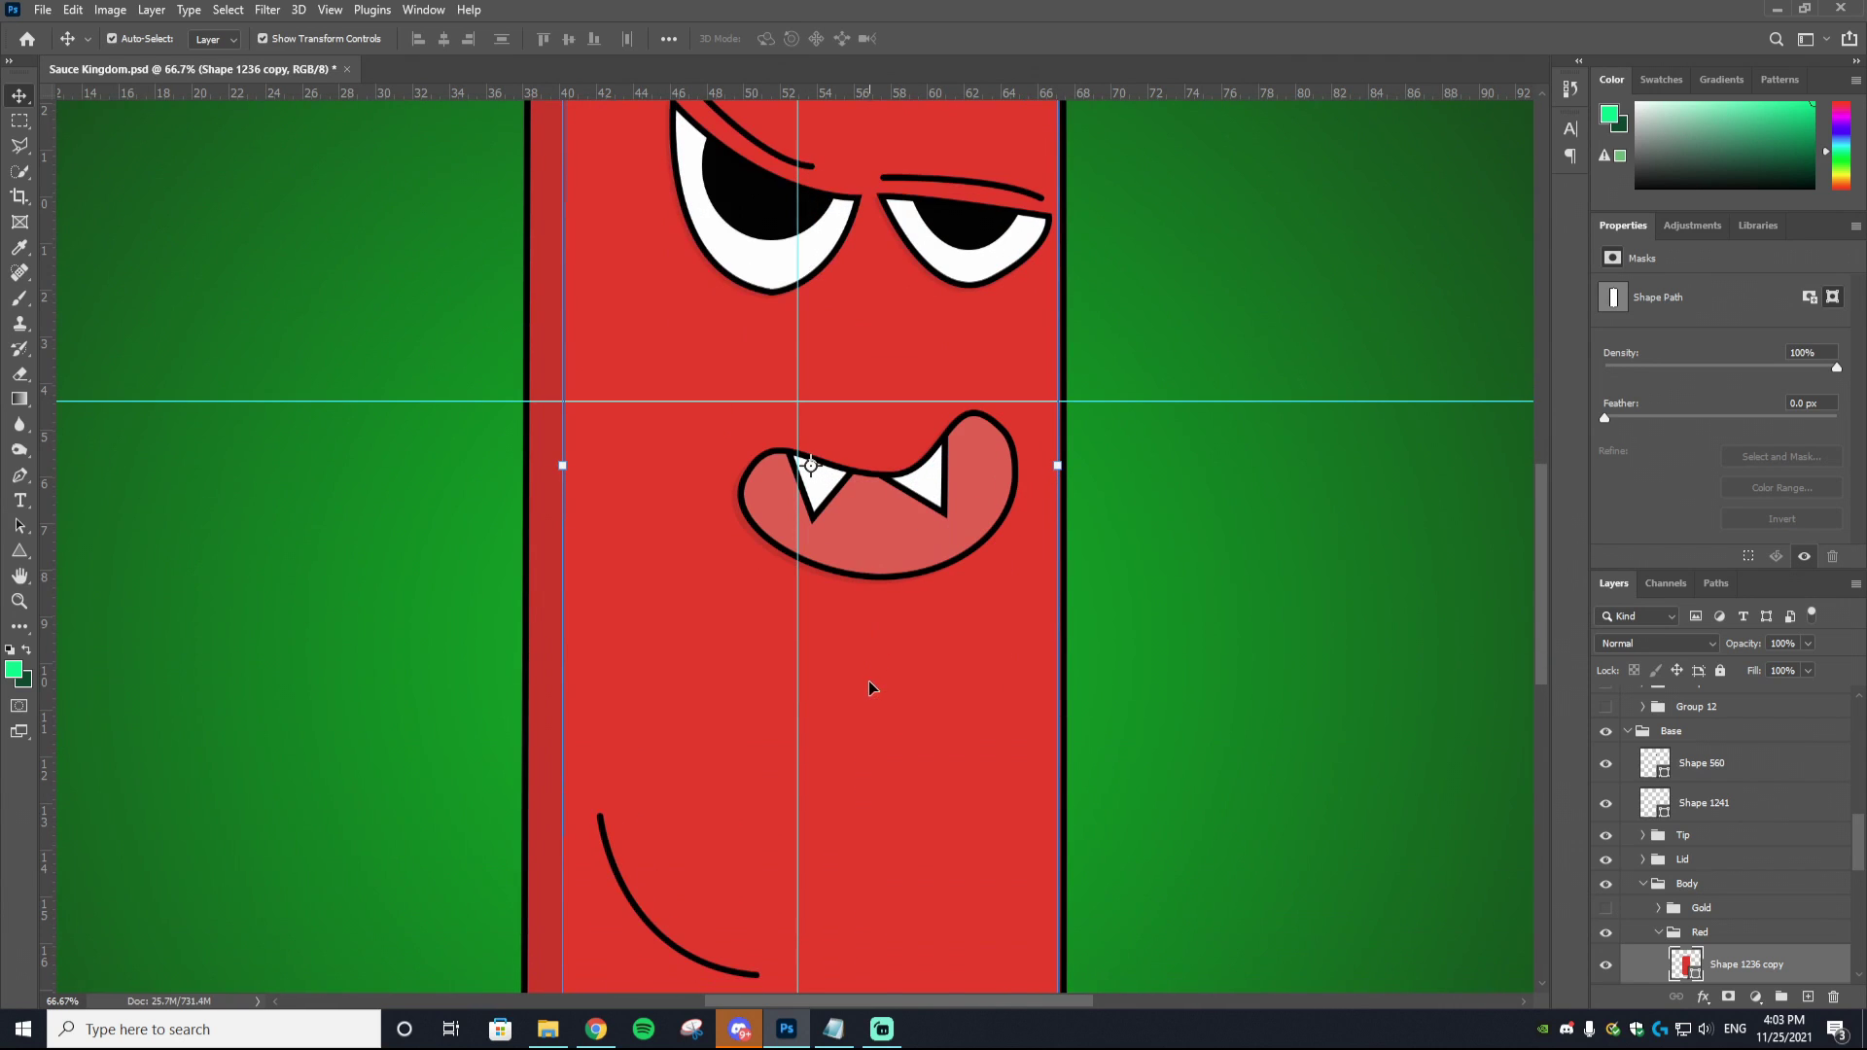
{"action": "left_click", "coordinate": [20, 474]}
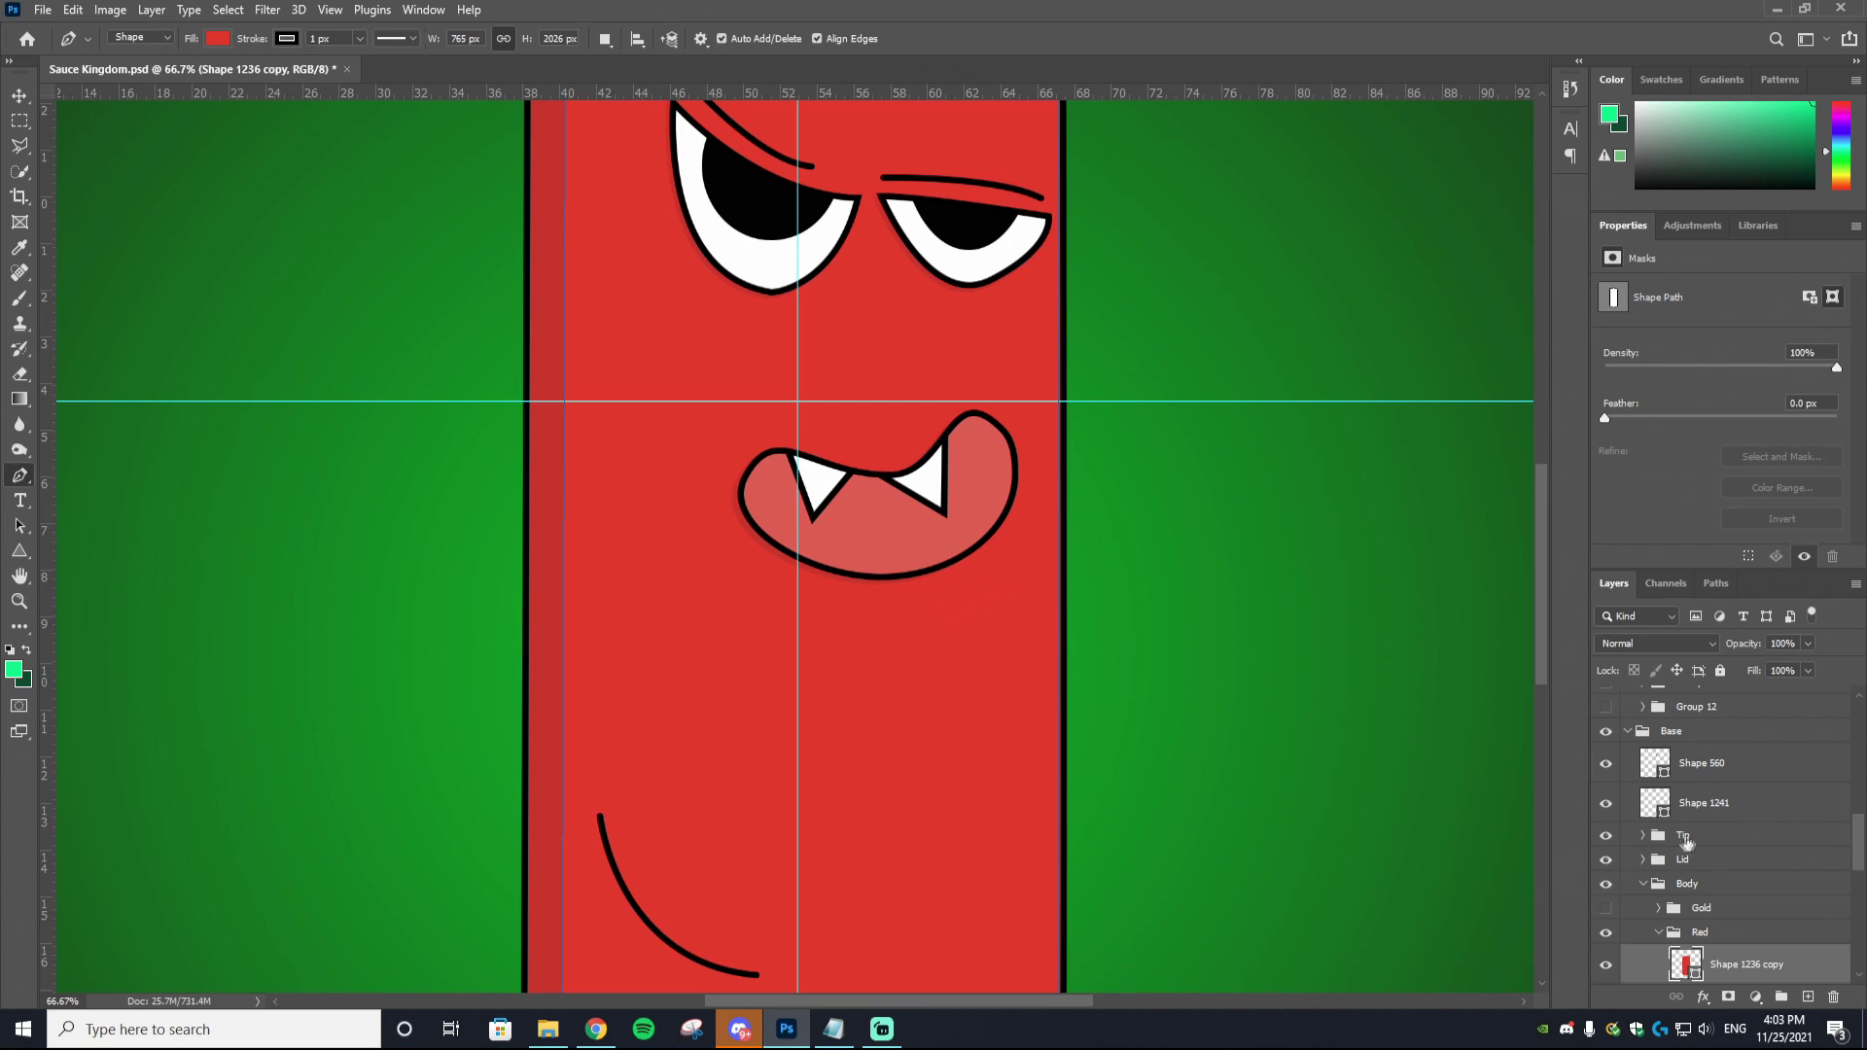
{"action": "scroll", "coordinate": [1726, 802], "scroll_direction": "up", "scroll_amount": 10}
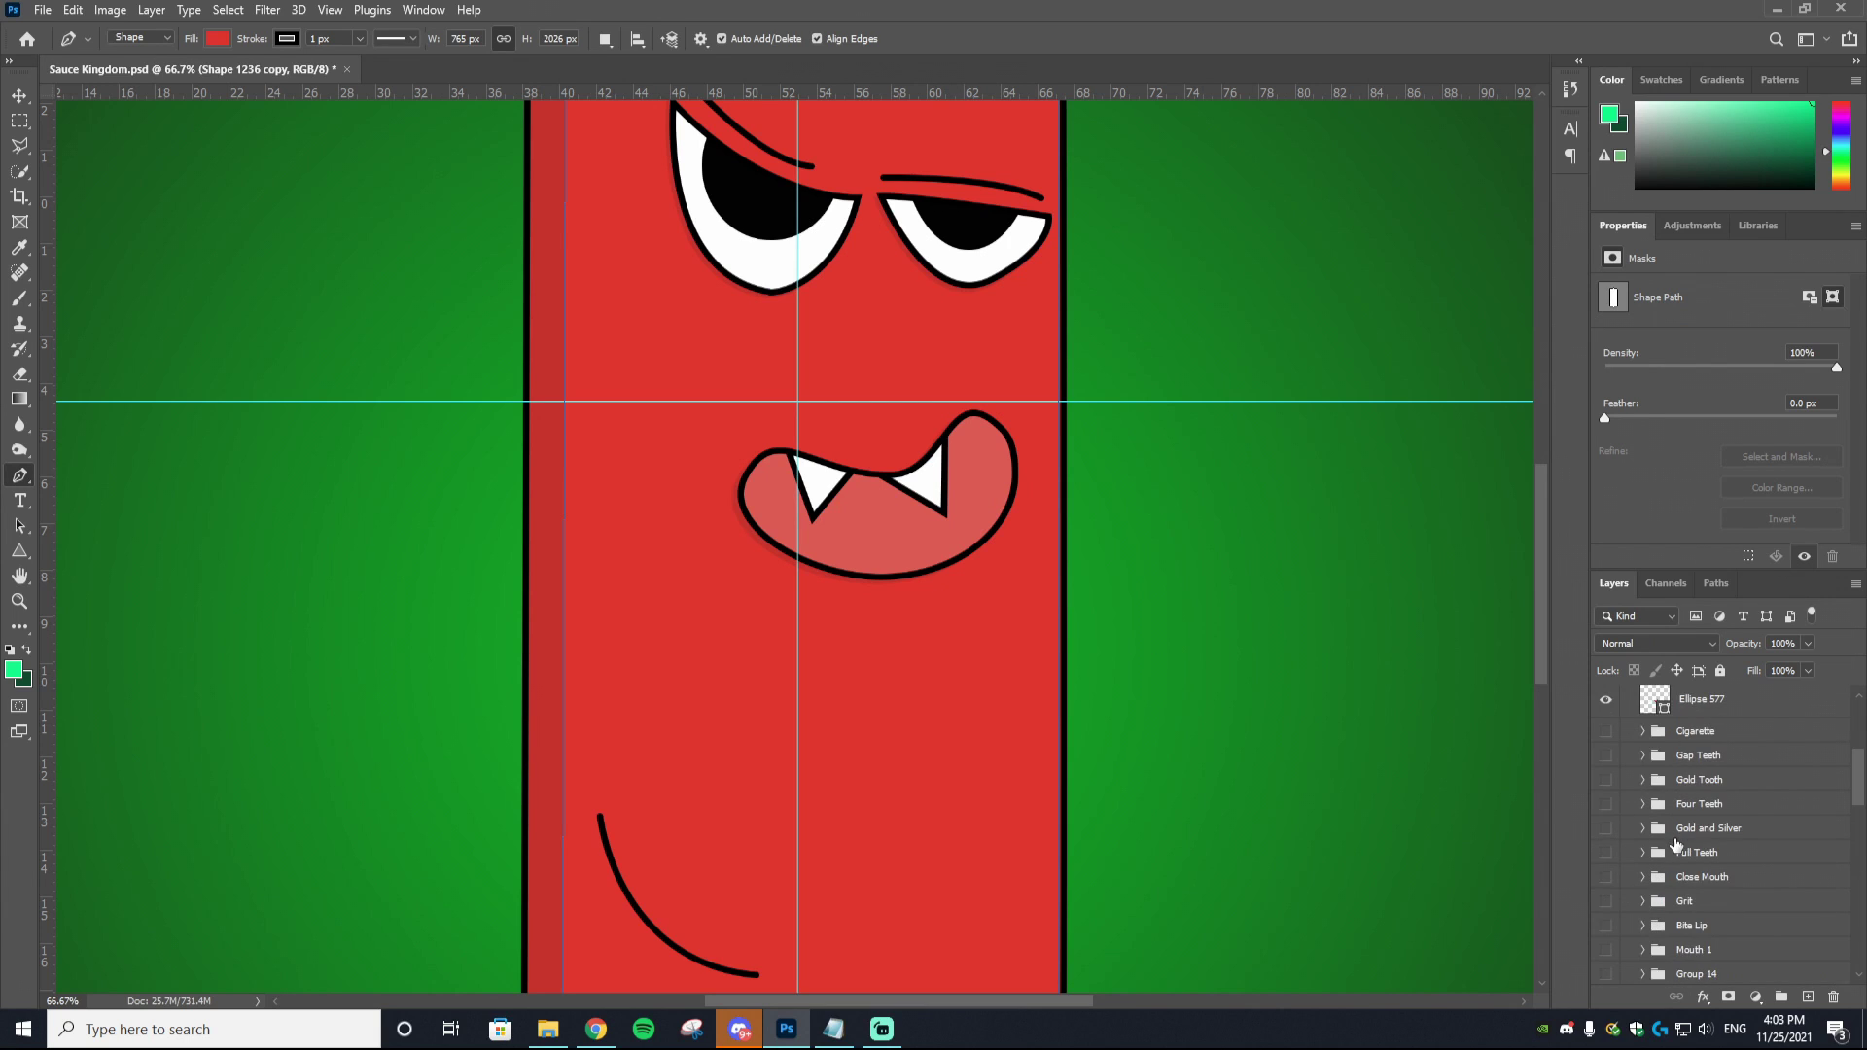
{"action": "scroll", "coordinate": [1712, 816], "scroll_direction": "up", "scroll_amount": 3}
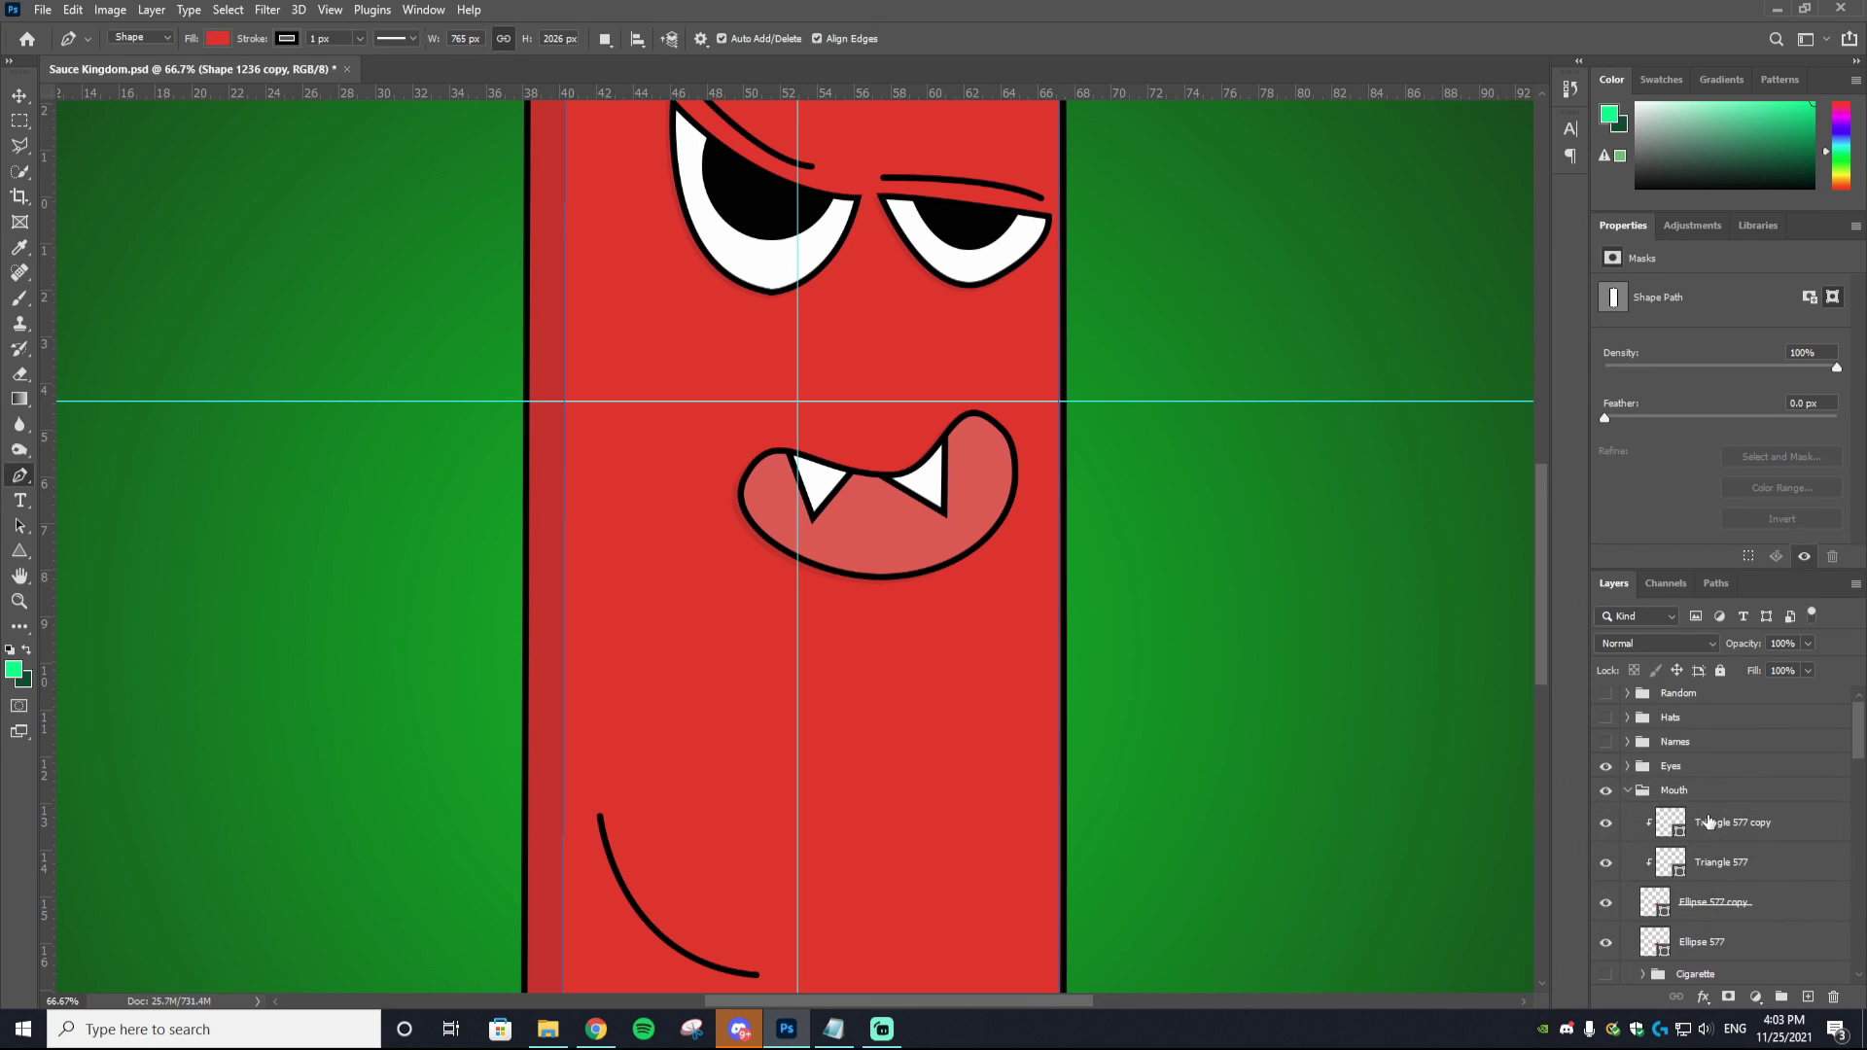
{"action": "left_click", "coordinate": [1716, 828]}
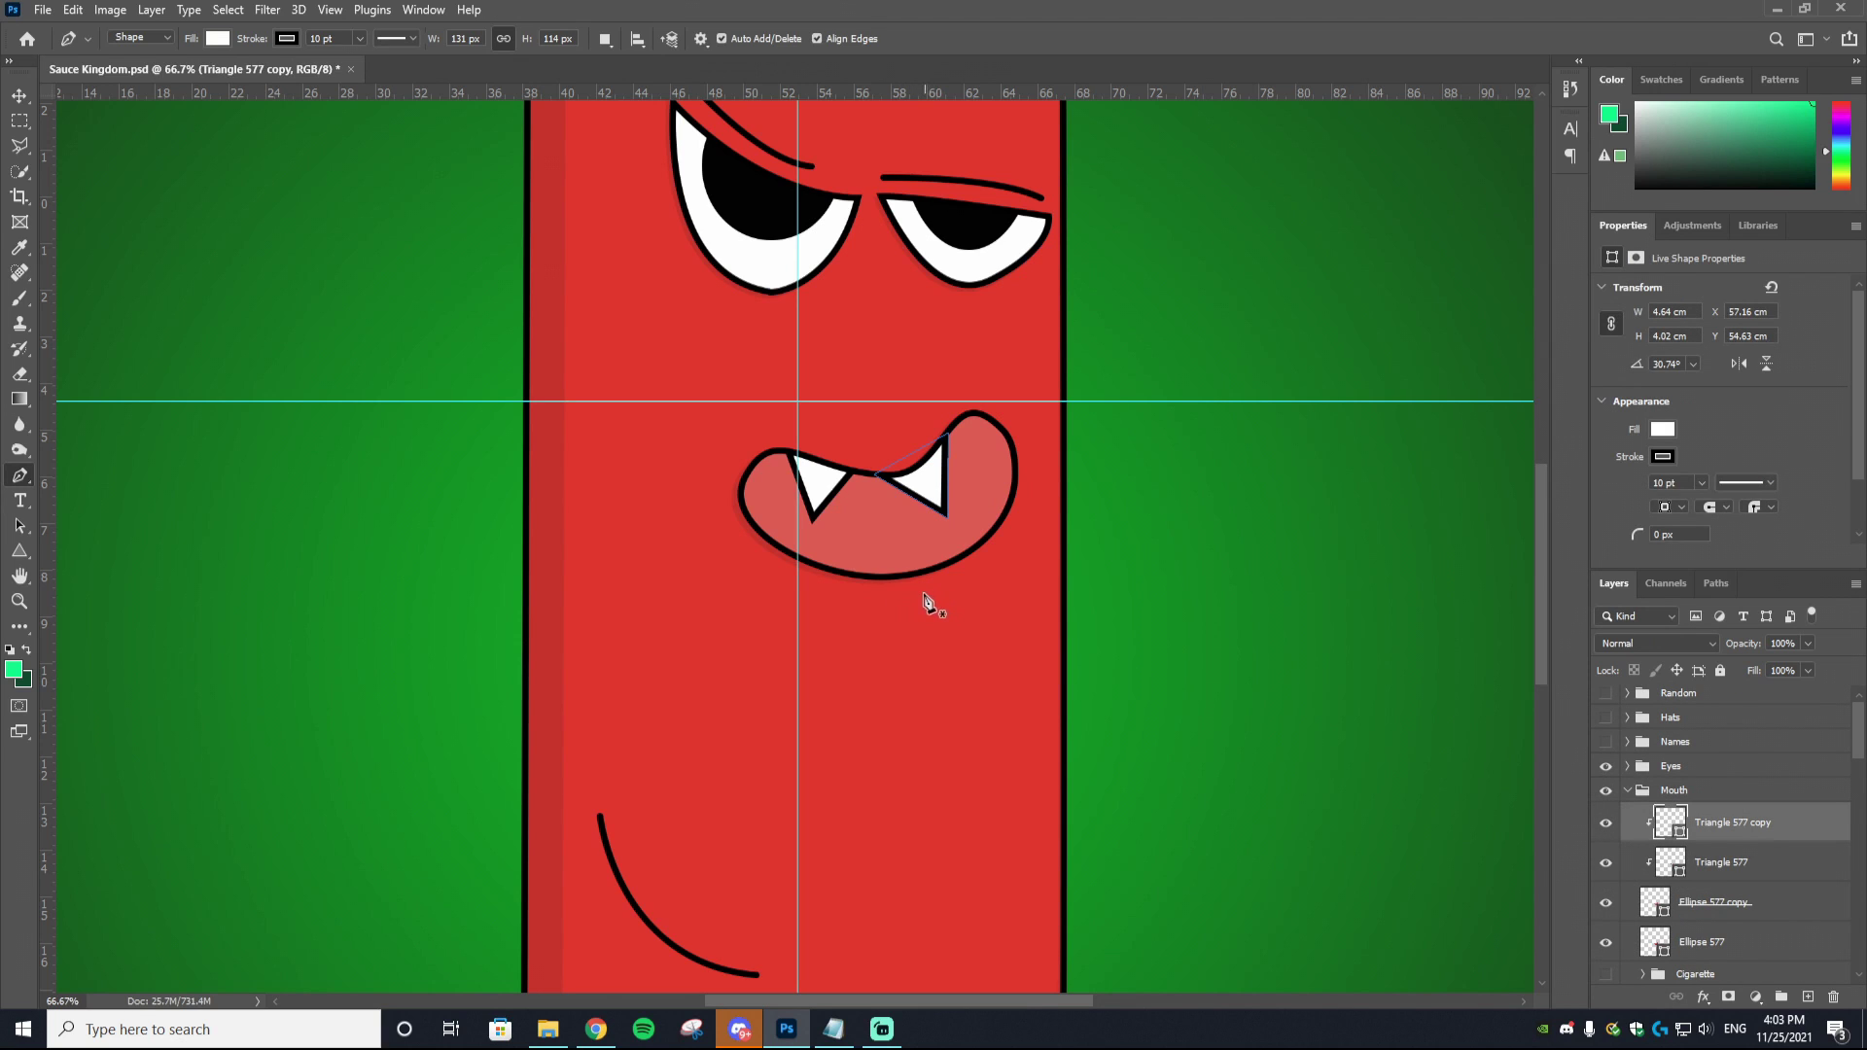
{"action": "left_click", "coordinate": [920, 600]}
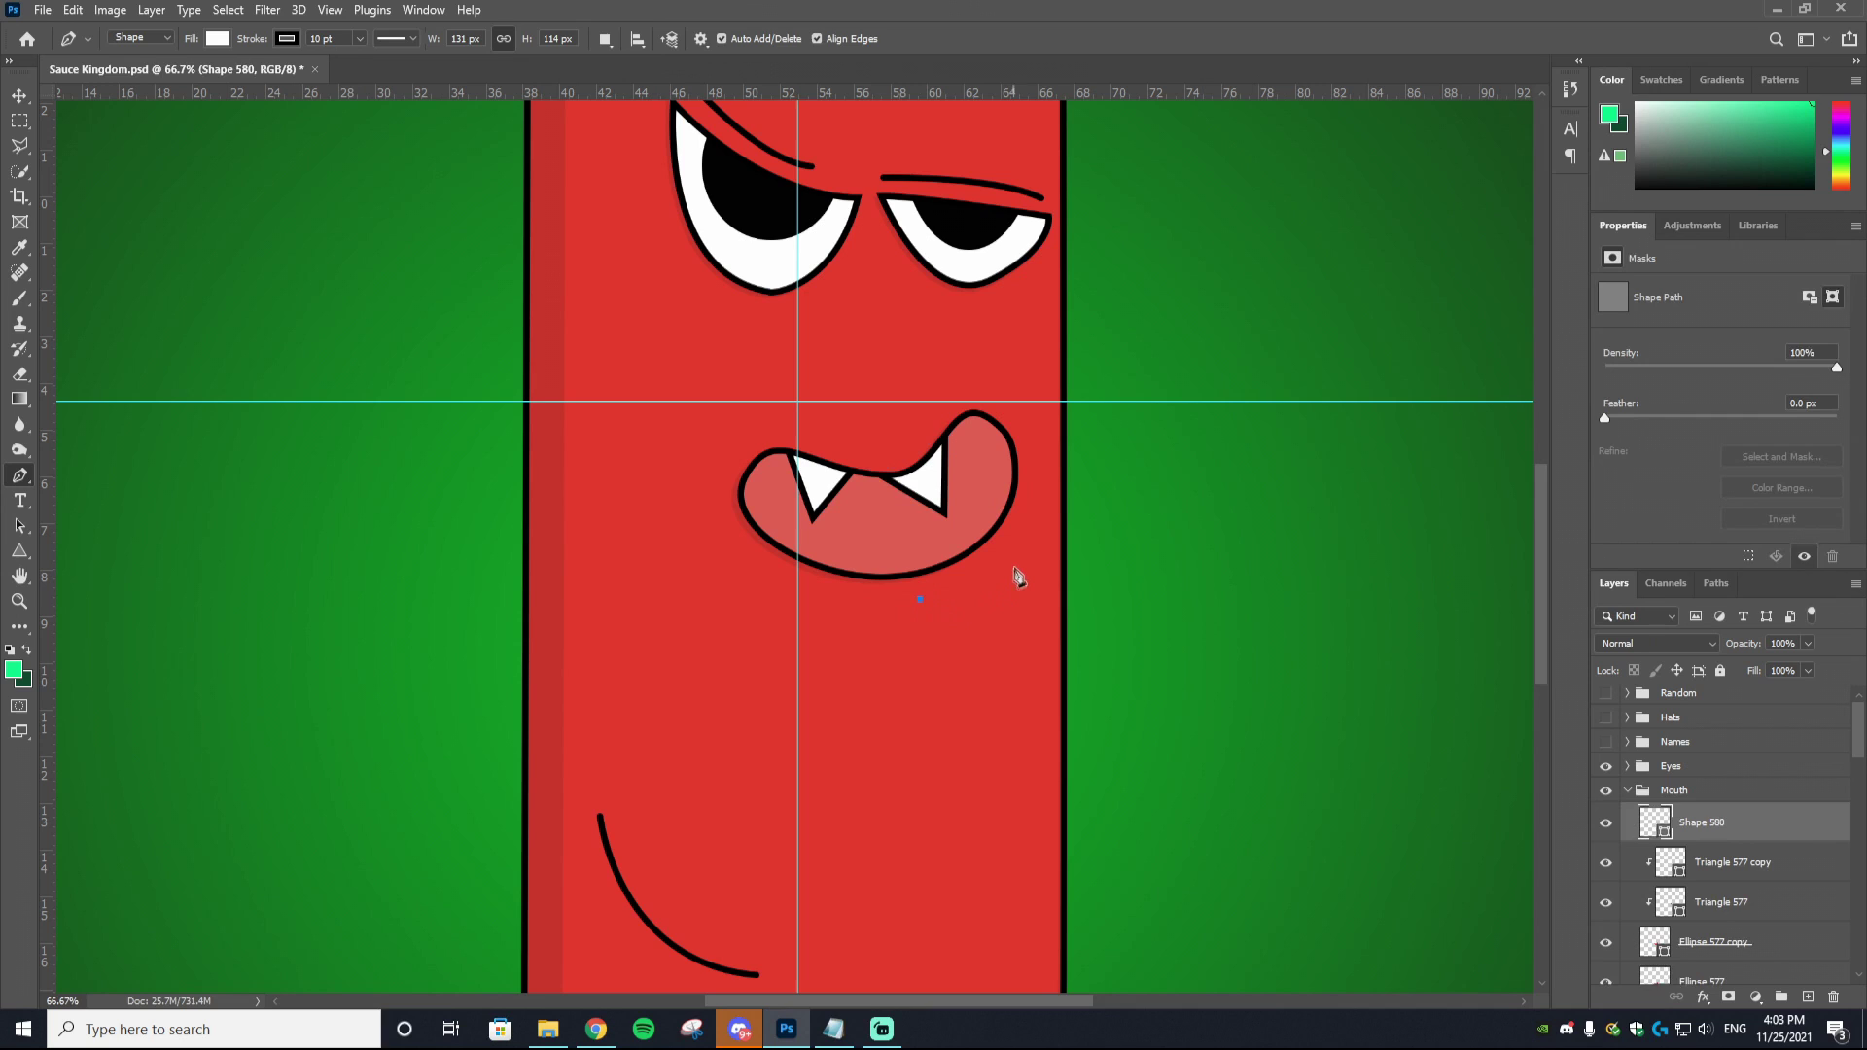
{"action": "mouse_move", "coordinate": [1024, 537]}
{"action": "left_mouse_down"}
{"action": "mouse_move", "coordinate": [1081, 453]}
{"action": "mouse_move", "coordinate": [1061, 469]}
{"action": "left_mouse_up"}
{"action": "left_click", "coordinate": [218, 38]}
{"action": "left_click", "coordinate": [88, 78]}
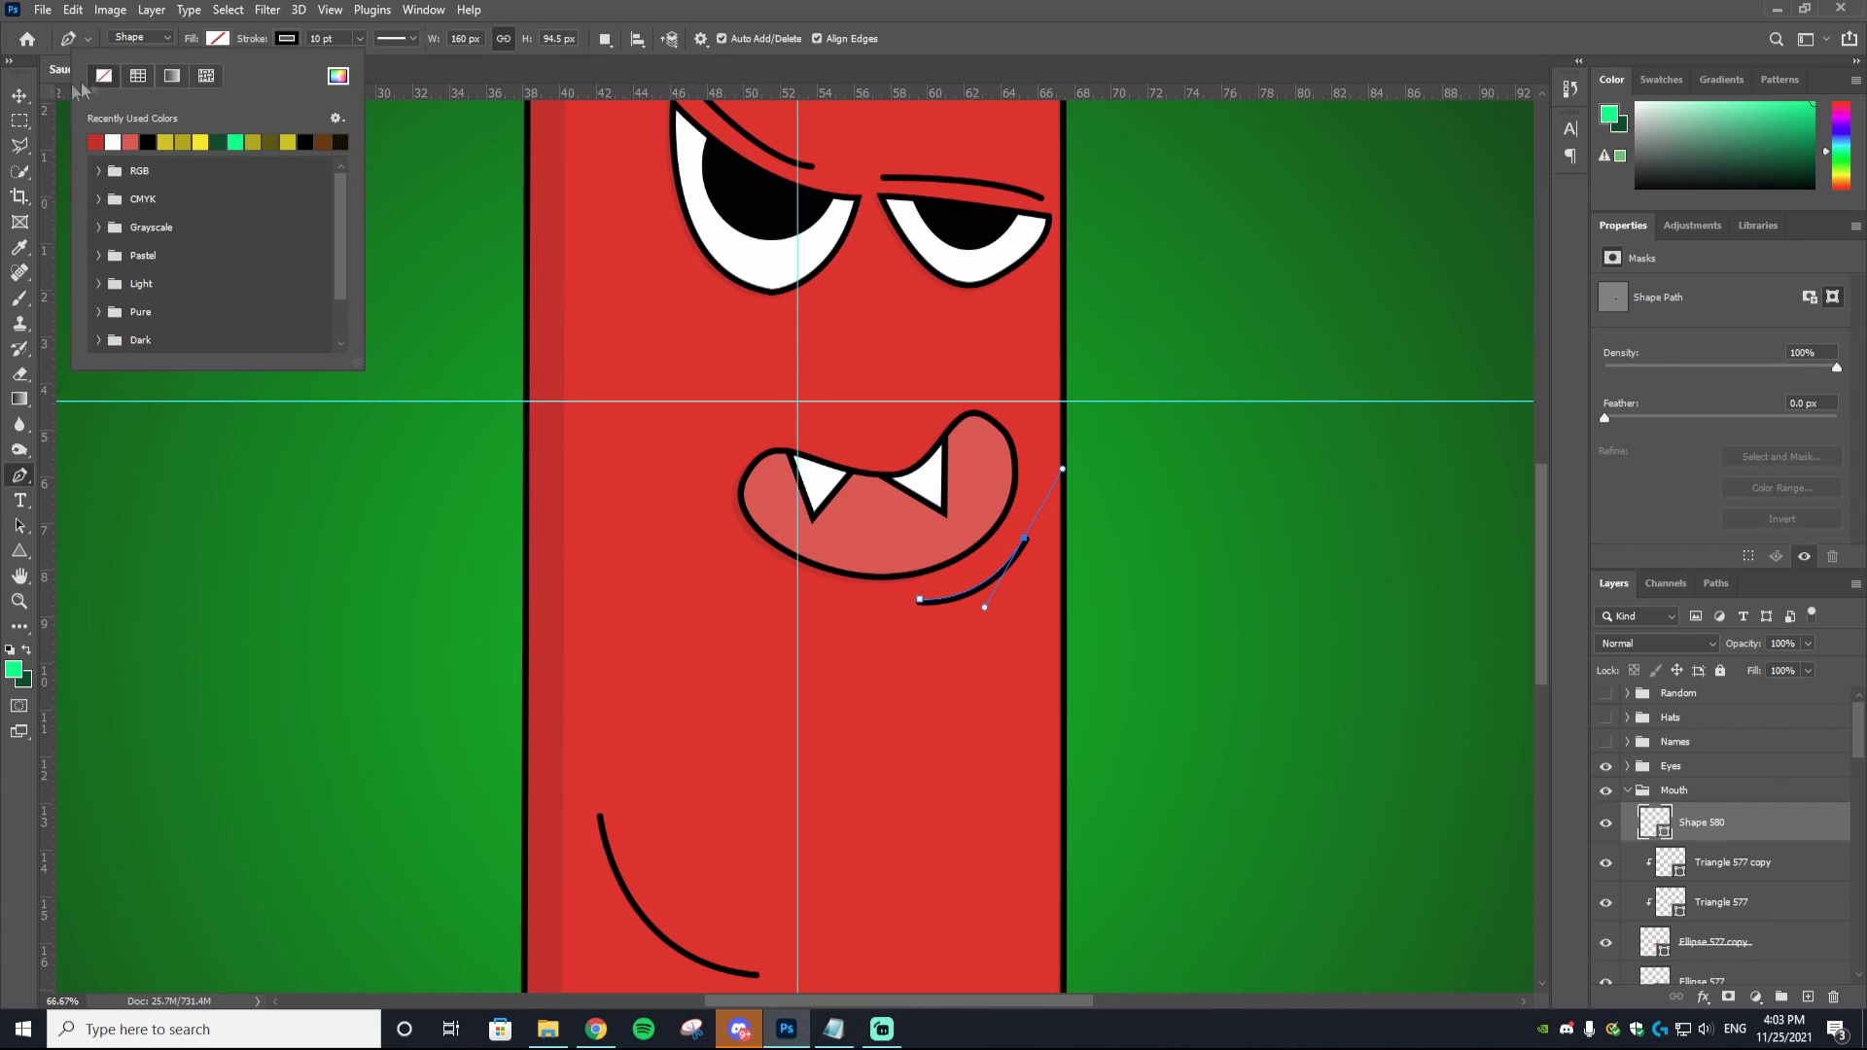
{"action": "key", "text": "v"}
{"action": "left_click", "coordinate": [1198, 614], "text": "ctrl"}
{"action": "key", "text": "ctrl+minus"}
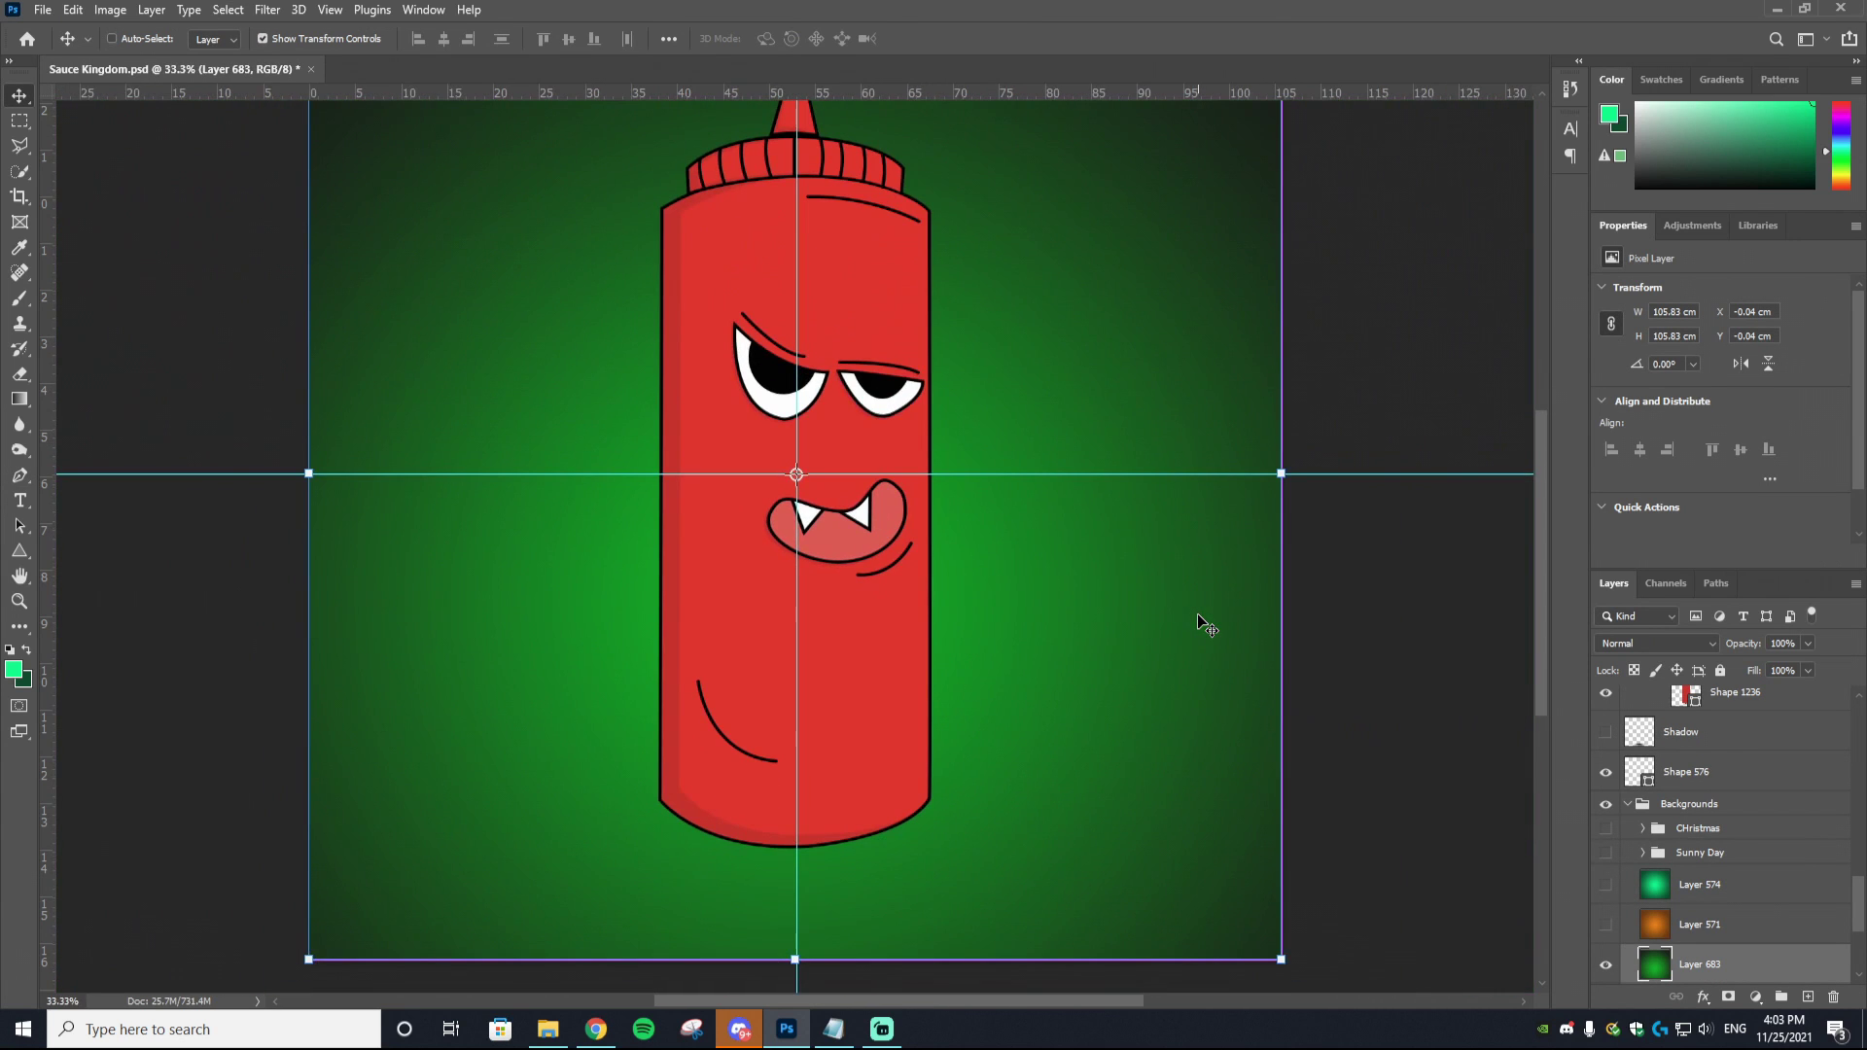
{"action": "key", "text": "ctrl"}
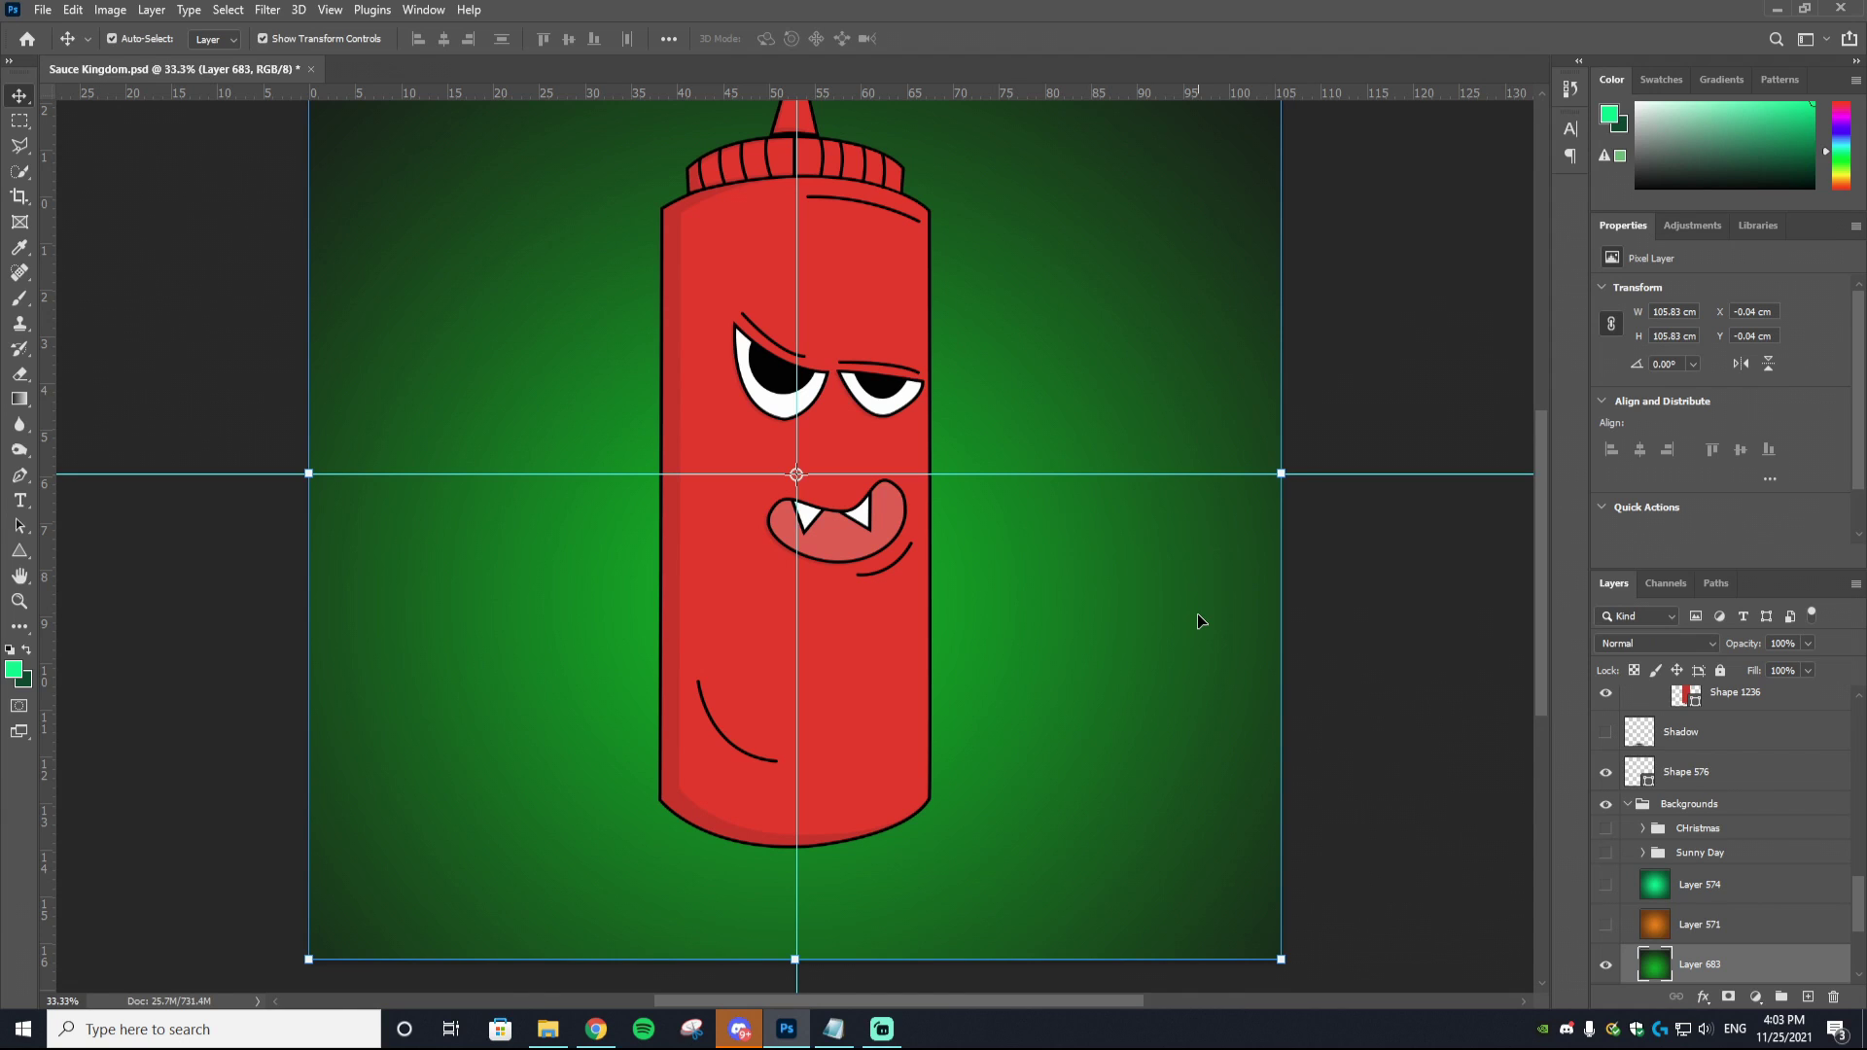
Step: Delete the curved line beneath the mouth
{"action": "left_click", "coordinate": [899, 570], "text": "ctrl"}
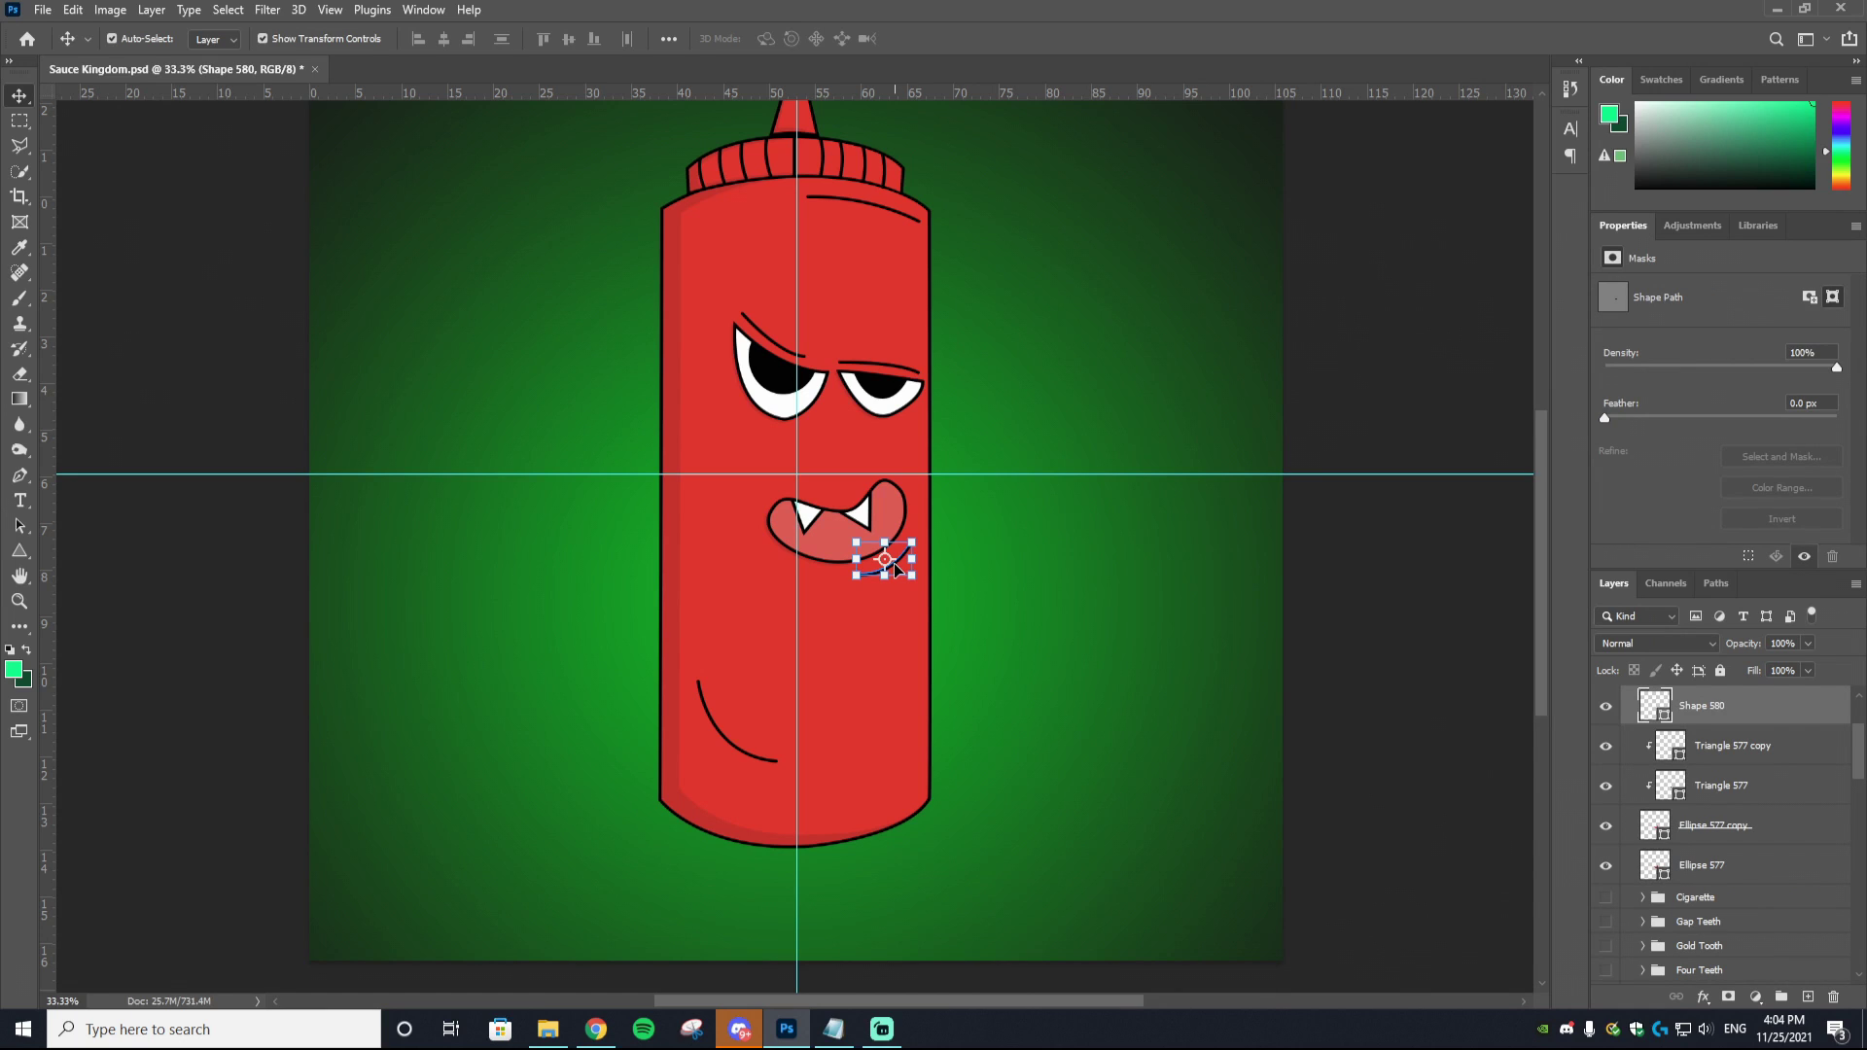
{"action": "key", "text": "Delete"}
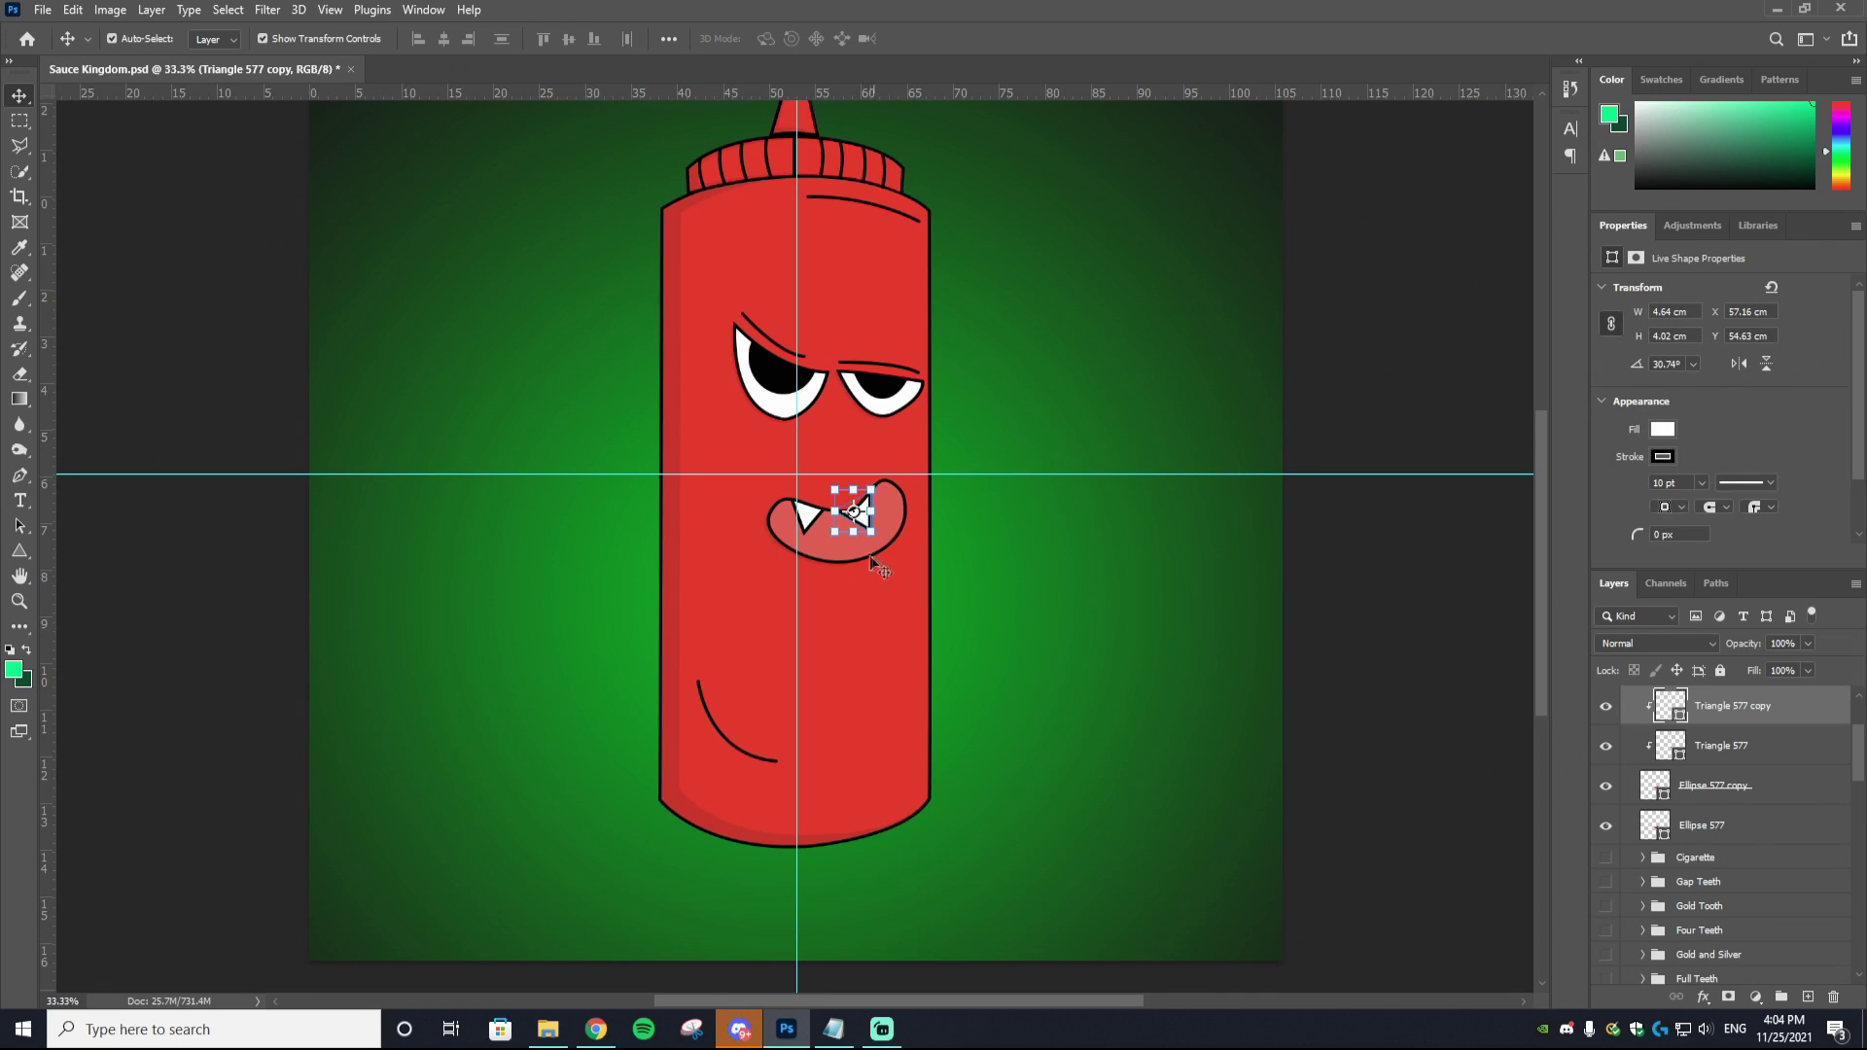
{"action": "left_click", "coordinate": [866, 560], "text": "ctrl"}
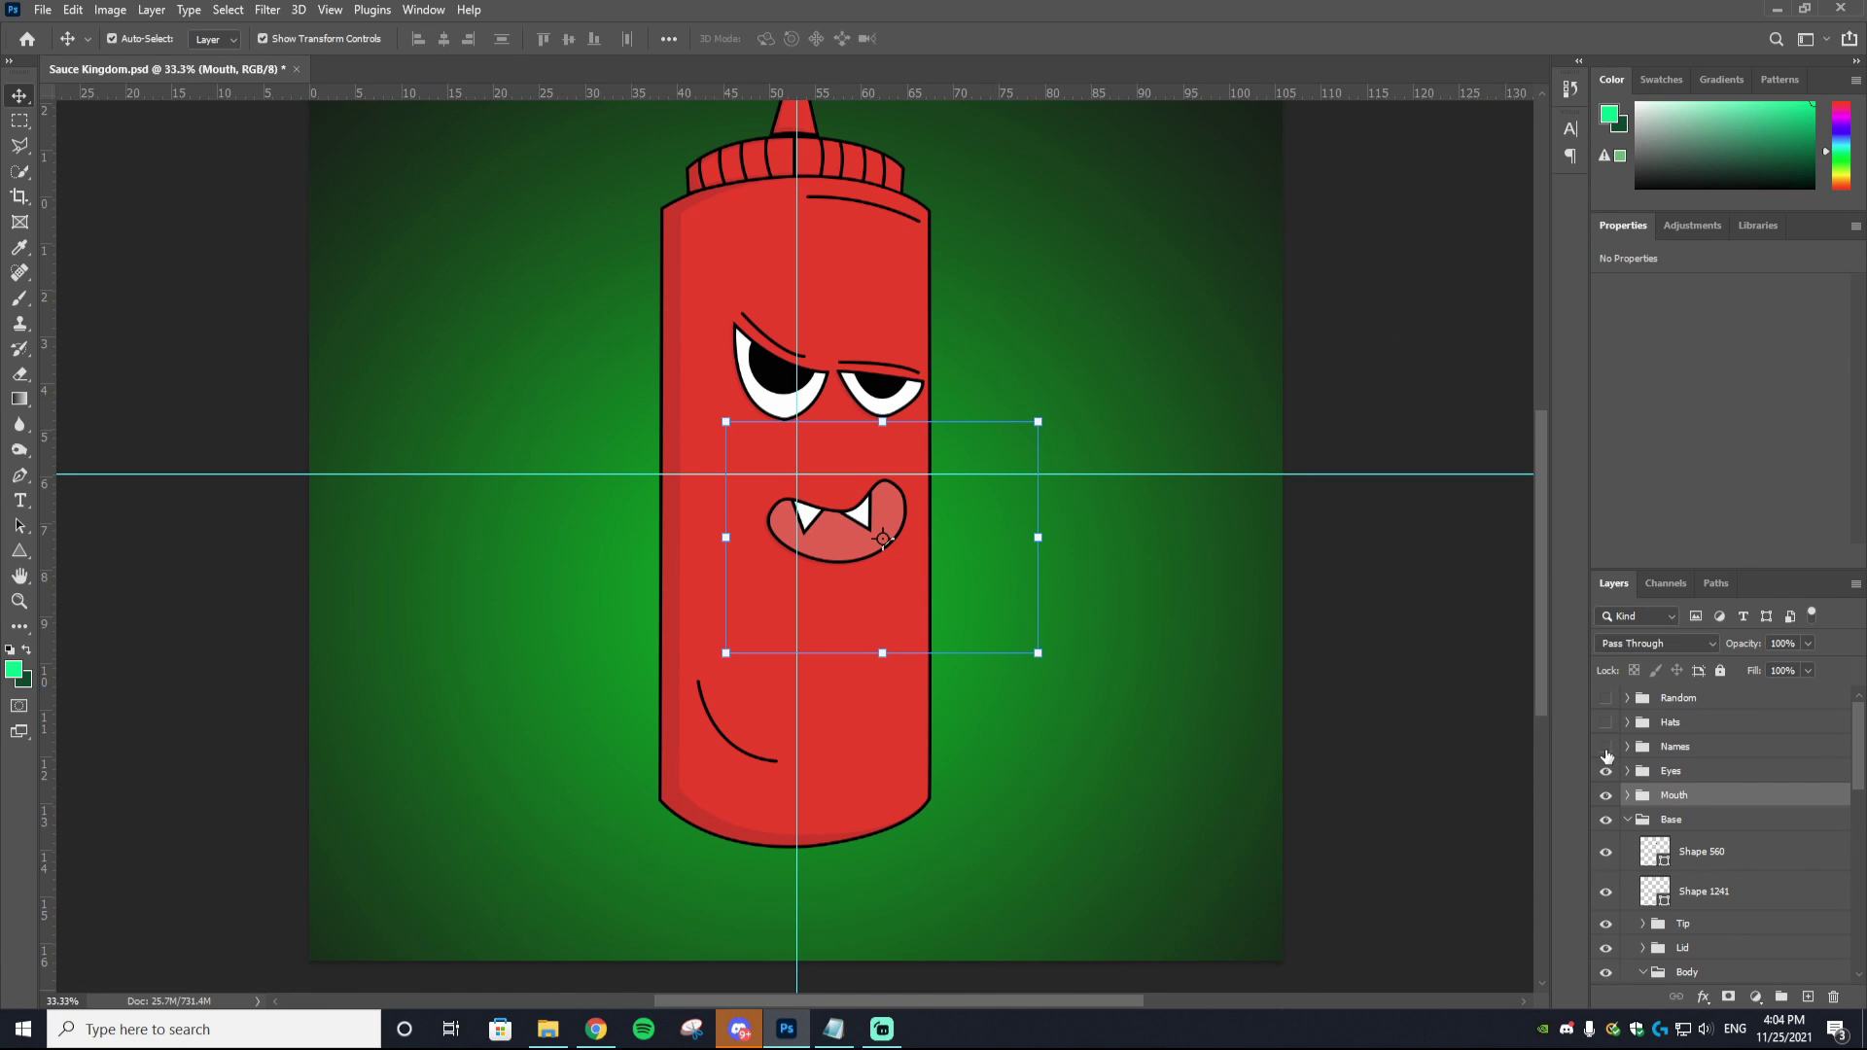
Step: Make the Names, Hats and Random trait groups visible on the bottle and collapse the Random group's contents
{"action": "left_click_drag", "start_coordinate": [1607, 747], "coordinate": [1605, 699]}
{"action": "left_click", "coordinate": [1627, 700]}
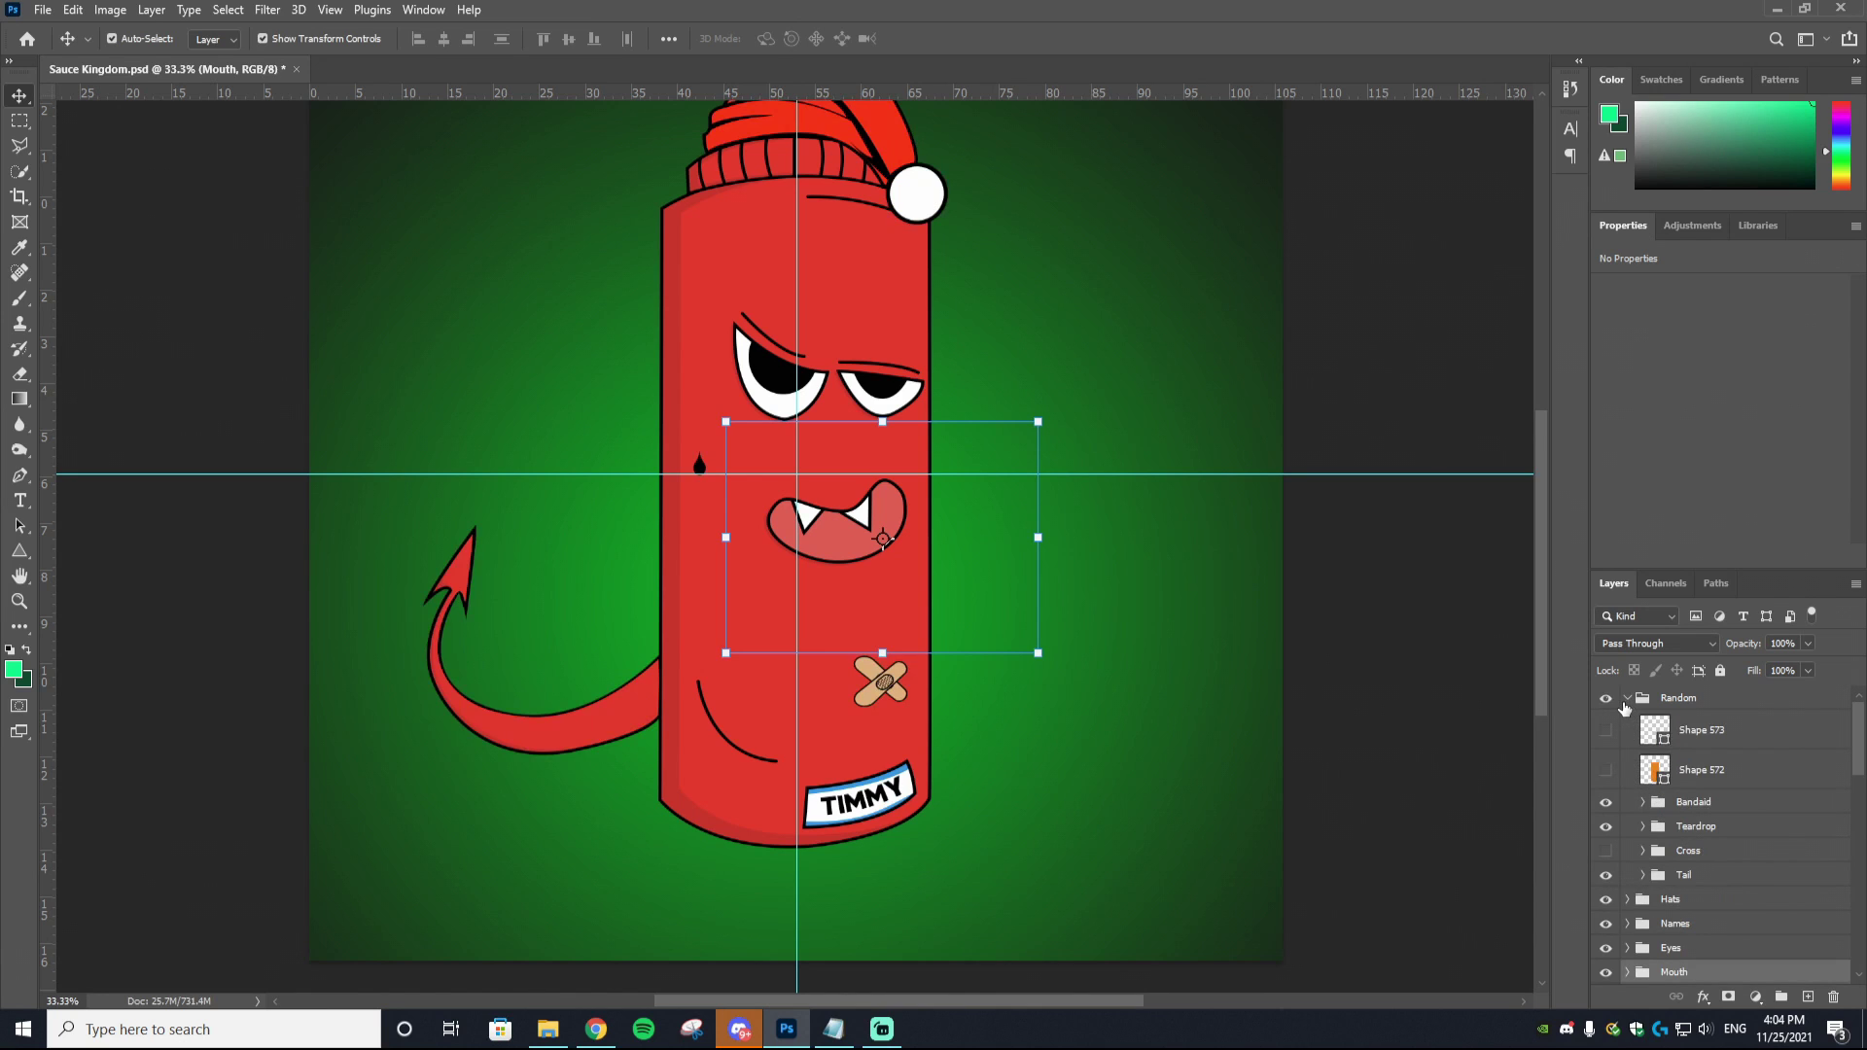
{"action": "left_click", "coordinate": [1624, 708]}
{"action": "left_click", "coordinate": [1627, 701]}
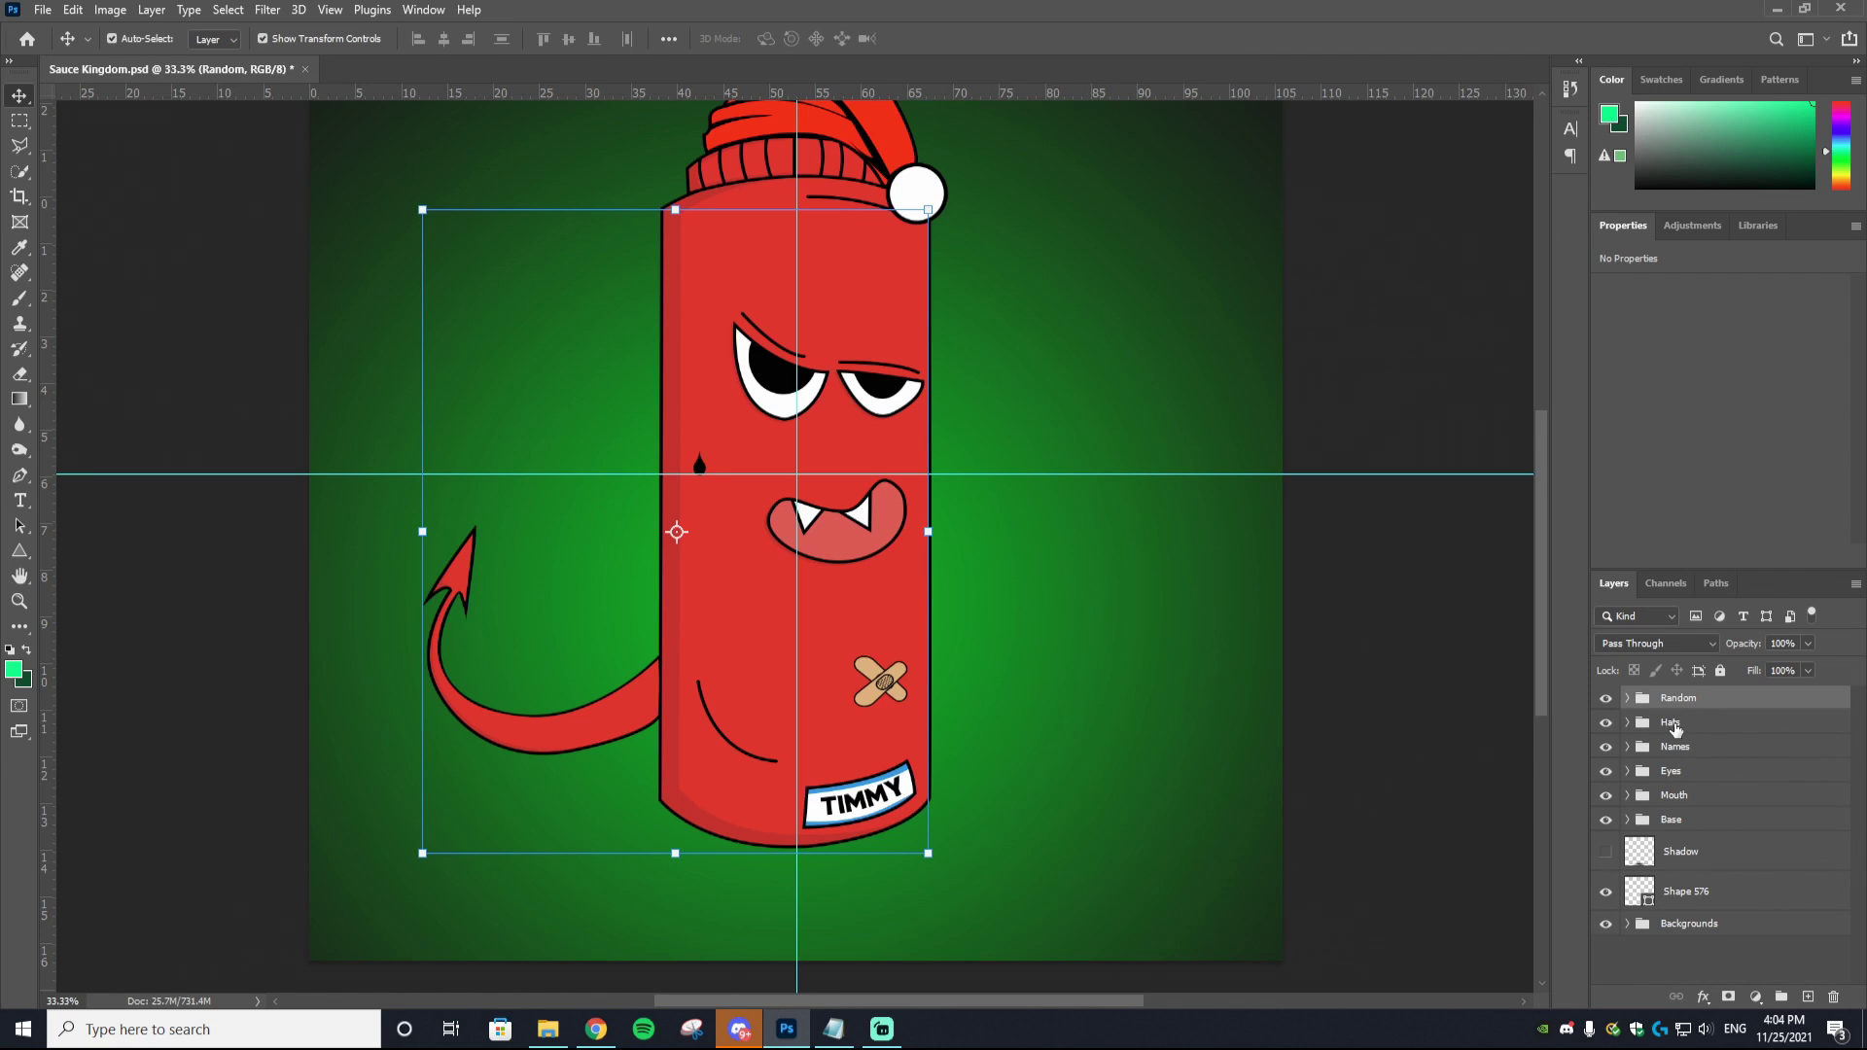
{"action": "scroll", "coordinate": [1021, 771], "scroll_direction": "up", "scroll_amount": 3}
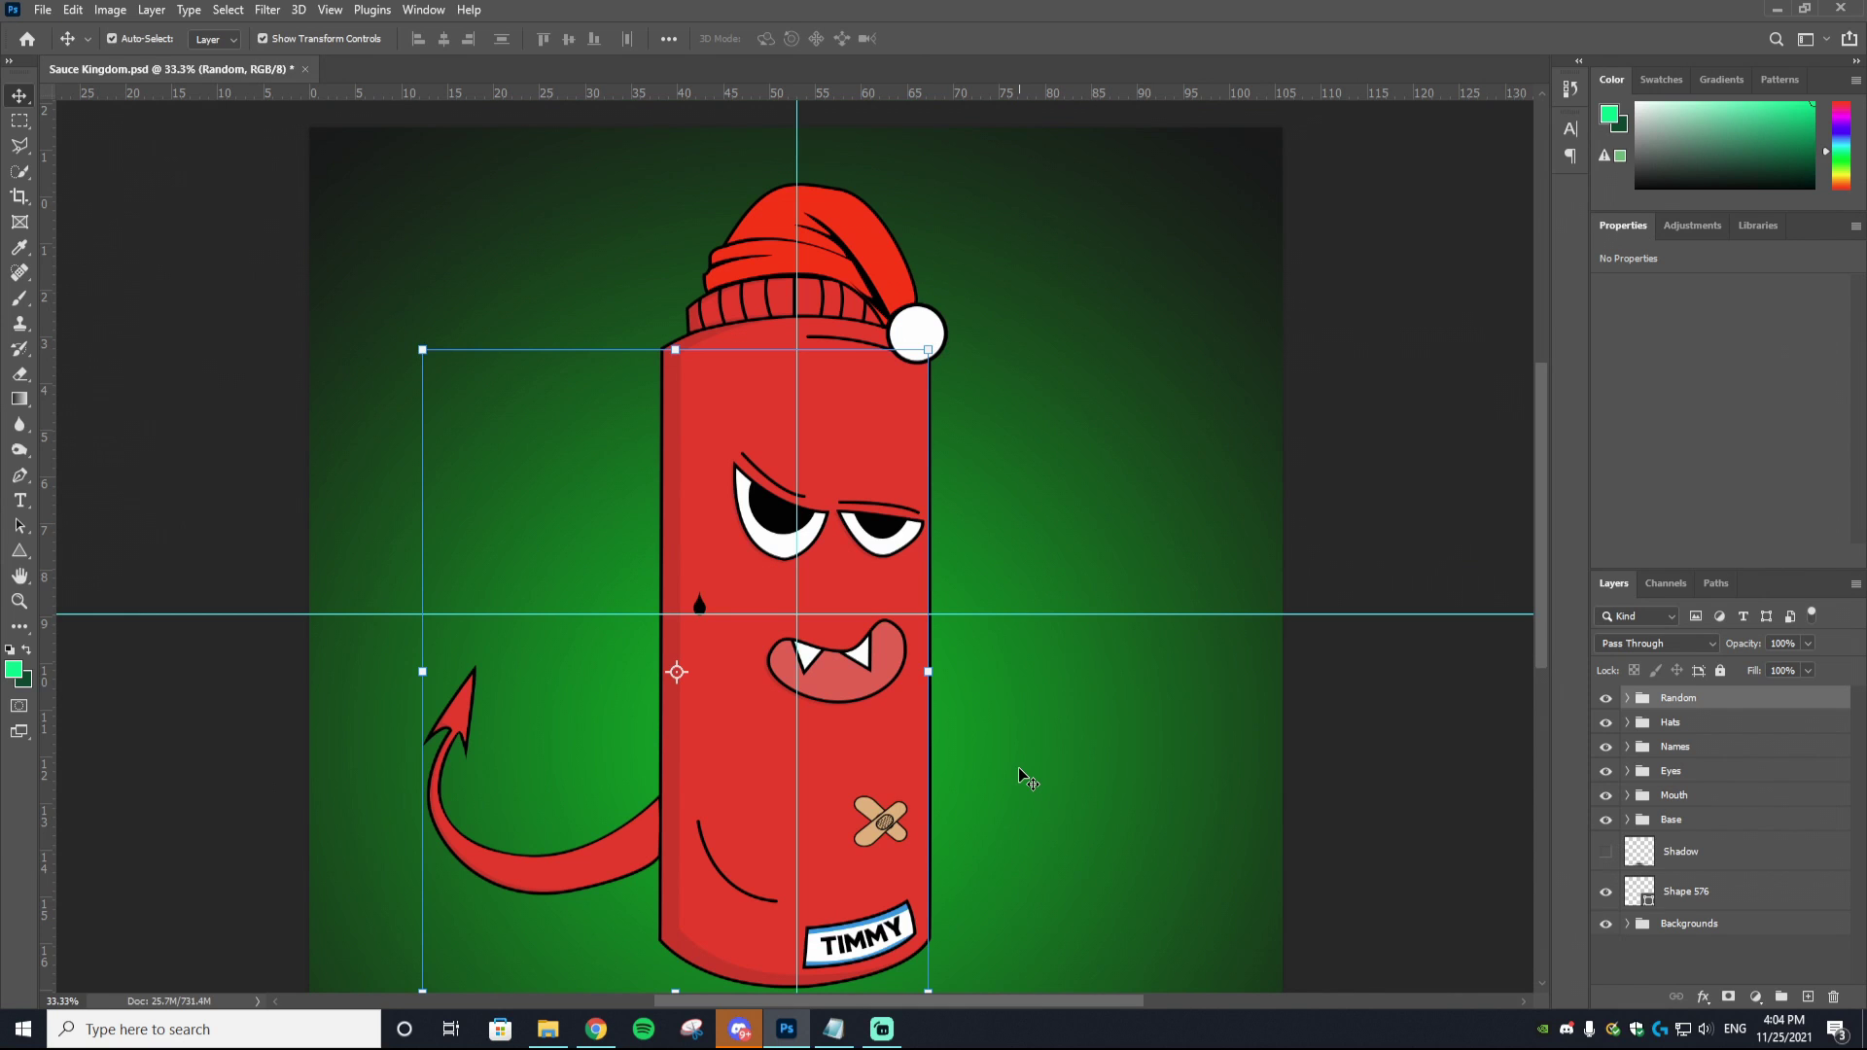
{"action": "scroll", "coordinate": [934, 622], "scroll_direction": "down", "scroll_amount": 3}
{"action": "scroll", "coordinate": [844, 462], "scroll_direction": "up", "scroll_amount": 2}
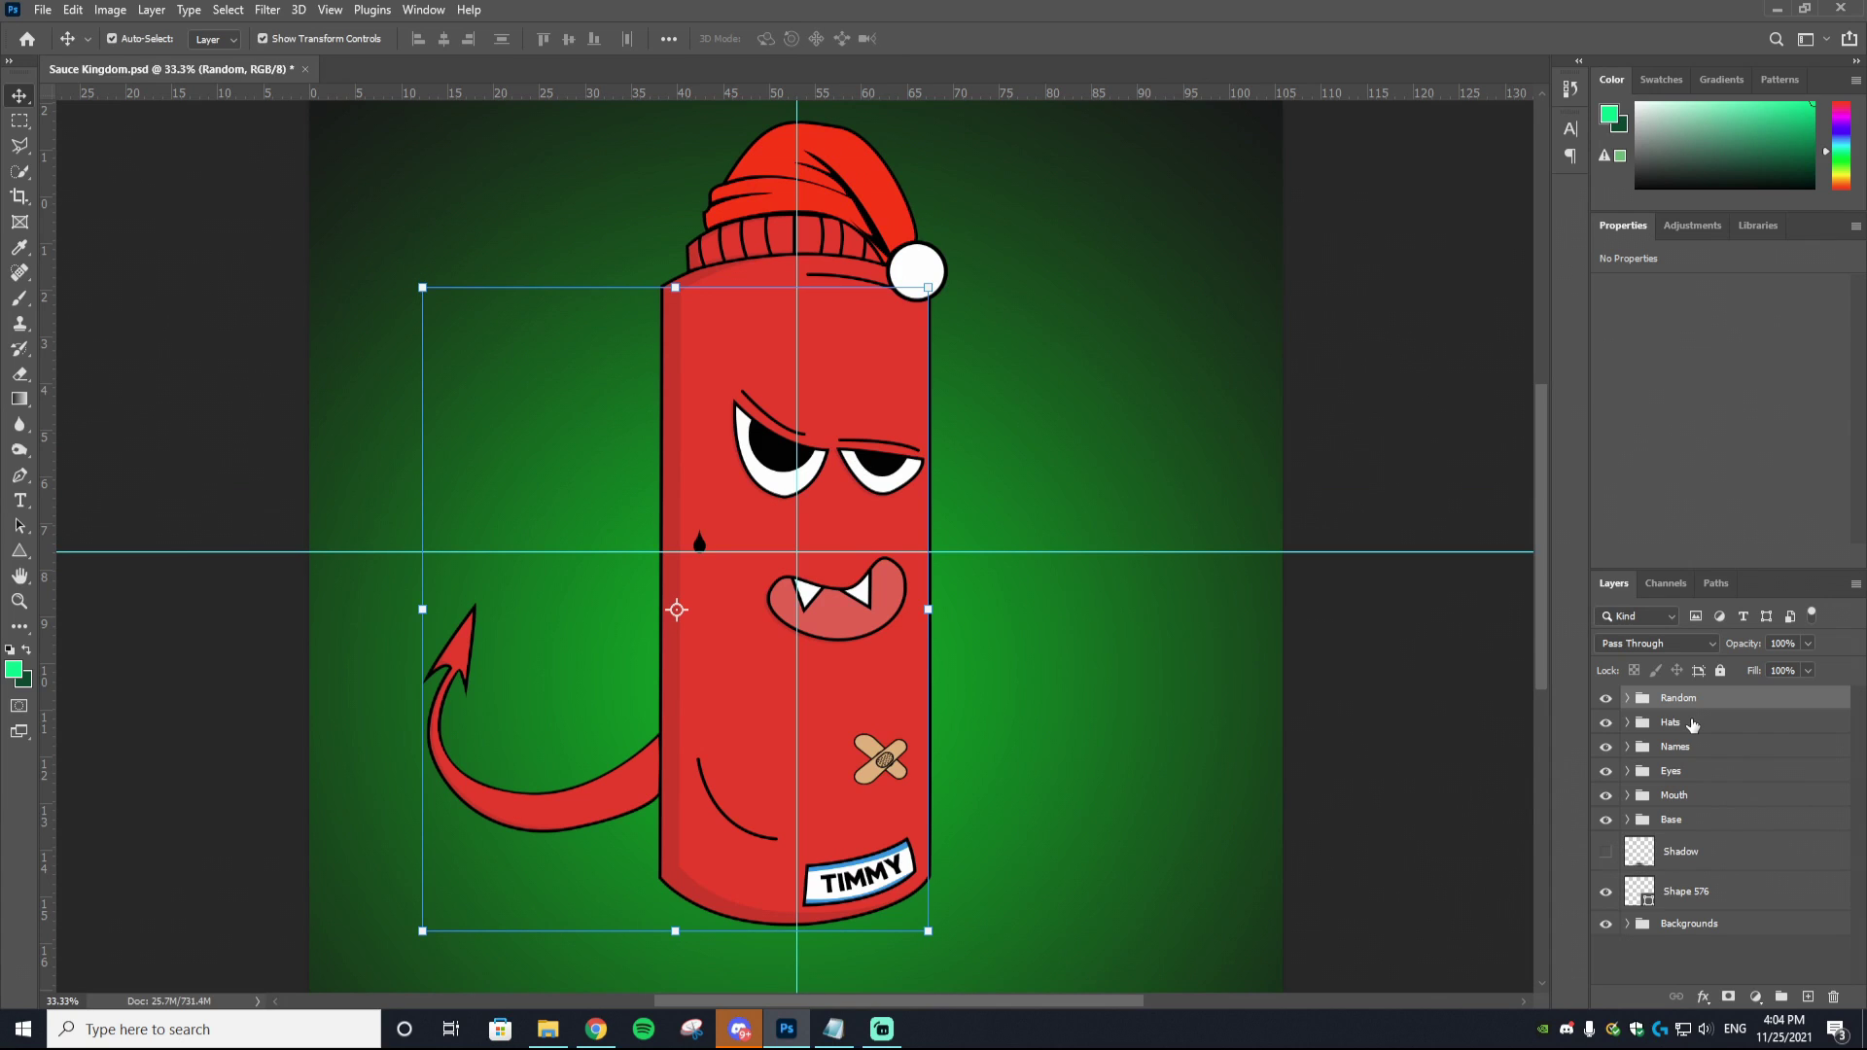
Step: Show the existing Shadow layer and examine how it sits beneath the bottle
{"action": "left_click", "coordinate": [1606, 852]}
{"action": "left_click", "coordinate": [1599, 852]}
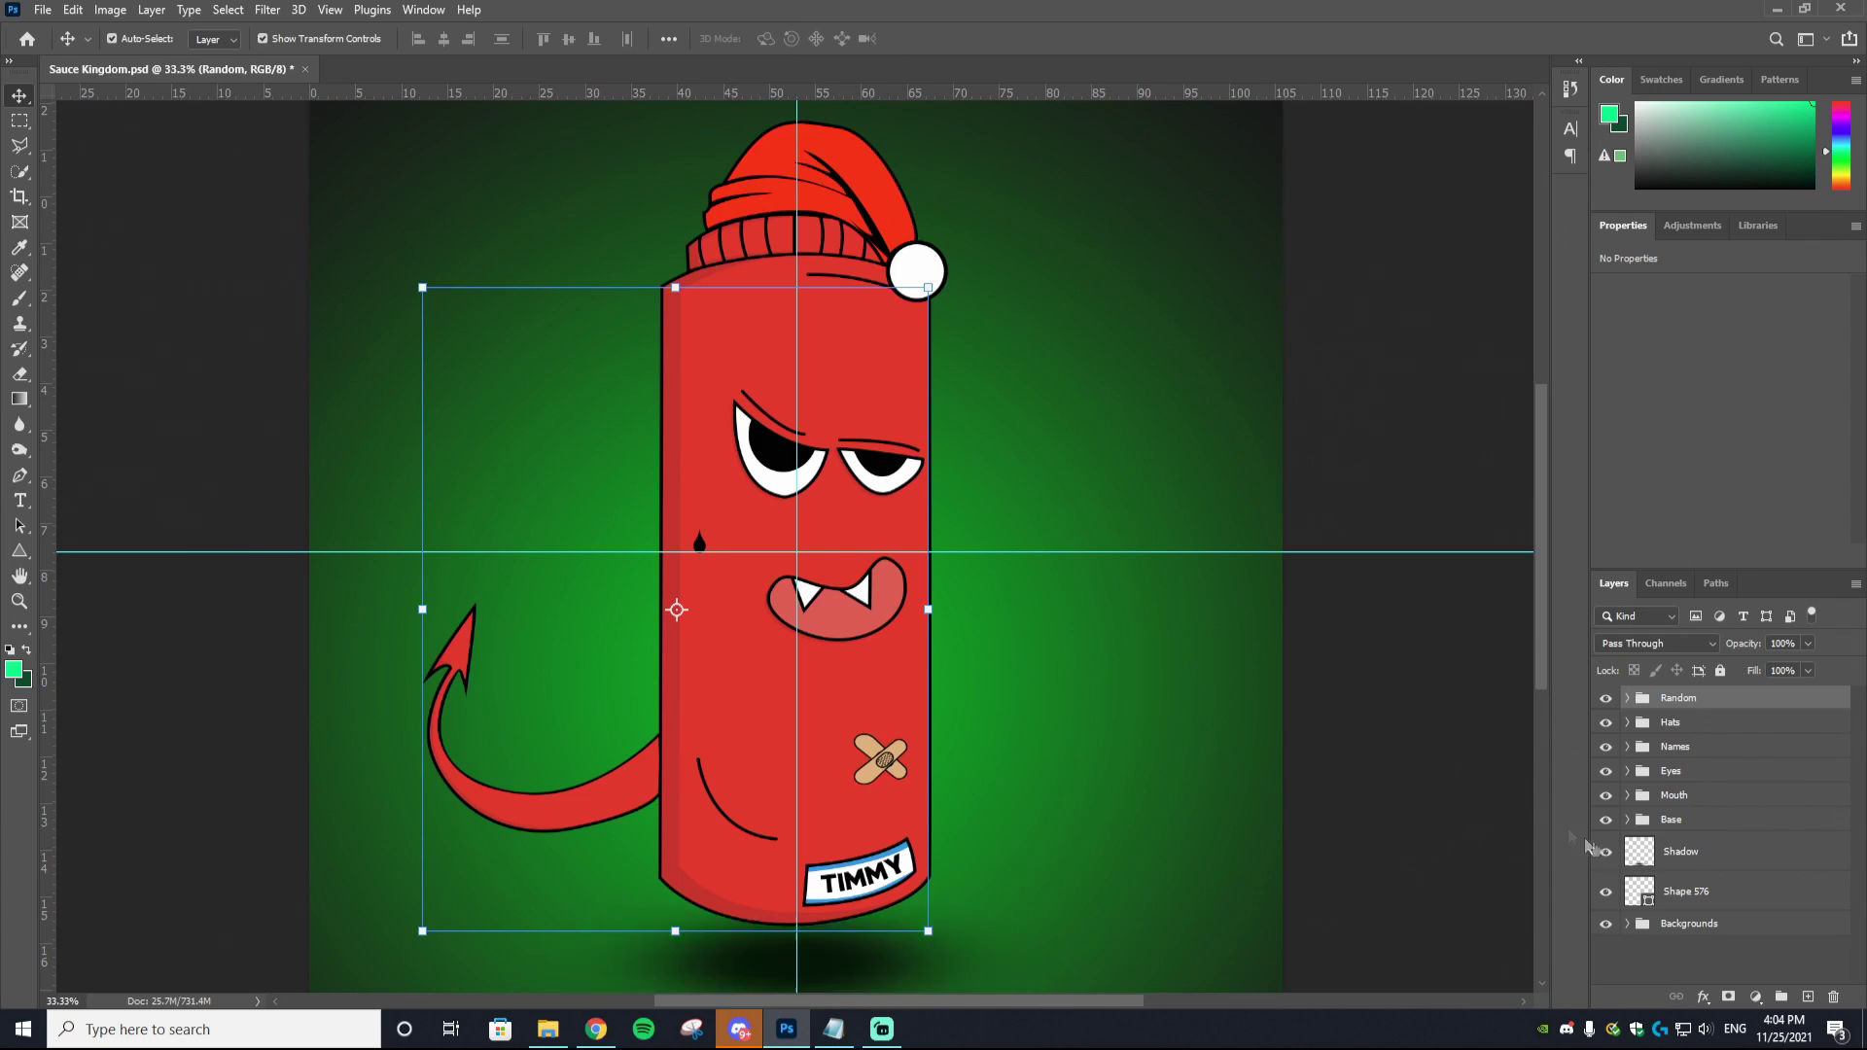
{"action": "scroll", "coordinate": [972, 640], "scroll_direction": "down", "scroll_amount": 6}
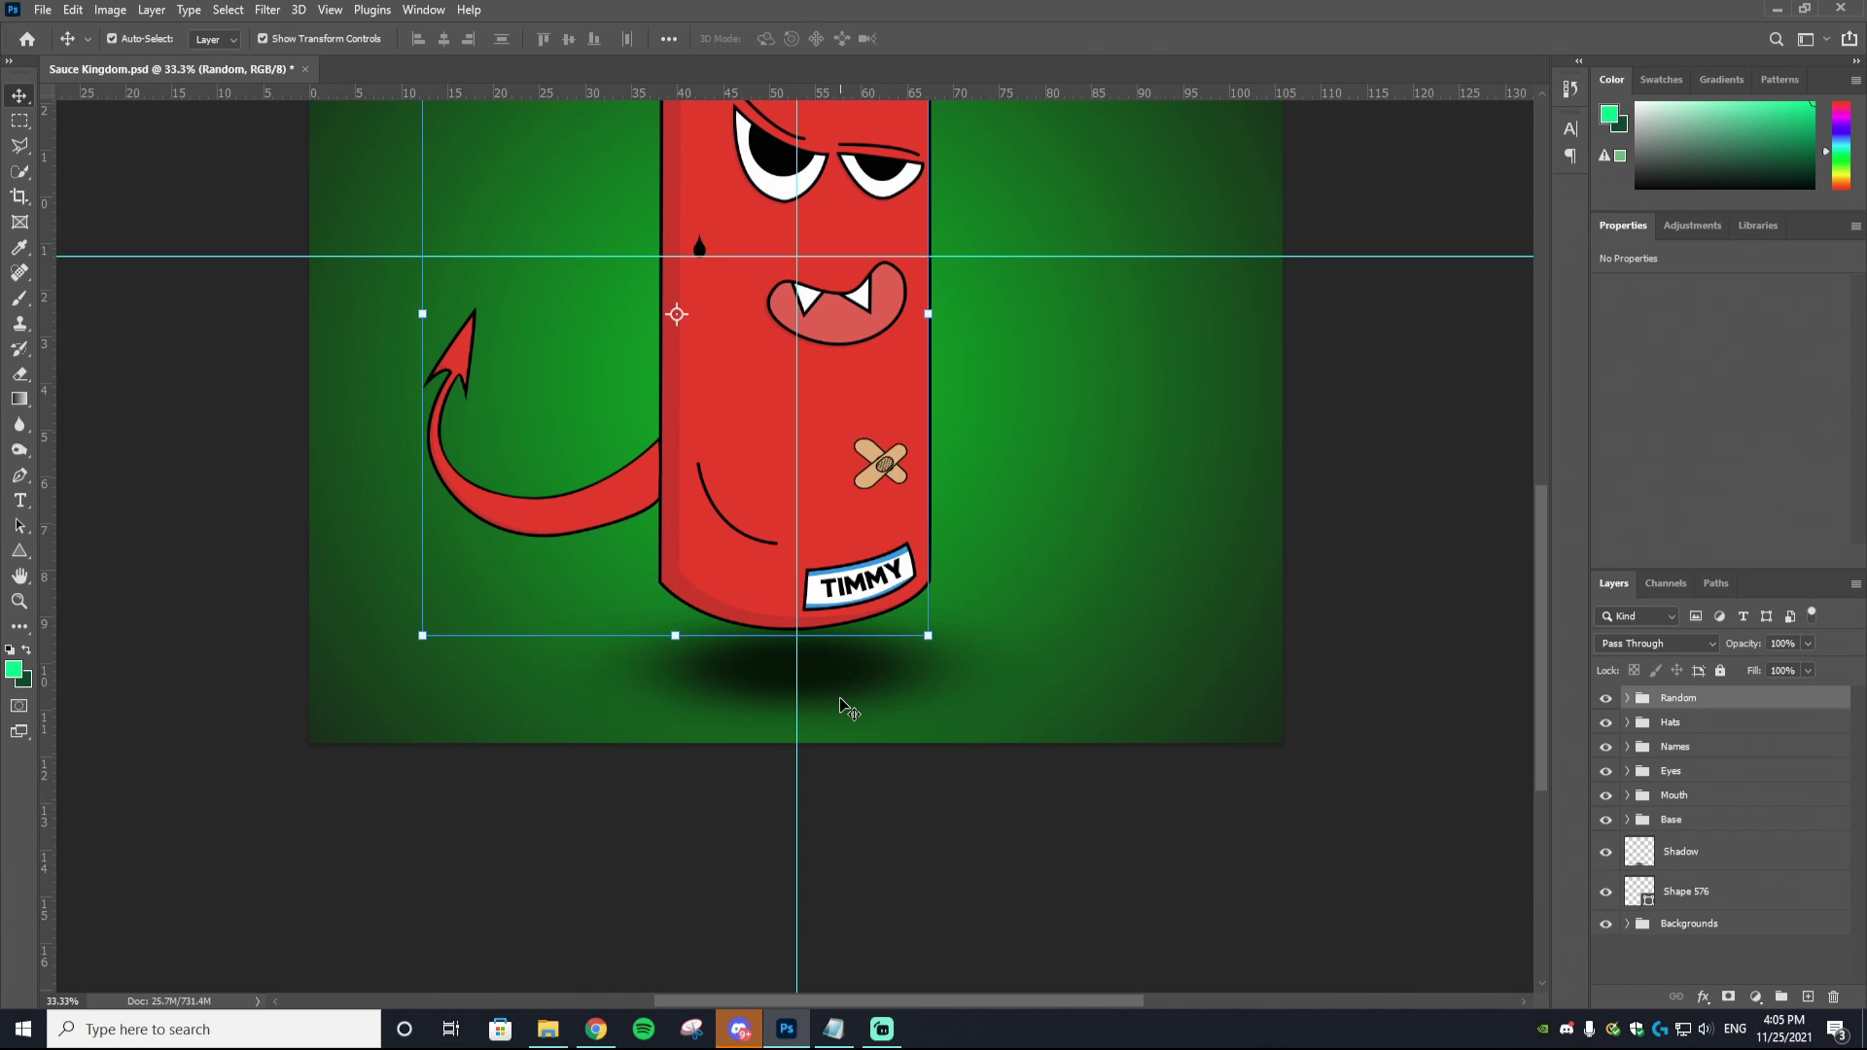
{"action": "scroll", "coordinate": [849, 713], "scroll_direction": "up", "scroll_amount": 2}
{"action": "scroll", "coordinate": [883, 447], "scroll_direction": "up", "scroll_amount": 5}
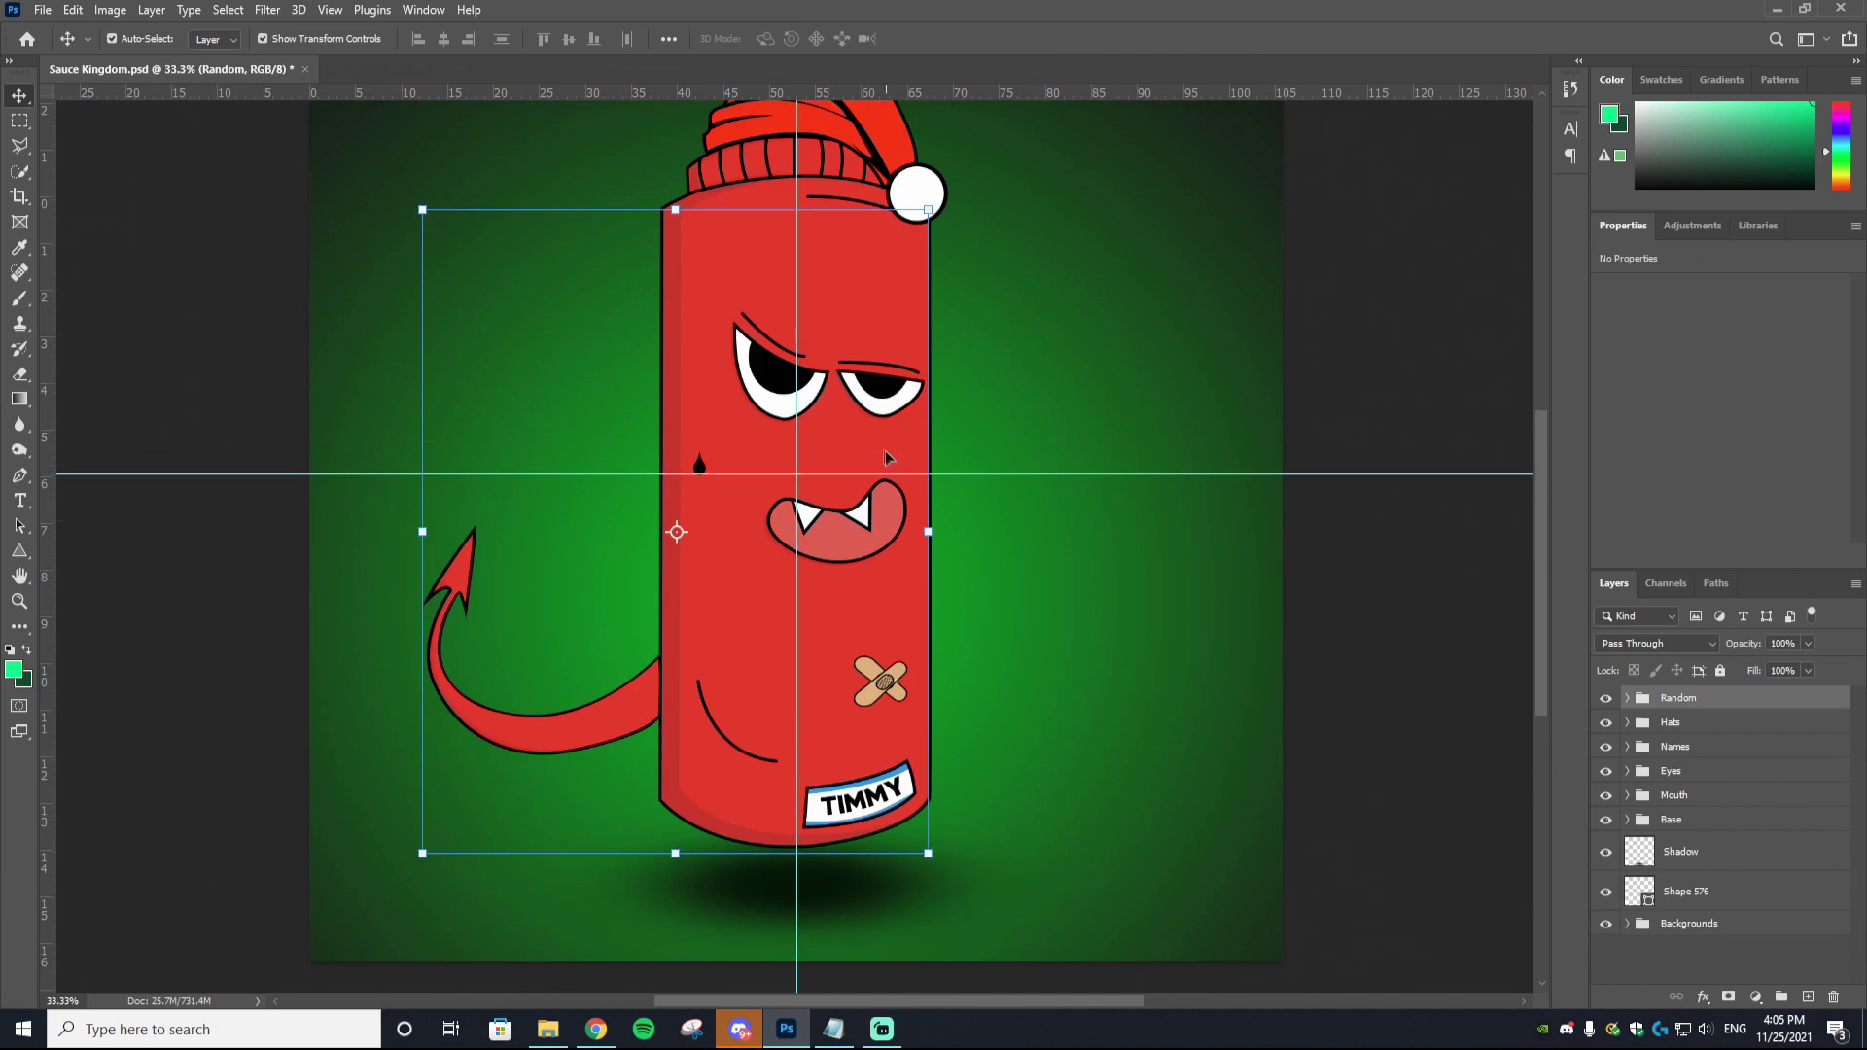
{"action": "scroll", "coordinate": [883, 447], "scroll_direction": "down", "scroll_amount": 5}
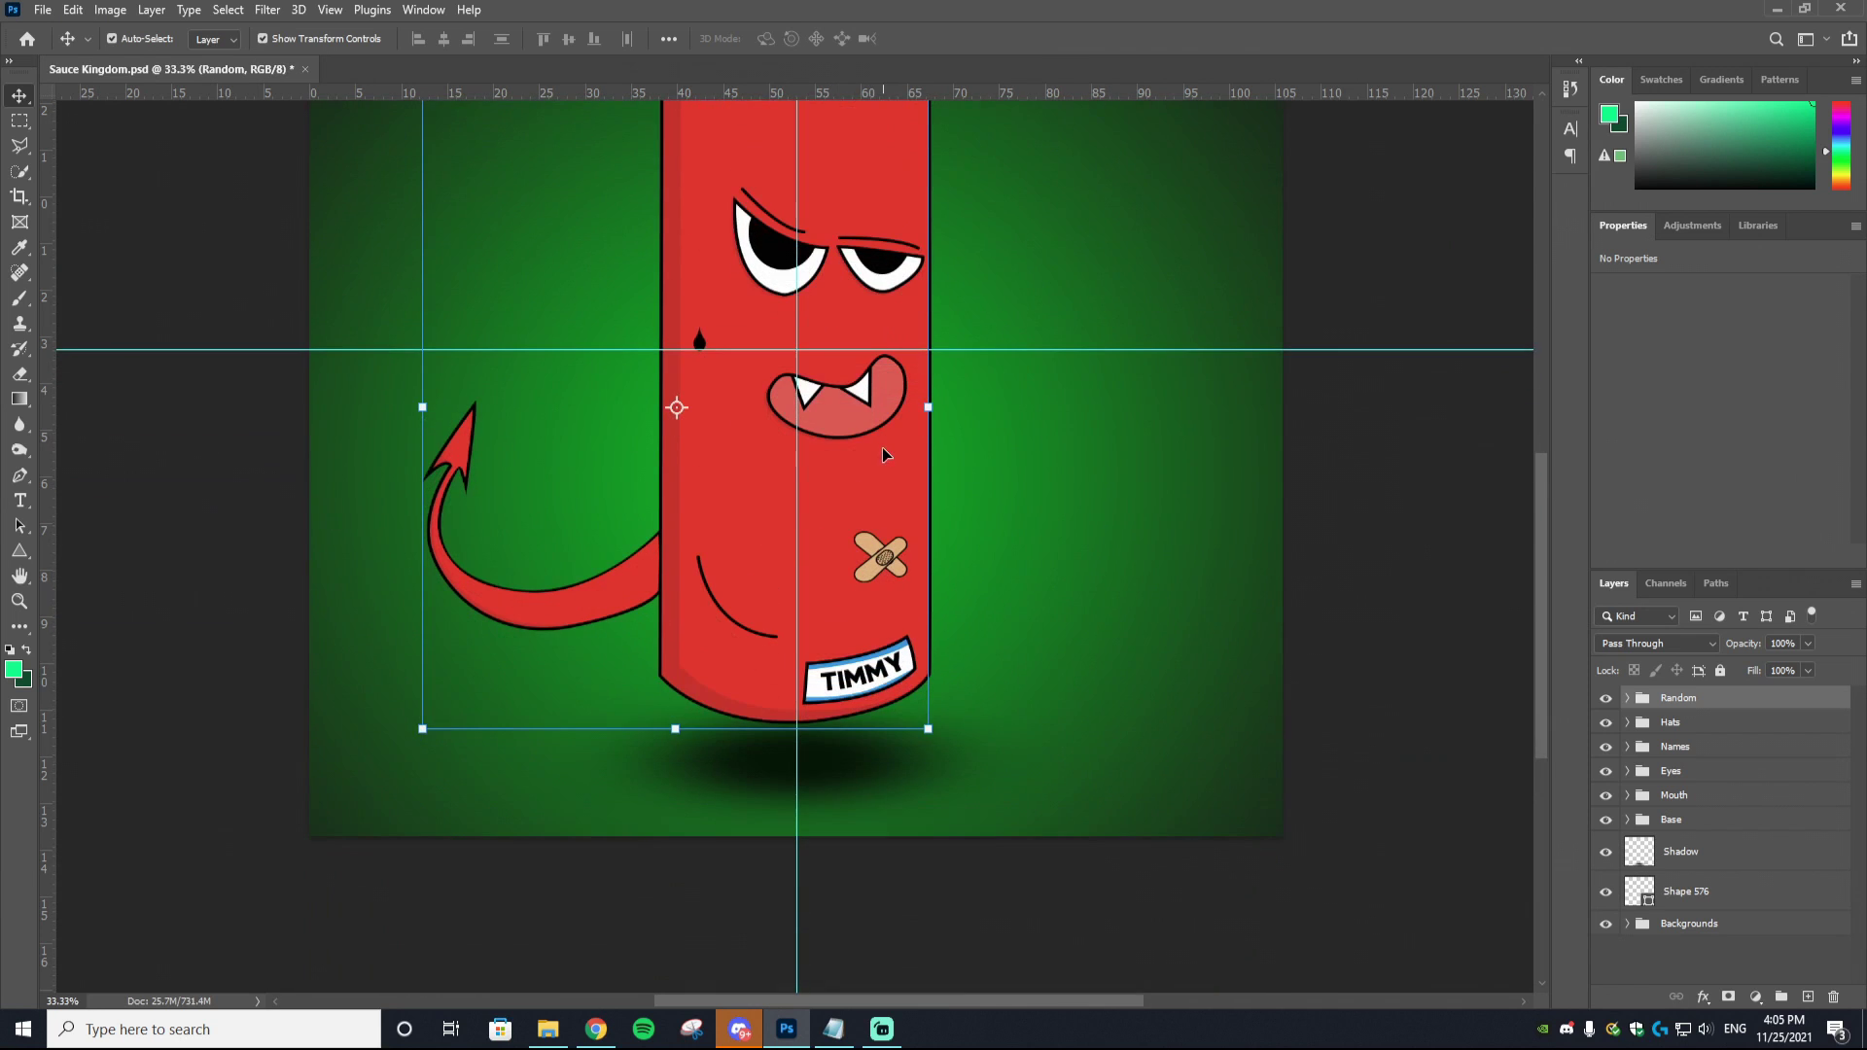
Step: Add a new empty layer directly above the Shadow layer and hide the original Shadow layer
{"action": "left_click", "coordinate": [1677, 864]}
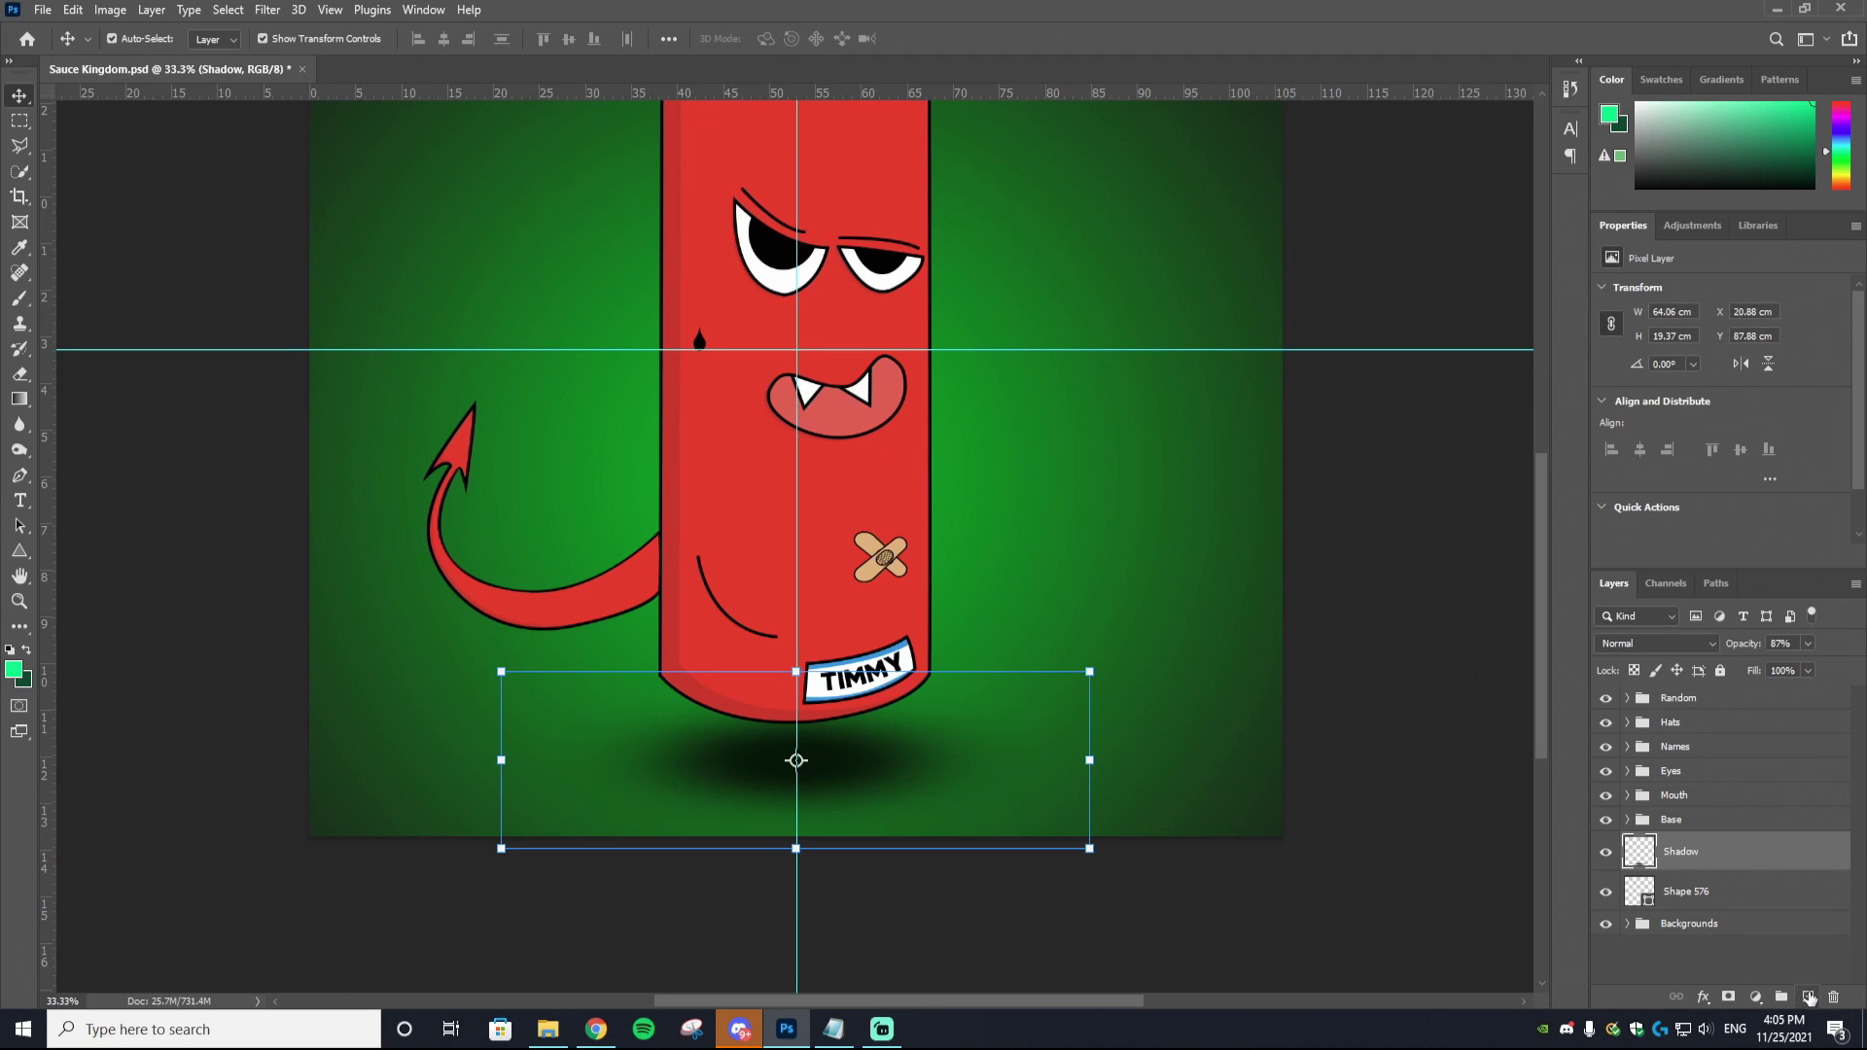
{"action": "left_click", "coordinate": [1808, 997]}
{"action": "left_click", "coordinate": [1606, 892]}
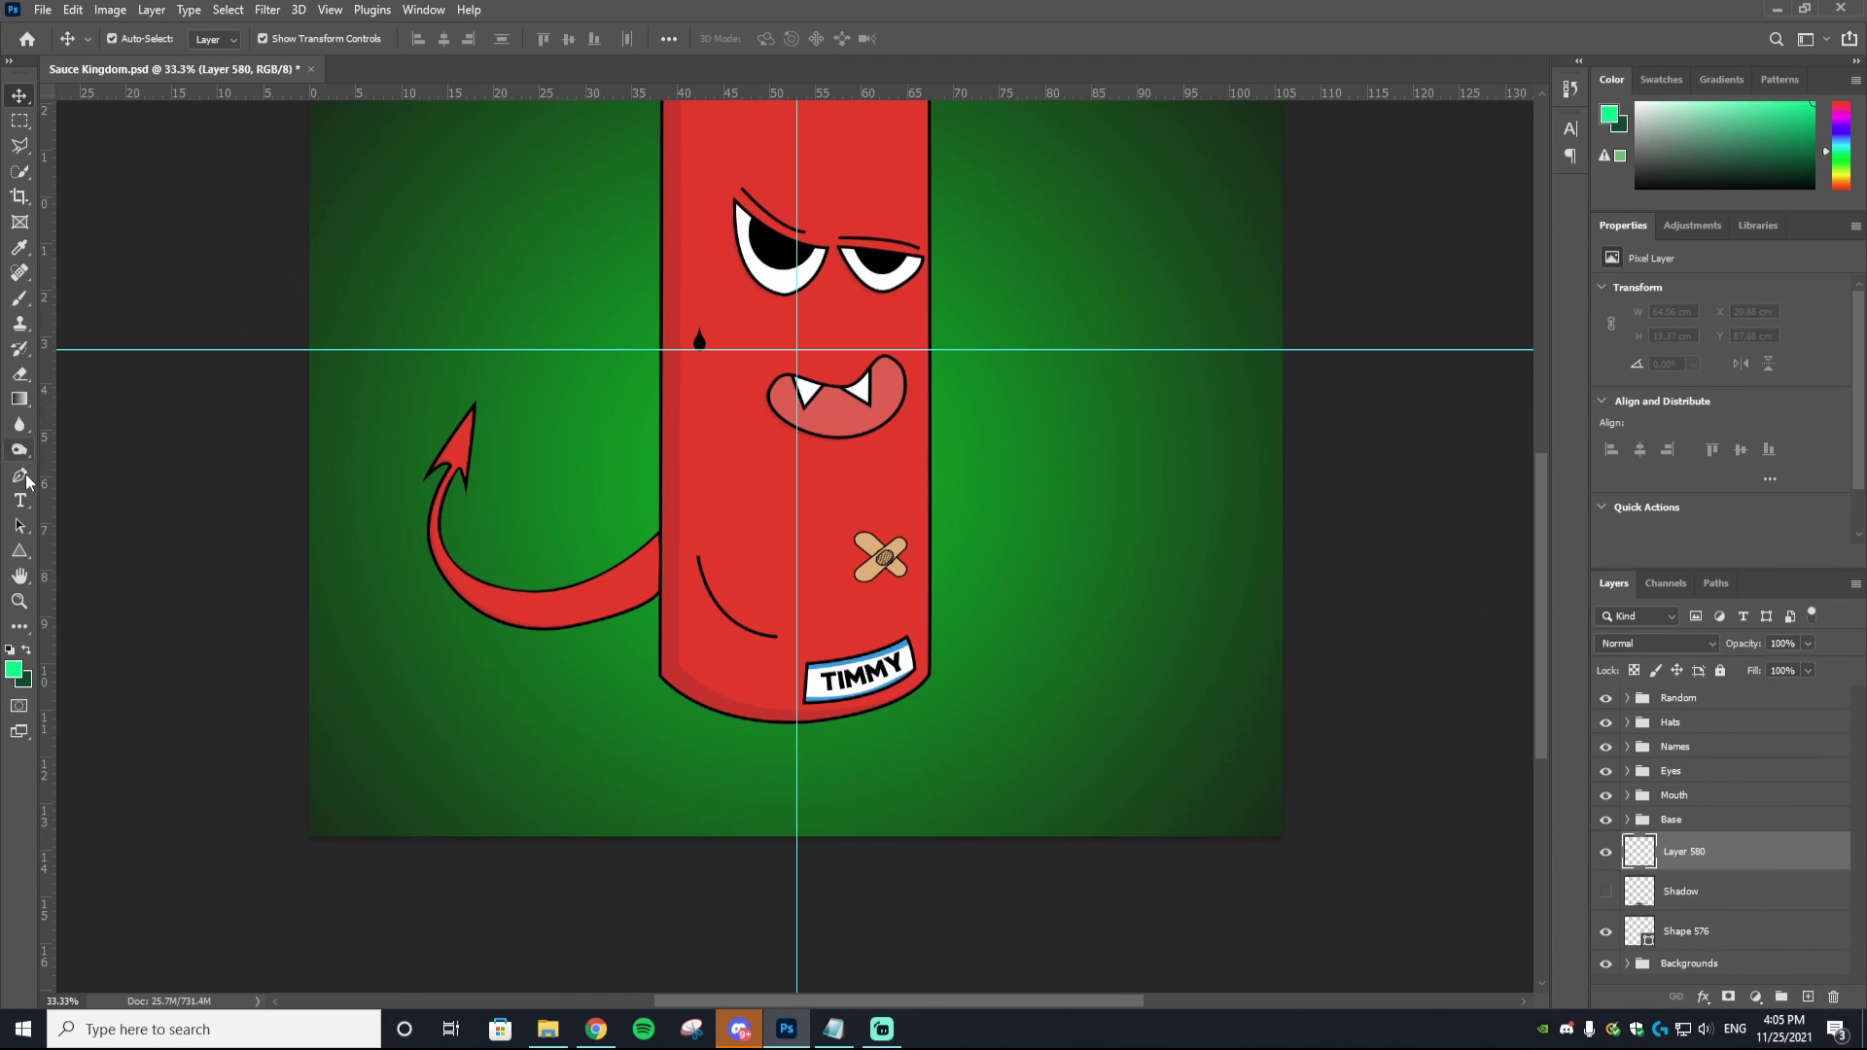
Step: Paint a soft black (000000) ground shadow under the bottle on the new layer with a flattened 1102 px brush at 0% hardness
{"action": "left_click", "coordinate": [20, 299]}
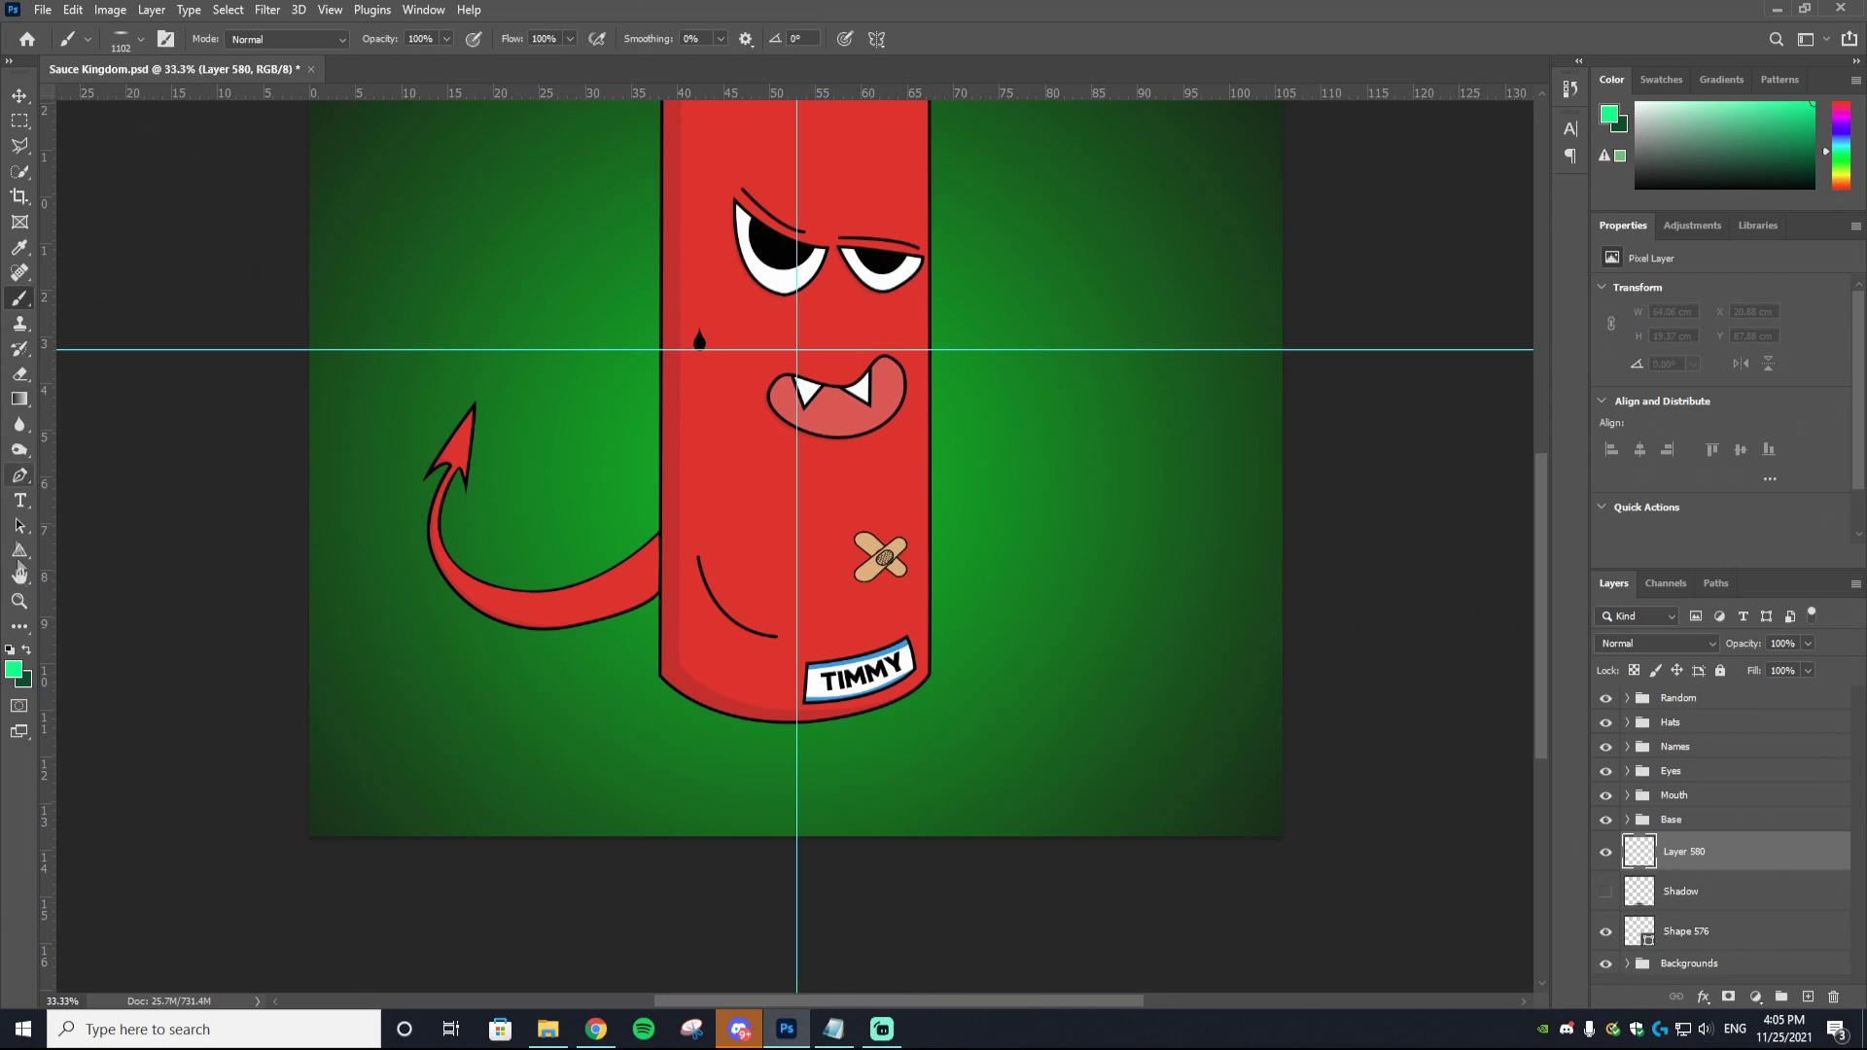
{"action": "left_click", "coordinate": [13, 669]}
{"action": "type", "text": "000000"}
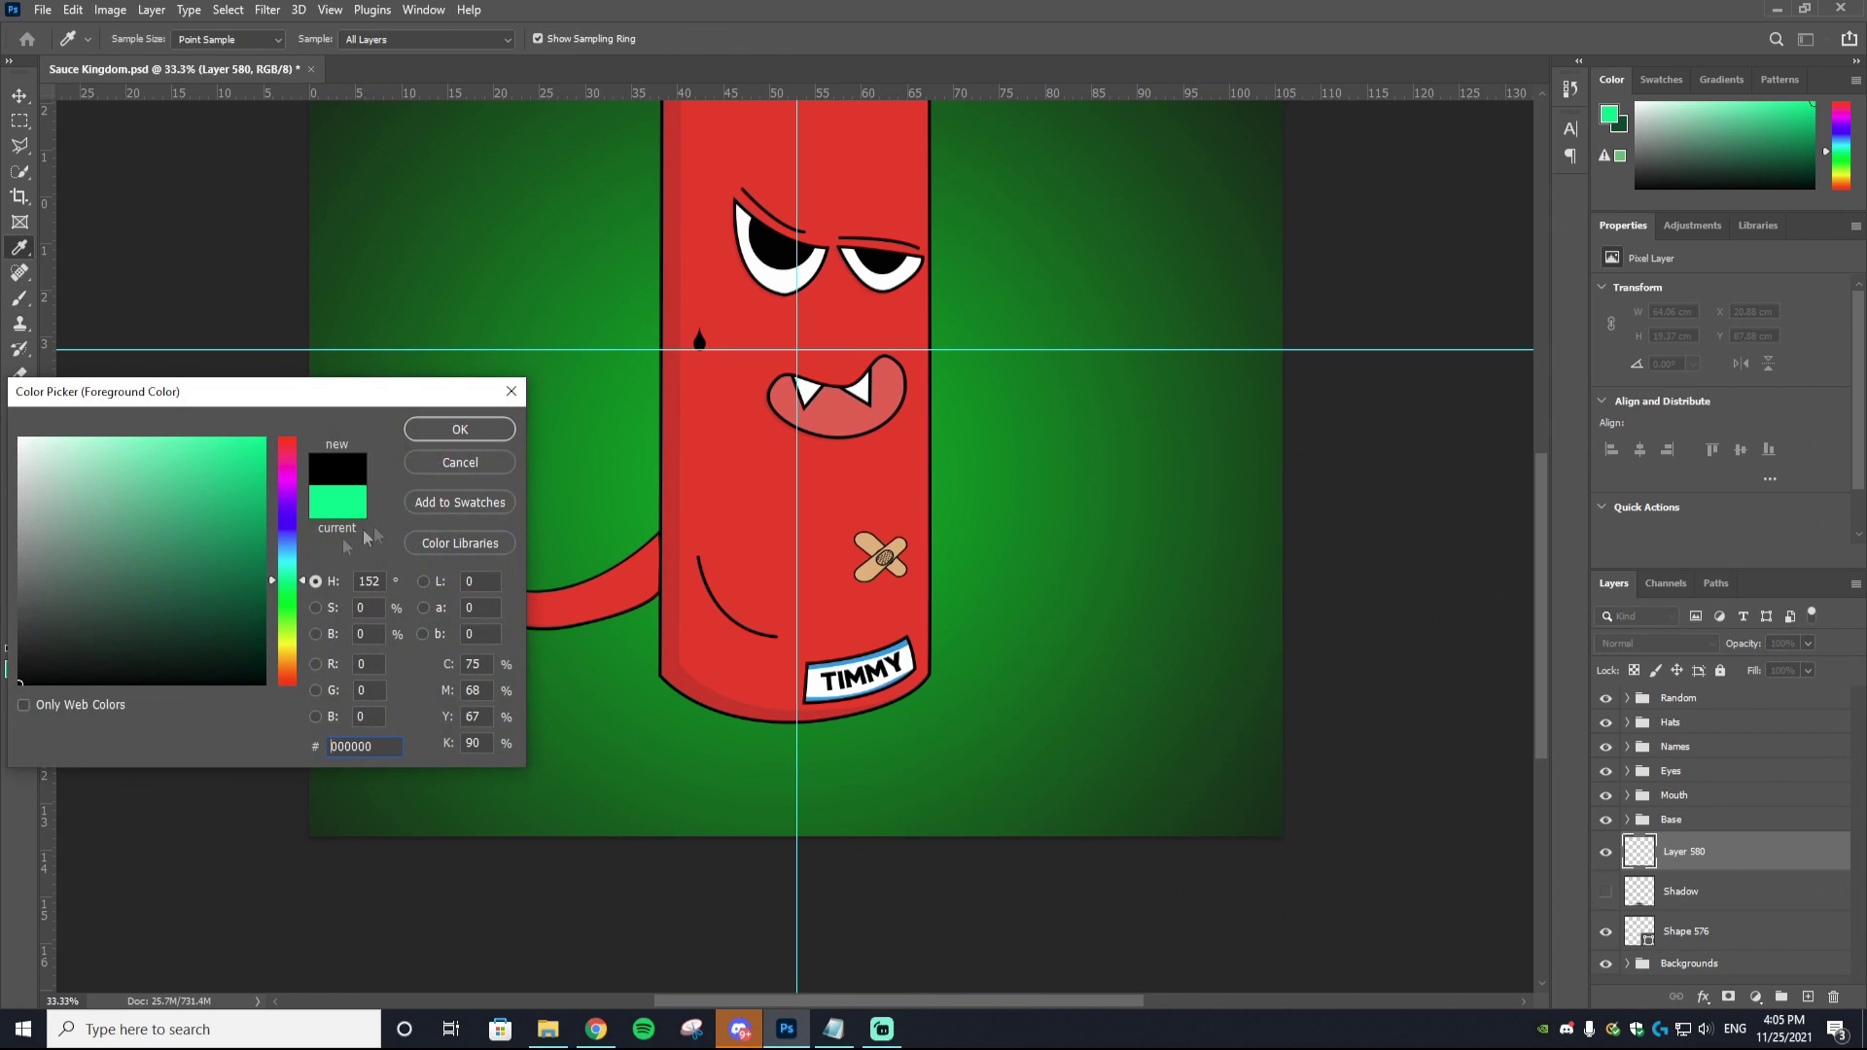
{"action": "left_click", "coordinate": [460, 429]}
{"action": "right_click", "coordinate": [1074, 624]}
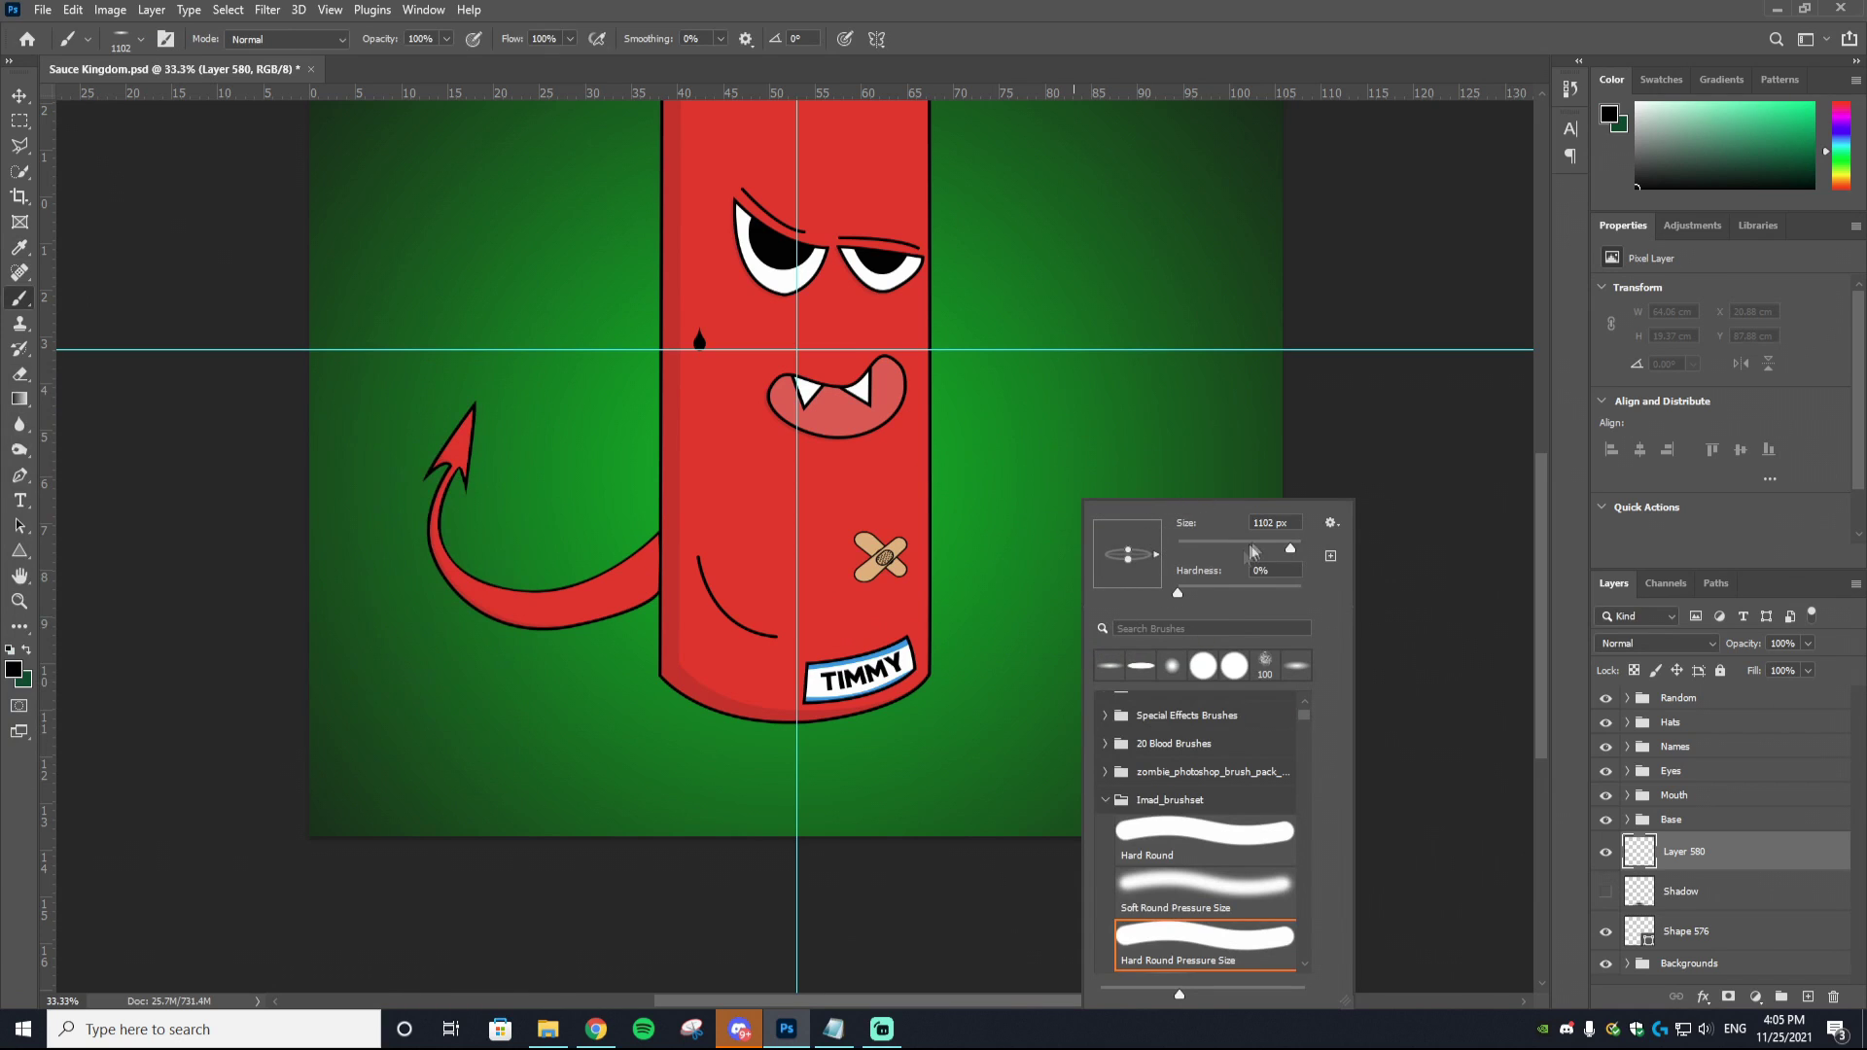
{"action": "left_click", "coordinate": [1265, 570]}
{"action": "mouse_move", "coordinate": [1128, 562]}
{"action": "left_mouse_down"}
{"action": "mouse_move", "coordinate": [1131, 584]}
{"action": "mouse_move", "coordinate": [1125, 568]}
{"action": "left_mouse_up"}
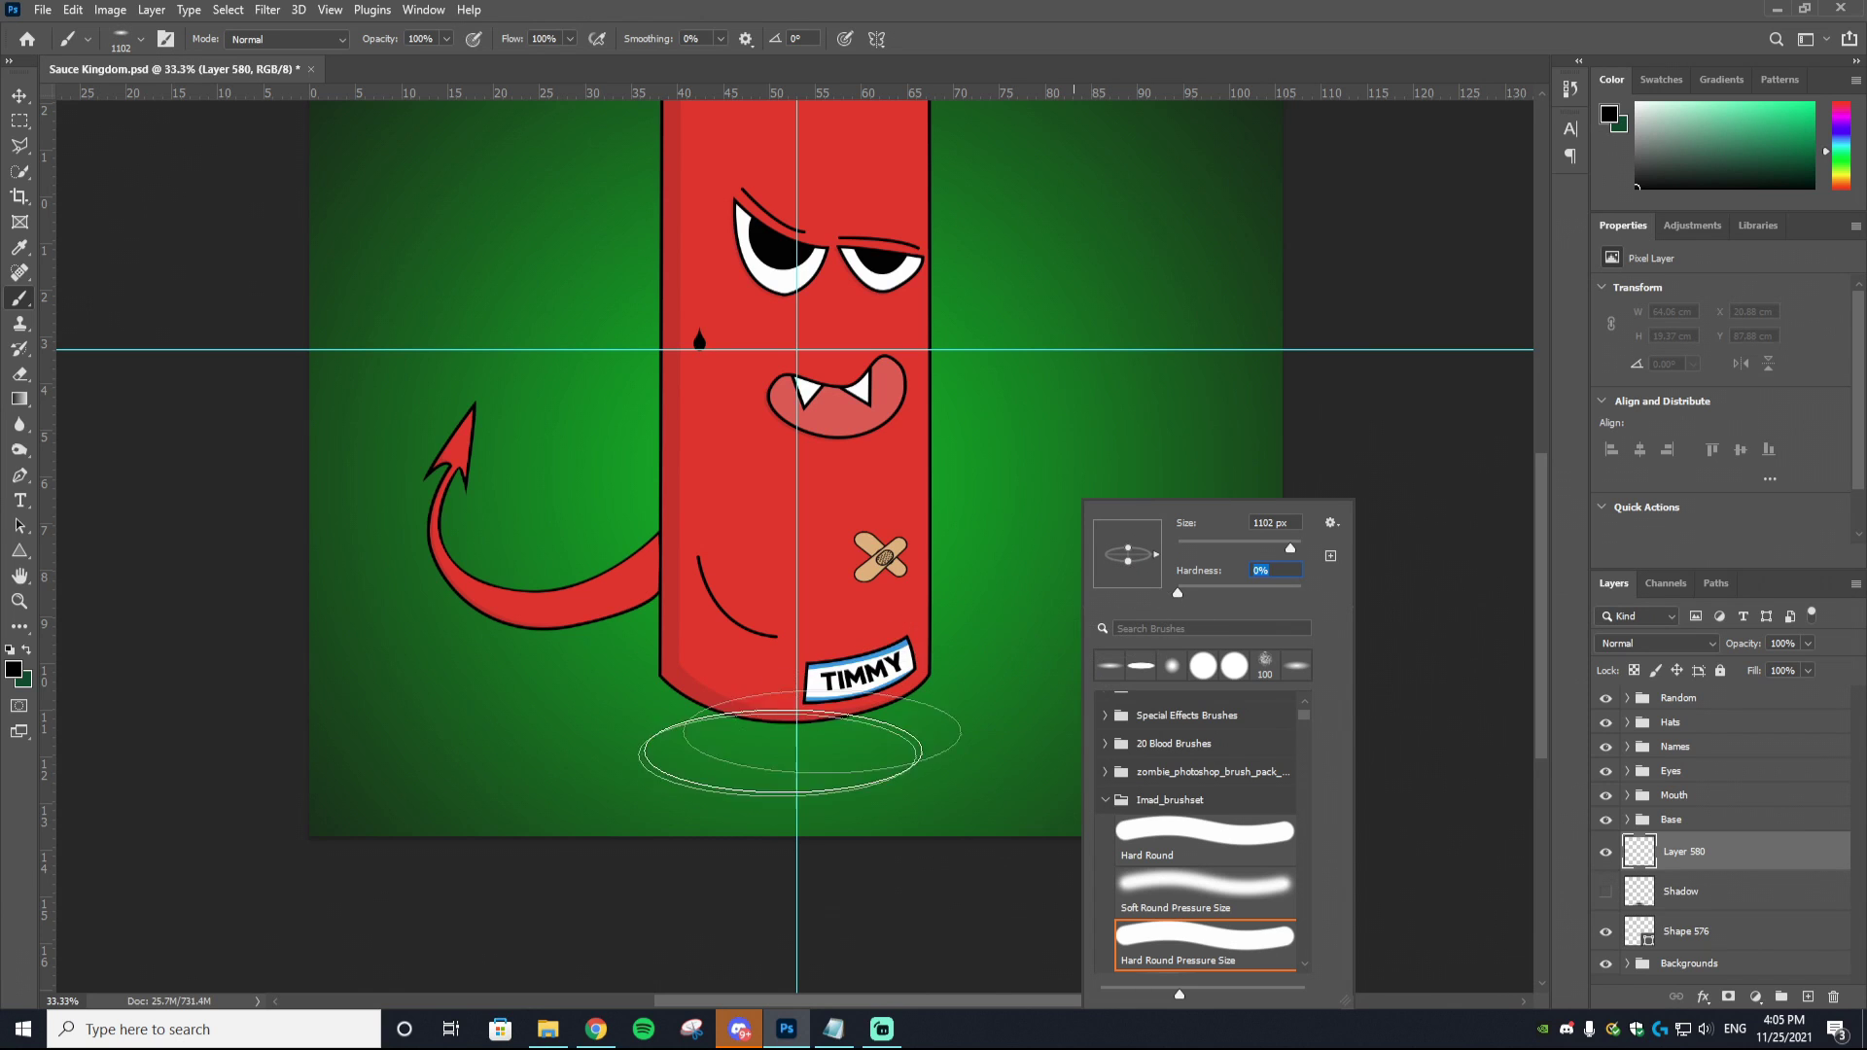
{"action": "left_click", "coordinate": [800, 750]}
{"action": "left_click", "coordinate": [801, 750]}
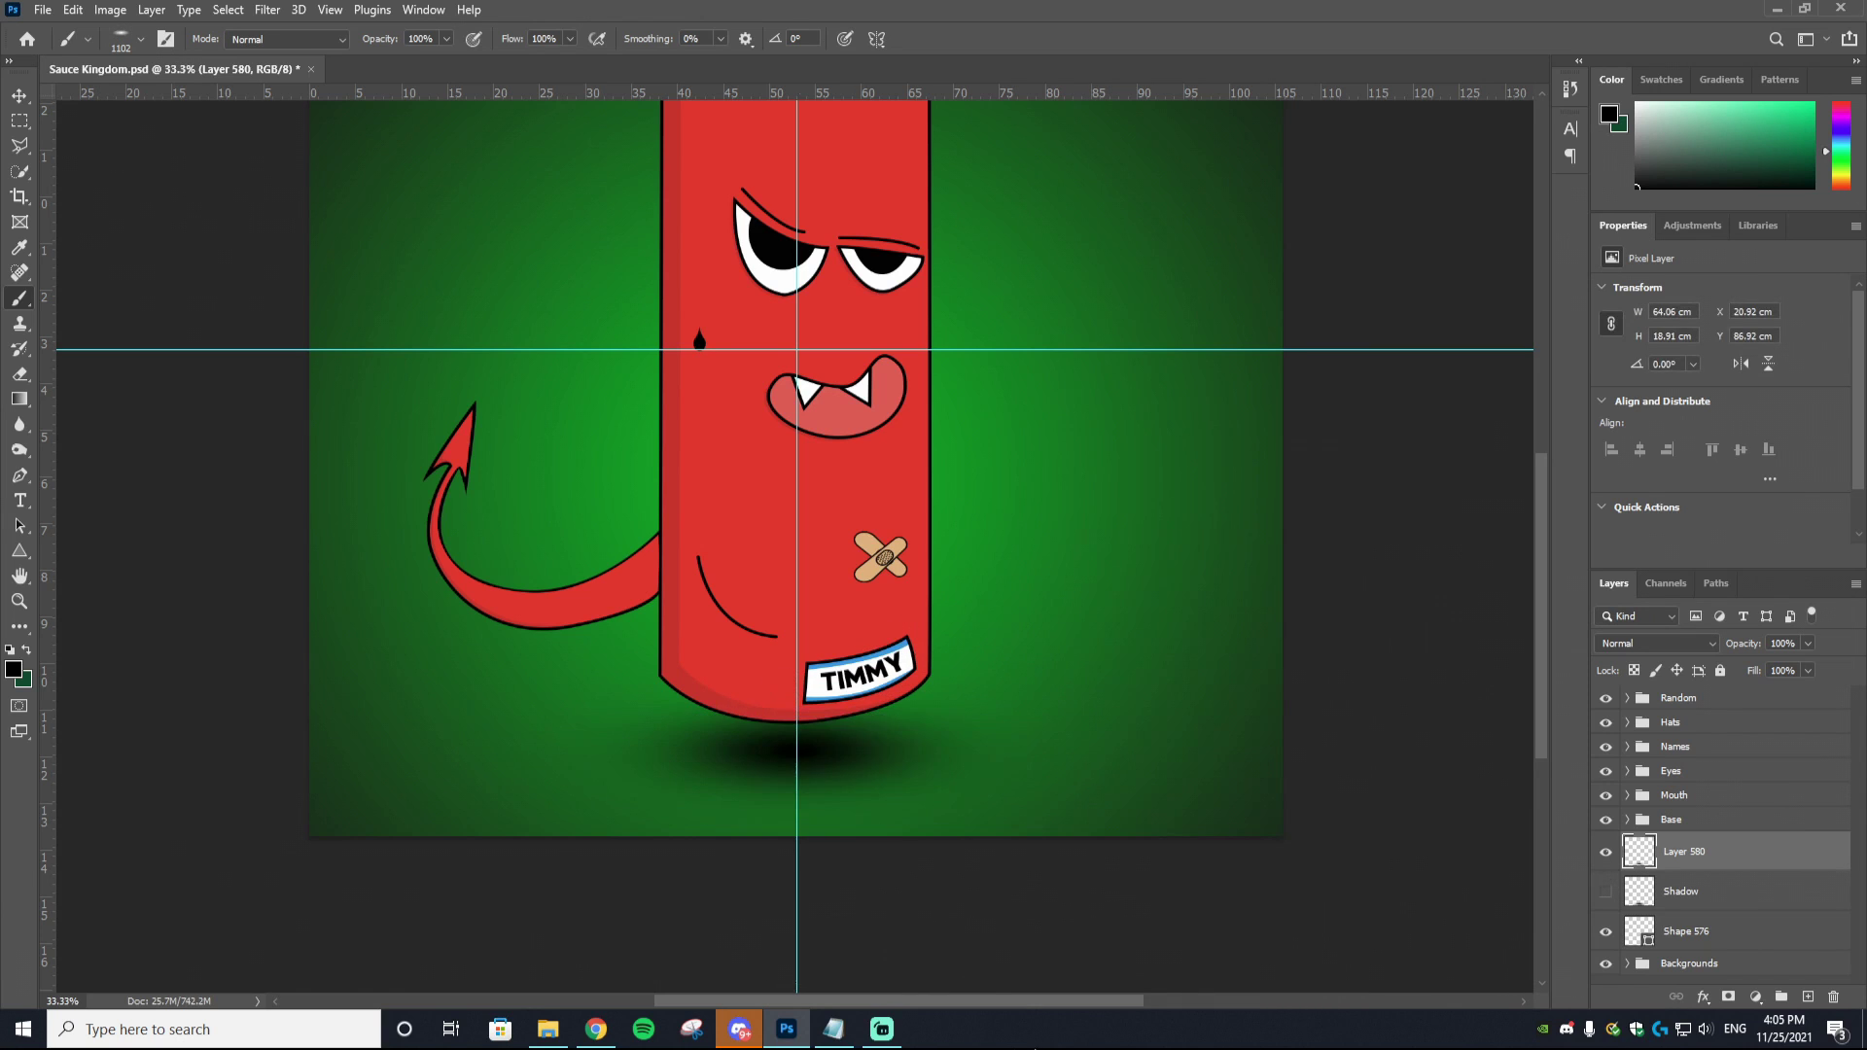
{"action": "left_click_drag", "start_coordinate": [798, 746], "coordinate": [768, 741]}
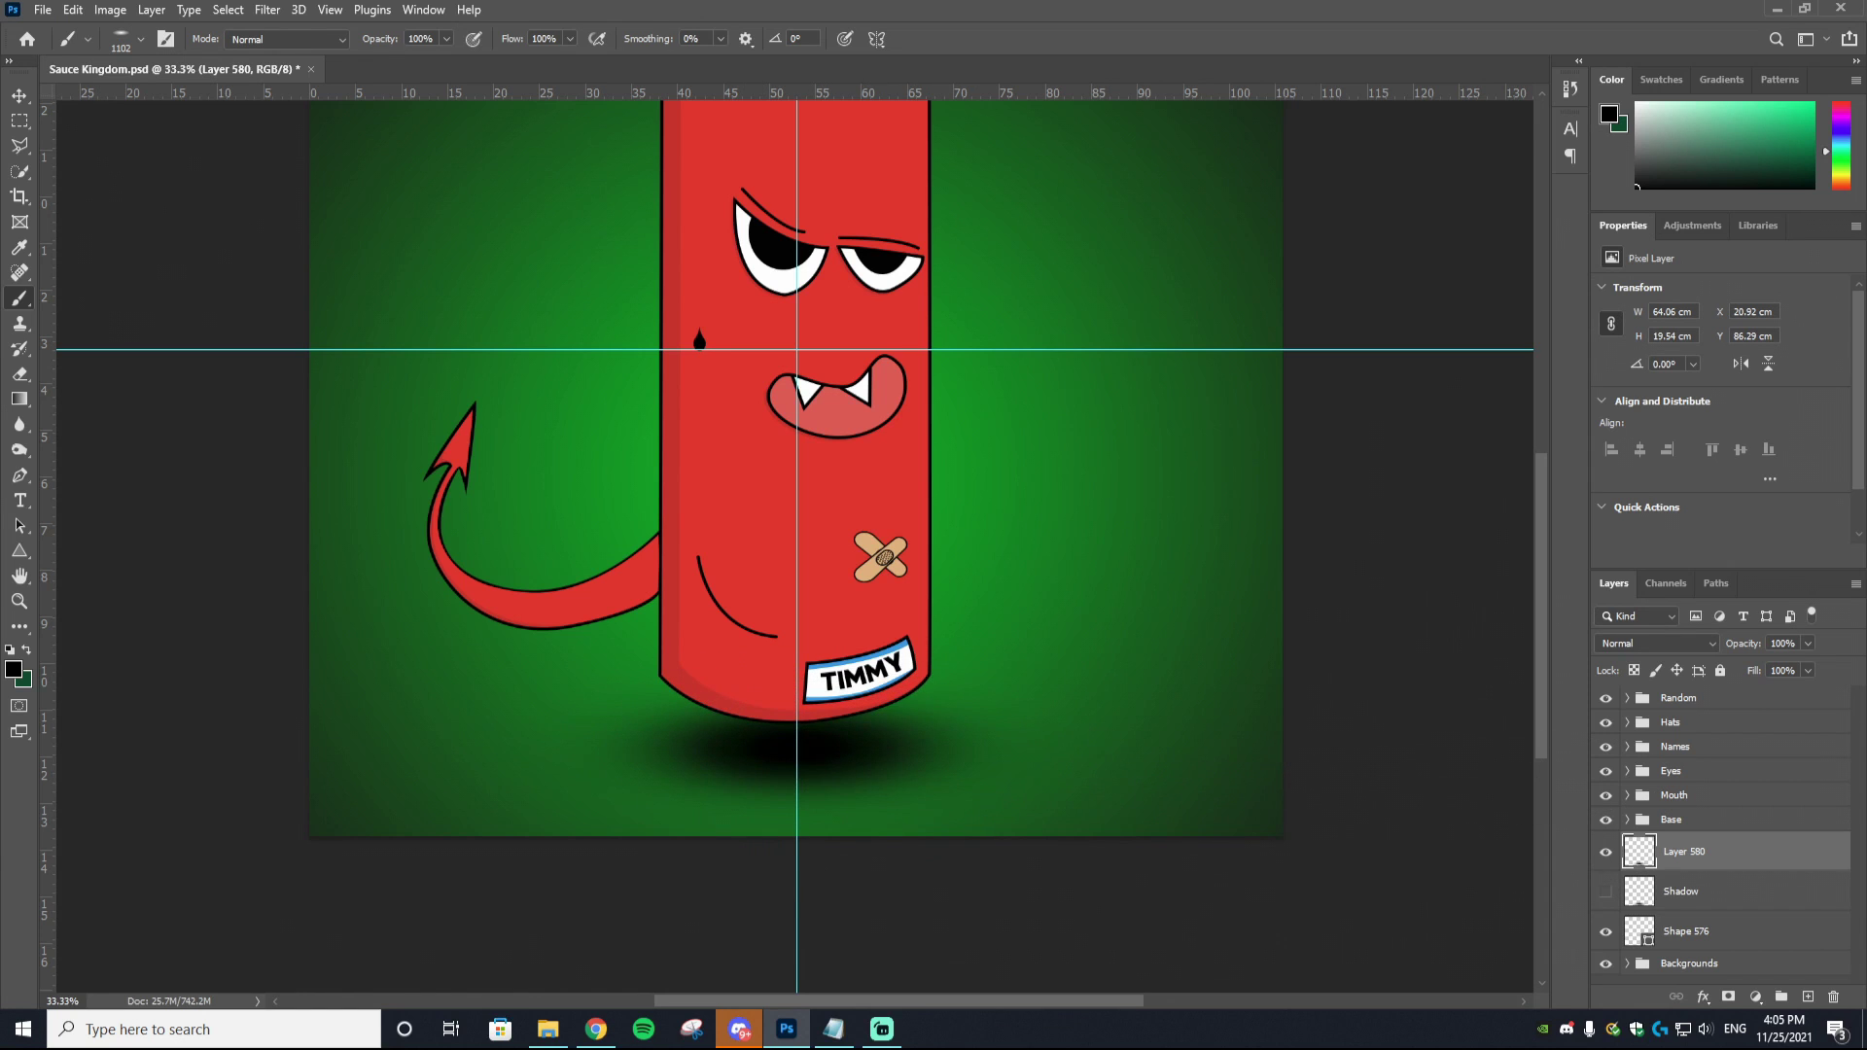
Step: Lower the painted shadow layer's opacity to 82%
{"action": "left_click", "coordinate": [1808, 643]}
{"action": "left_click_drag", "start_coordinate": [1814, 667], "coordinate": [1794, 674]}
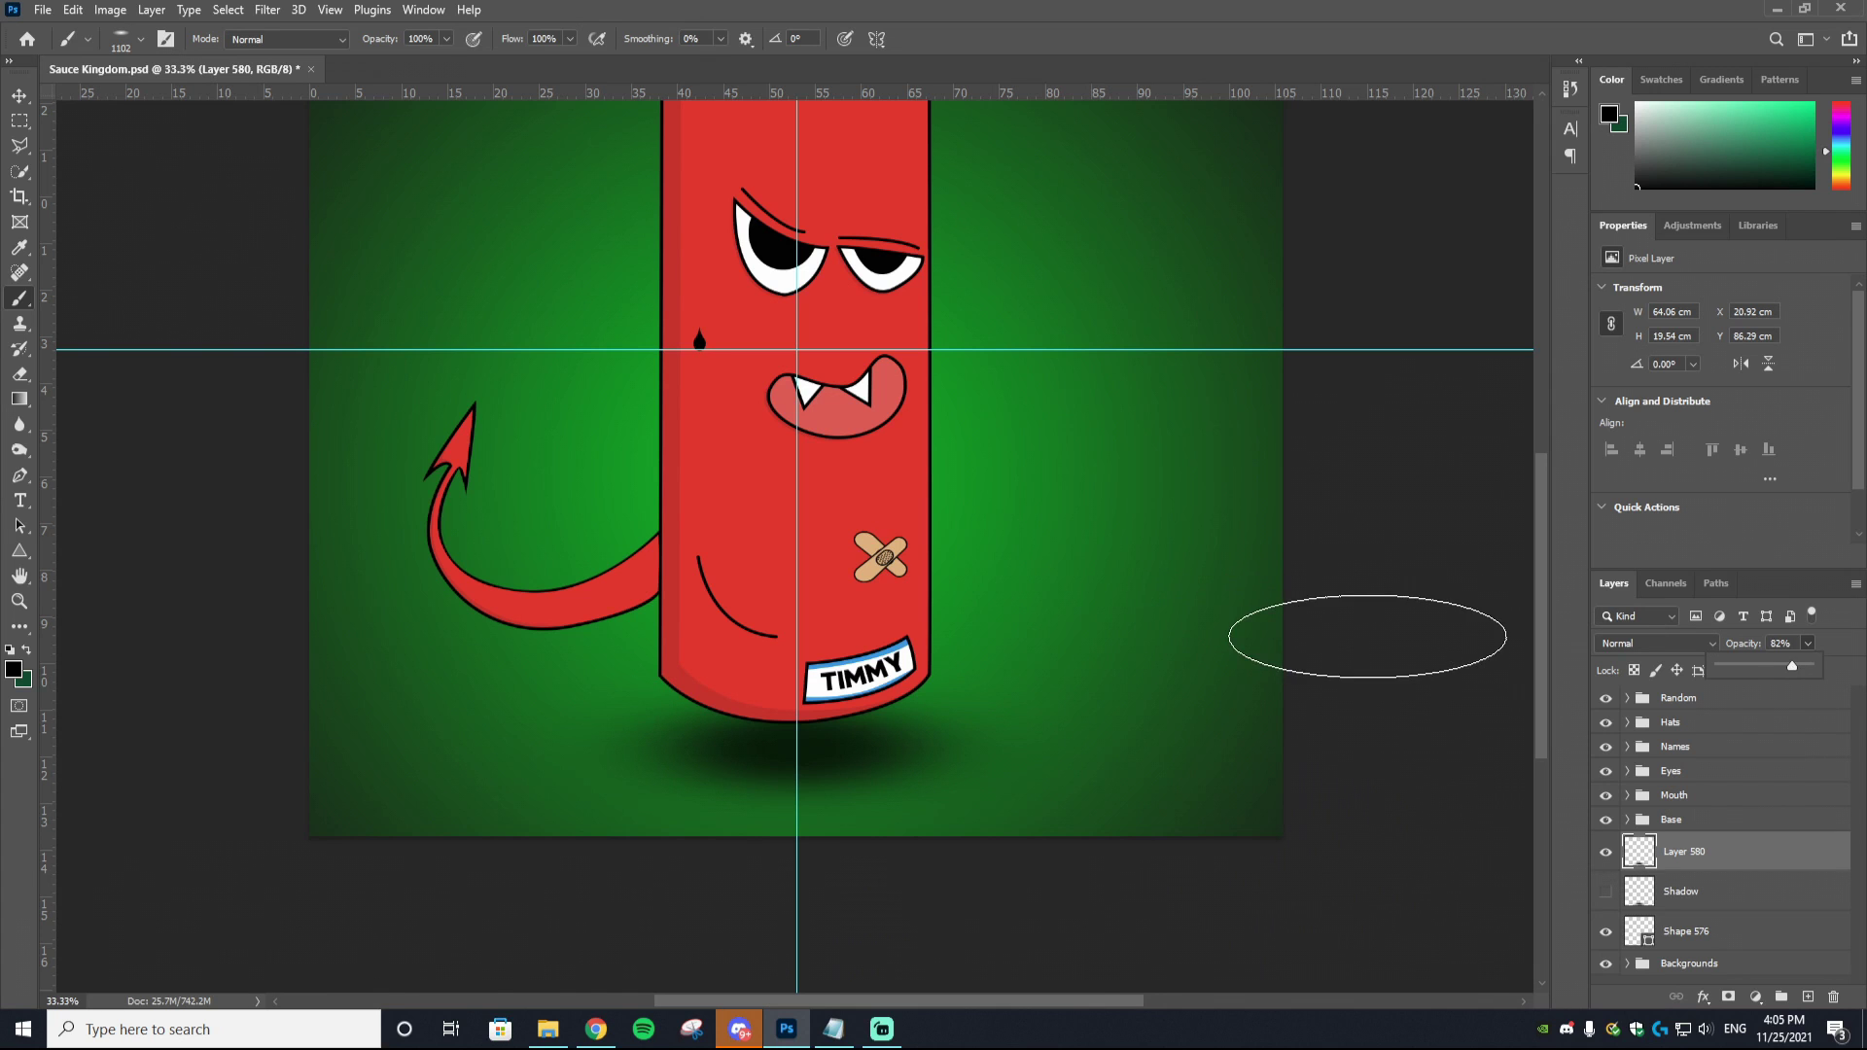
{"action": "key", "text": "ctrl+minus"}
{"action": "key", "text": "ctrl+minus"}
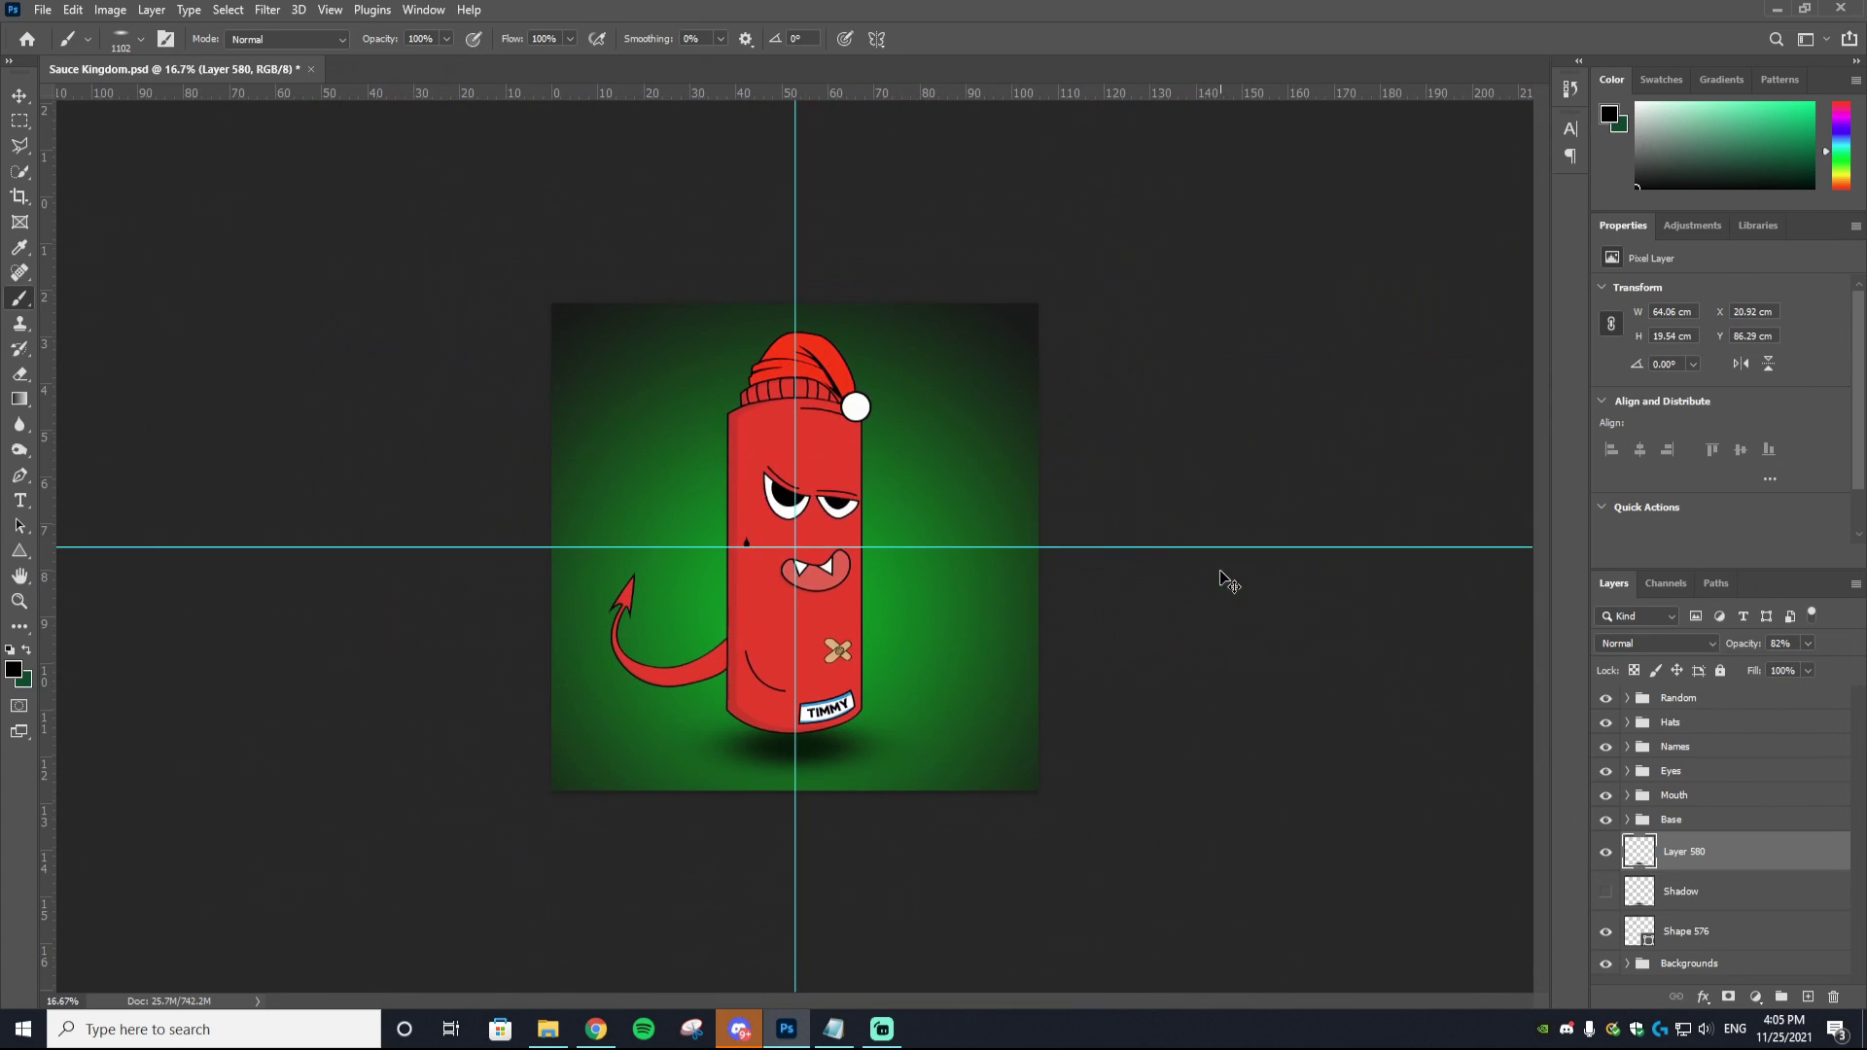
{"action": "key", "text": "ctrl+plus"}
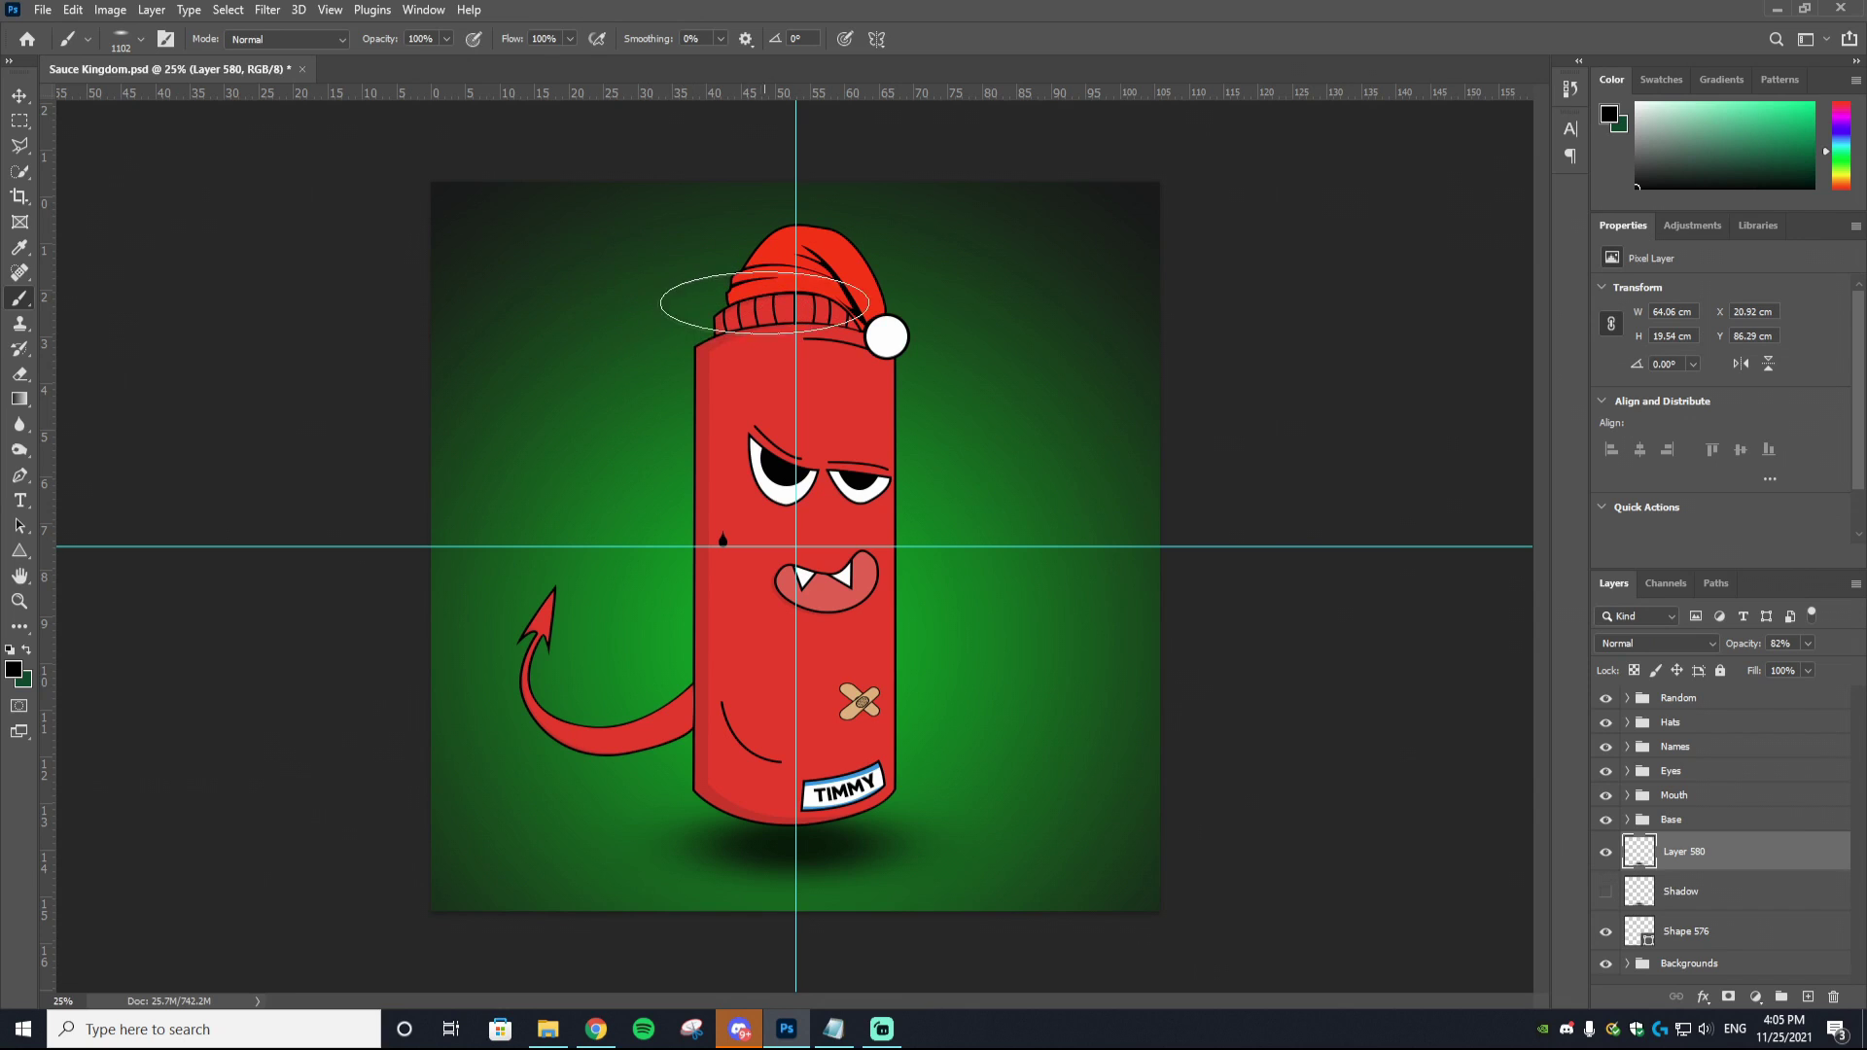
Step: Hide the Confusin eyes and try the Cyclopse and Sad variants from the Eyes group on the bottle
{"action": "key", "text": "v"}
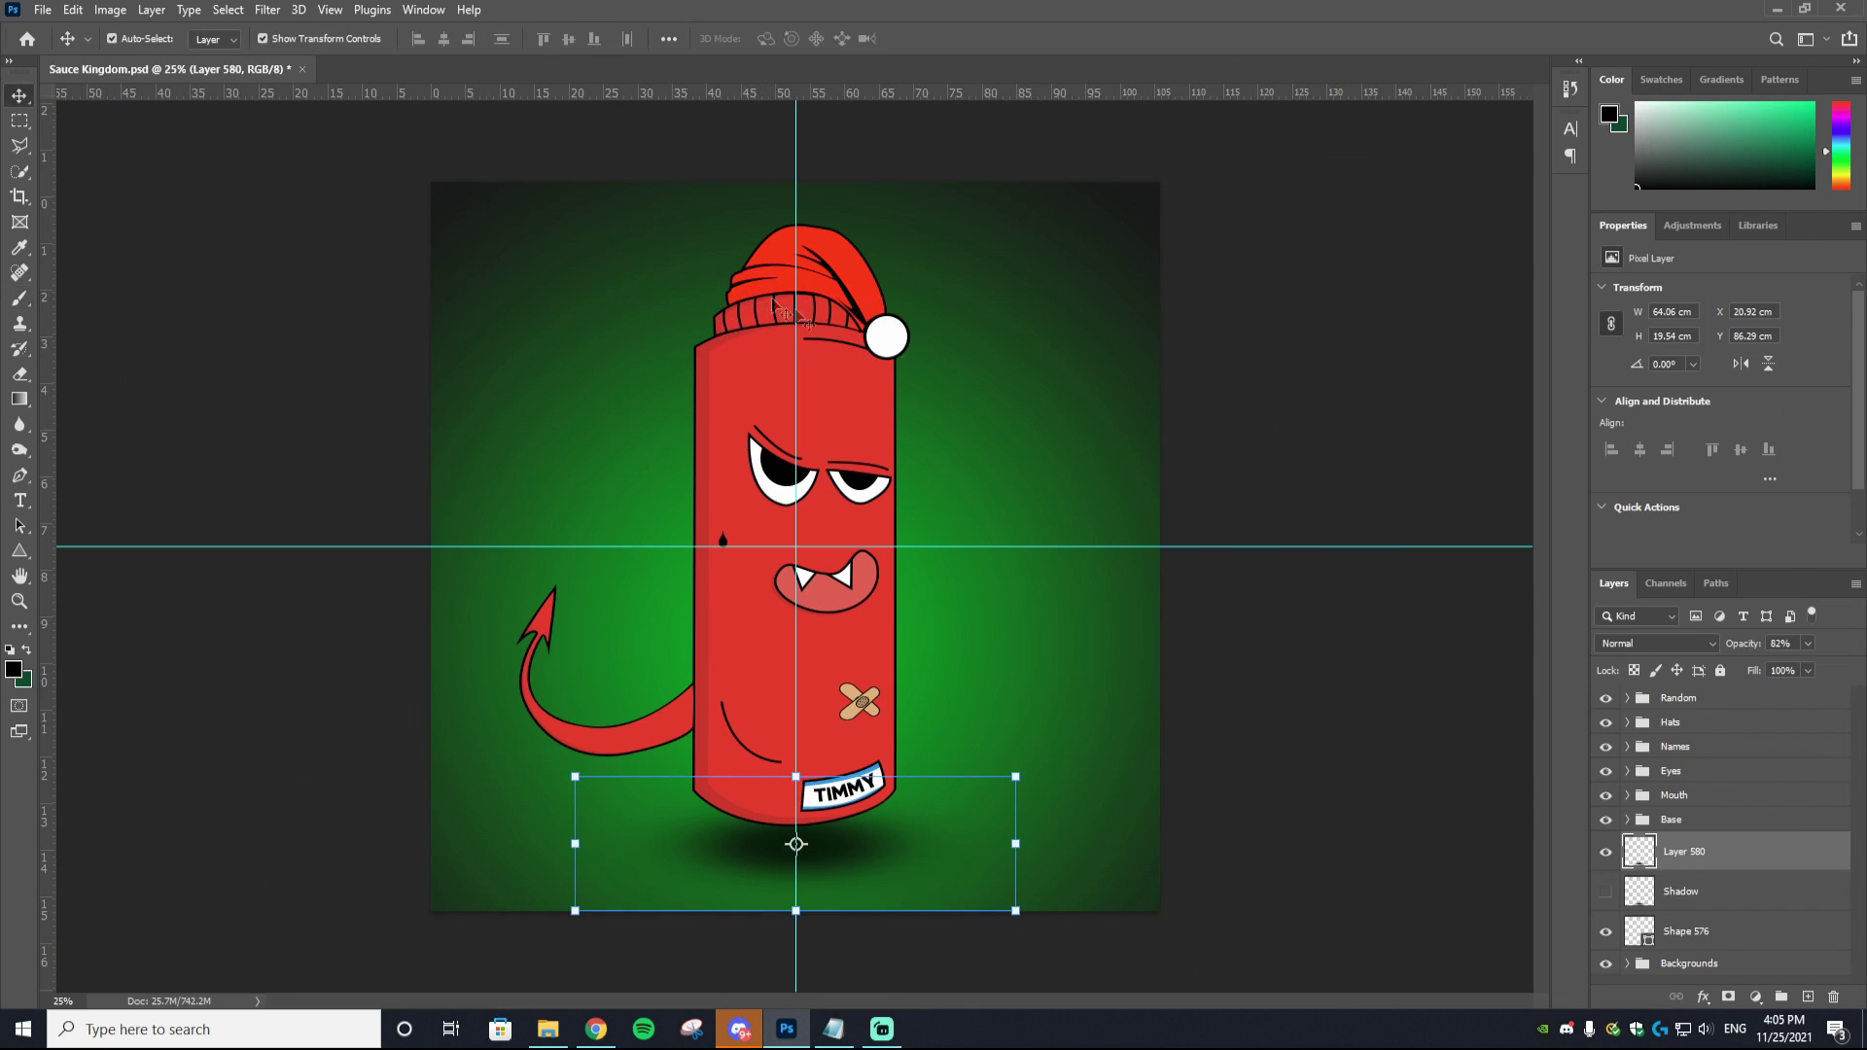
{"action": "left_click", "coordinate": [1626, 771]}
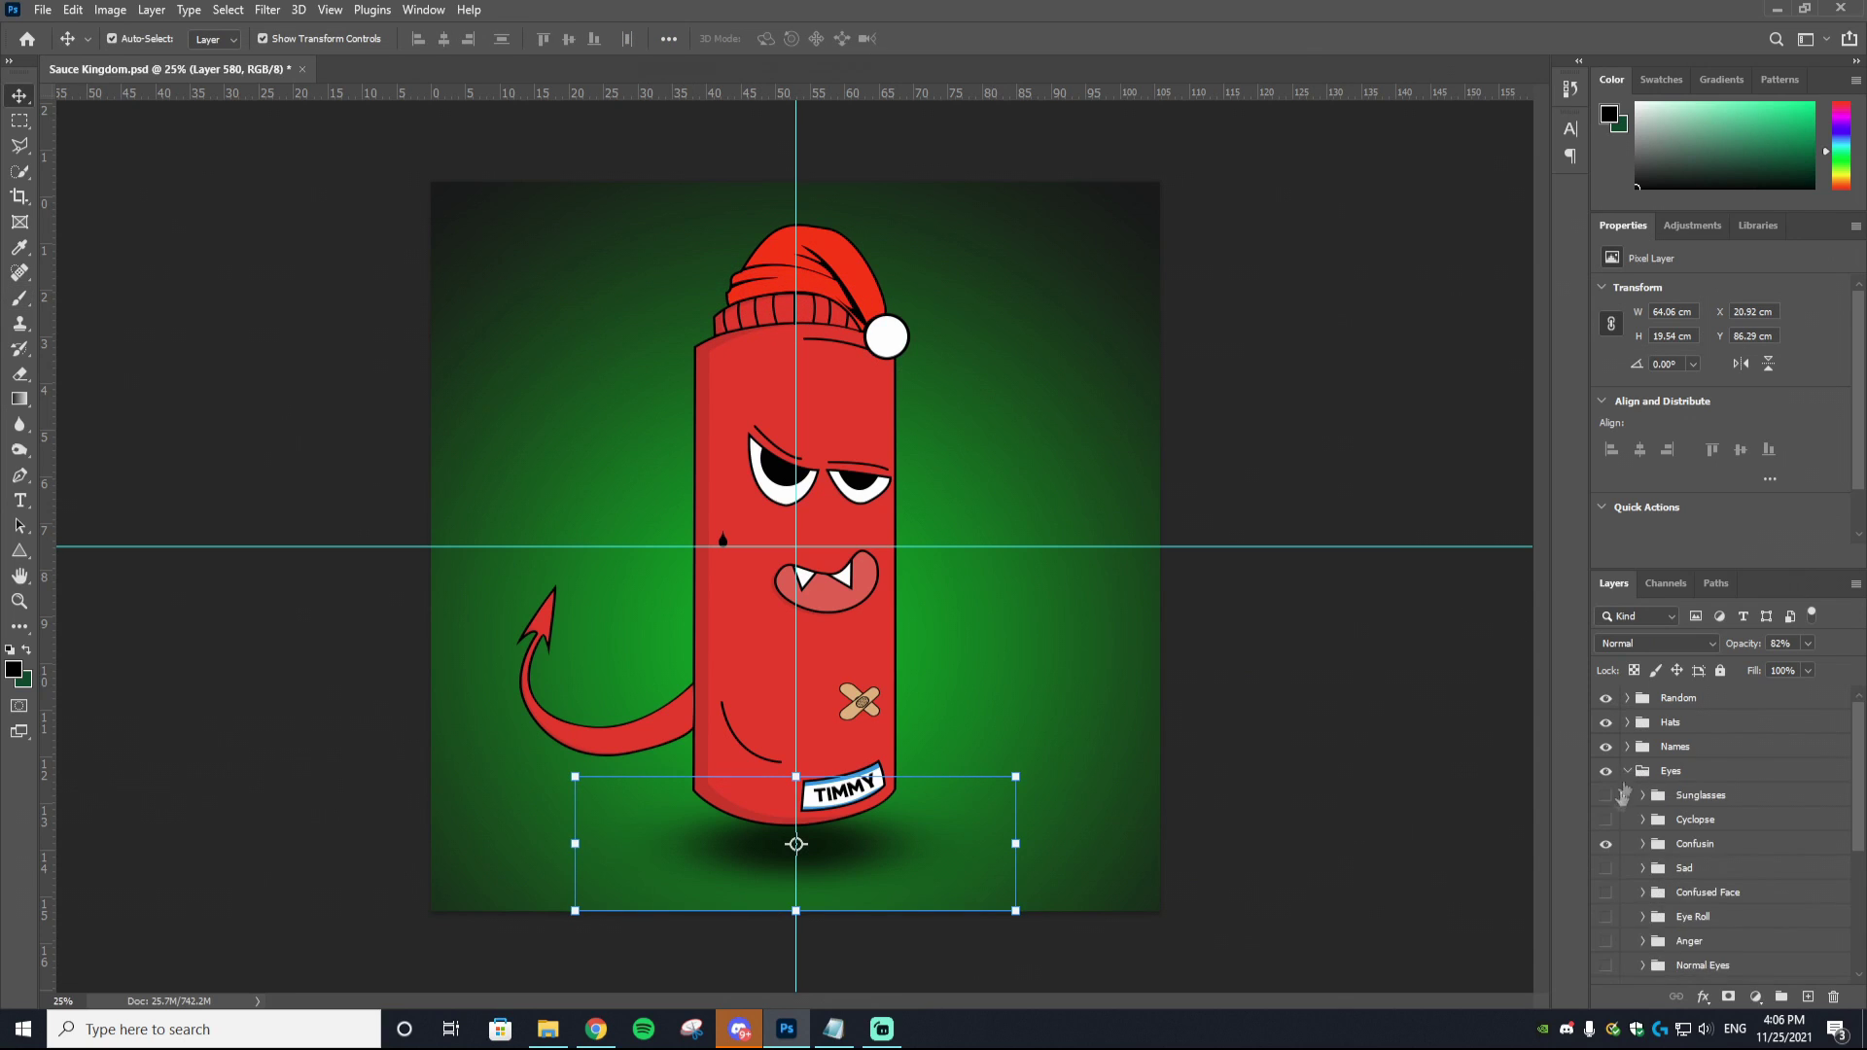
{"action": "left_click", "coordinate": [1606, 843]}
{"action": "left_click", "coordinate": [1605, 820]}
{"action": "left_click", "coordinate": [1605, 822]}
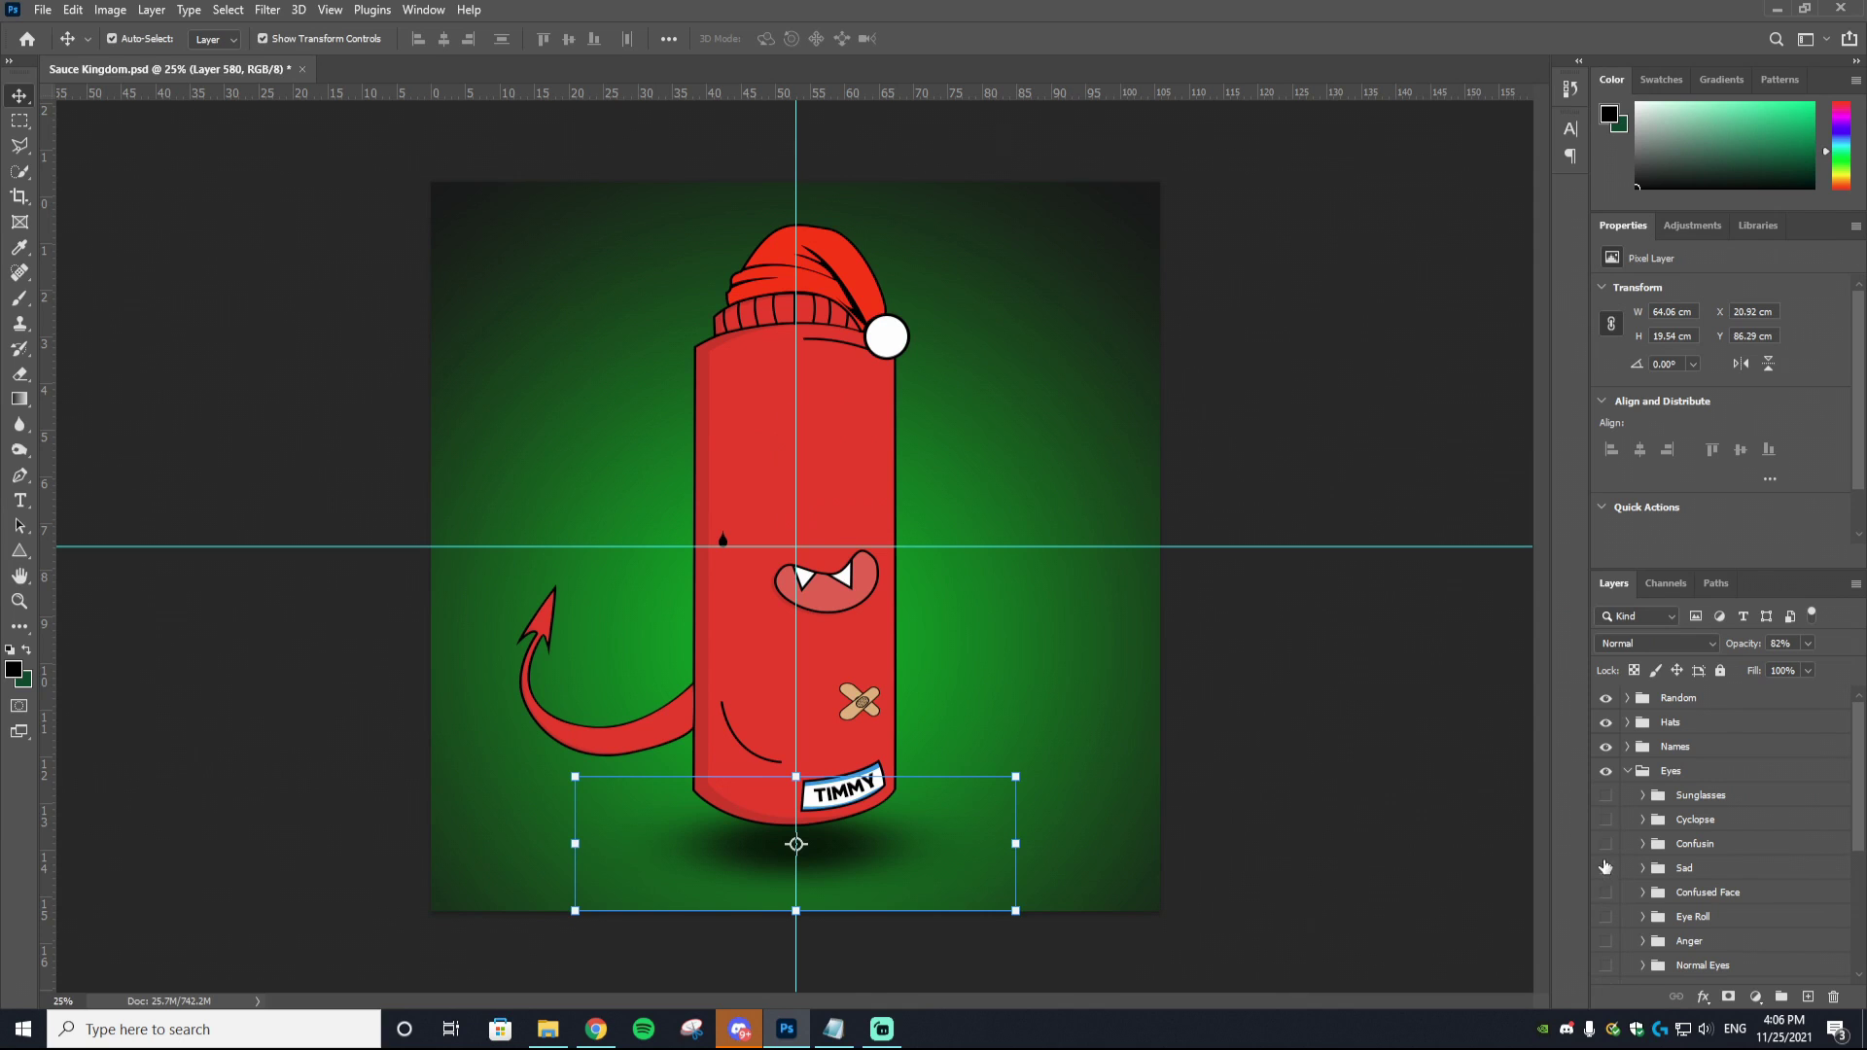
{"action": "left_click", "coordinate": [1605, 869]}
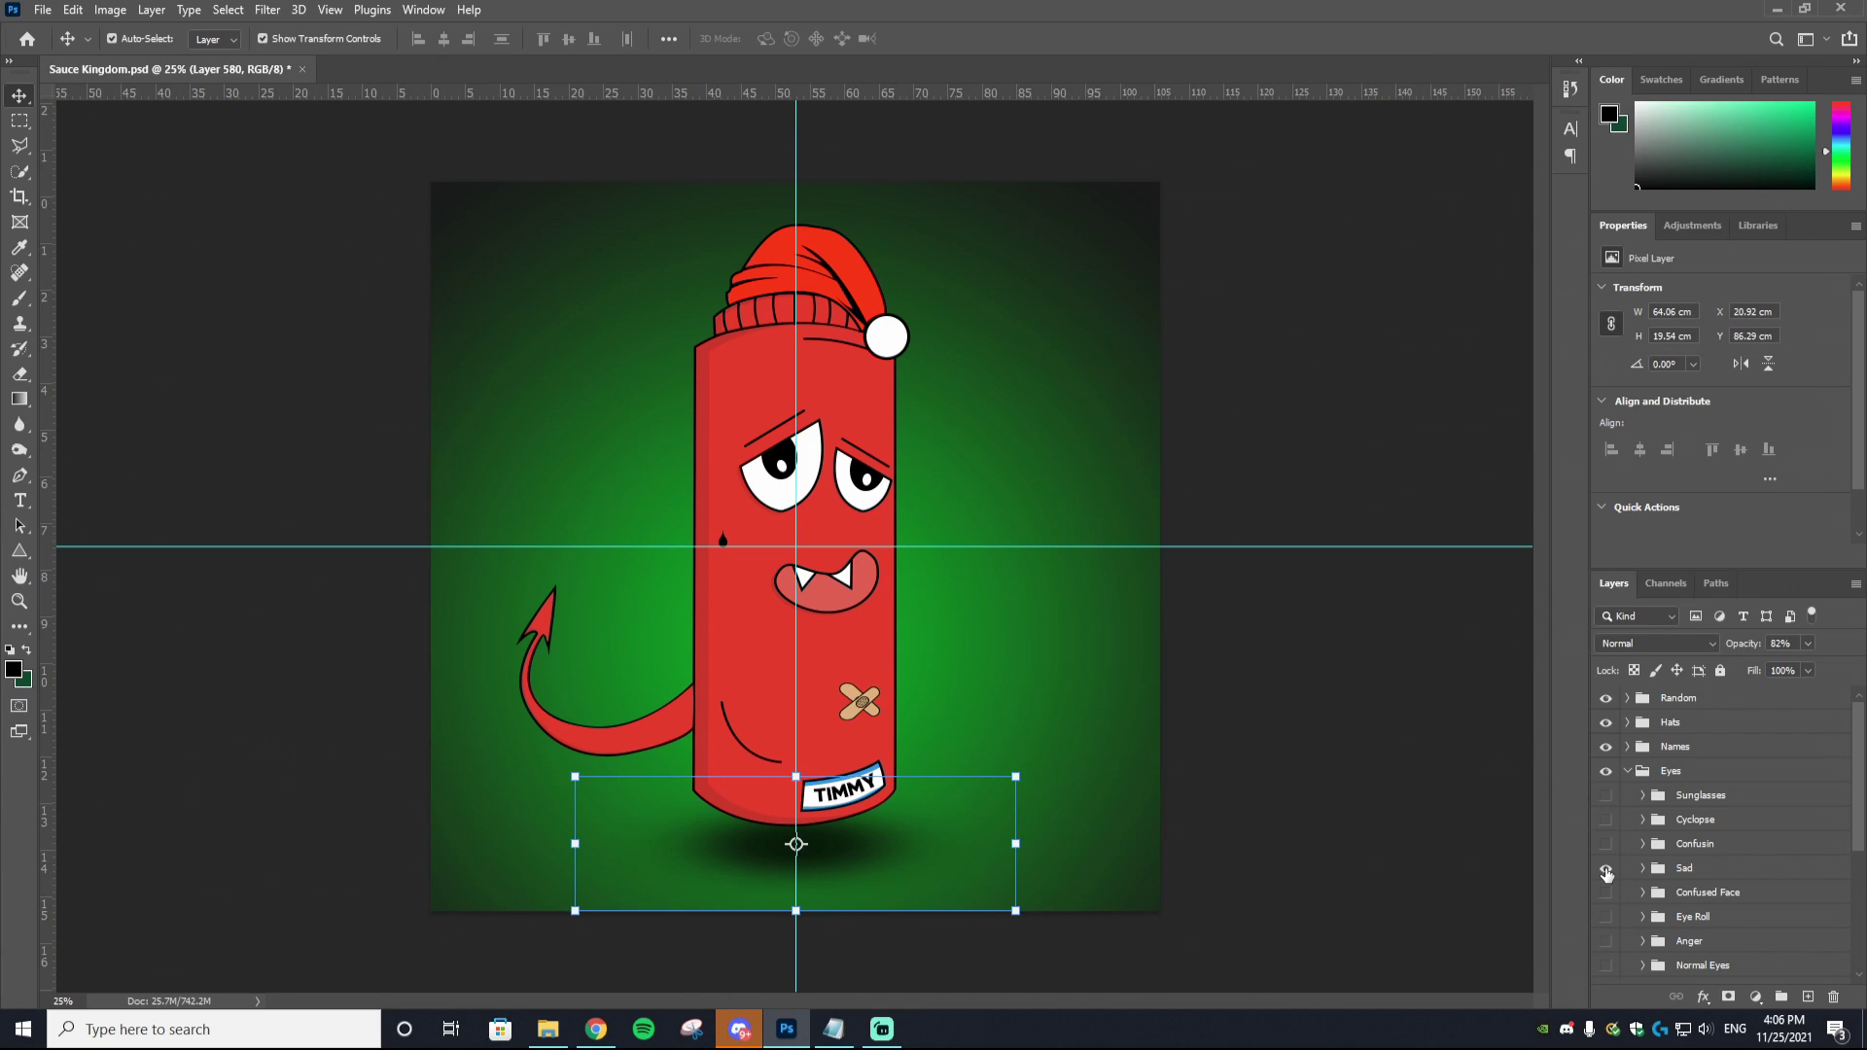
{"action": "left_click", "coordinate": [1606, 871]}
Step: Show the Stoned eyes on the bottle and collapse the Eyes group
{"action": "left_click", "coordinate": [1605, 966]}
{"action": "scroll", "coordinate": [1610, 967], "scroll_direction": "down", "scroll_amount": 3}
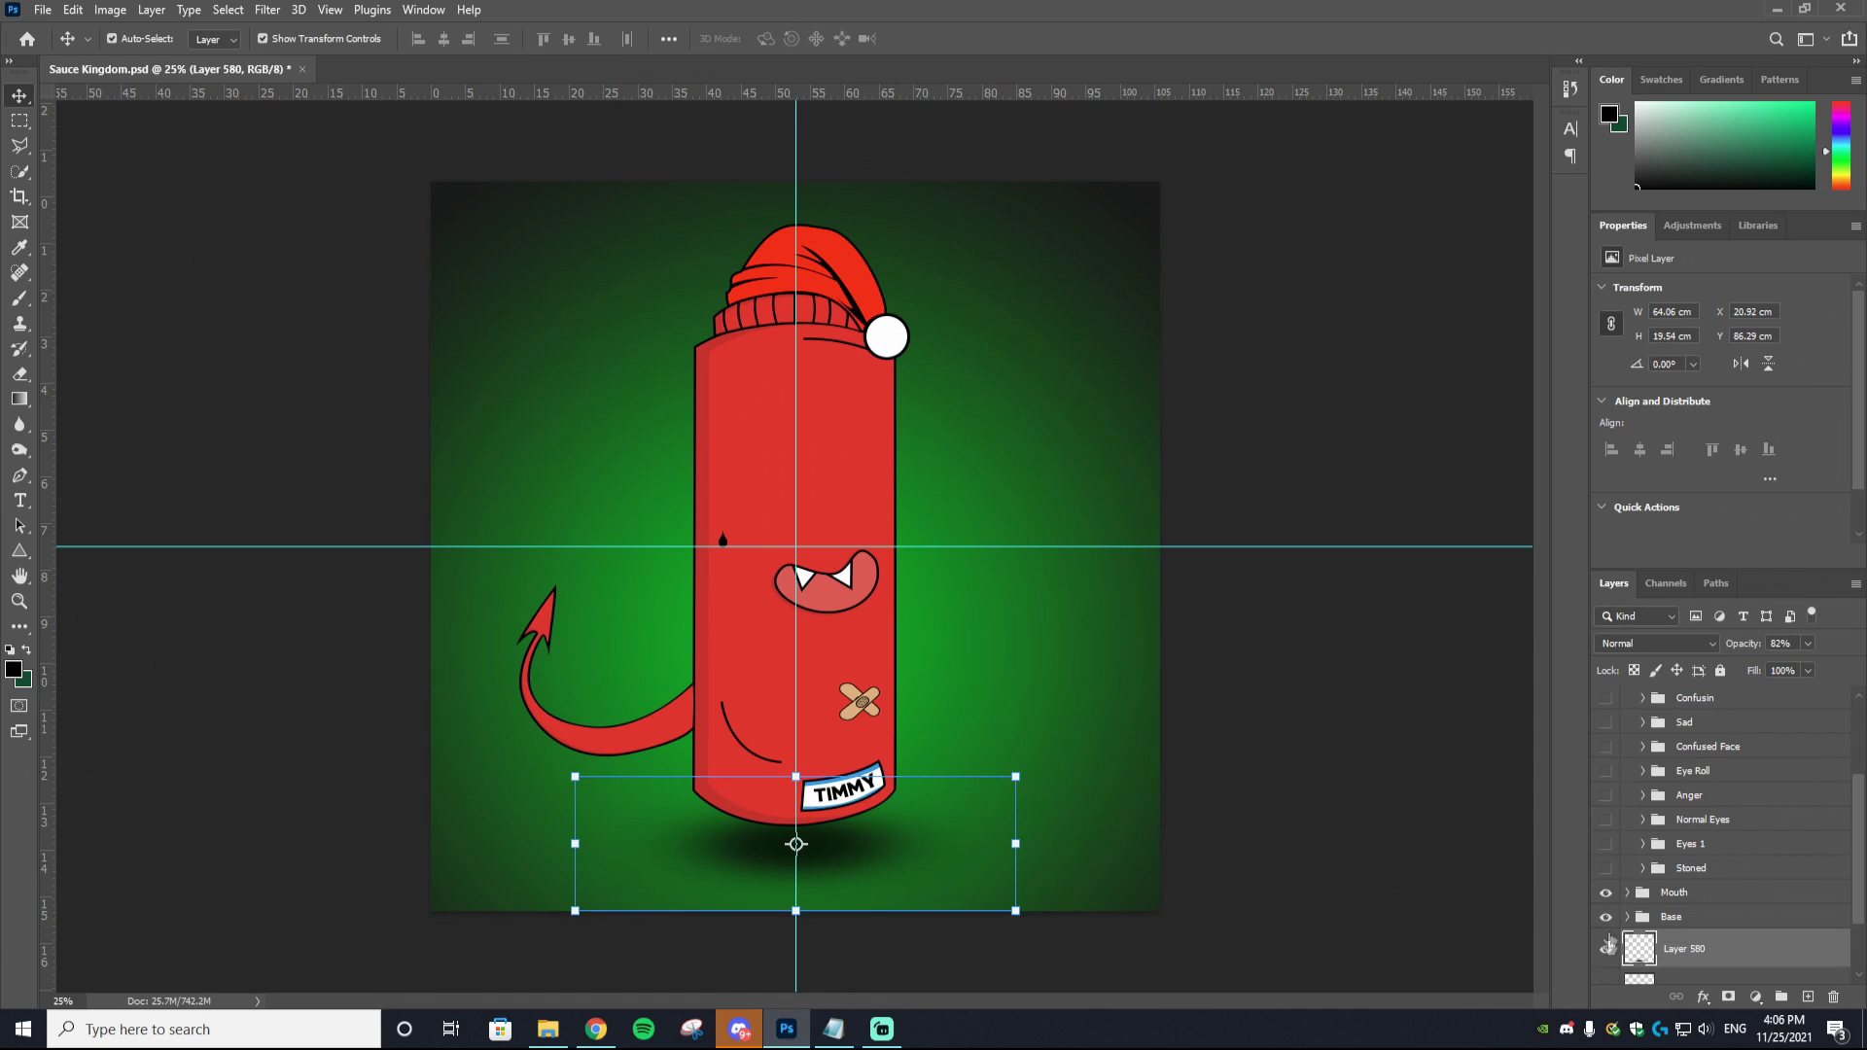
{"action": "left_click", "coordinate": [1606, 844]}
{"action": "left_click", "coordinate": [1606, 868]}
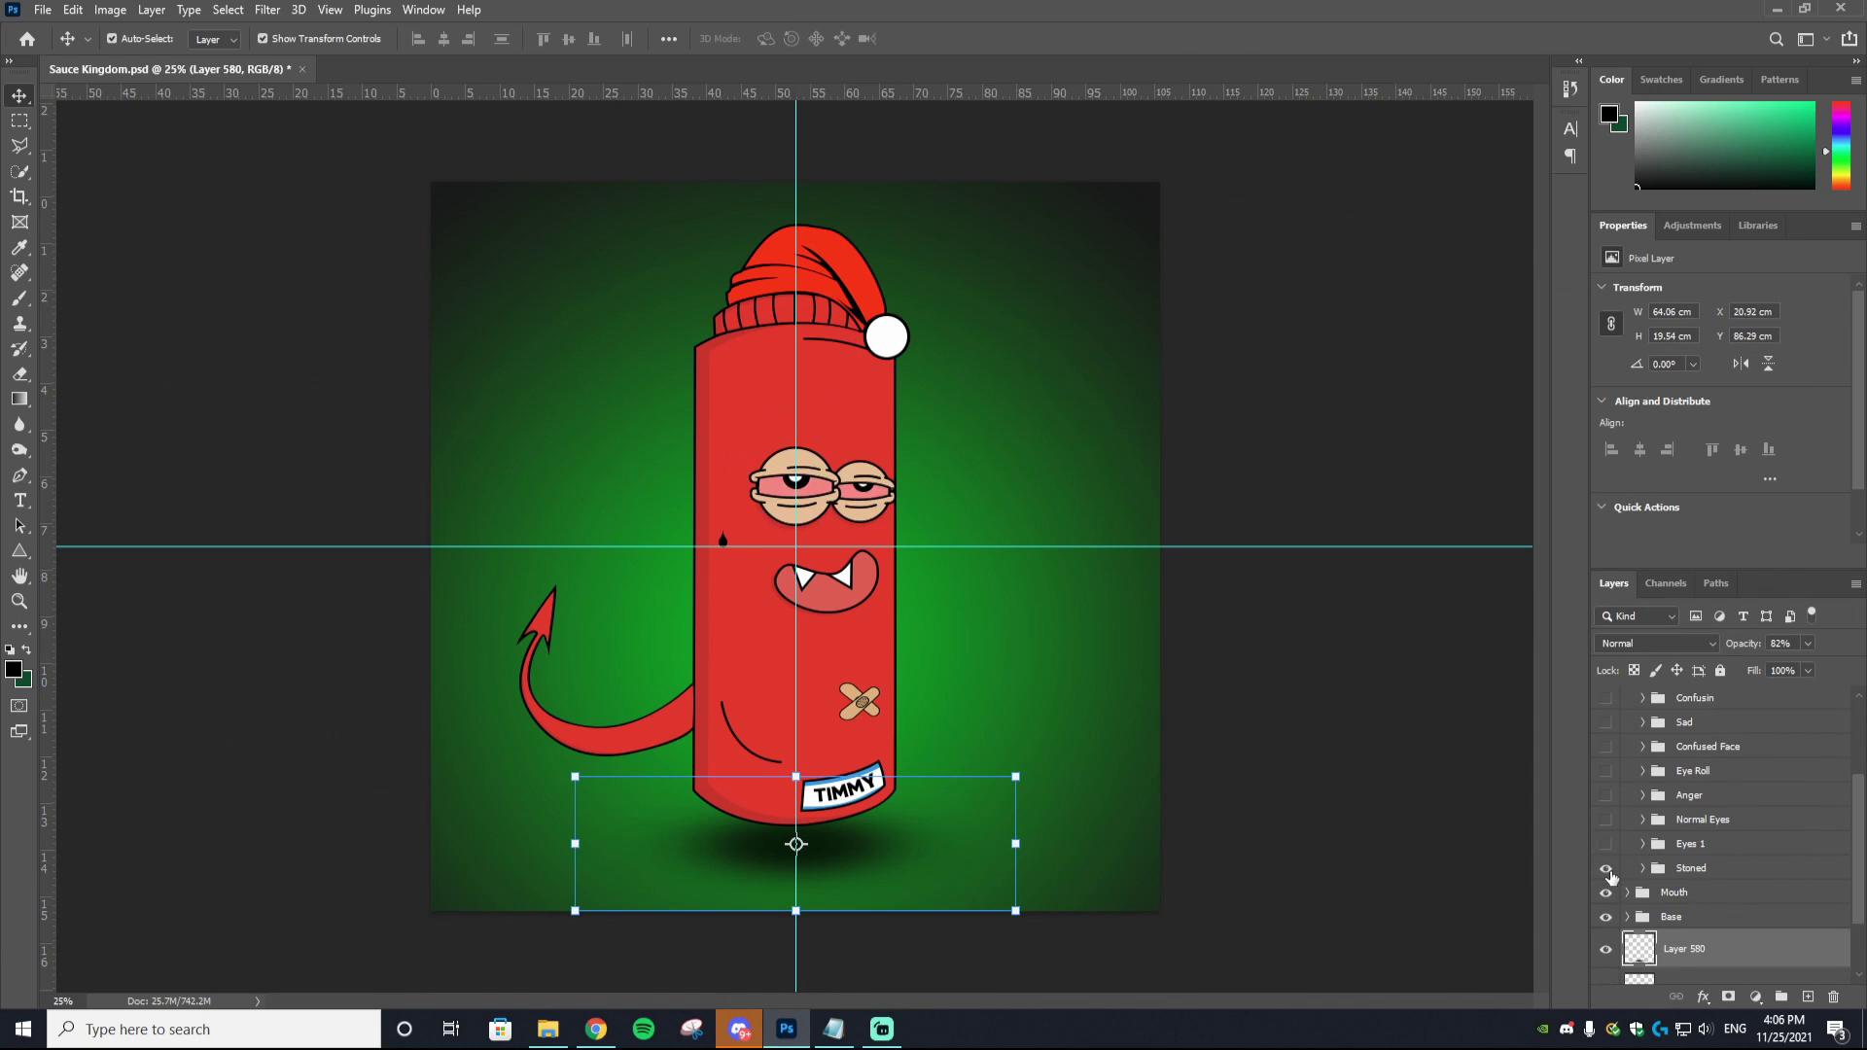
{"action": "scroll", "coordinate": [1680, 880], "scroll_direction": "up", "scroll_amount": 2}
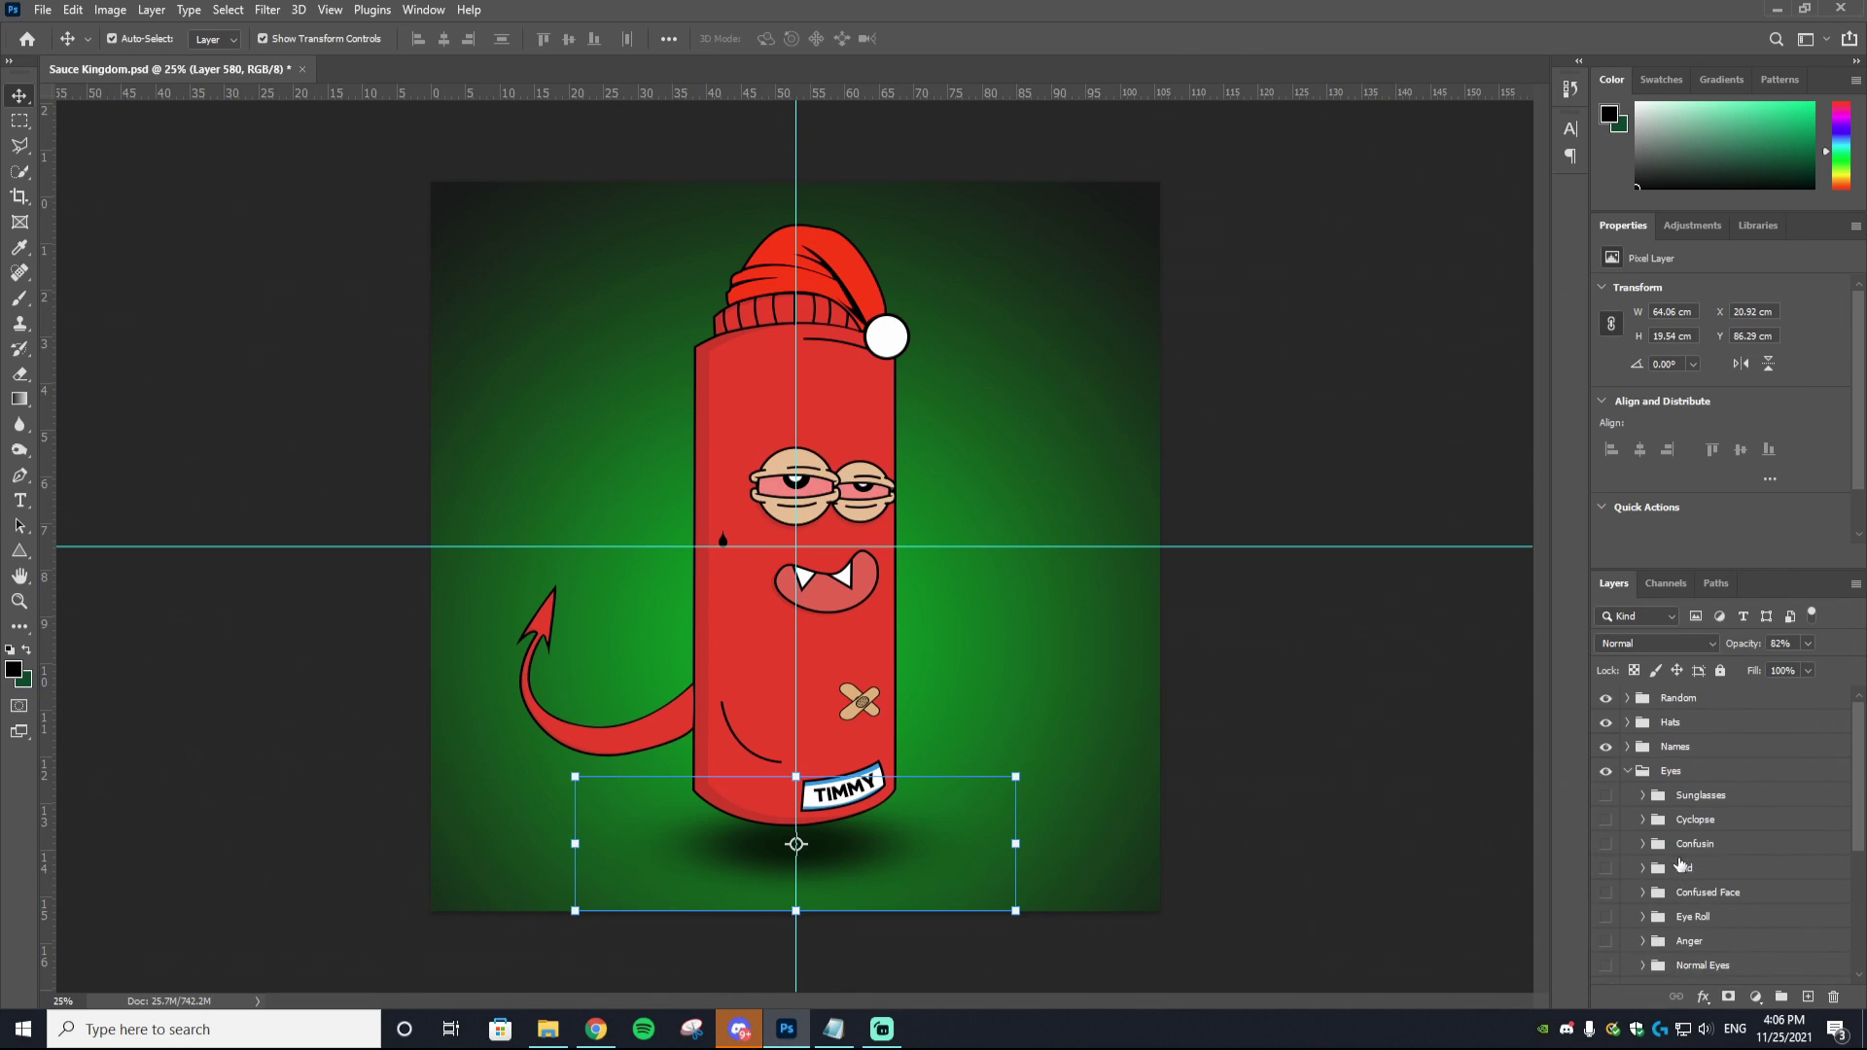
{"action": "left_click", "coordinate": [1627, 772]}
Step: Expand the Mouth group and look through its mouth shapes and variants
{"action": "left_click", "coordinate": [1627, 797]}
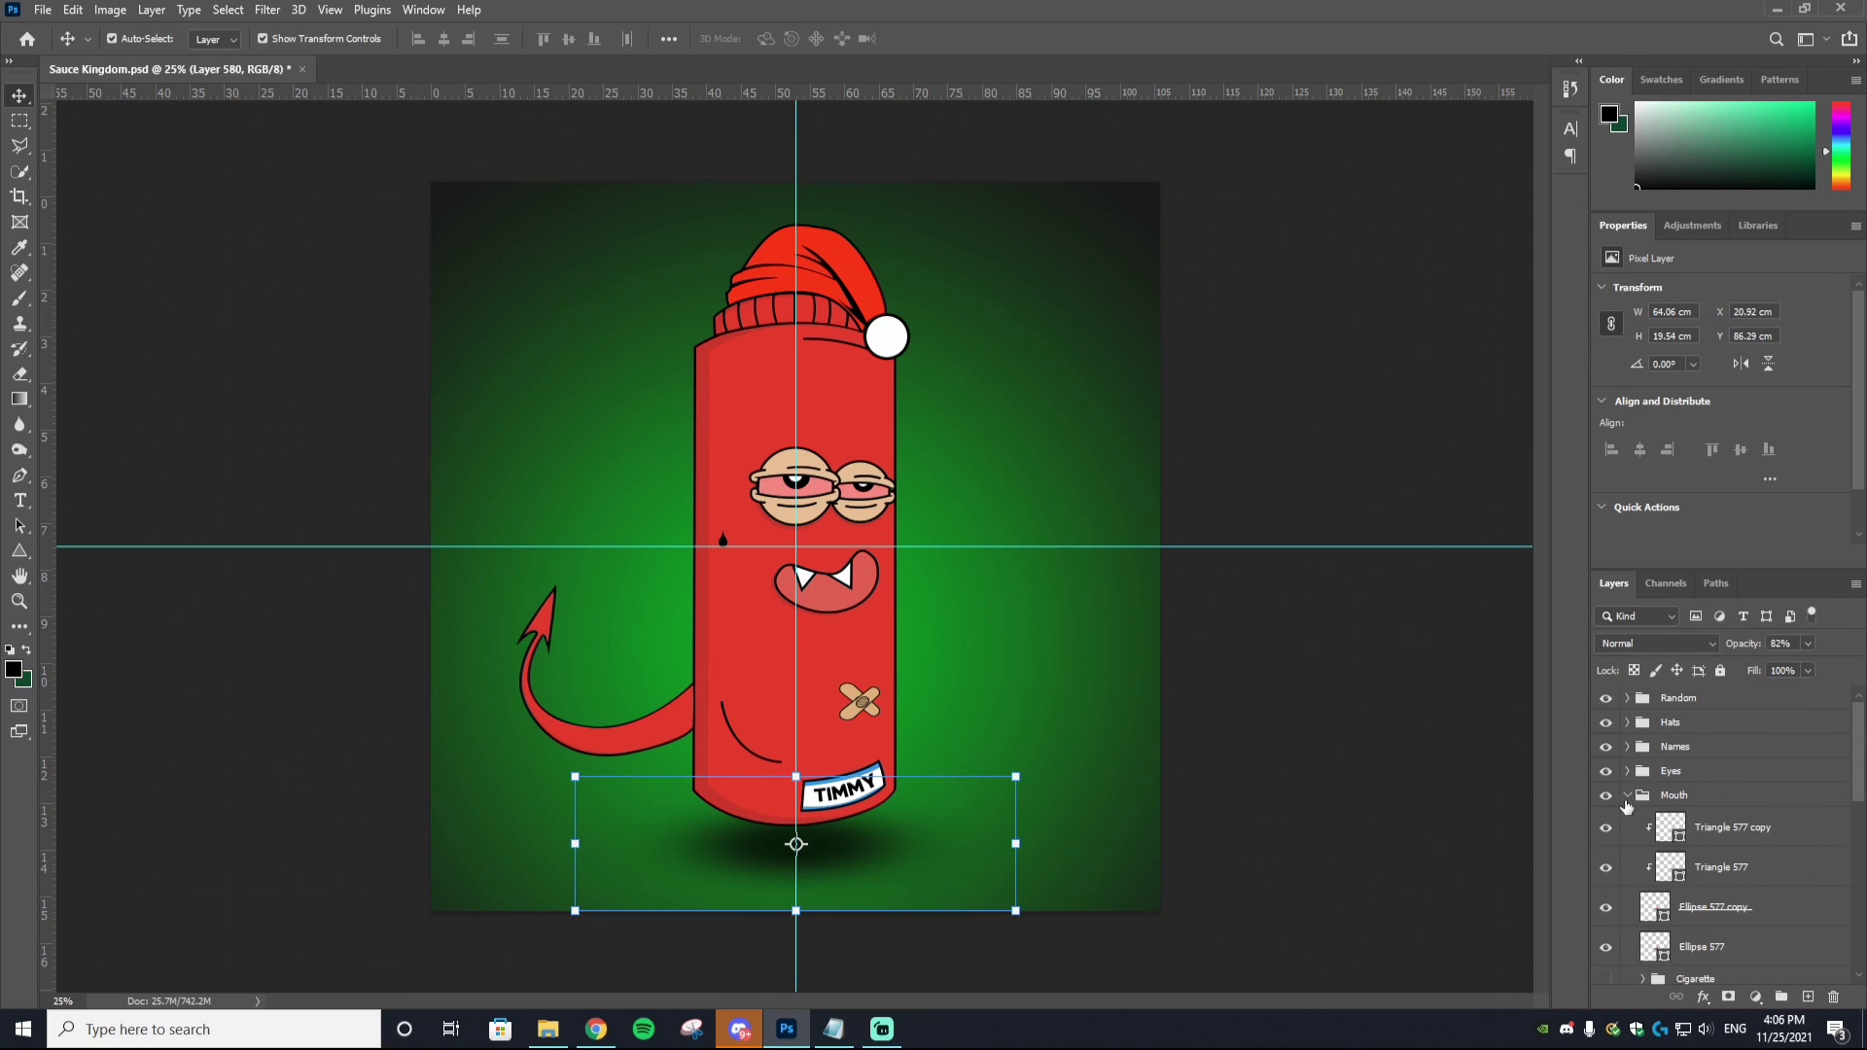
{"action": "scroll", "coordinate": [1624, 797], "scroll_direction": "down", "scroll_amount": 2}
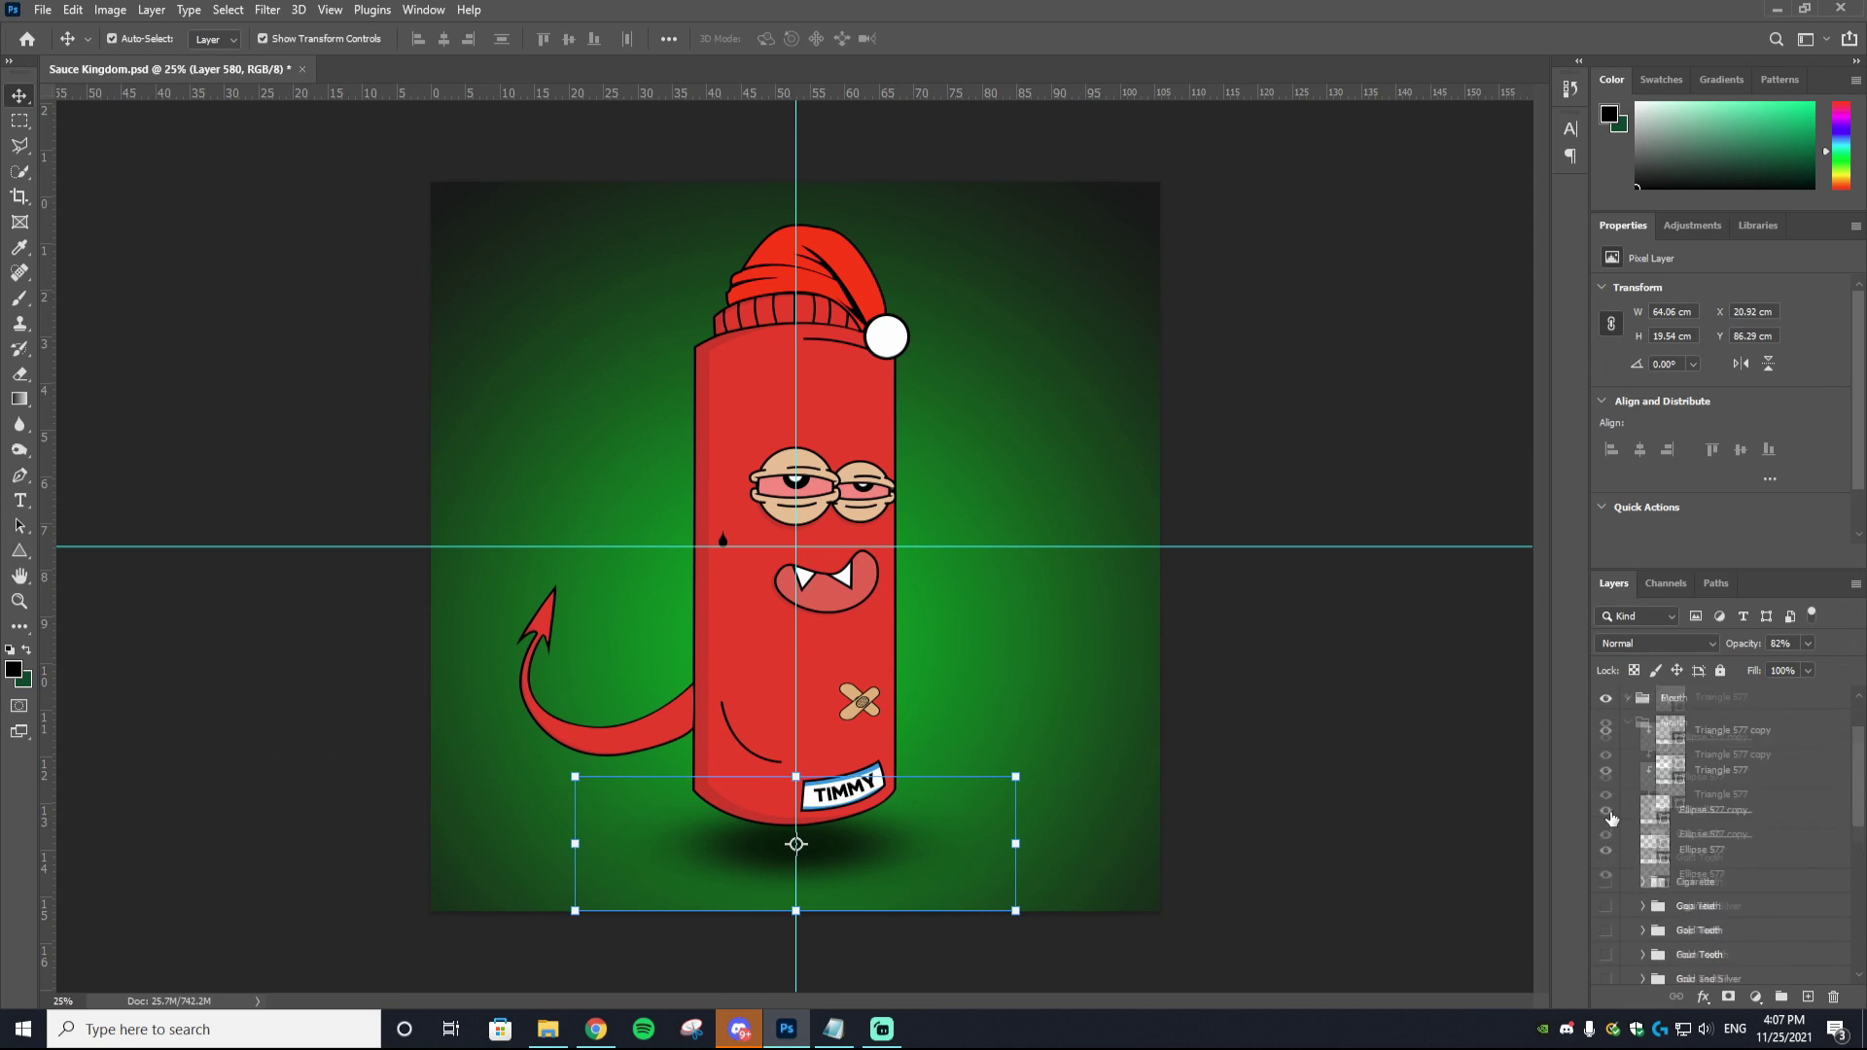